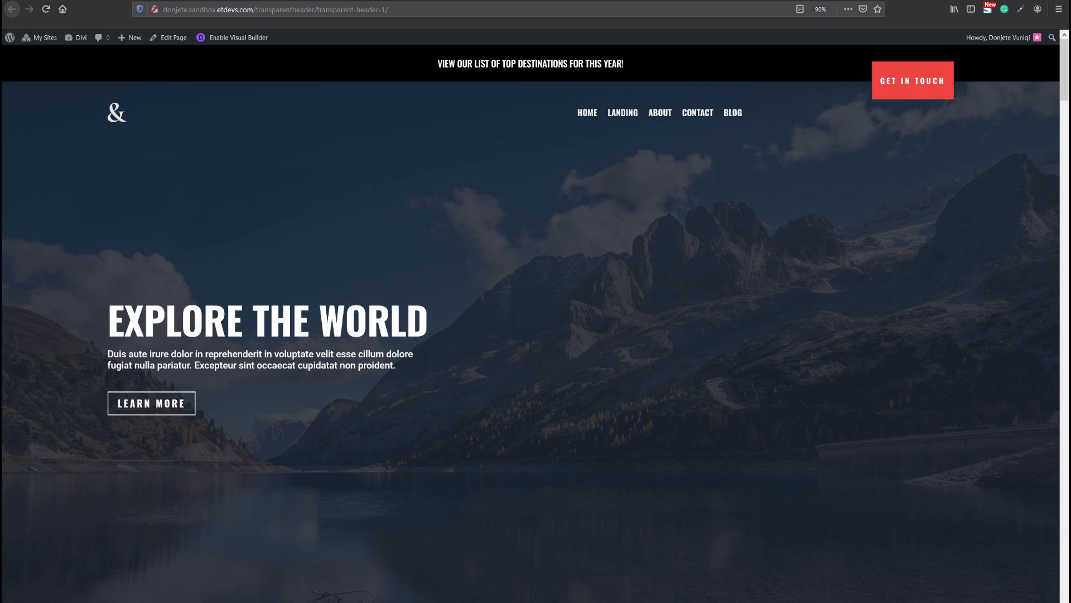
# Step: Examine how the transparent desktop header of the Explore the World page changes into its sticky version along the page
pyautogui.scroll(-3, 536, 321)
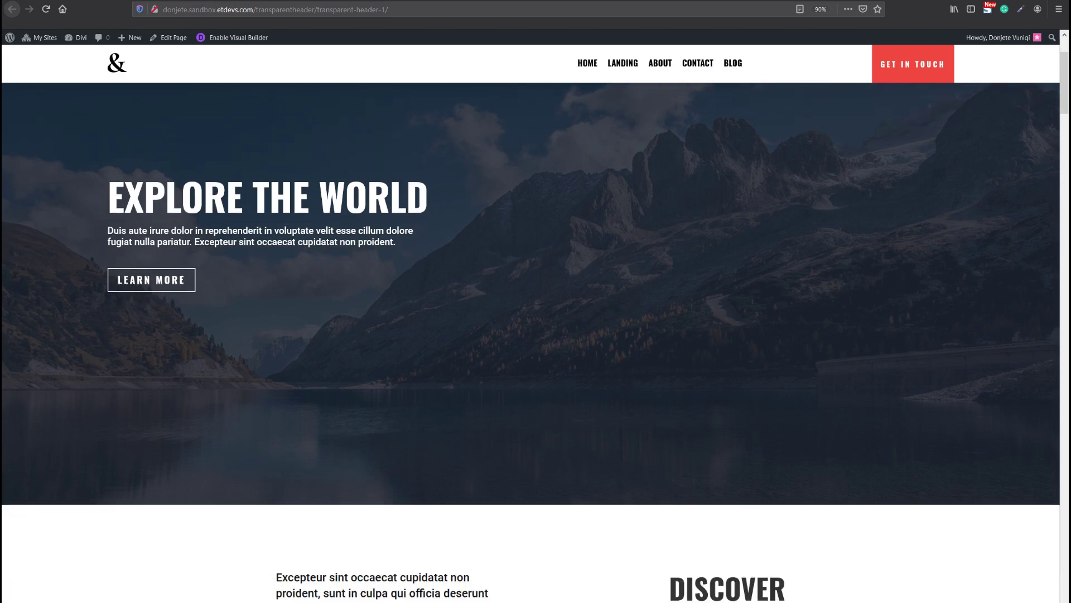
pyautogui.scroll(-3, 536, 321)
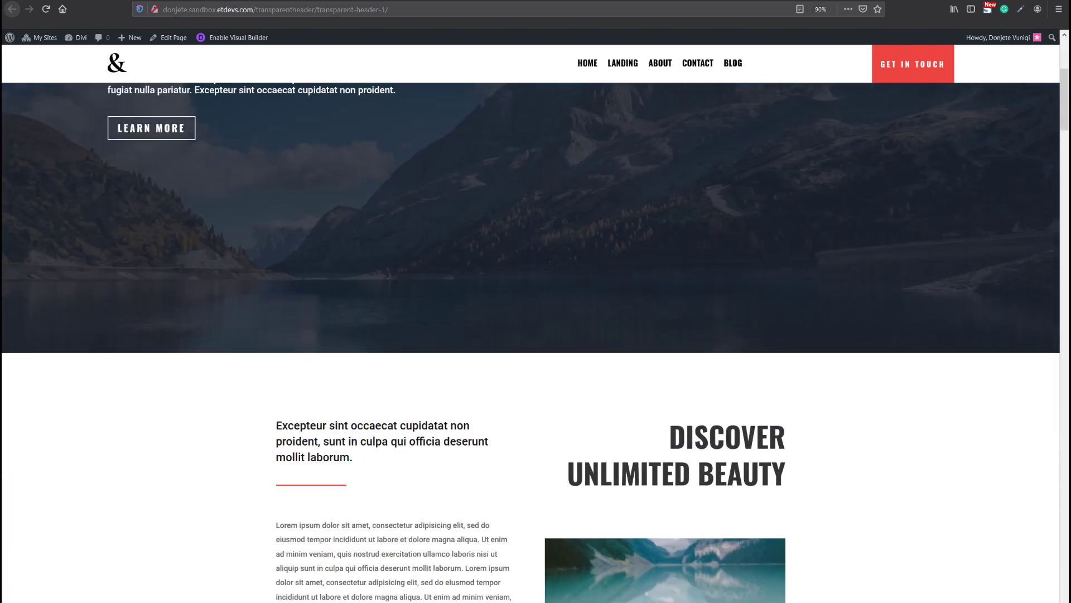
pyautogui.scroll(6, 536, 321)
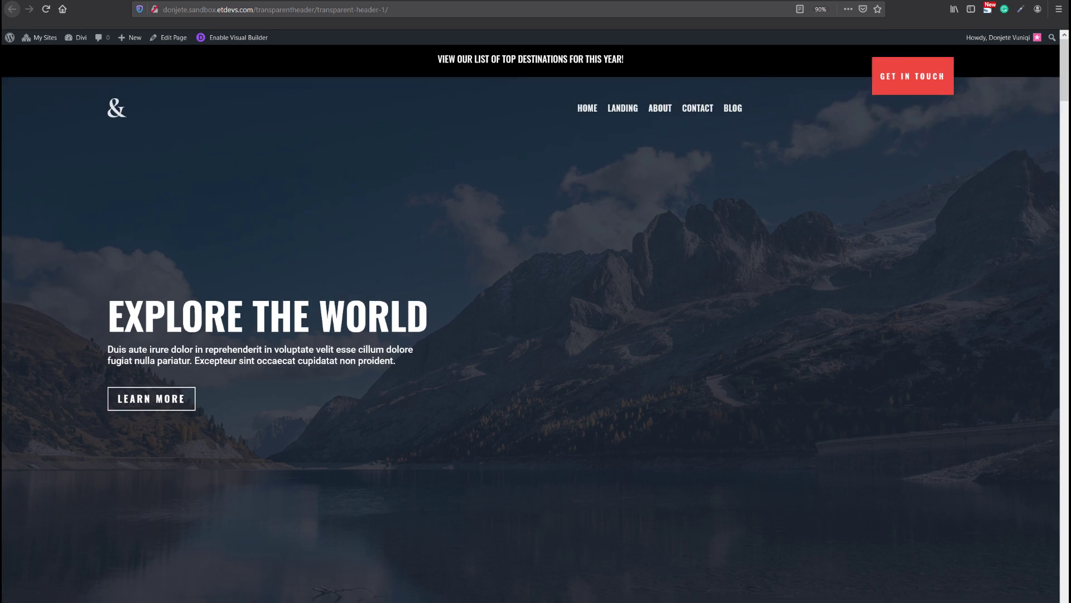
pyautogui.scroll(-5, 536, 321)
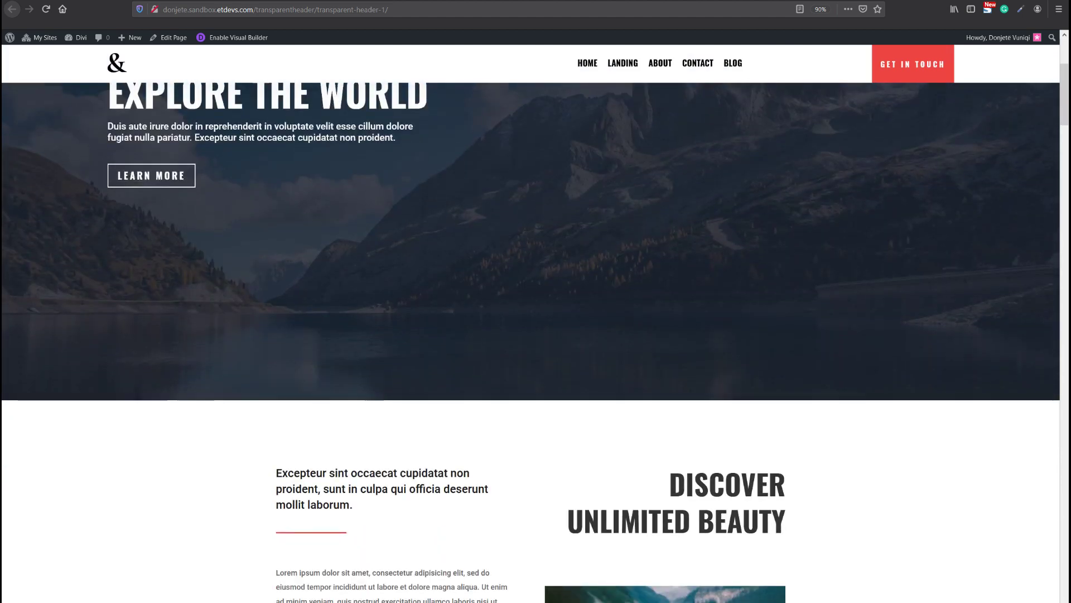
pyautogui.scroll(5, 535, 321)
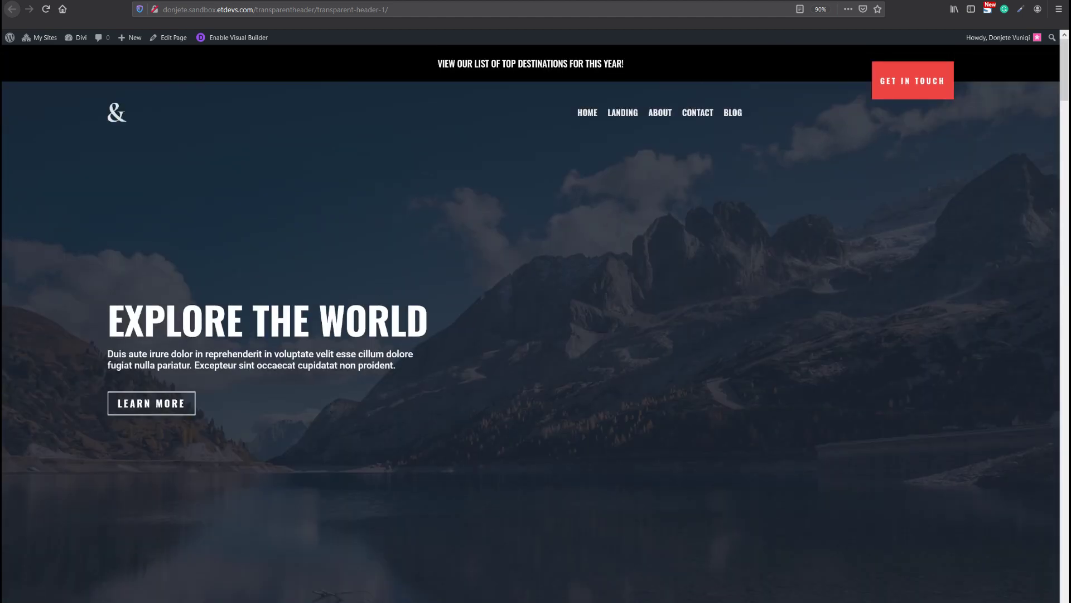
pyautogui.scroll(-5, 536, 321)
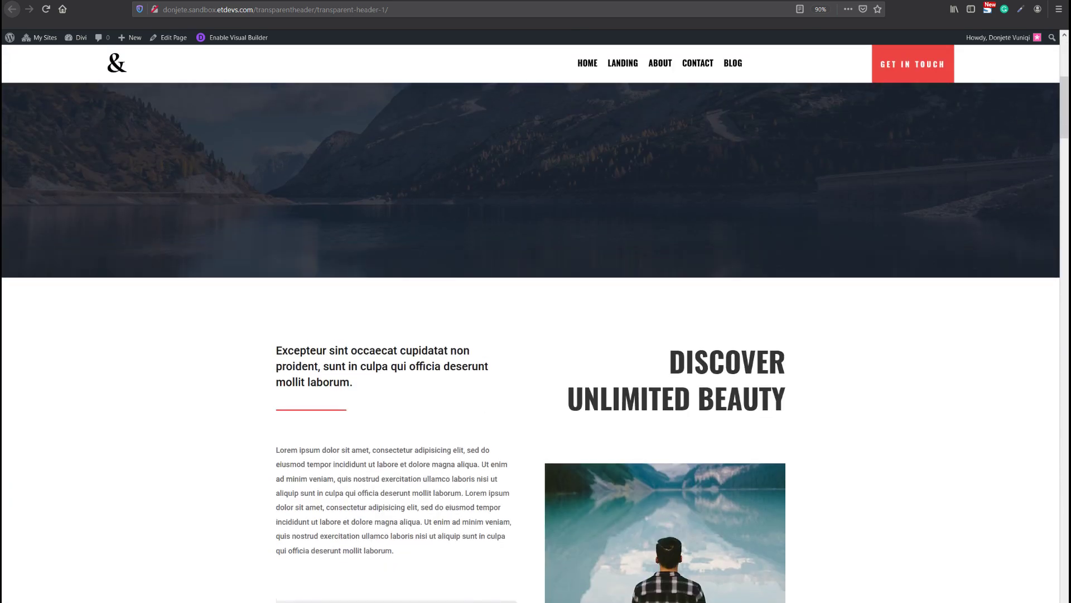
pyautogui.scroll(5, 536, 321)
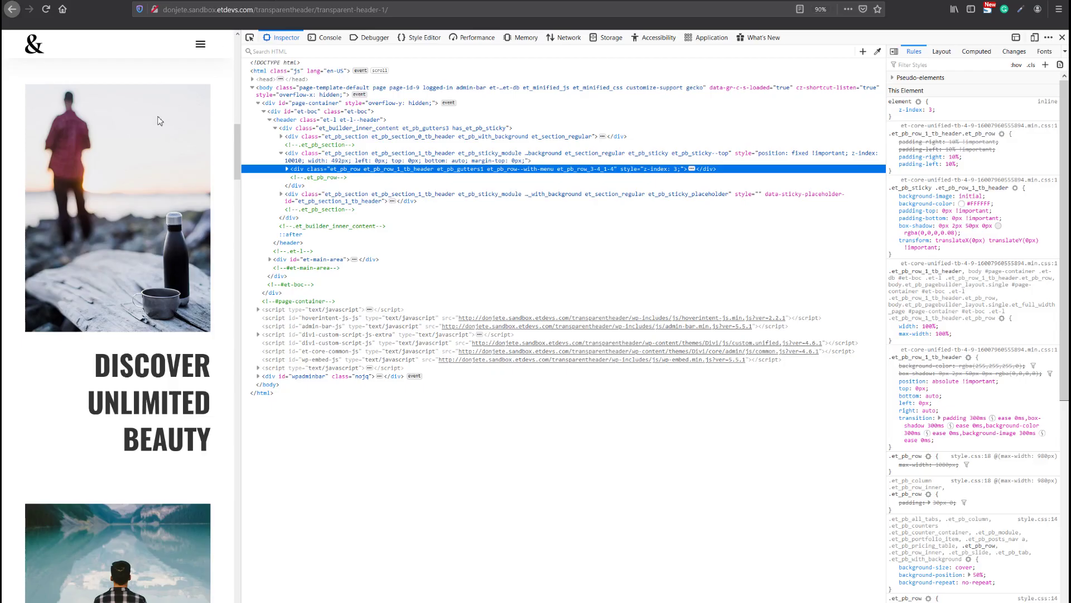
# Step: Examine the mobile header and its expanded menu, both over the hero section and in the sticky state further down the page
pyautogui.scroll(10, 157, 117)
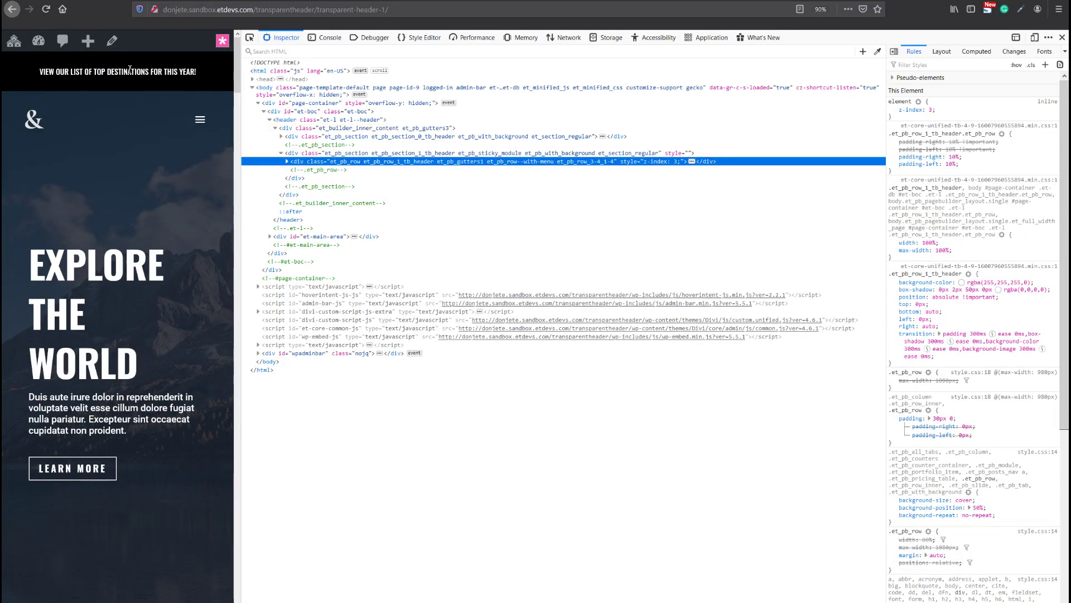
pyautogui.click(200, 121)
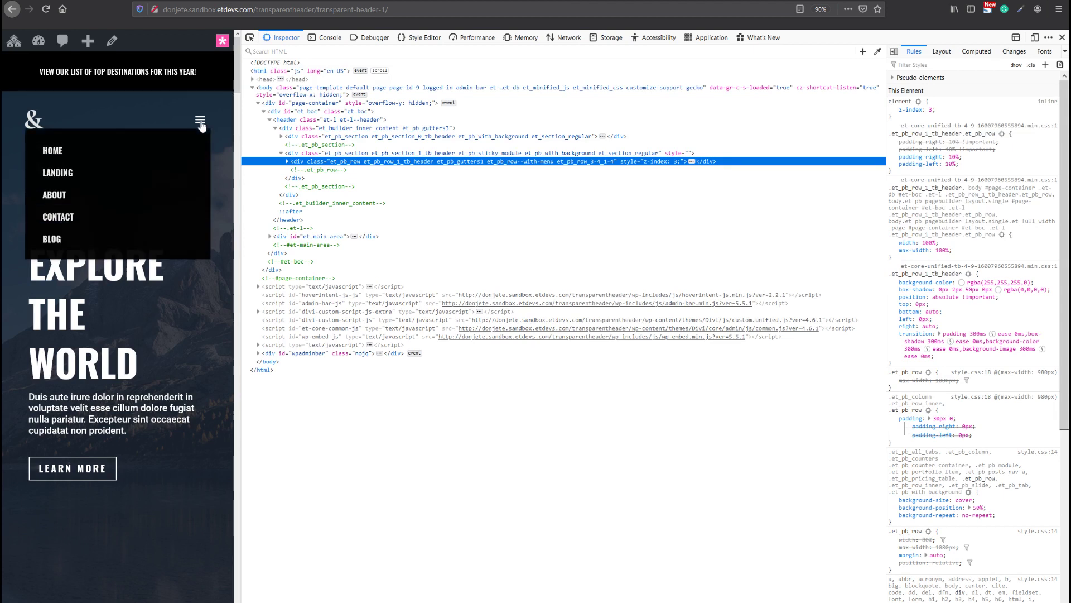
pyautogui.click(201, 124)
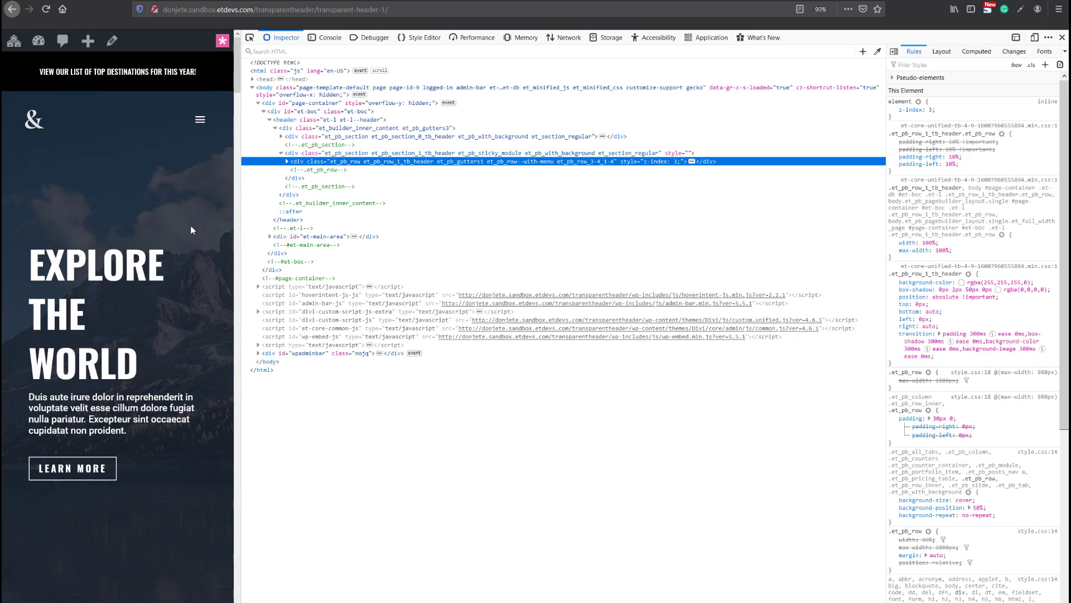
pyautogui.scroll(-3, 191, 232)
pyautogui.scroll(-3, 192, 230)
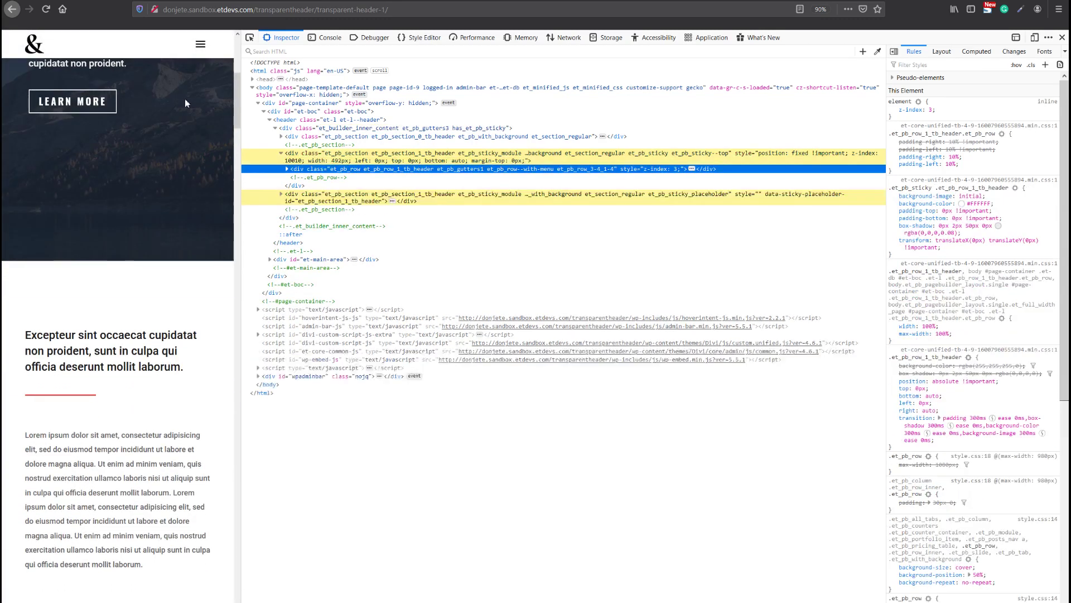
pyautogui.scroll(-2, 193, 96)
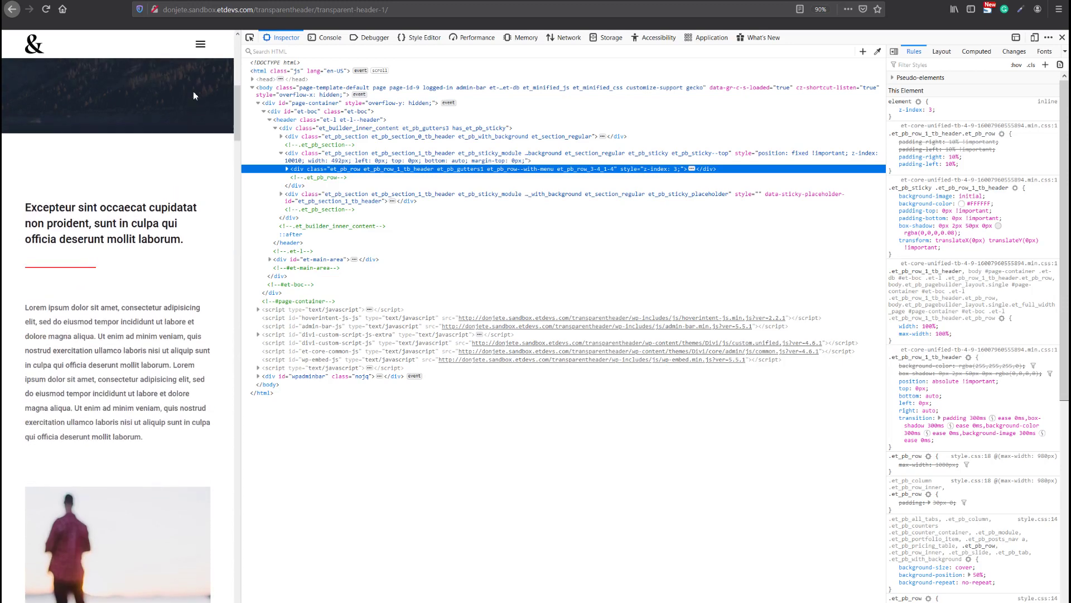
pyautogui.click(200, 46)
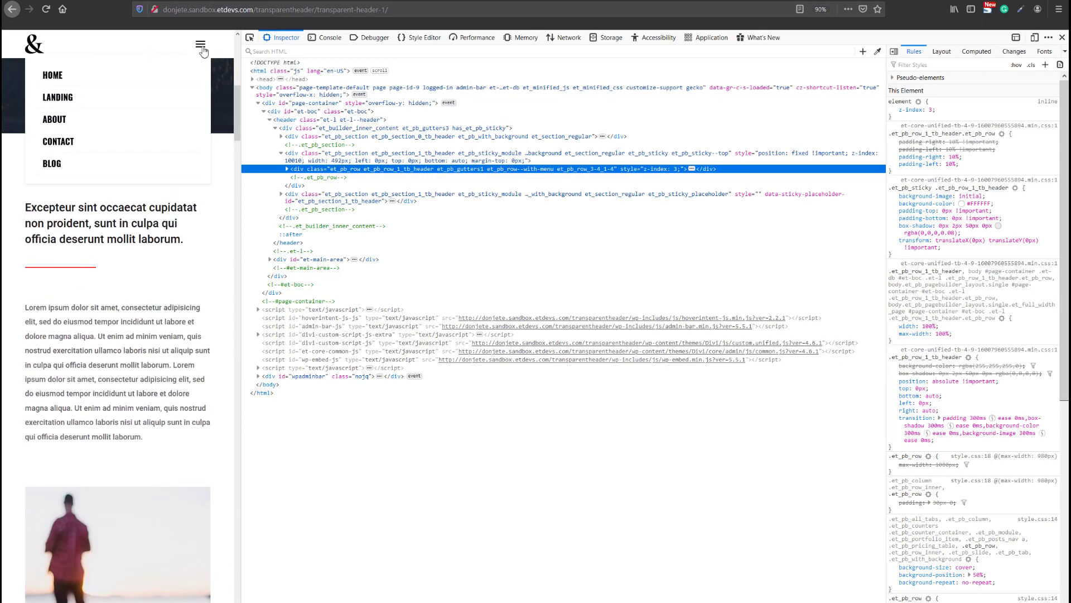
pyautogui.click(201, 46)
pyautogui.scroll(3, 157, 144)
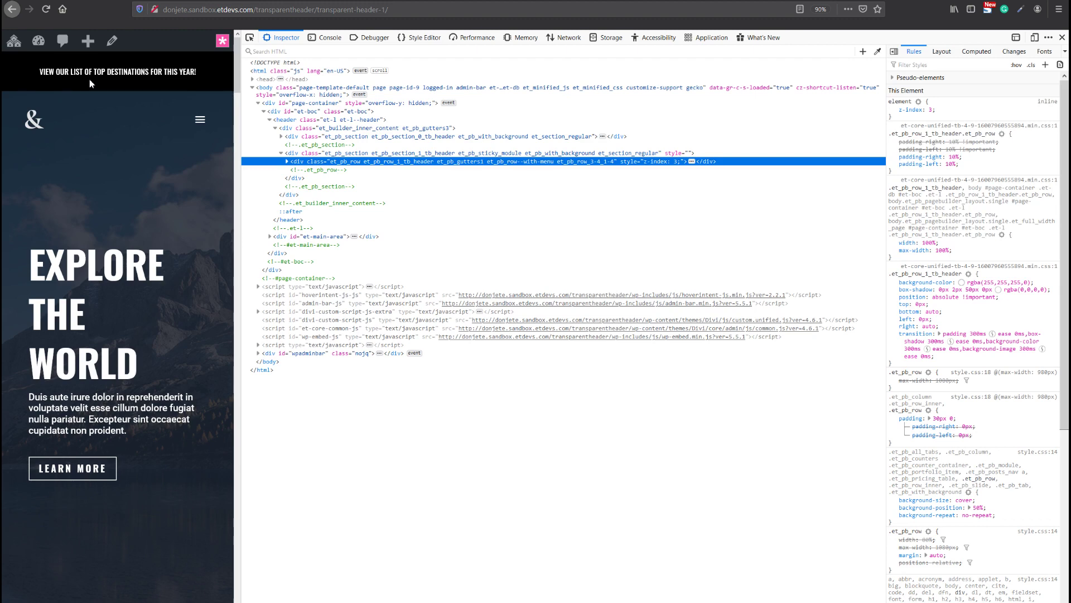
pyautogui.scroll(-3, 149, 204)
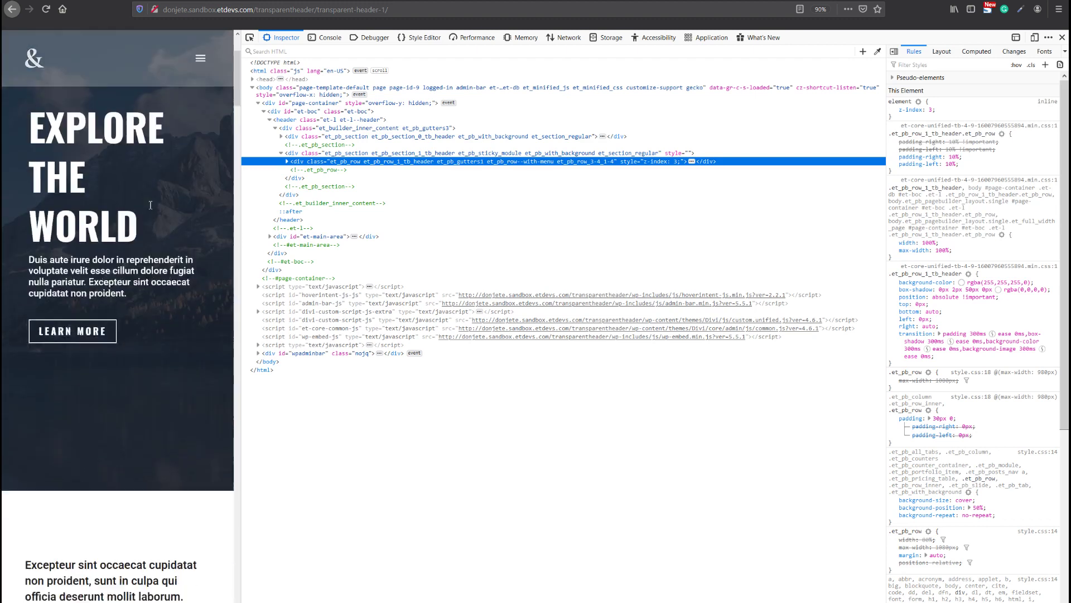
pyautogui.scroll(3, 150, 205)
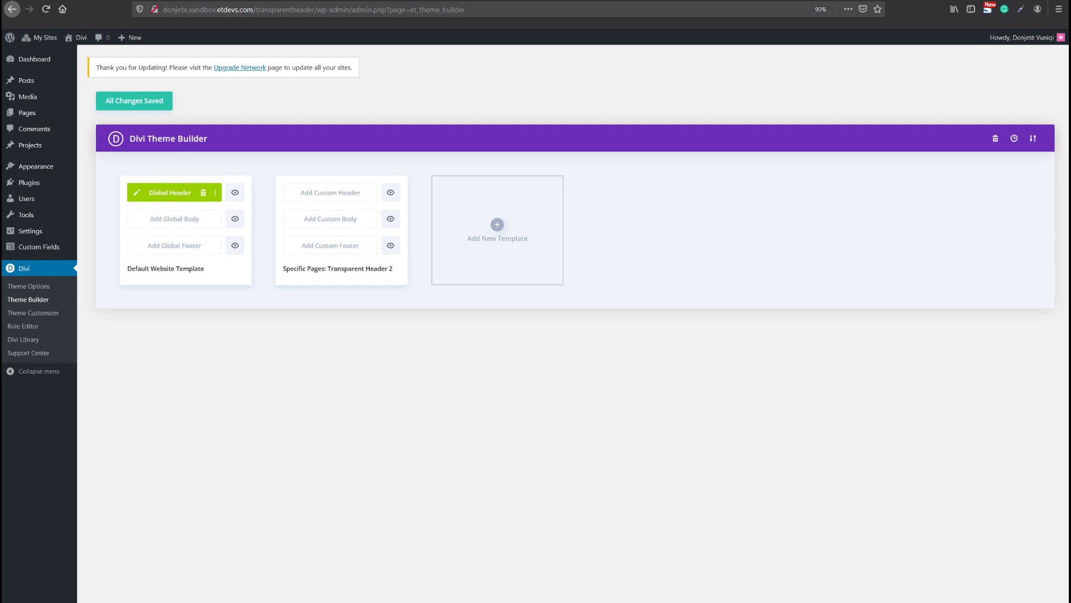
# Step: Add a custom header to the Transparent Header 2 template and start building it from scratch
pyautogui.click(318, 196)
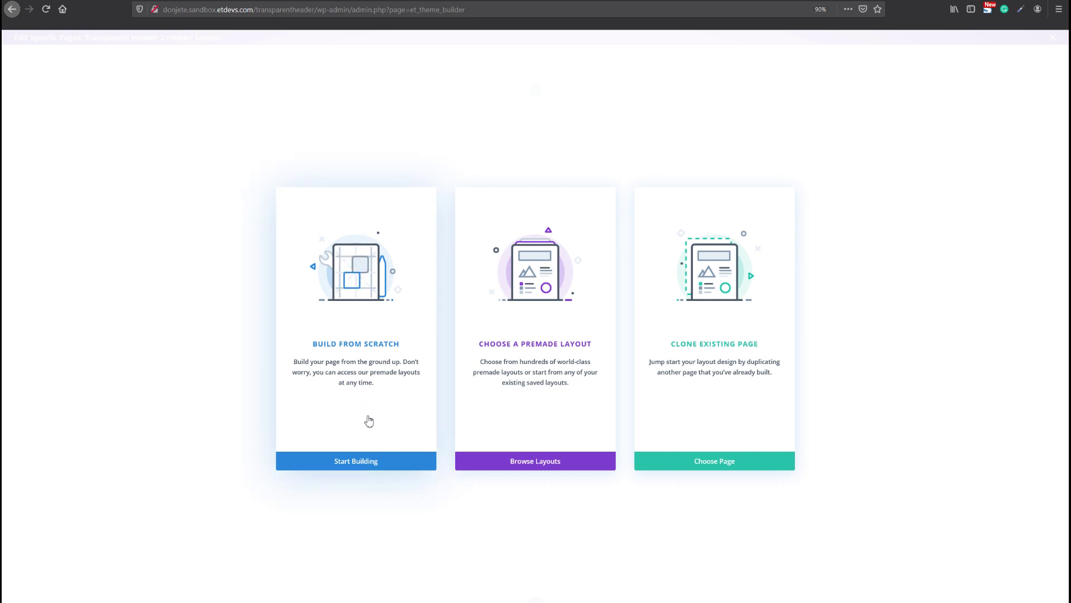
pyautogui.click(368, 465)
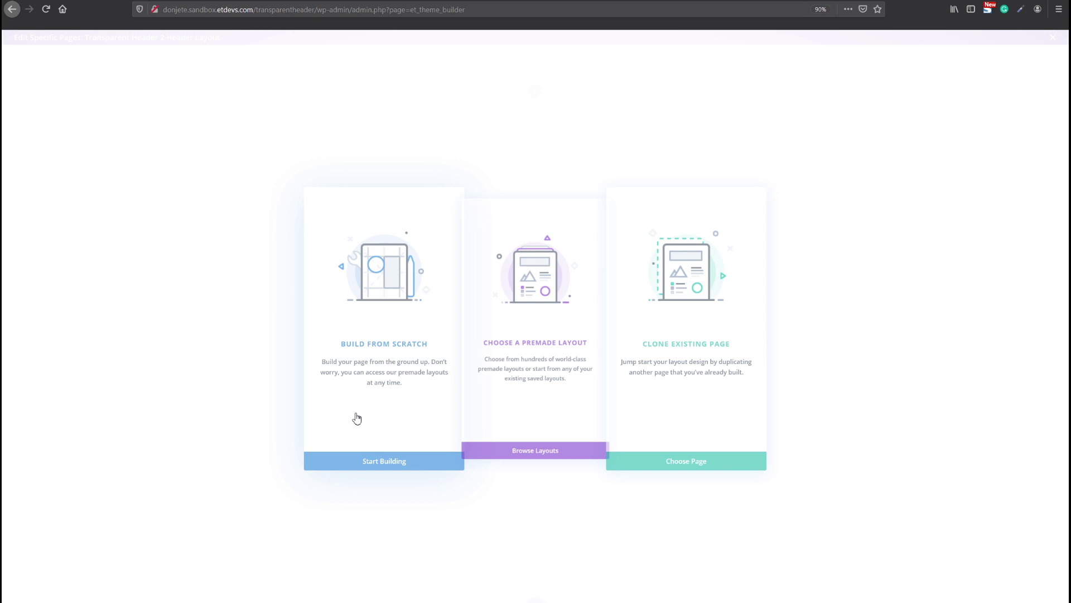
pyautogui.click(319, 274)
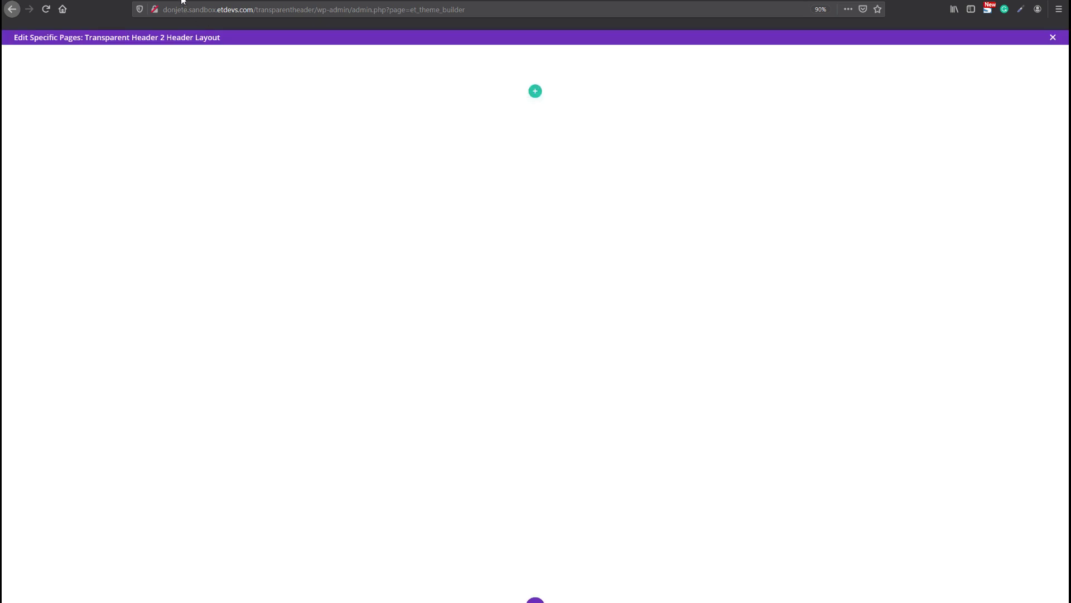
# Step: Switch to the live transparent-header-1 page to view the finished header as a reference
pyautogui.hotkey('ctrl', 'Tab')
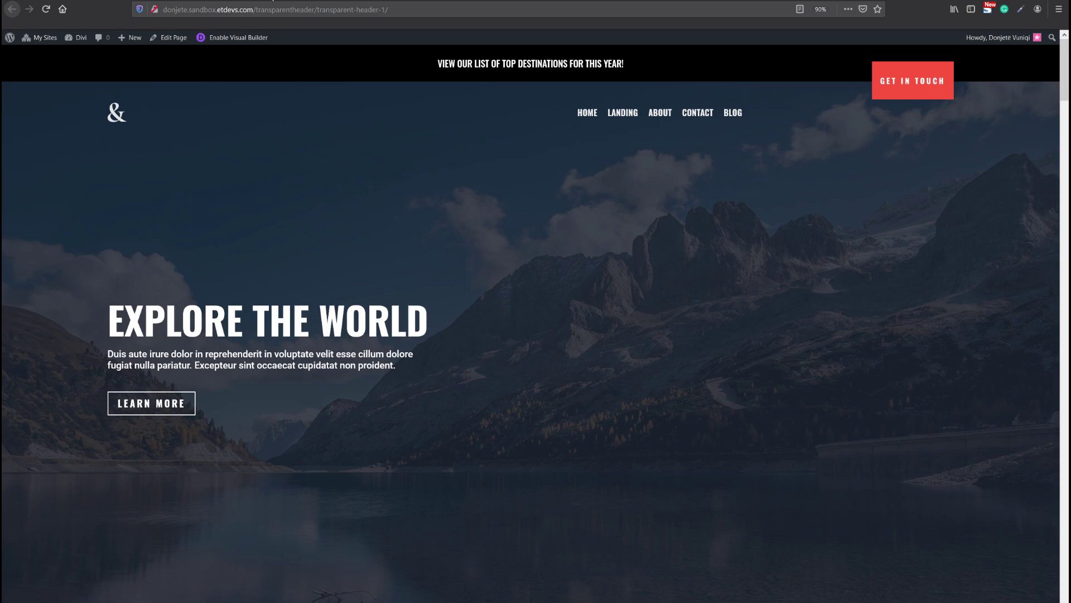
pyautogui.hotkey('ctrl', 'shift', 'i')
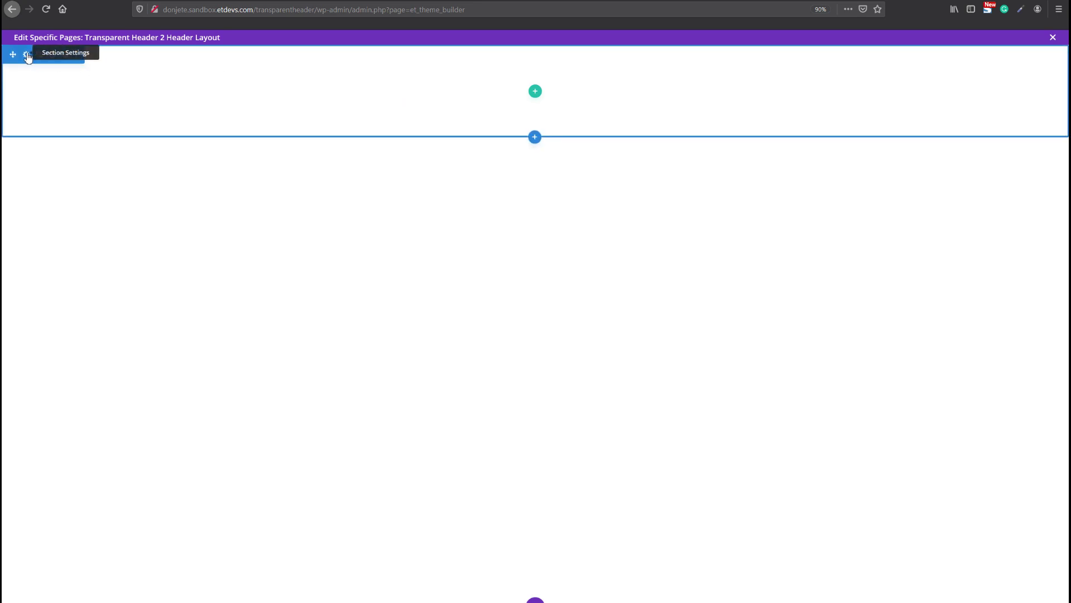
# Step: Give the header layout's first section a black #000000 background color
pyautogui.click(27, 55)
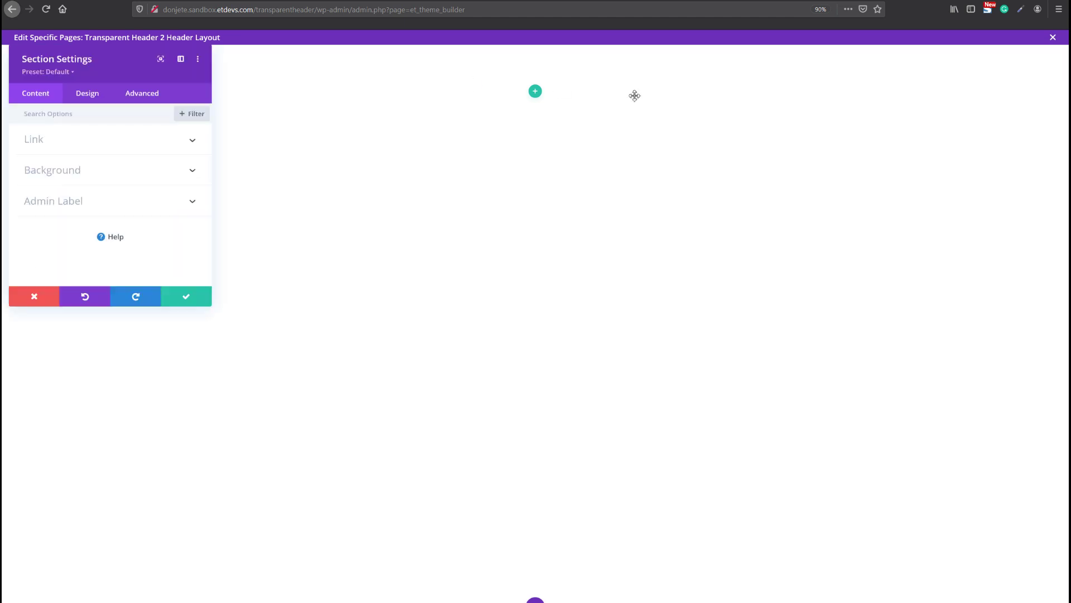
pyautogui.click(69, 177)
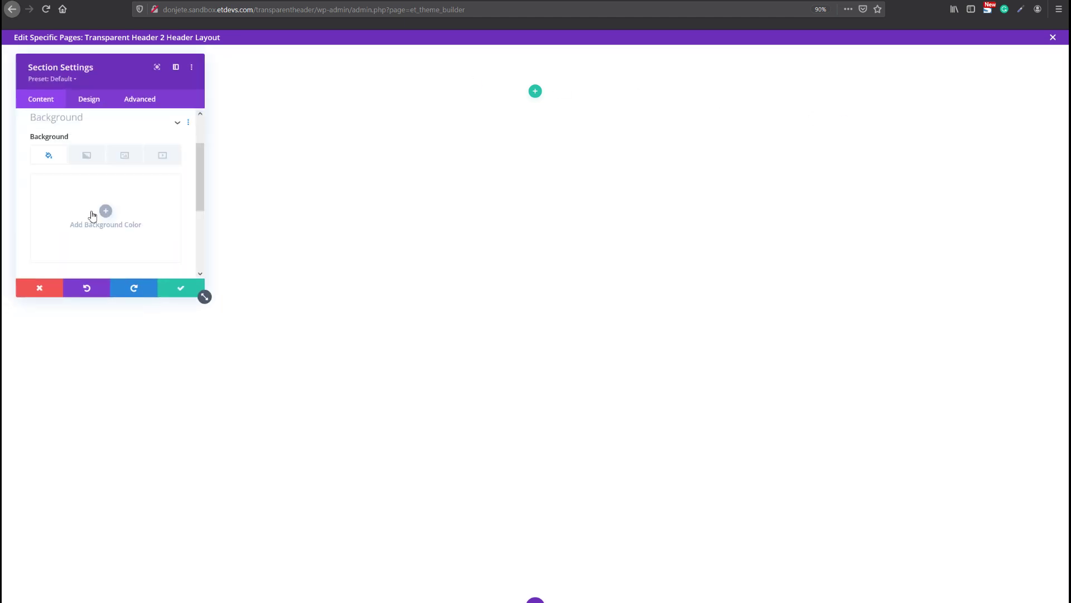
pyautogui.scroll(-3, 93, 204)
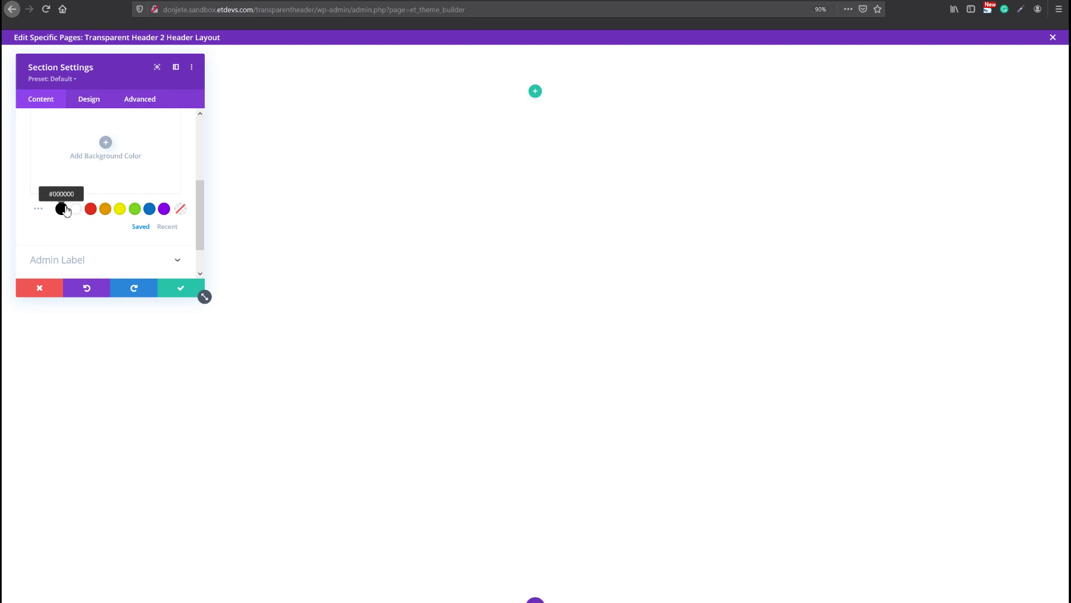
pyautogui.click(64, 209)
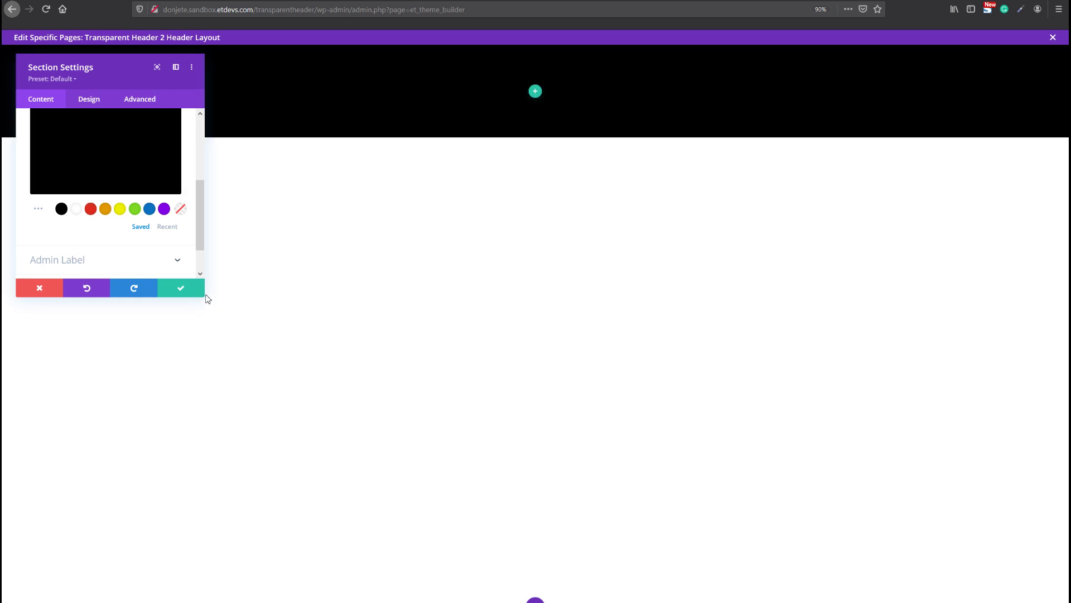
# Step: Enlarge the section settings window, set the section's top and bottom padding to 0px, and save the settings
pyautogui.moveTo(205, 297); pyautogui.dragTo(315, 370)
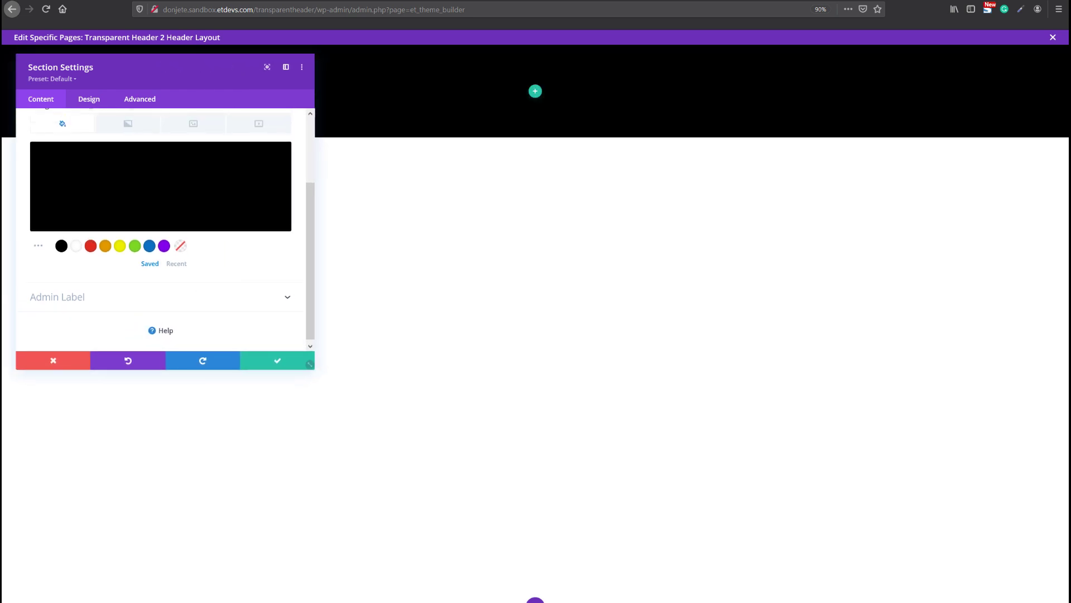
pyautogui.click(86, 103)
pyautogui.moveTo(315, 369); pyautogui.dragTo(383, 471)
pyautogui.click(95, 230)
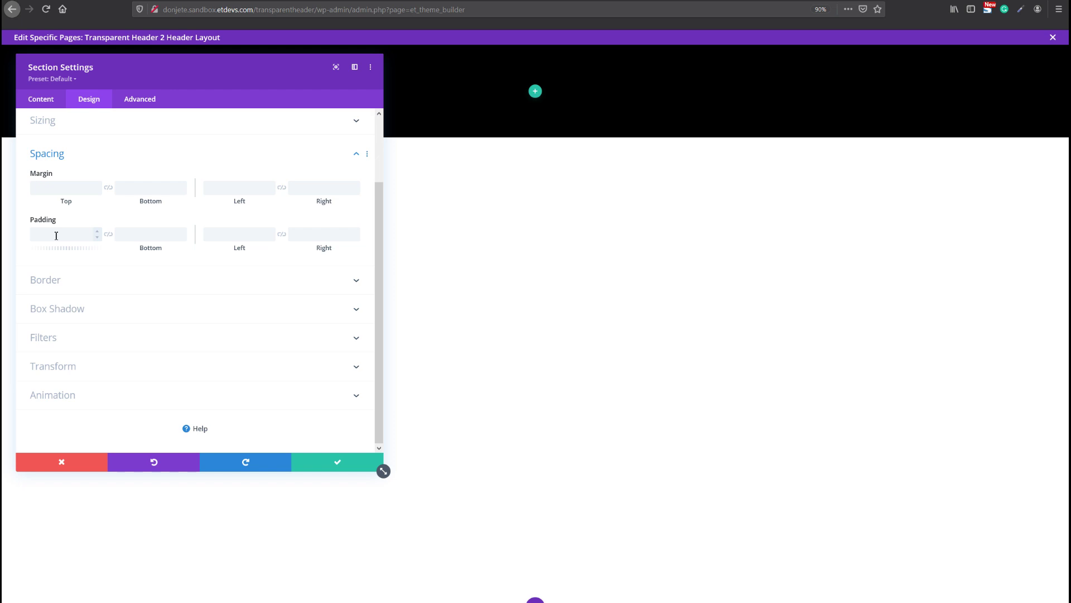
pyautogui.write('0')
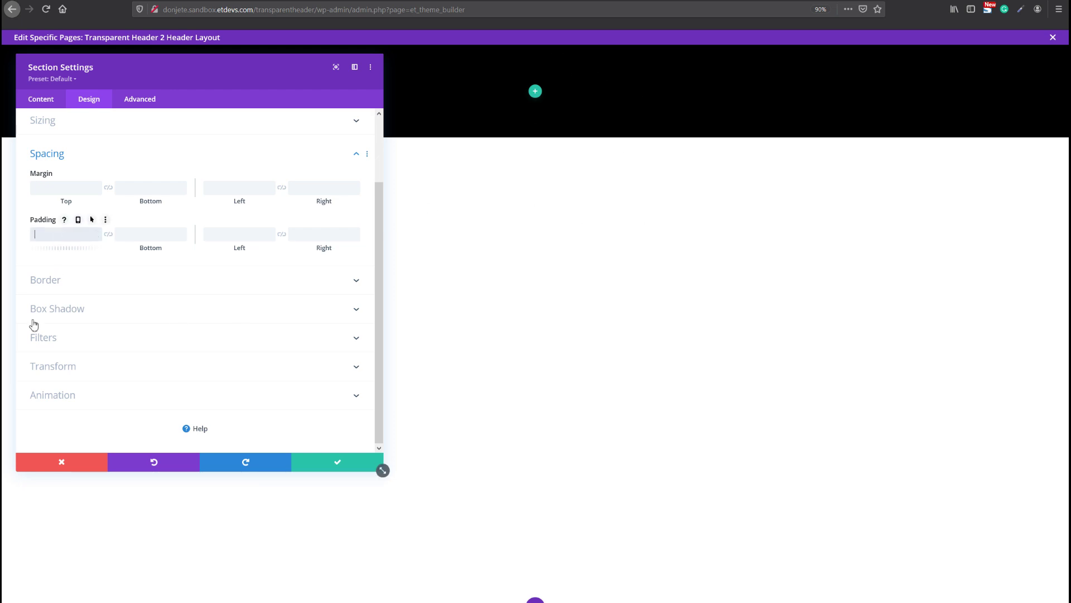
pyautogui.click(109, 234)
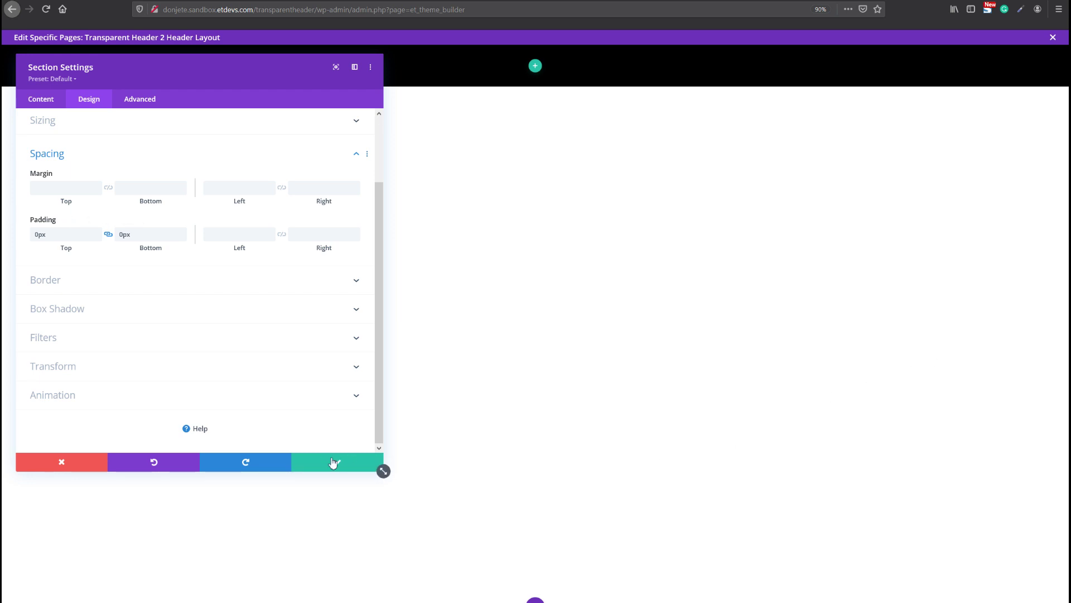
pyautogui.click(380, 464)
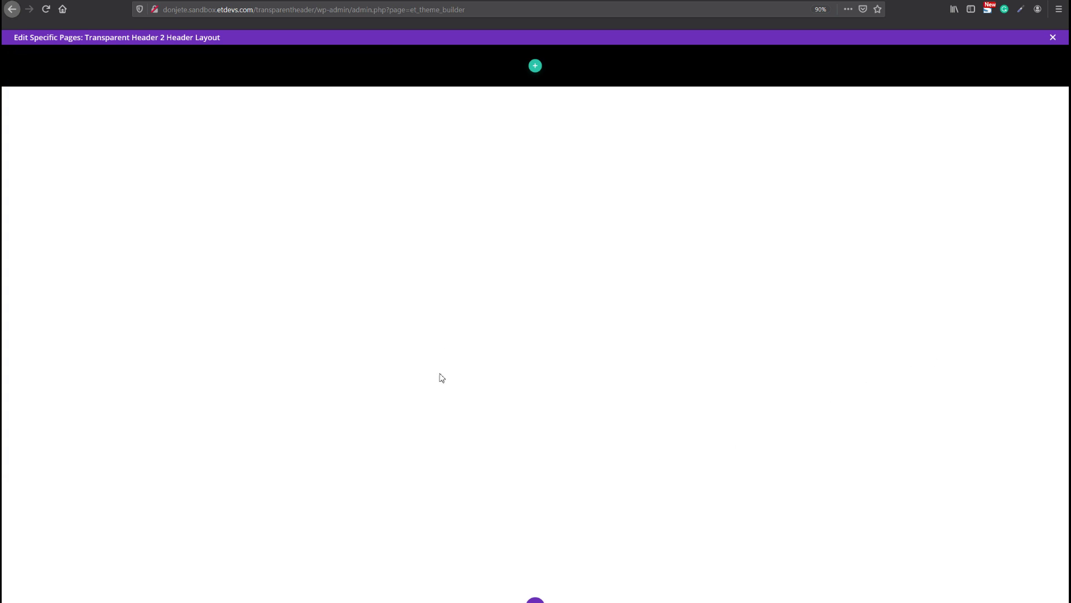
# Step: Add a single-column row to the black section without choosing a module for it
pyautogui.click(535, 66)
pyautogui.click(478, 141)
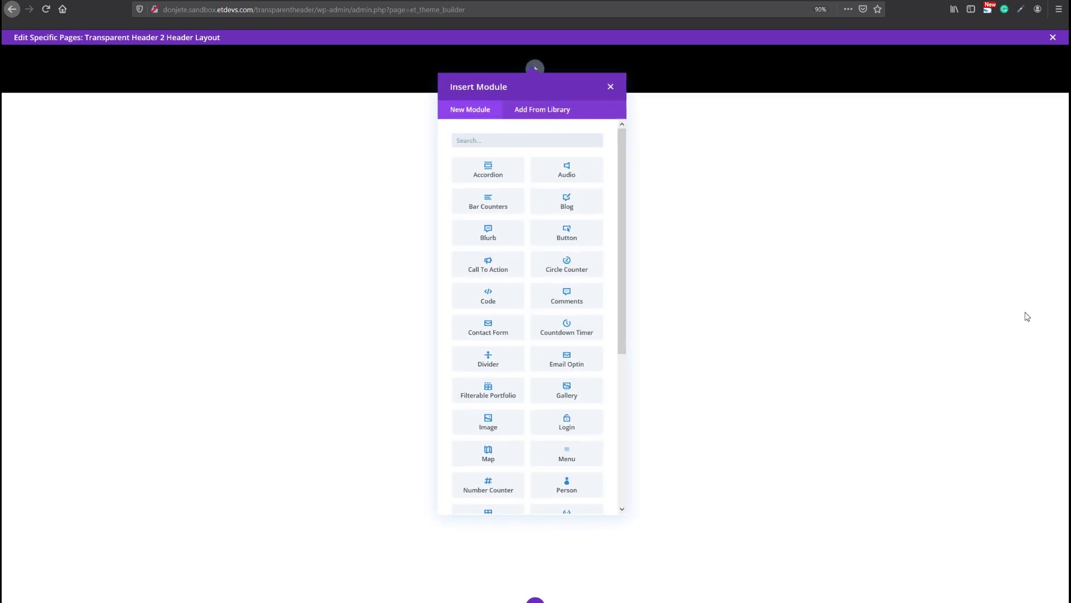
pyautogui.click(788, 154)
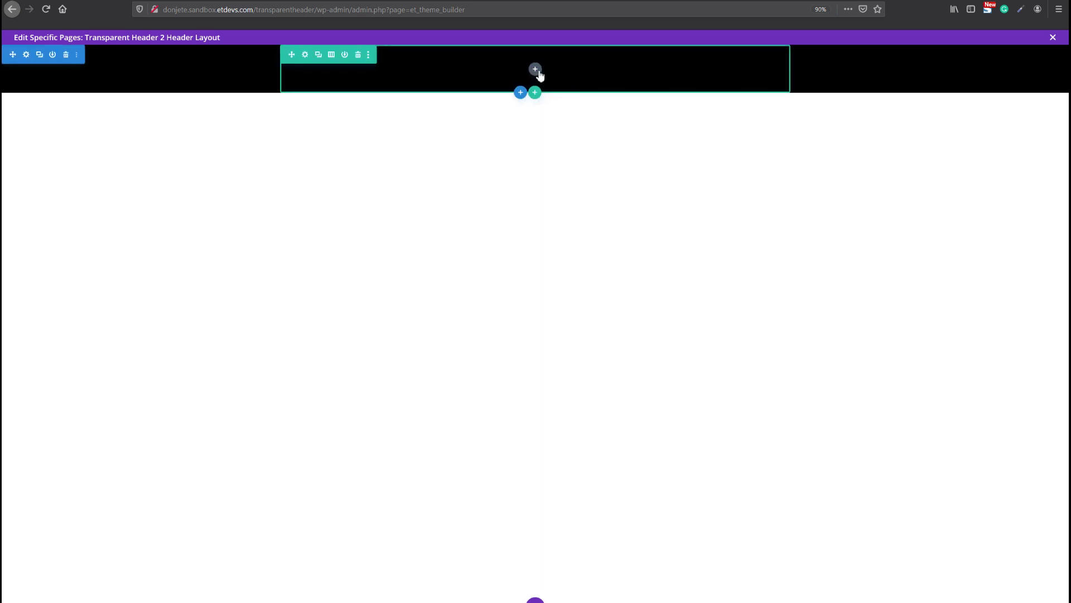
# Step: Insert a Text module into the new row and show its body content in the visual editor
pyautogui.click(537, 70)
pyautogui.write('text')
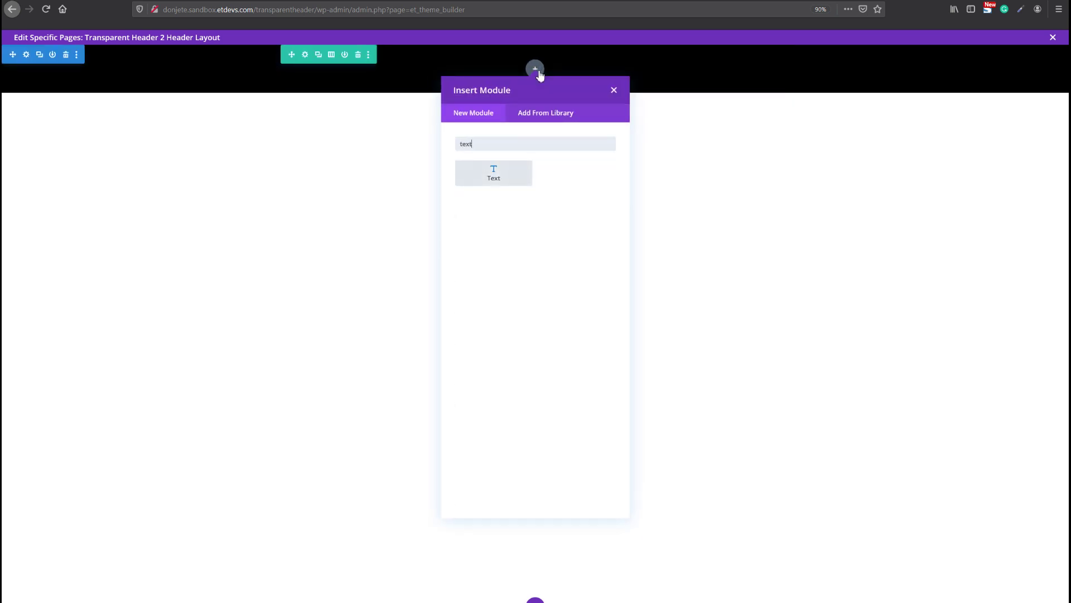
pyautogui.click(538, 72)
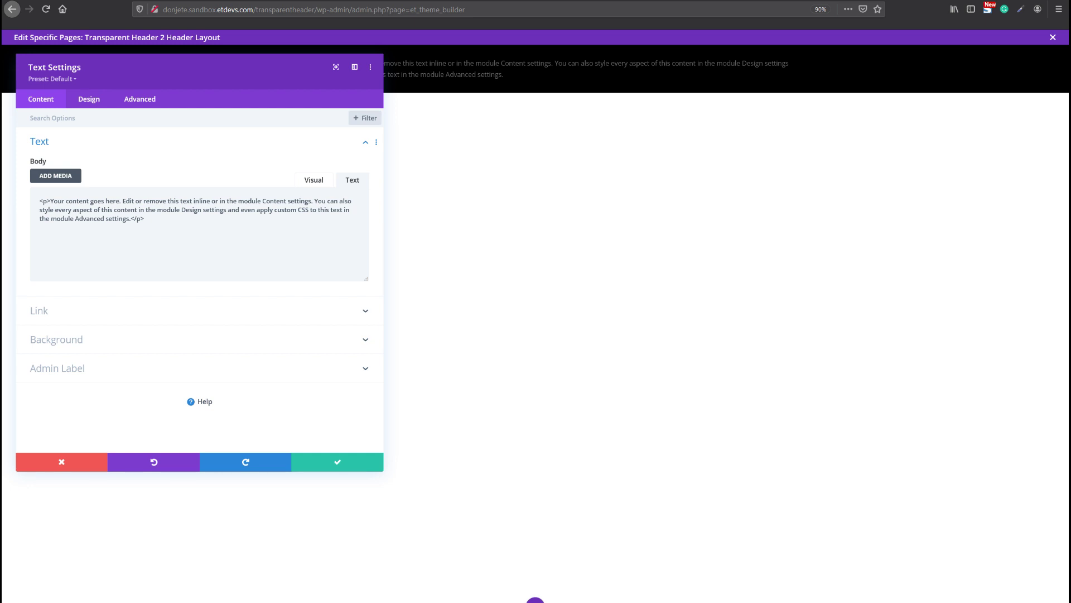
pyautogui.click(314, 180)
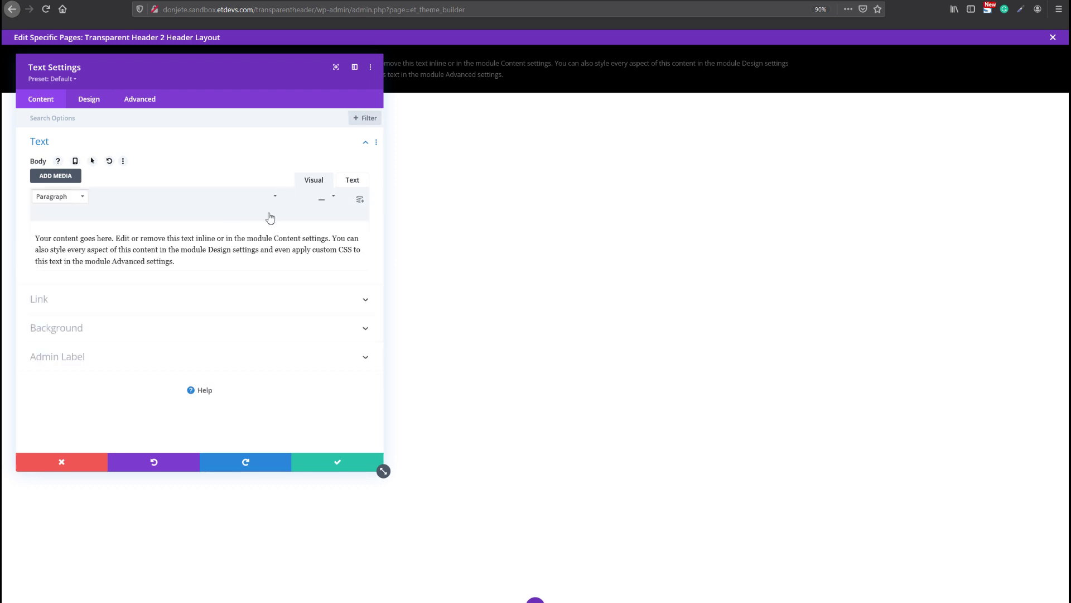
# Step: Replace the placeholder body with "View our list of top destinations for this year!" and style it in the Oswald font with uppercase letters
pyautogui.tripleClick(279, 239)
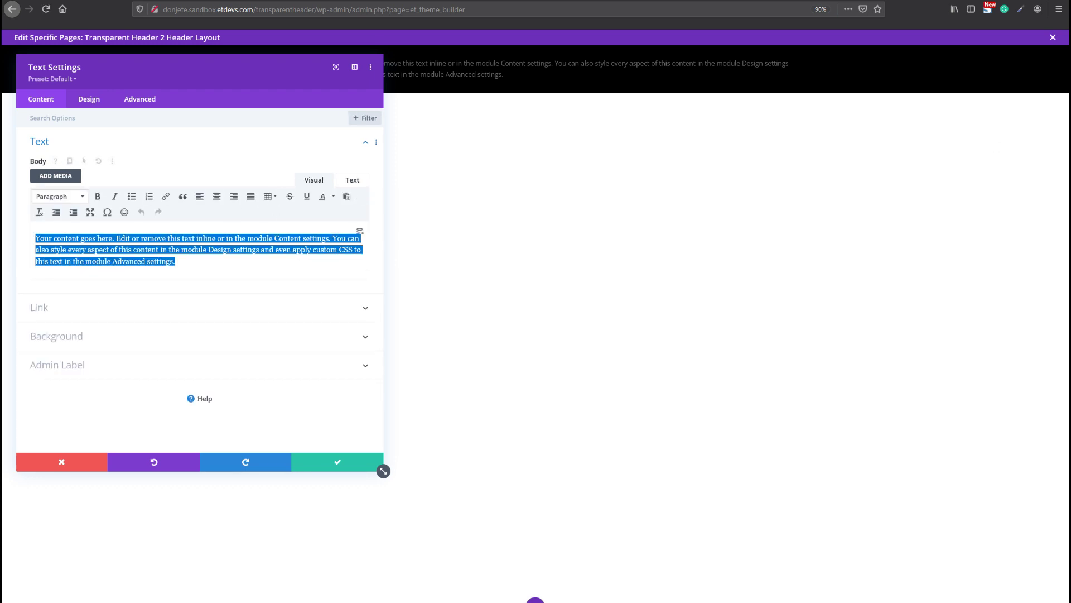
pyautogui.write('View our list of top destinations for this year!')
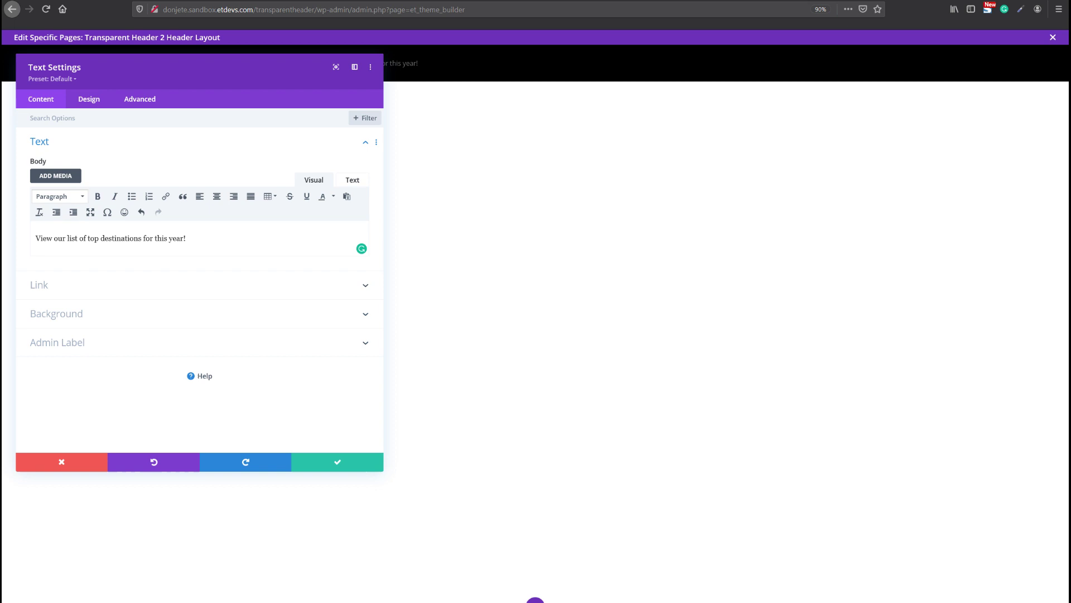
pyautogui.click(94, 101)
pyautogui.click(86, 152)
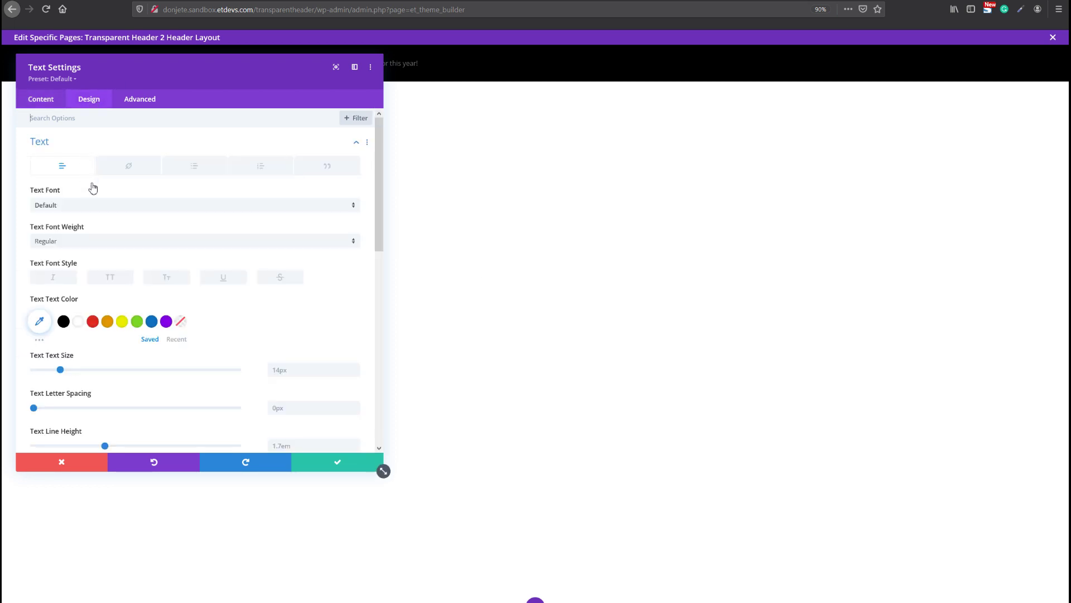
pyautogui.click(106, 206)
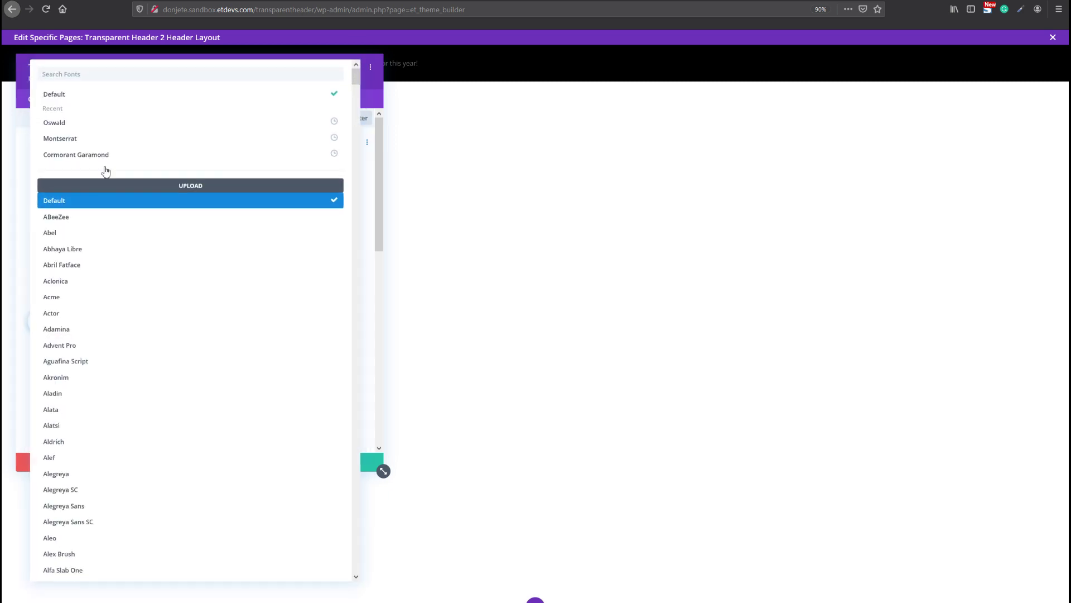
pyautogui.click(109, 134)
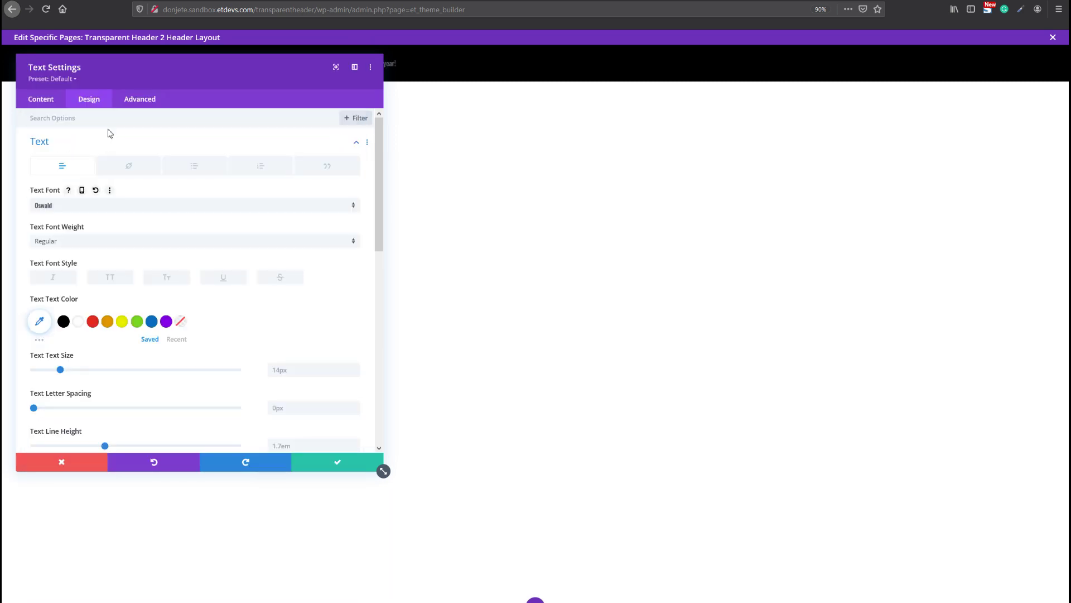
pyautogui.click(102, 279)
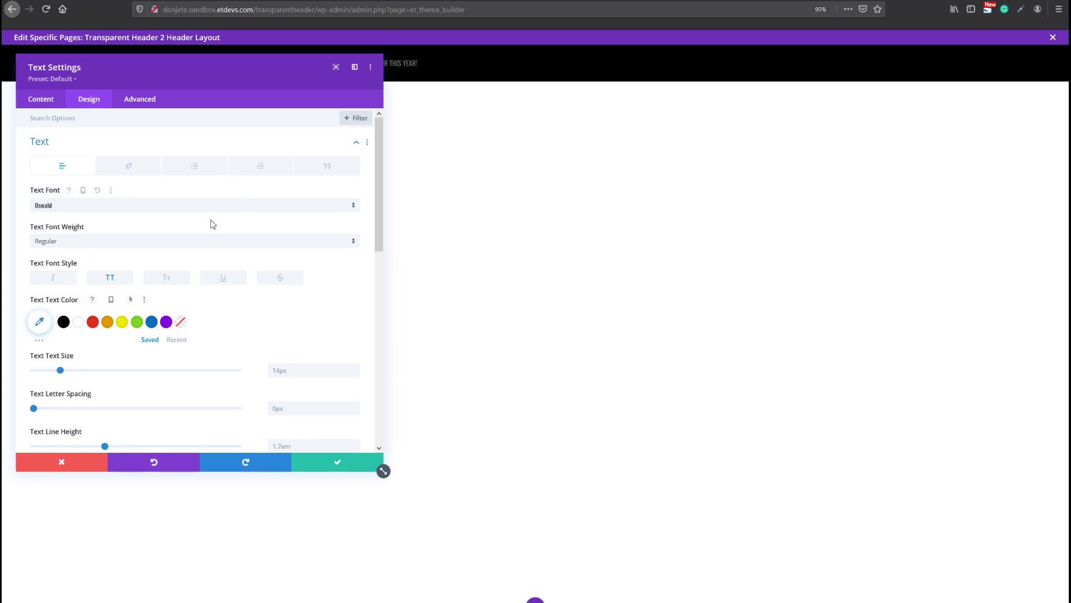
# Step: Make the promo text white and set its desktop text size to 19px
pyautogui.scroll(-1, 182, 259)
pyautogui.click(290, 333)
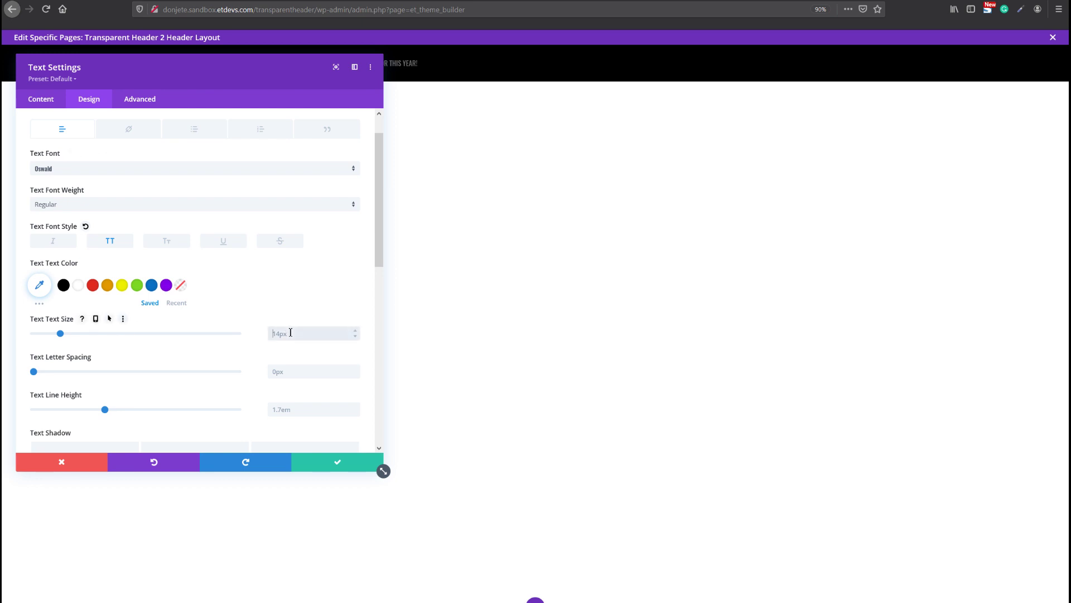
pyautogui.click(80, 288)
pyautogui.click(318, 335)
pyautogui.write('19px')
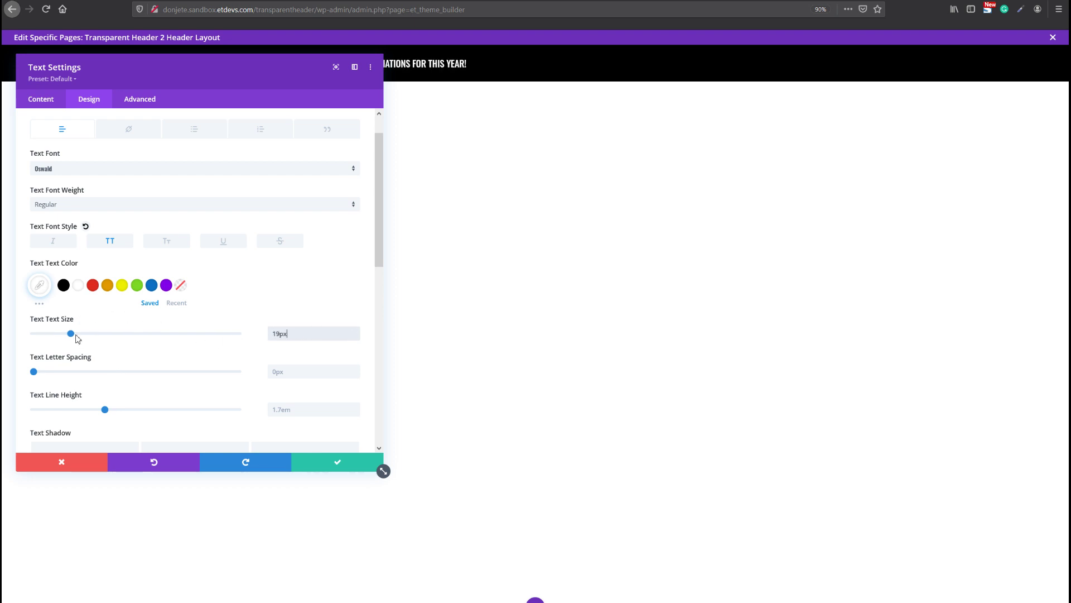
# Step: Enable responsive text sizes and set the promo text to 18px on tablet and 16px on phone
pyautogui.click(96, 319)
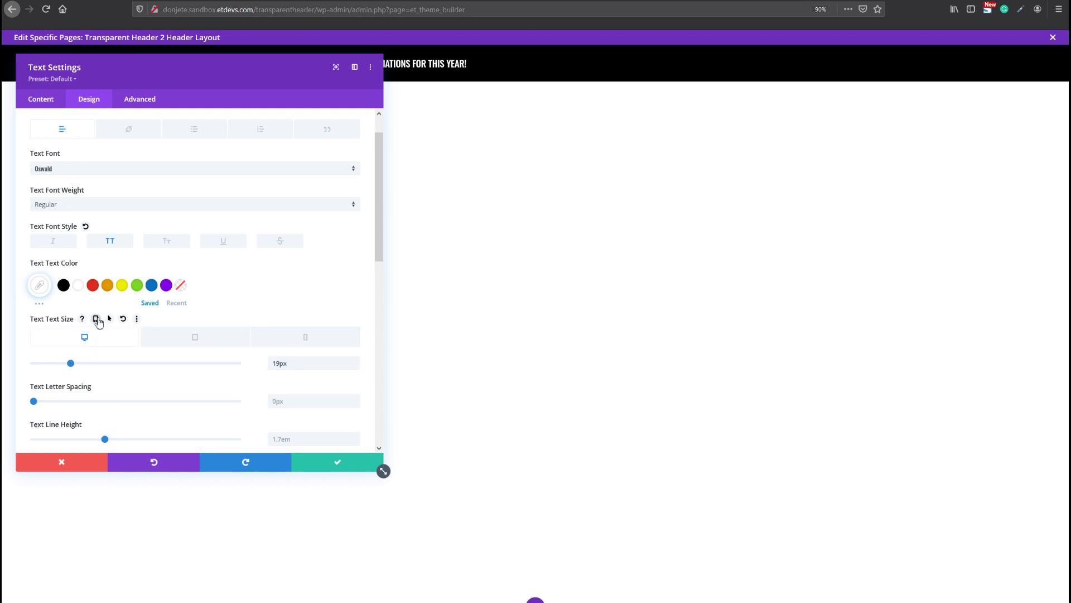
pyautogui.click(168, 337)
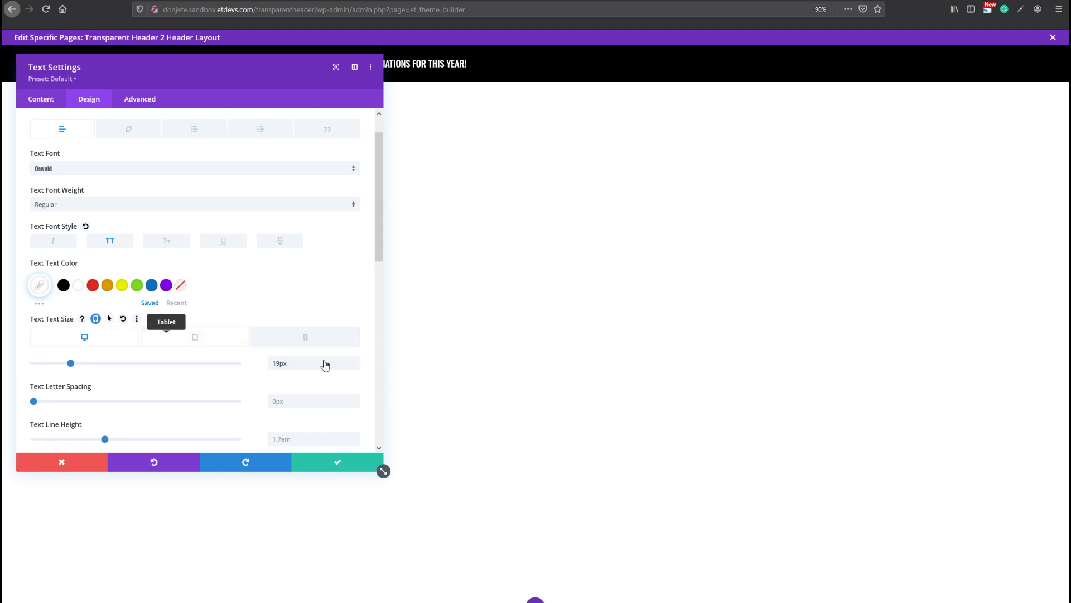
pyautogui.click(325, 361)
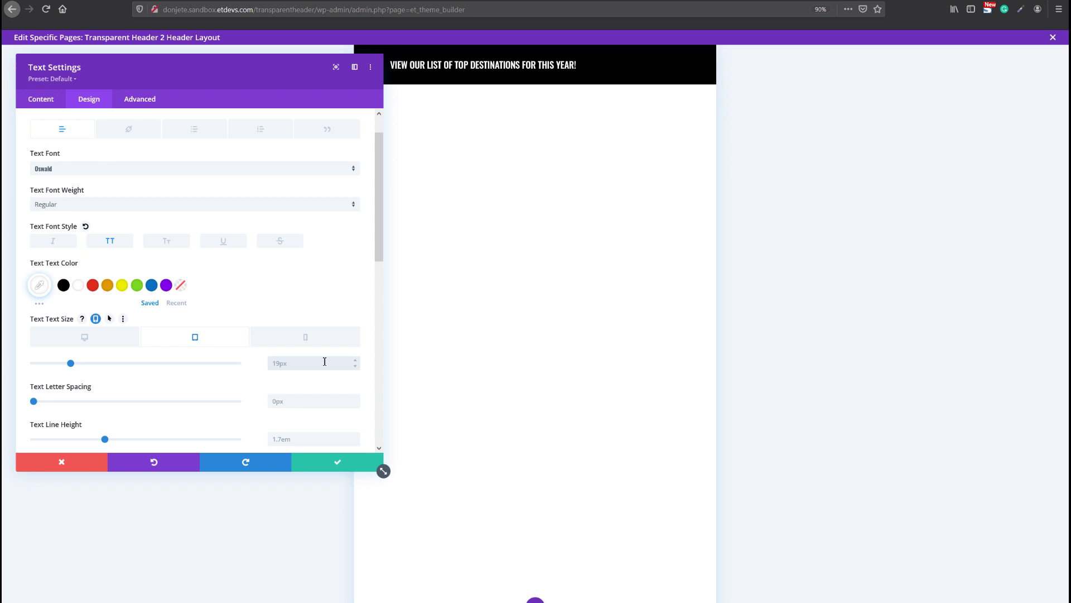
pyautogui.write('18')
pyautogui.click(305, 342)
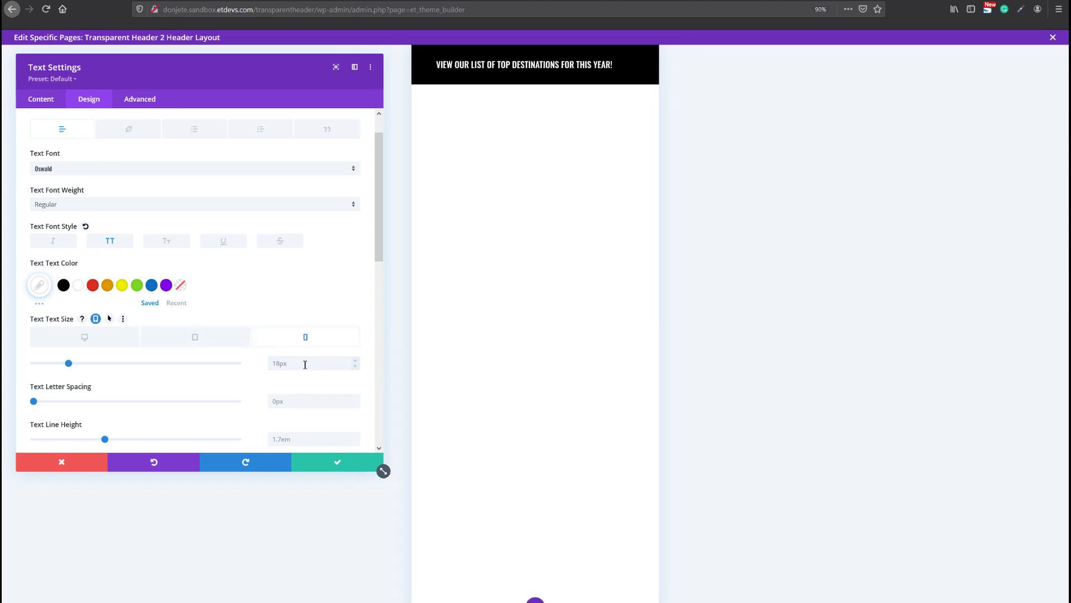
pyautogui.click(357, 363)
pyautogui.write('16')
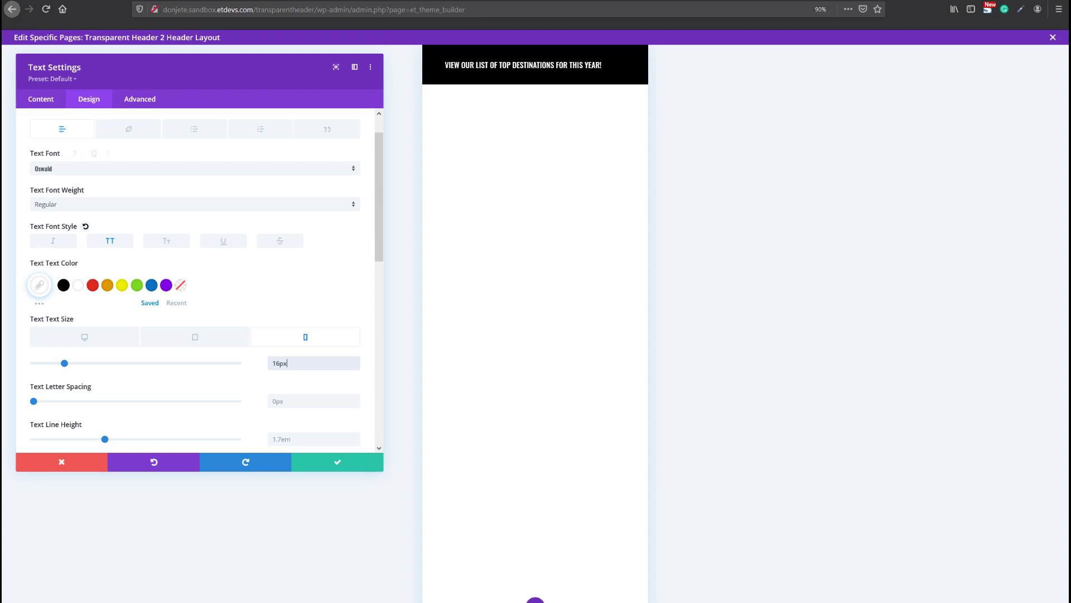
# Step: Center the promo text within the black bar and reveal the builder's page options
pyautogui.scroll(-4, 170, 359)
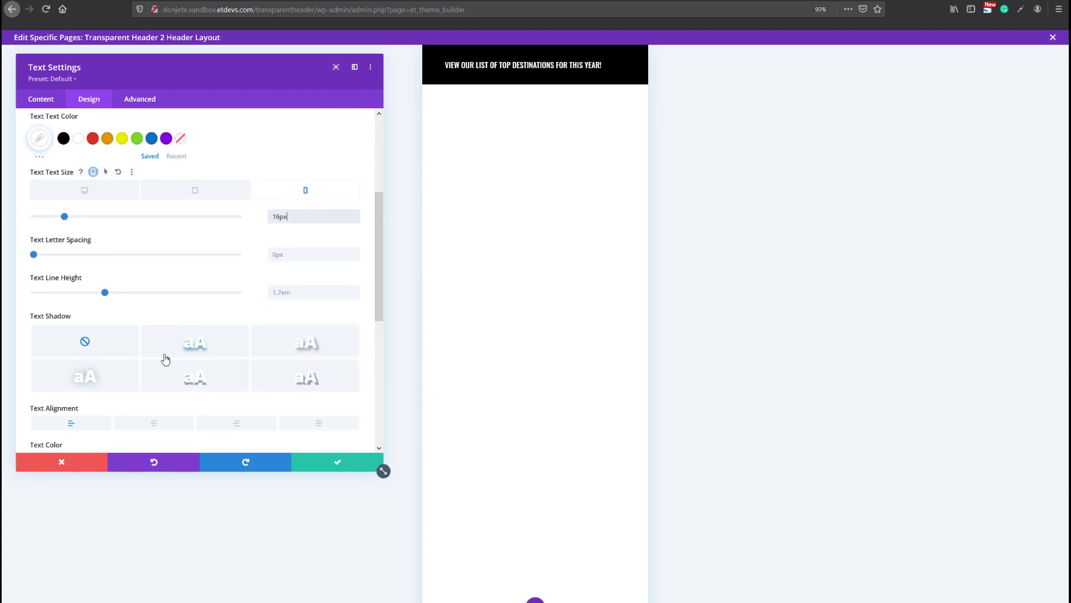
pyautogui.click(148, 424)
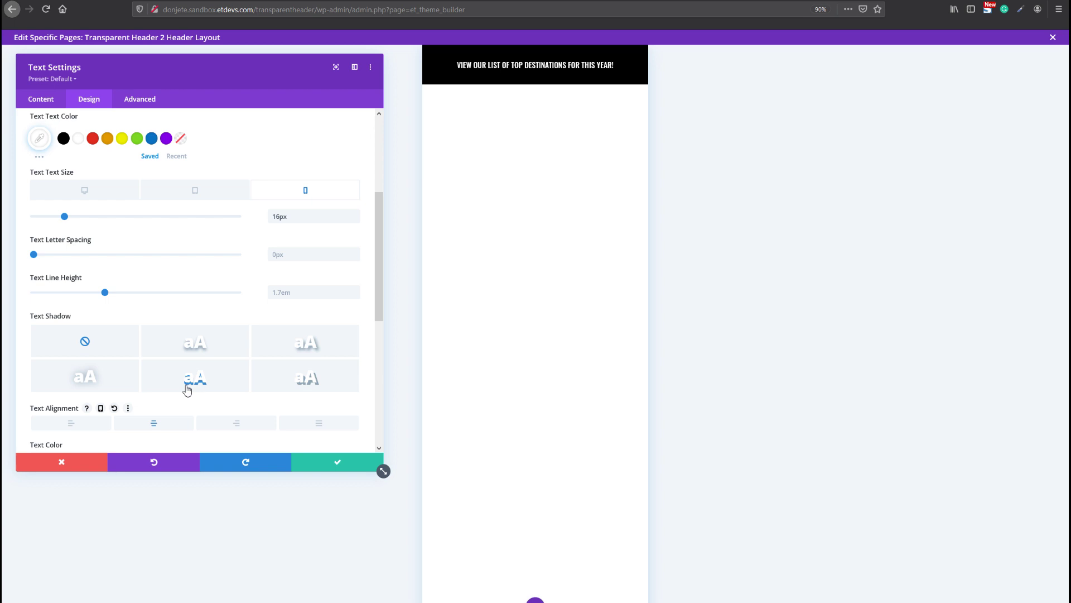
pyautogui.click(535, 600)
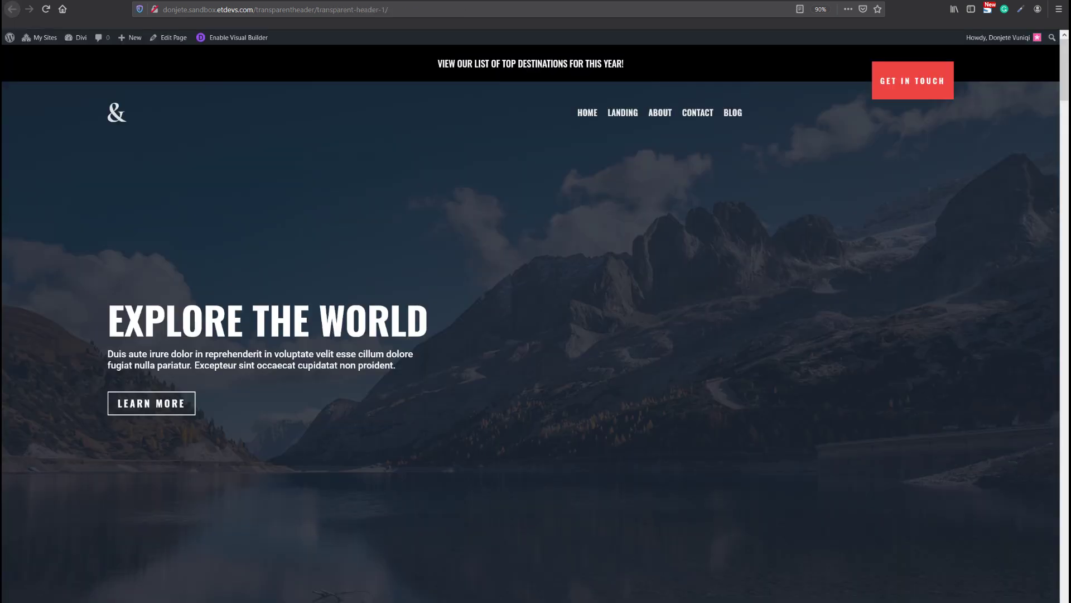
# Step: Browse the Divi layout packs on elegantthemes.com/layouts in a new browser tab, and close the developer tools on the Transparent Header 1 page
pyautogui.hotkey('ctrl', 't')
pyautogui.write('elegantthemes.com/')
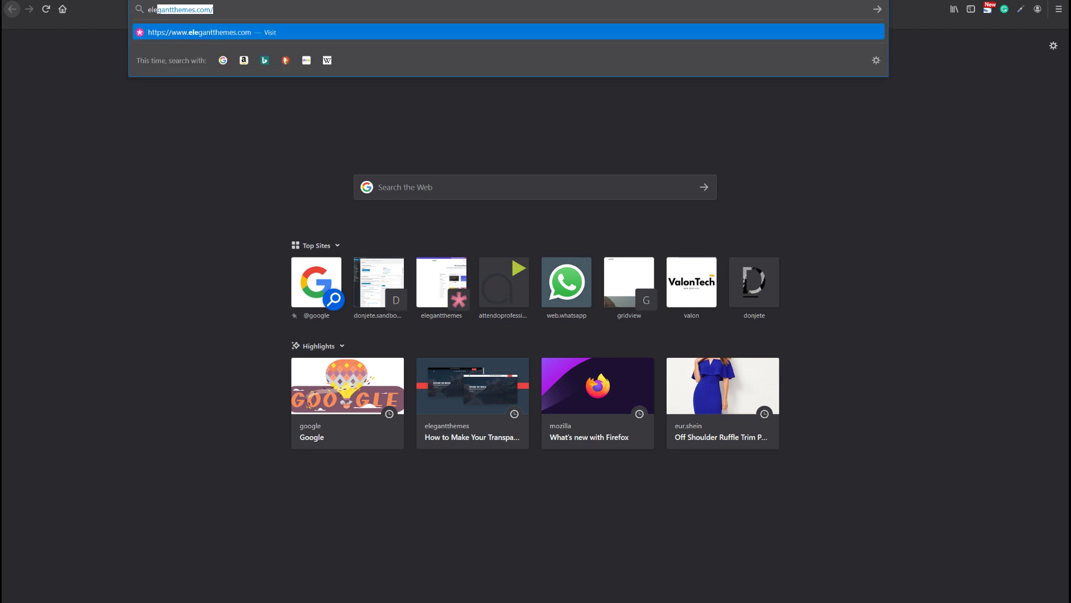
pyautogui.write('lay')
pyautogui.press('Return')
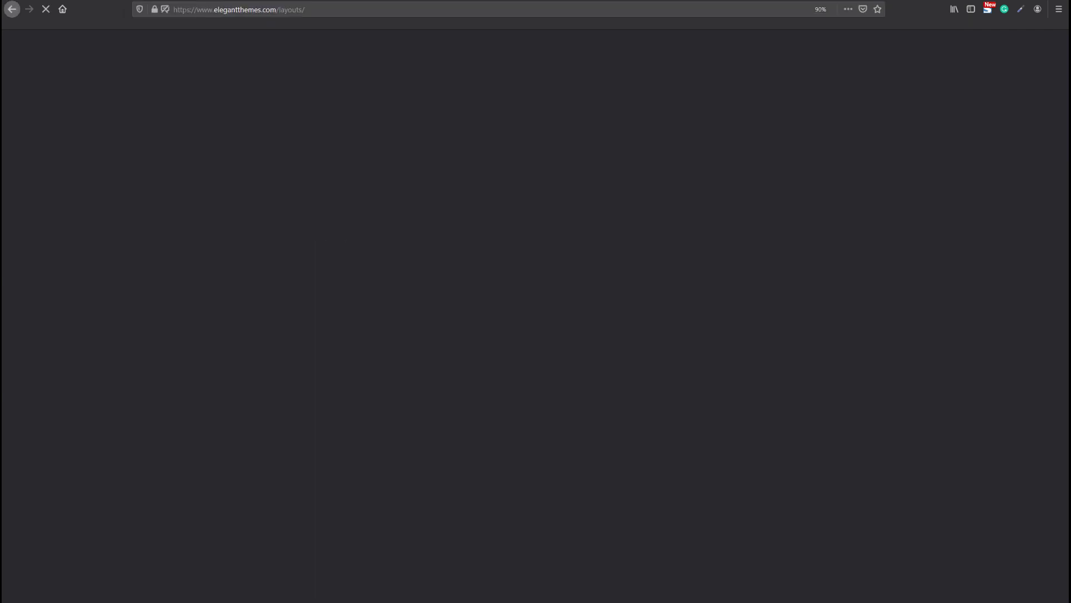
pyautogui.scroll(-2, 669, 162)
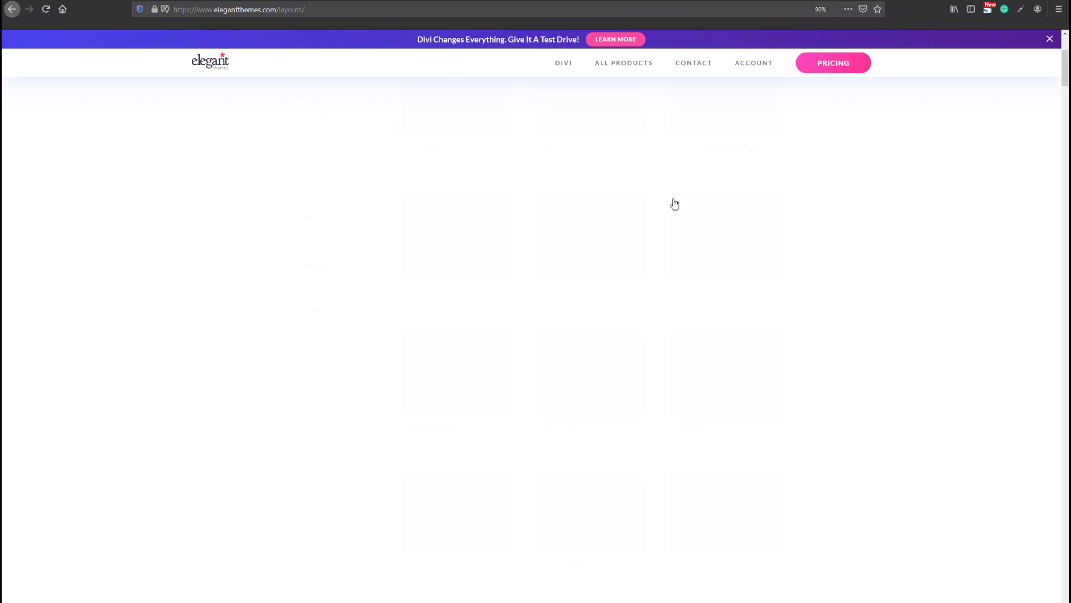
pyautogui.scroll(-4, 653, 176)
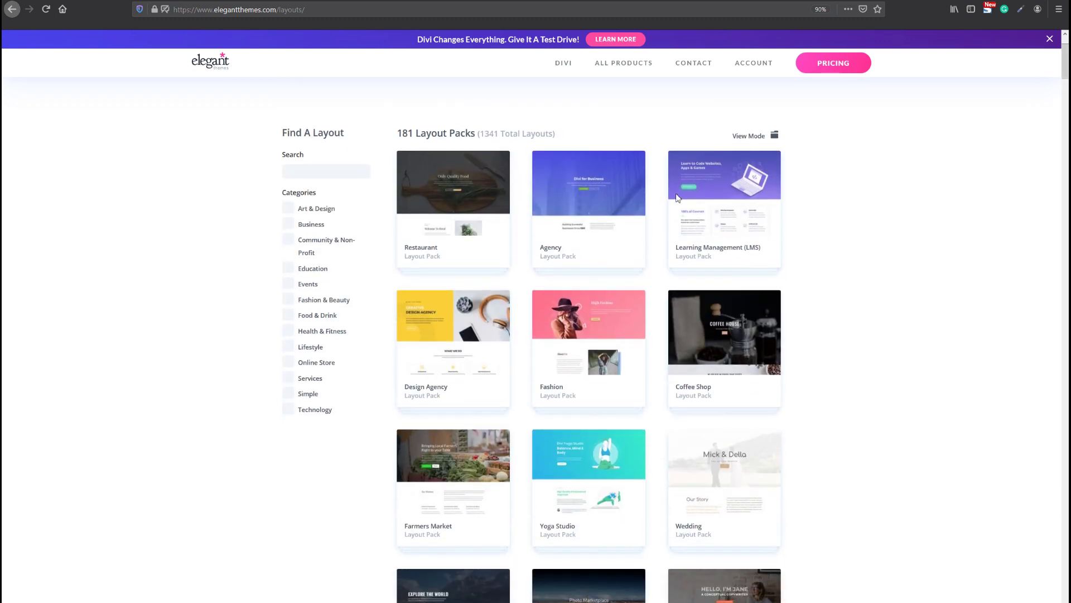
pyautogui.click(448, 446)
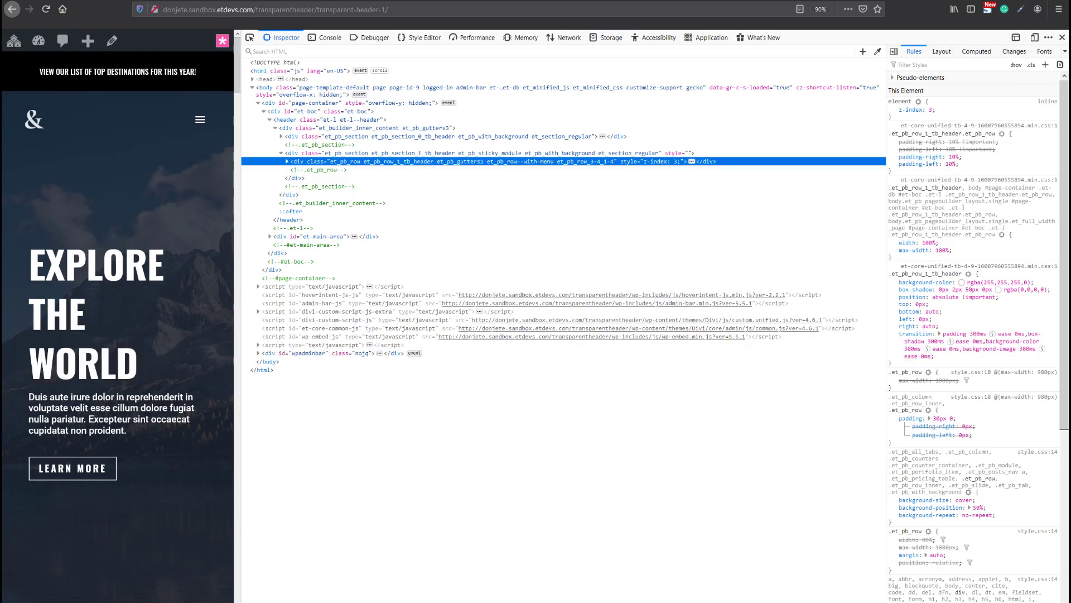
pyautogui.press('F12')
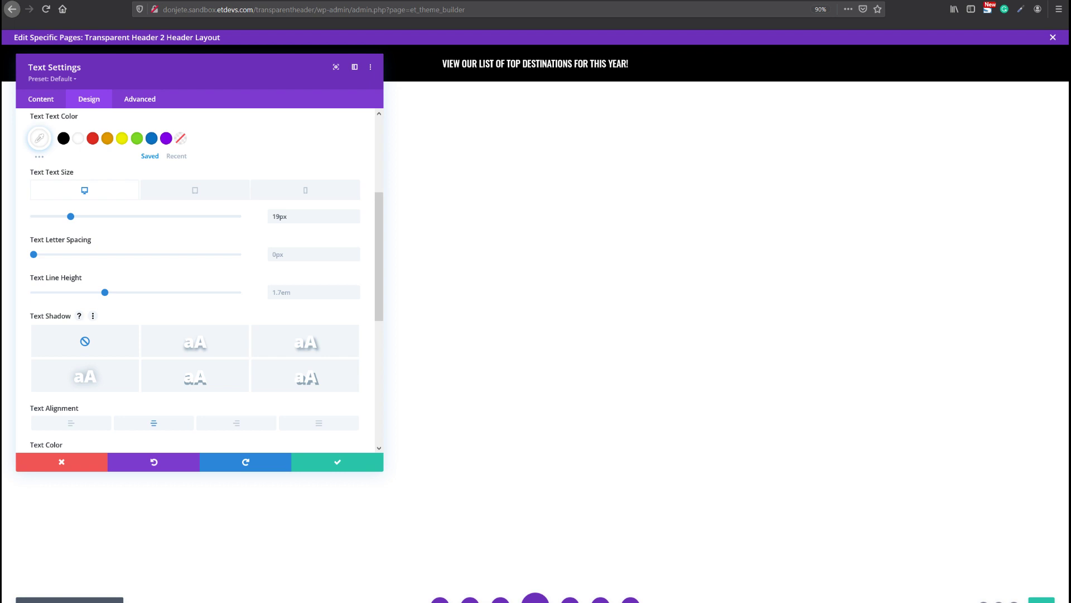
# Step: Save the promo text settings and add a regular section below the black bar without giving it a row
pyautogui.click(377, 464)
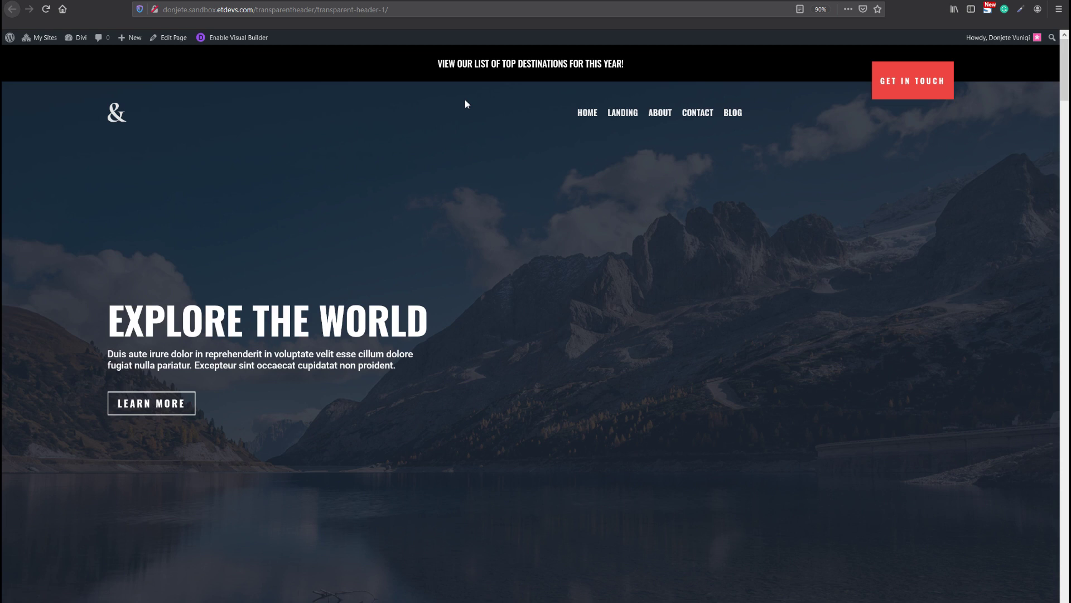
pyautogui.hotkey('alt', 'Left')
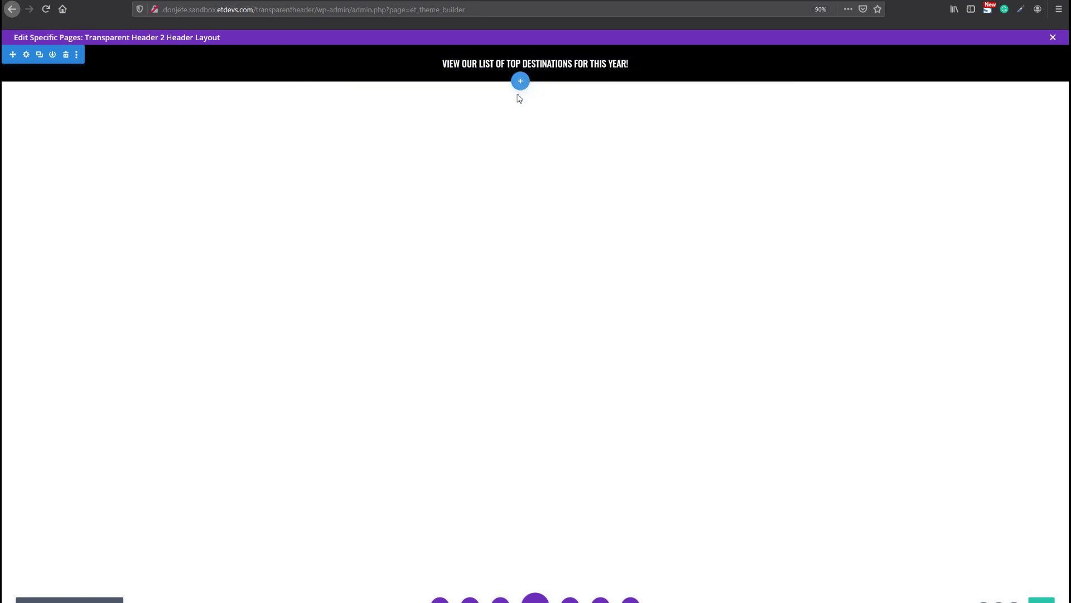
pyautogui.click(521, 83)
pyautogui.click(484, 158)
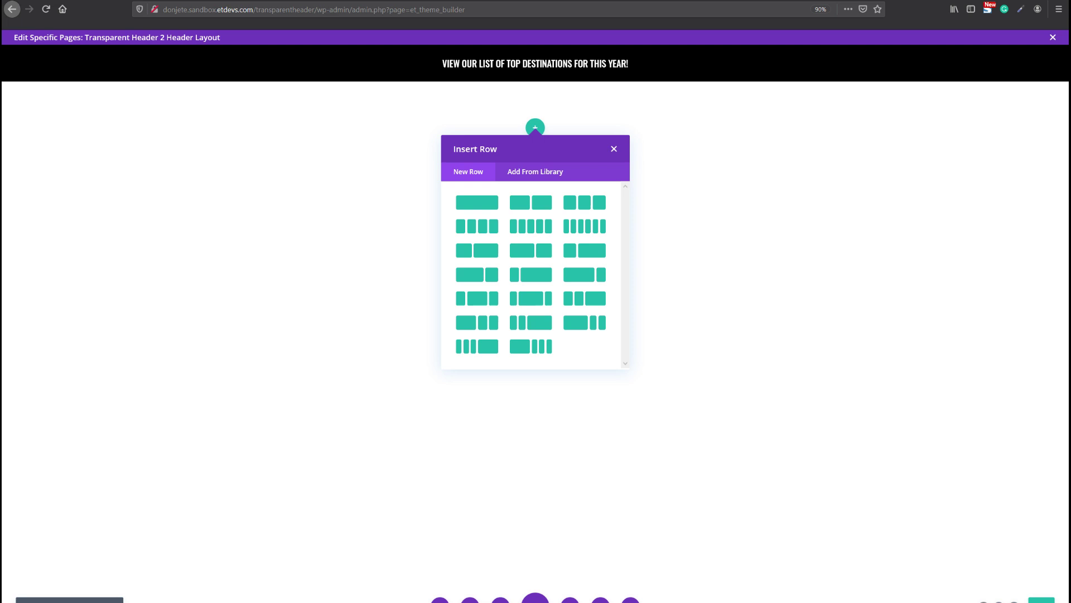
pyautogui.click(477, 202)
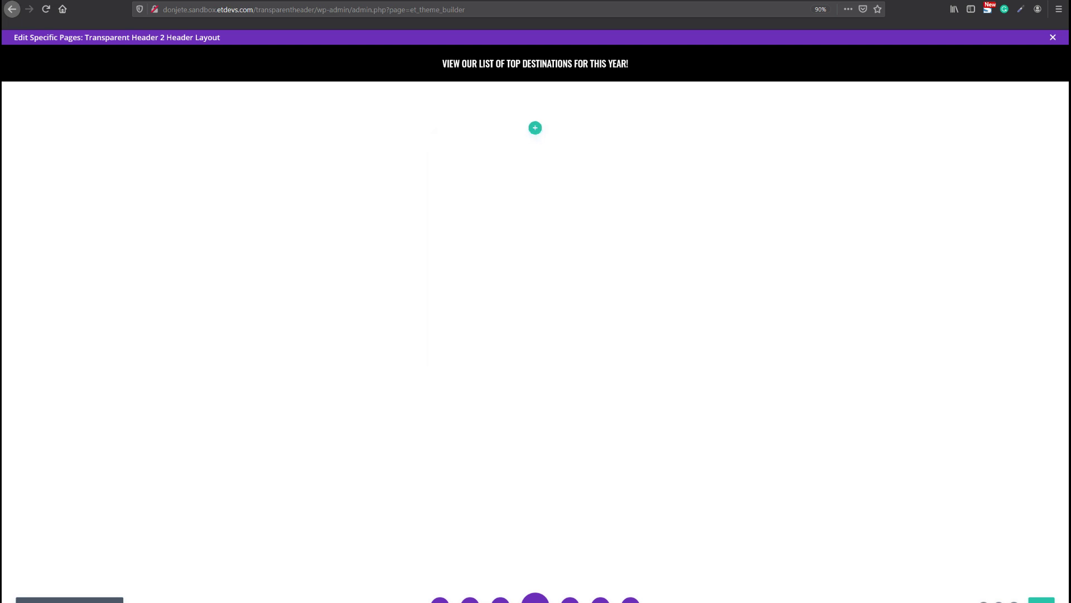
# Step: Set the new section's top and bottom padding to 0px with the two values linked
pyautogui.click(27, 92)
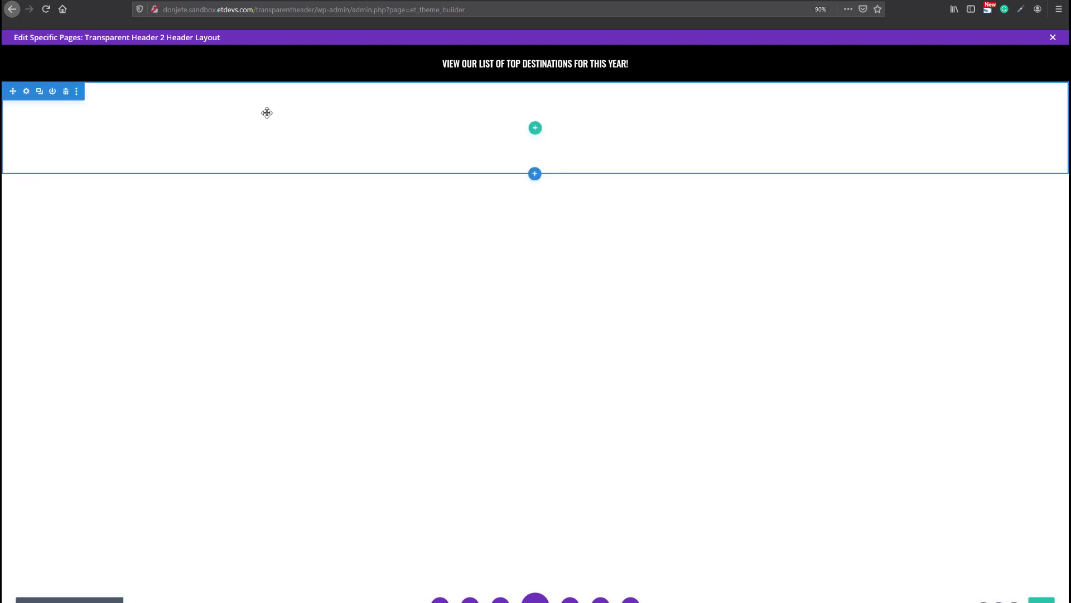
pyautogui.moveTo(173, 78); pyautogui.dragTo(423, 125)
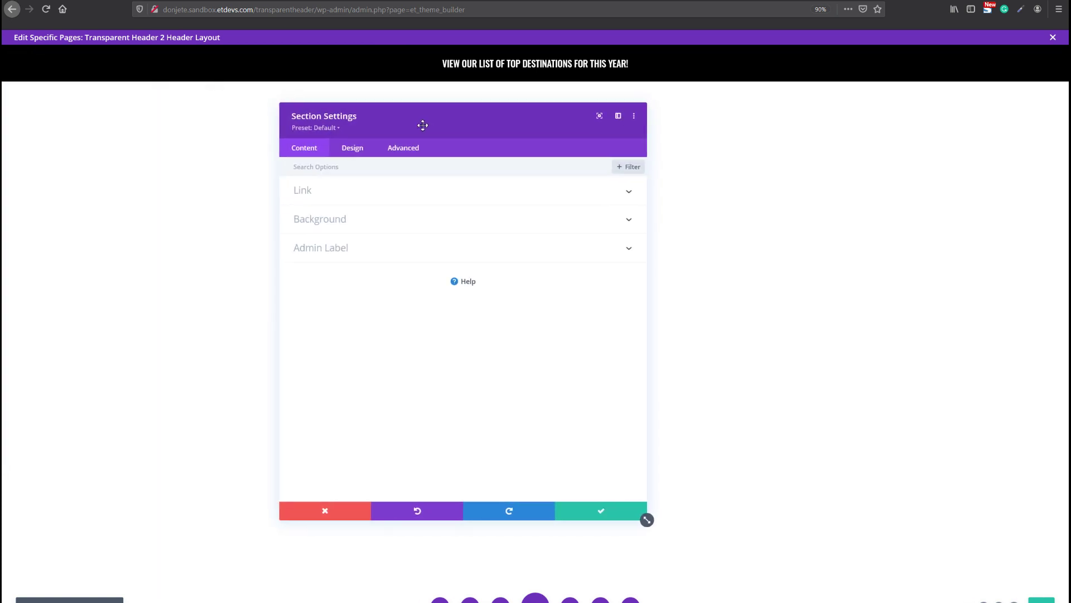
pyautogui.click(347, 160)
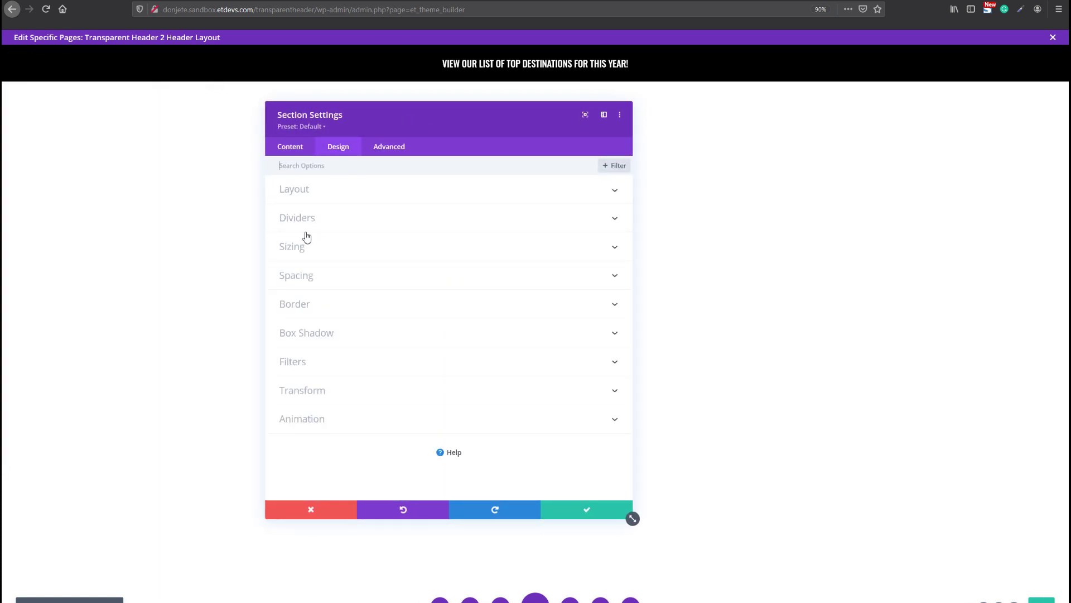
pyautogui.click(304, 277)
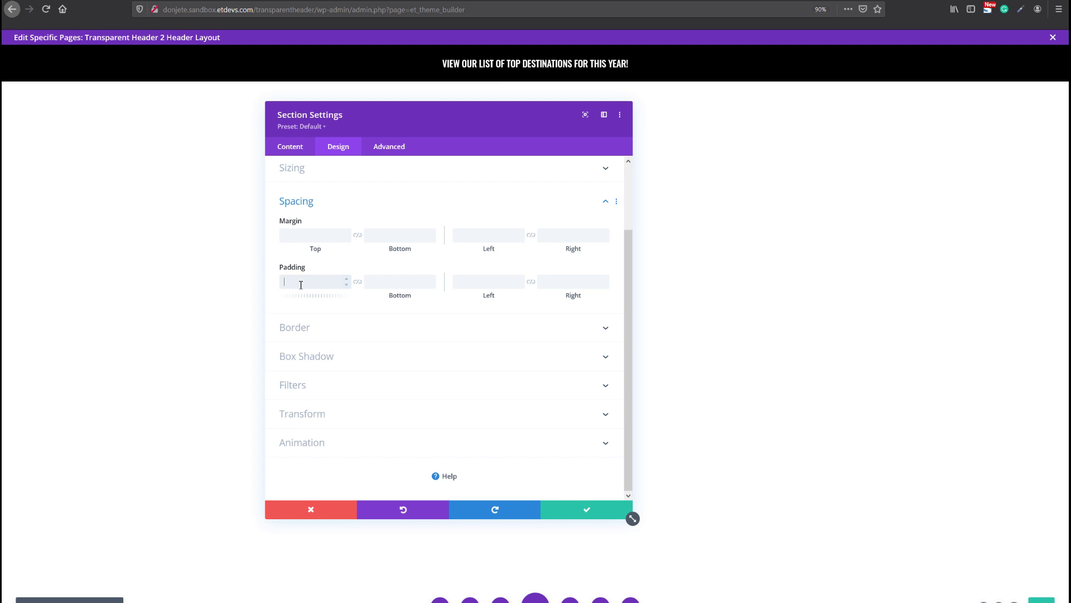
pyautogui.write('0')
pyautogui.click(357, 282)
pyautogui.click(312, 282)
pyautogui.click(396, 282)
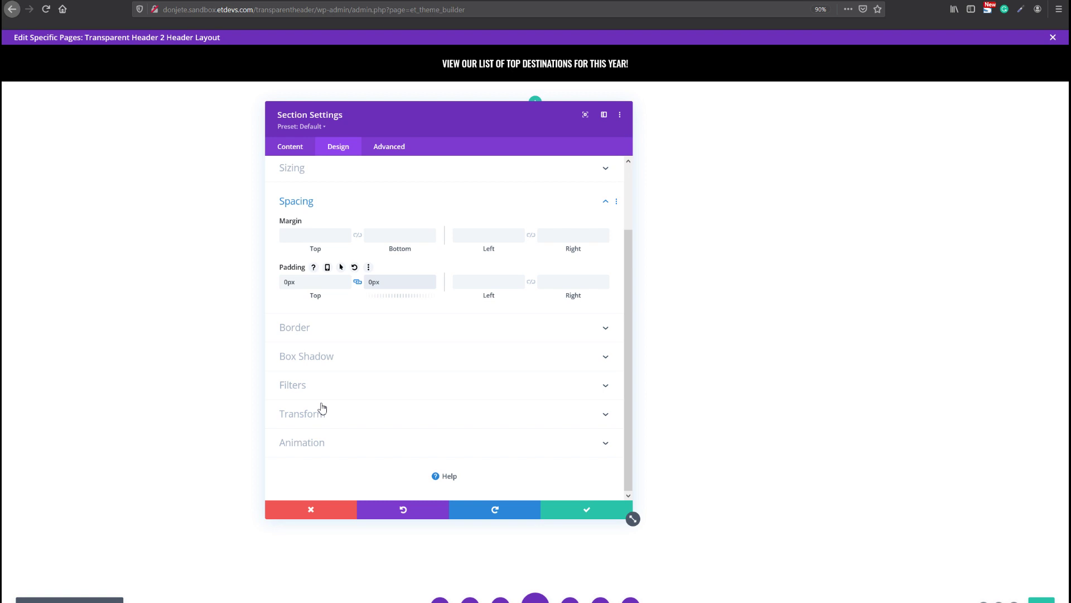
# Step: Re-enter the px unit of the new section's bottom padding and save the section settings
pyautogui.moveTo(395, 120)
pyautogui.mouseDown()
pyautogui.moveTo(414, 125)
pyautogui.moveTo(412, 111)
pyautogui.mouseUp()
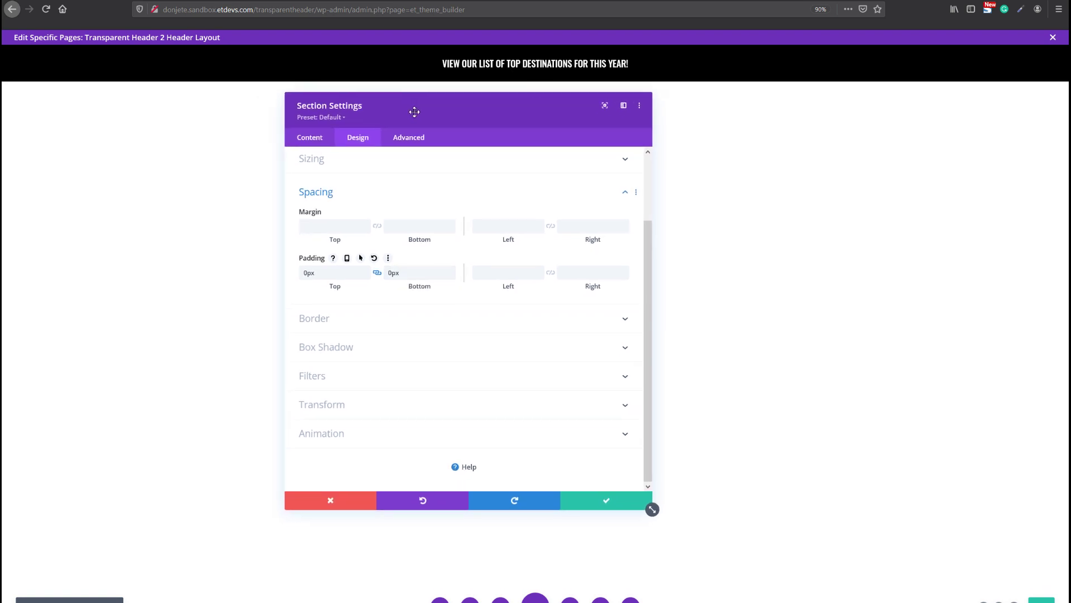
pyautogui.doubleClick(325, 277)
pyautogui.moveTo(406, 274); pyautogui.dragTo(389, 274)
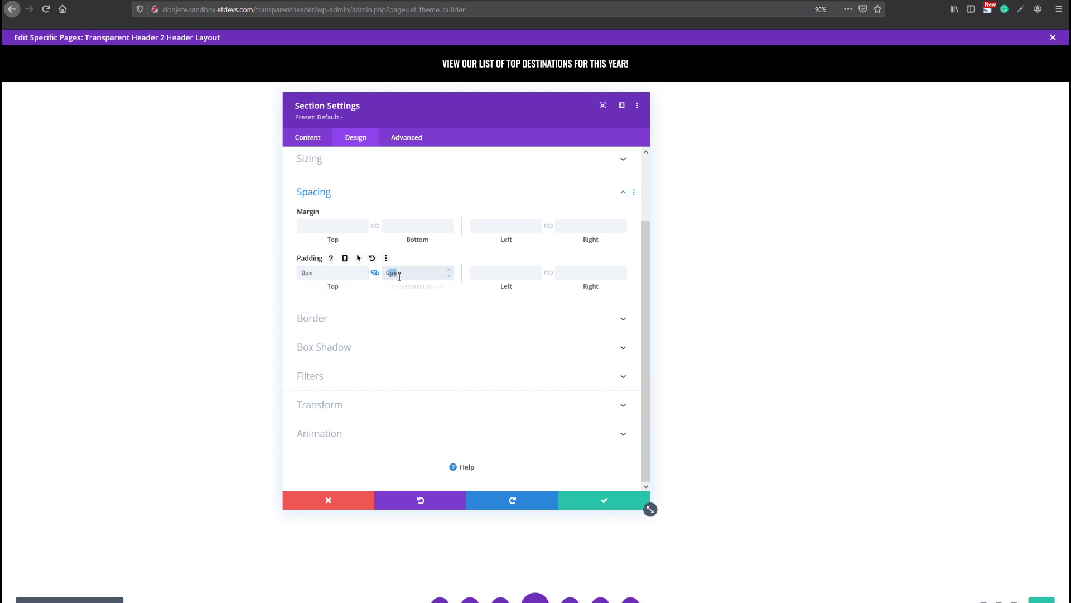
pyautogui.write('px')
pyautogui.click(605, 500)
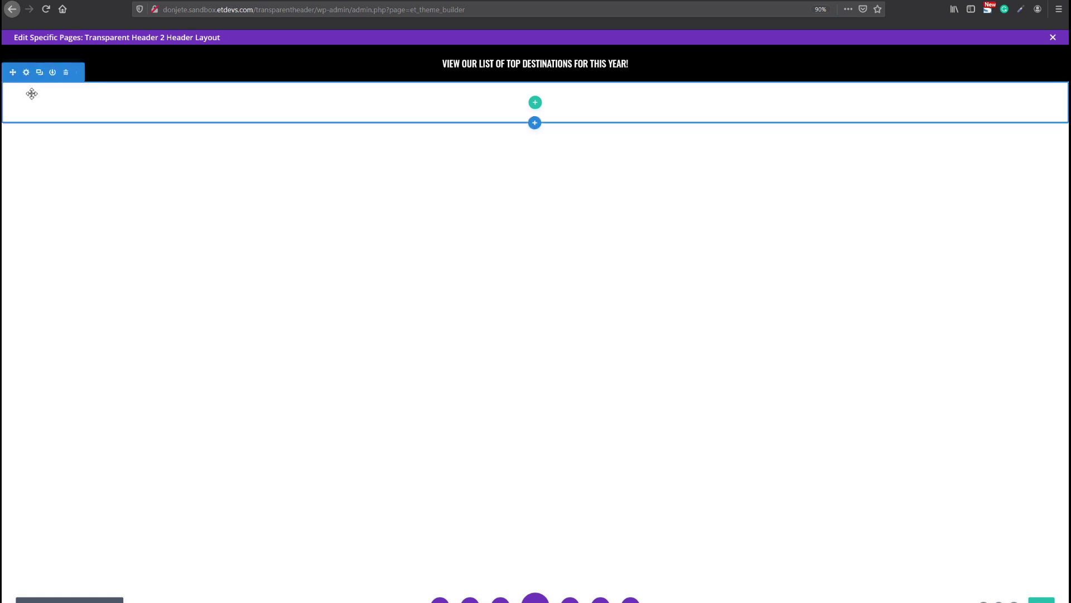
# Step: Add a row with a three-quarter and one-quarter column structure to the new section, without inserting a module
pyautogui.click(534, 105)
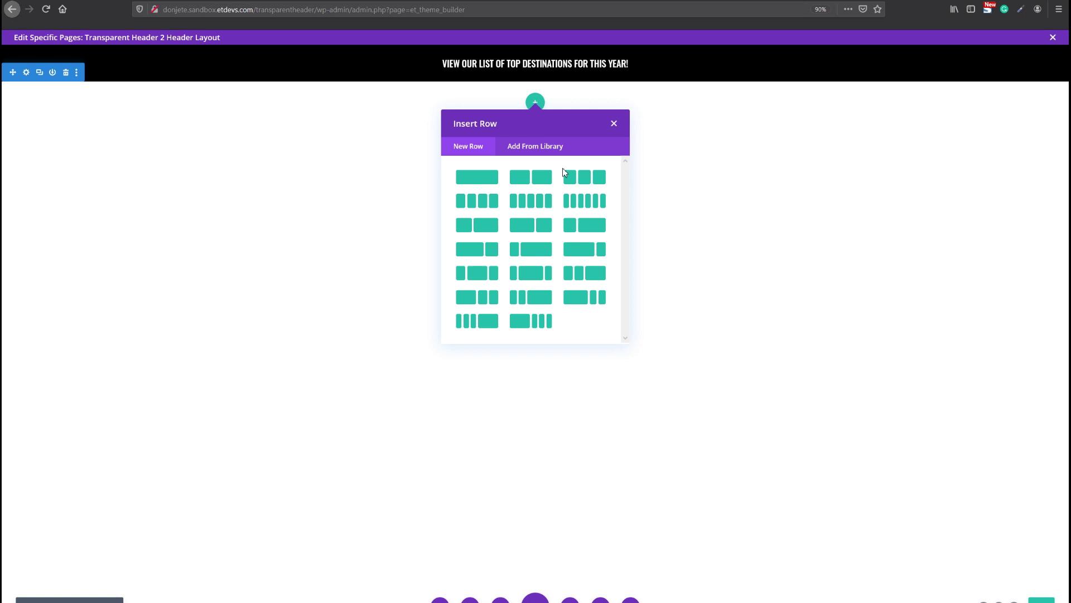
pyautogui.click(583, 251)
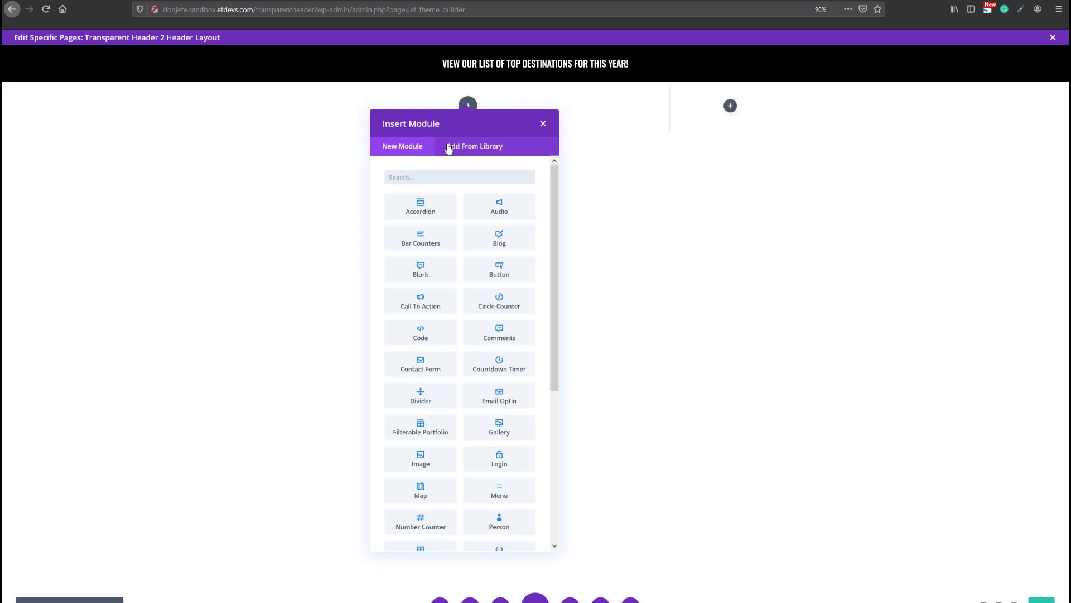
pyautogui.click(313, 102)
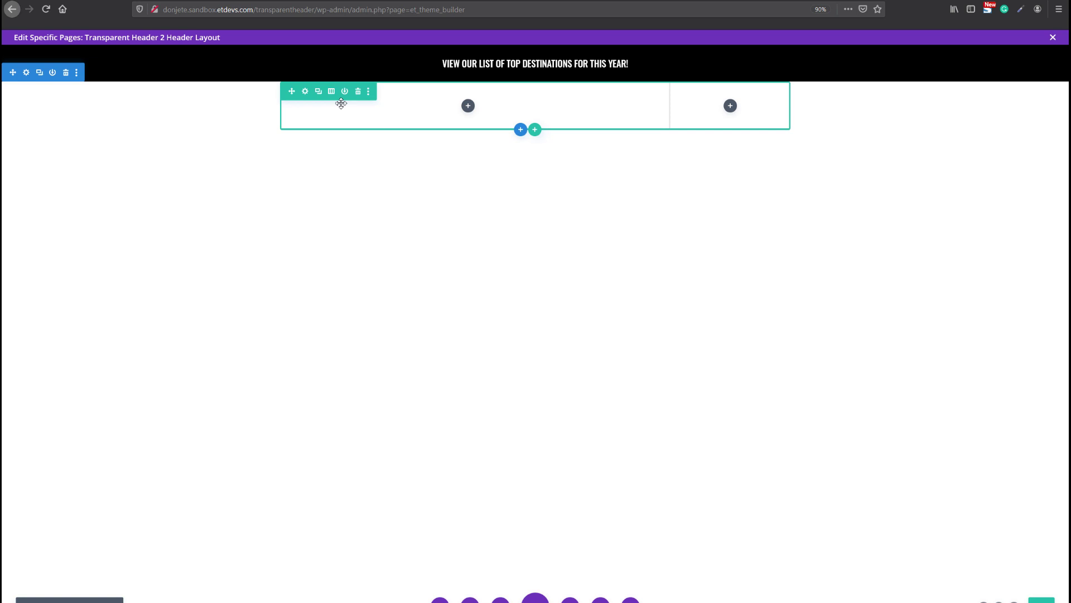
# Step: Give the new row a fully transparent black background, rgba(0,0,0,0)
pyautogui.click(305, 91)
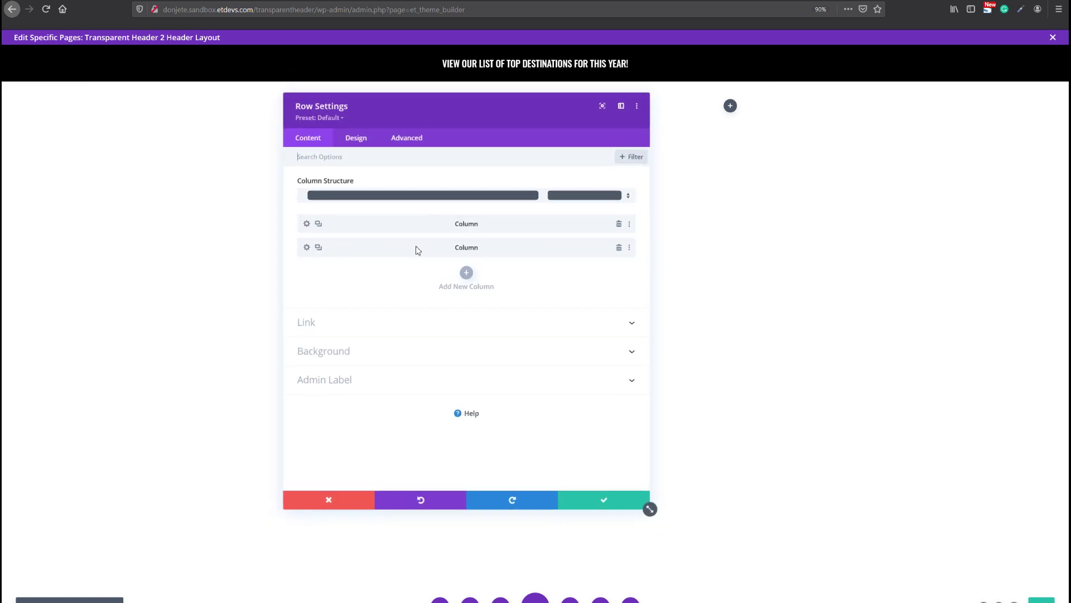
pyautogui.click(345, 353)
pyautogui.scroll(-3, 371, 363)
pyautogui.click(378, 332)
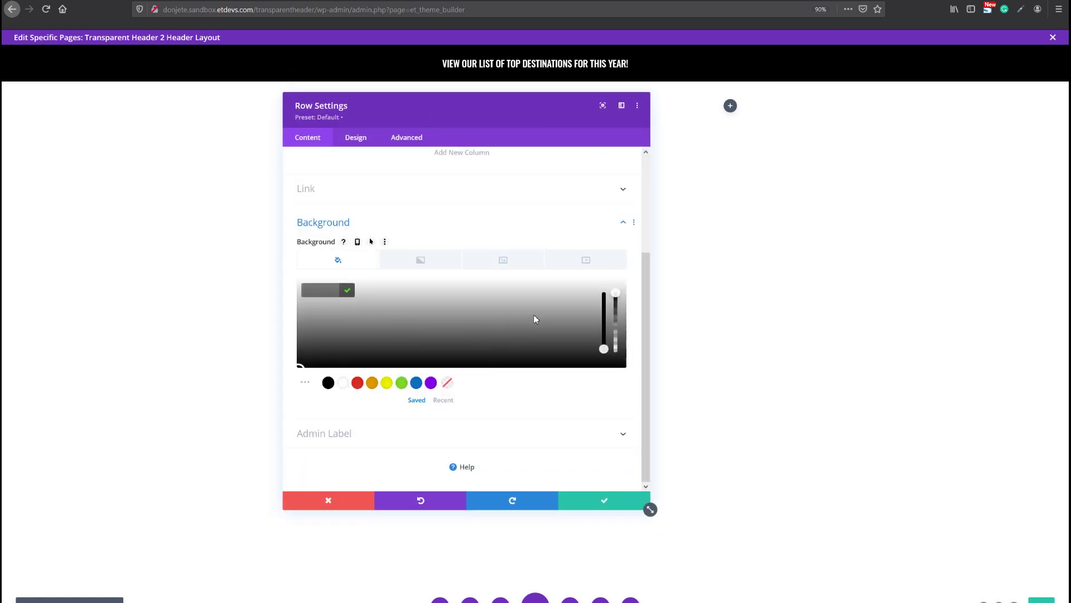
pyautogui.moveTo(616, 292); pyautogui.dragTo(614, 377)
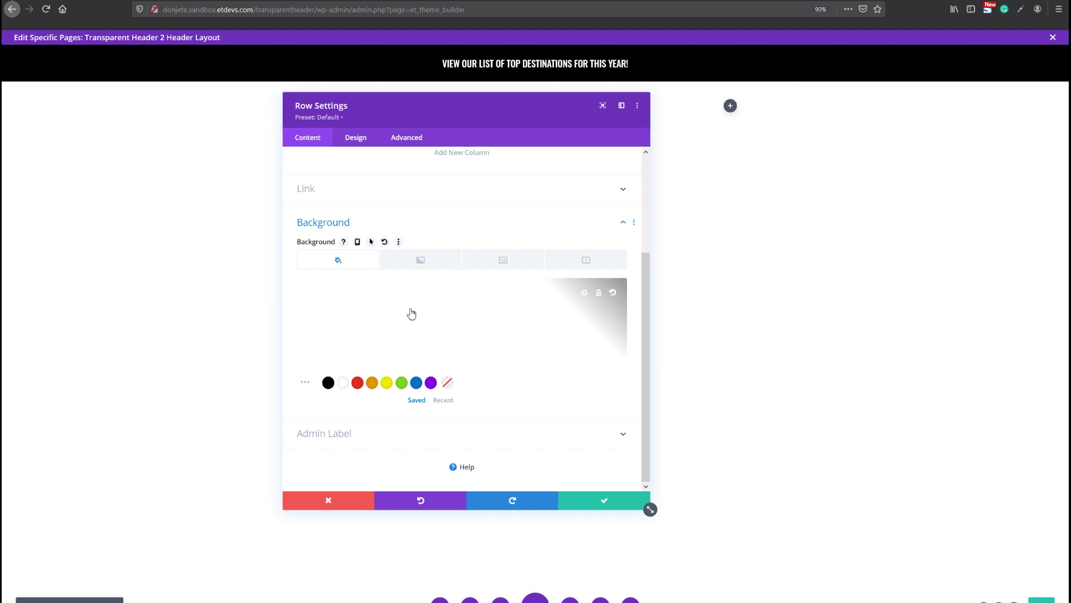
pyautogui.click(340, 291)
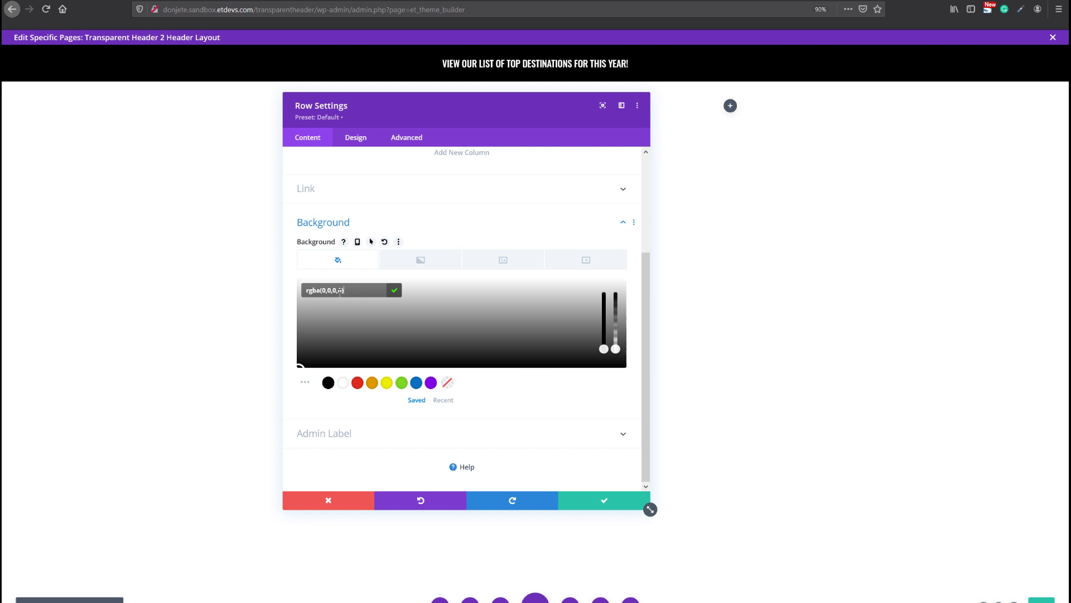
# Step: Try a fully transparent white row background, rgba(255,255,255,0), and switch it back to fully transparent black
pyautogui.click(343, 390)
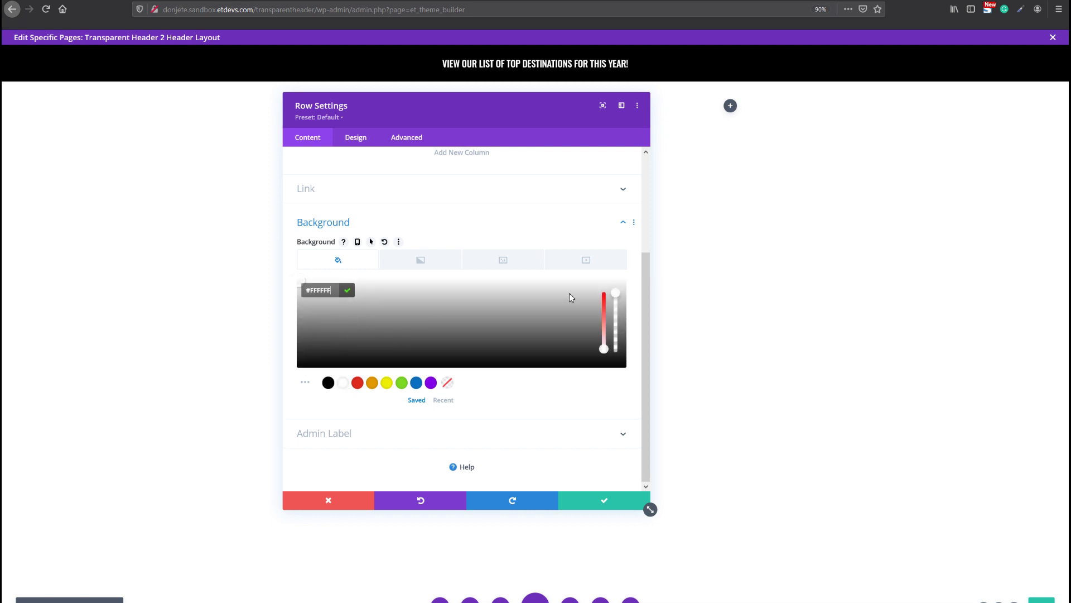
pyautogui.moveTo(615, 293); pyautogui.dragTo(615, 350)
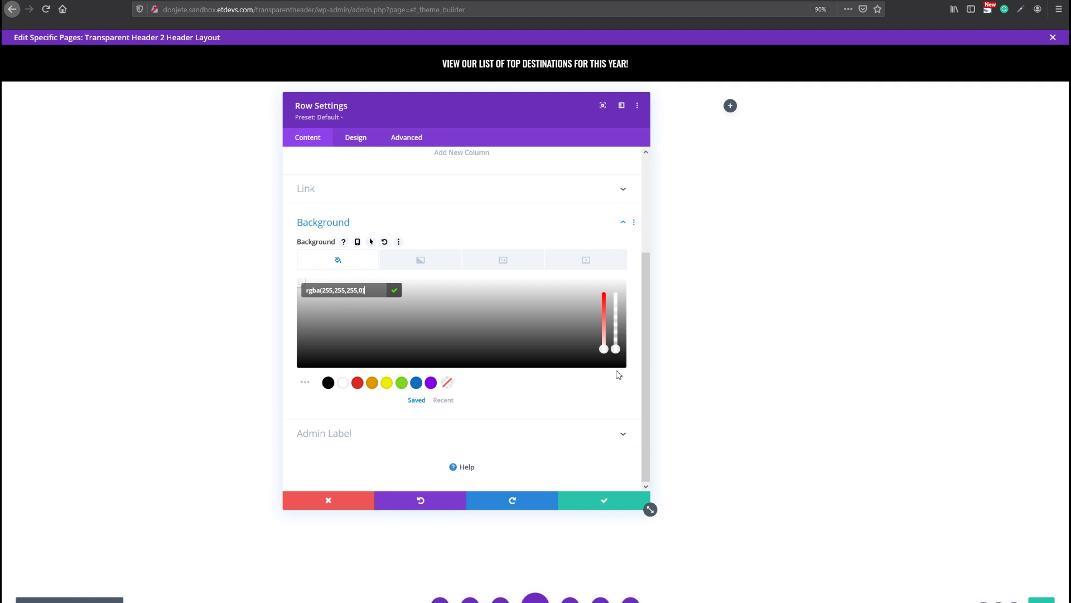
pyautogui.click(328, 383)
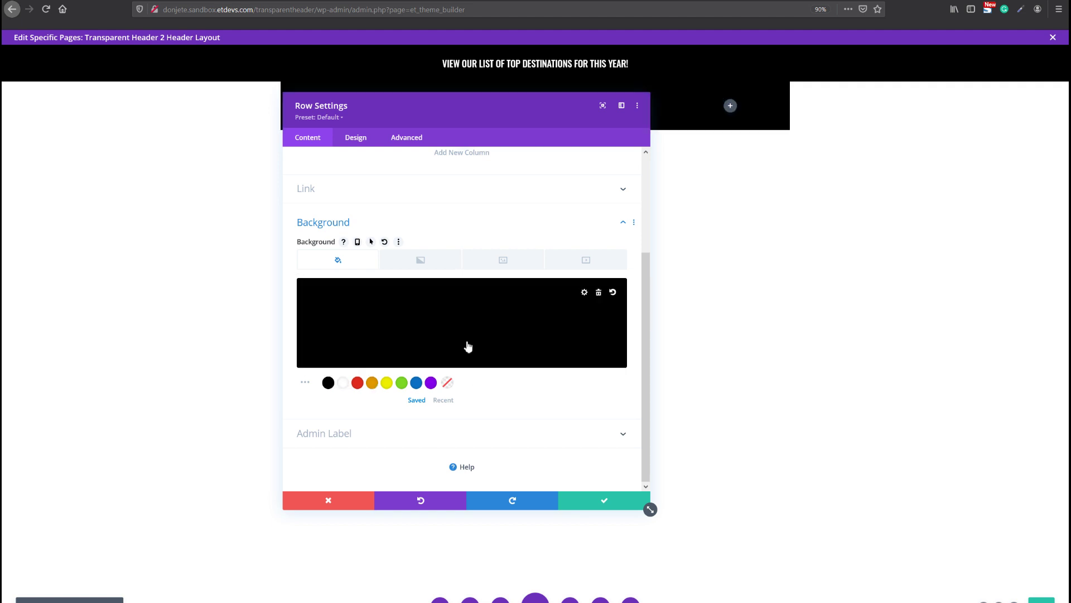
pyautogui.click(468, 346)
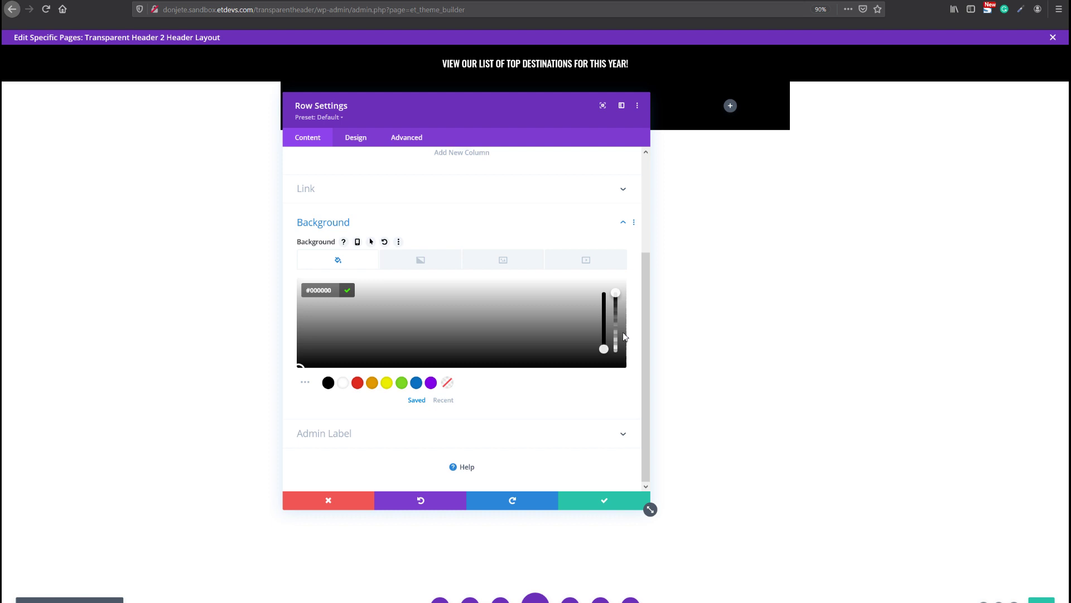
pyautogui.moveTo(623, 337); pyautogui.dragTo(616, 378)
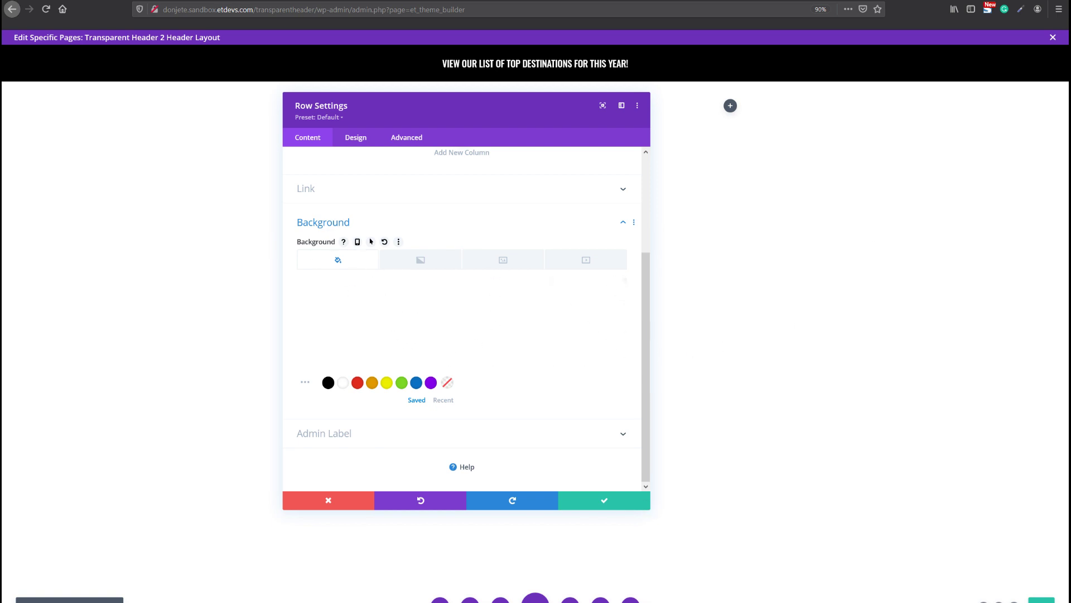
# Step: Open the row's sizing options and examine how the sticky header changes on scroll on the Transparent Header 1 page
pyautogui.click(353, 141)
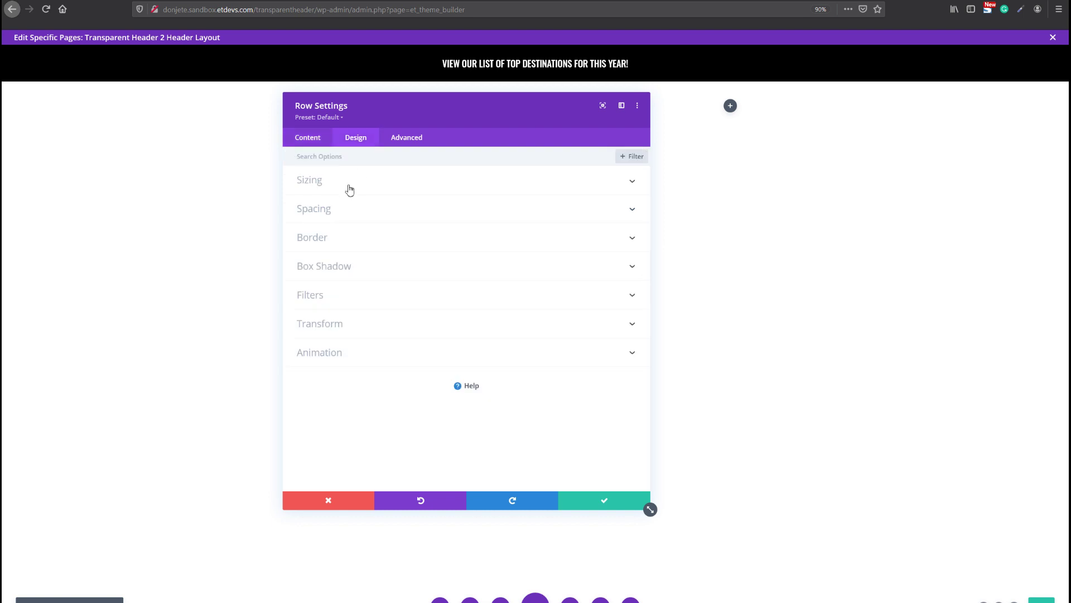
pyautogui.click(349, 191)
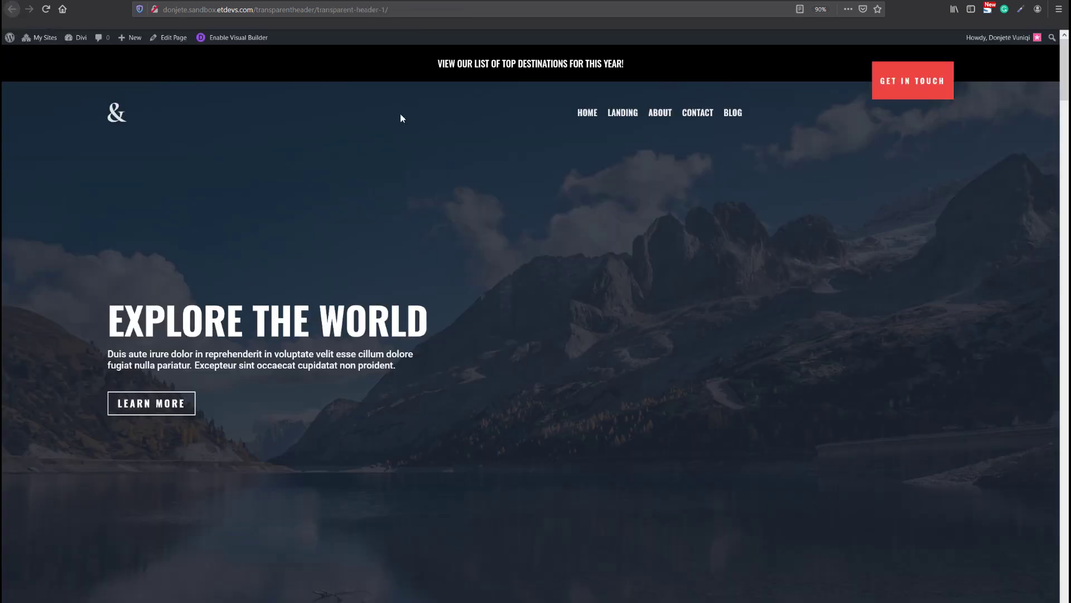
pyautogui.scroll(-4, 401, 118)
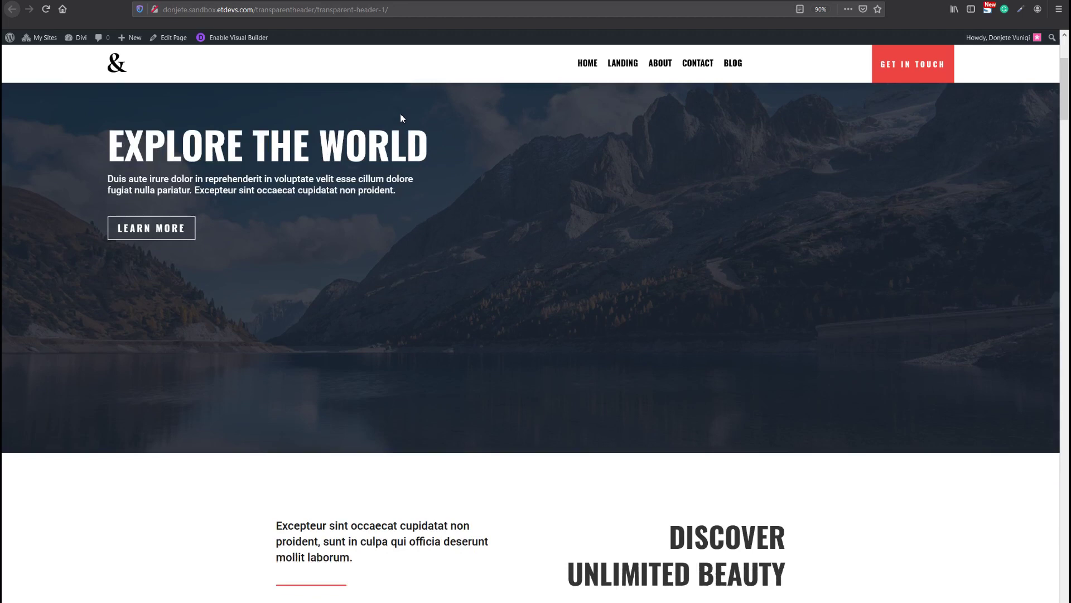
pyautogui.scroll(4, 401, 115)
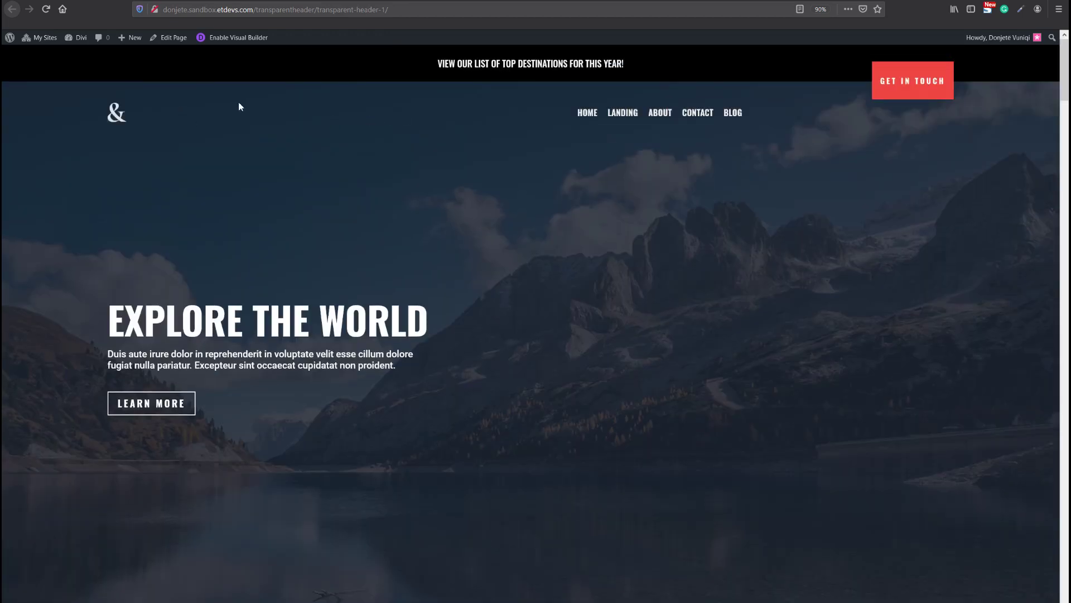
pyautogui.scroll(-3, 321, 156)
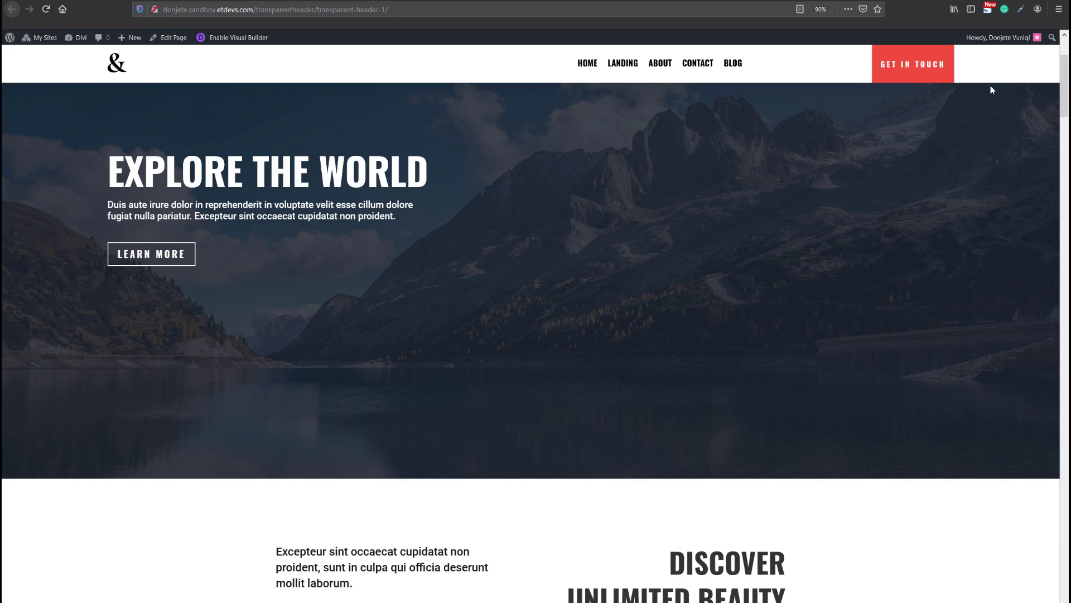
pyautogui.scroll(2, 747, 159)
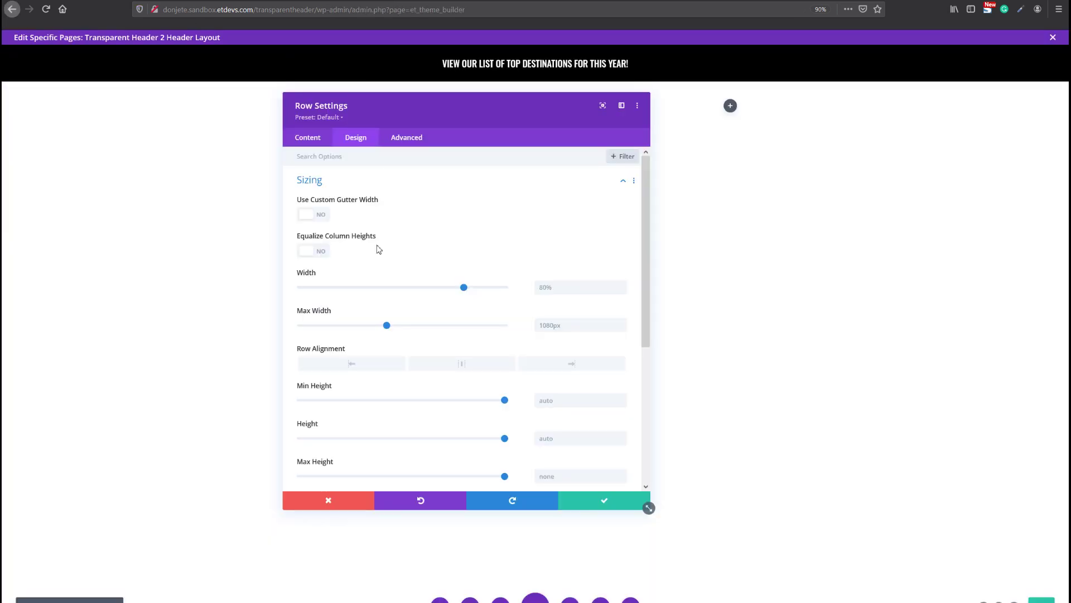
# Step: Enable a custom gutter width of 1 for the row and set its width and max width to 100%
pyautogui.click(324, 215)
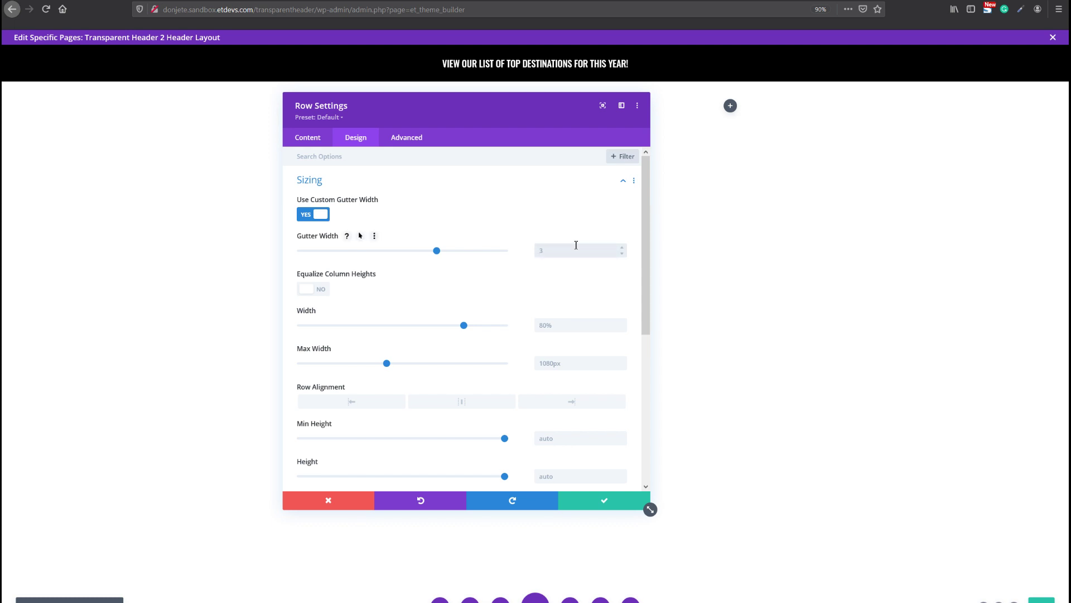
pyautogui.click(565, 330)
pyautogui.write('100%')
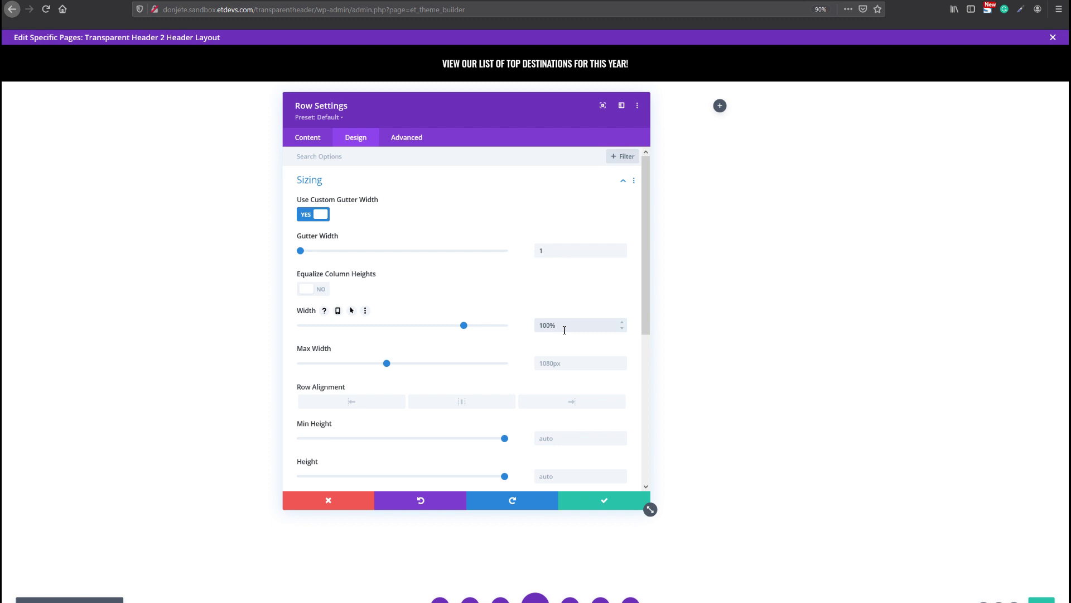
pyautogui.press('Tab')
pyautogui.write('1')
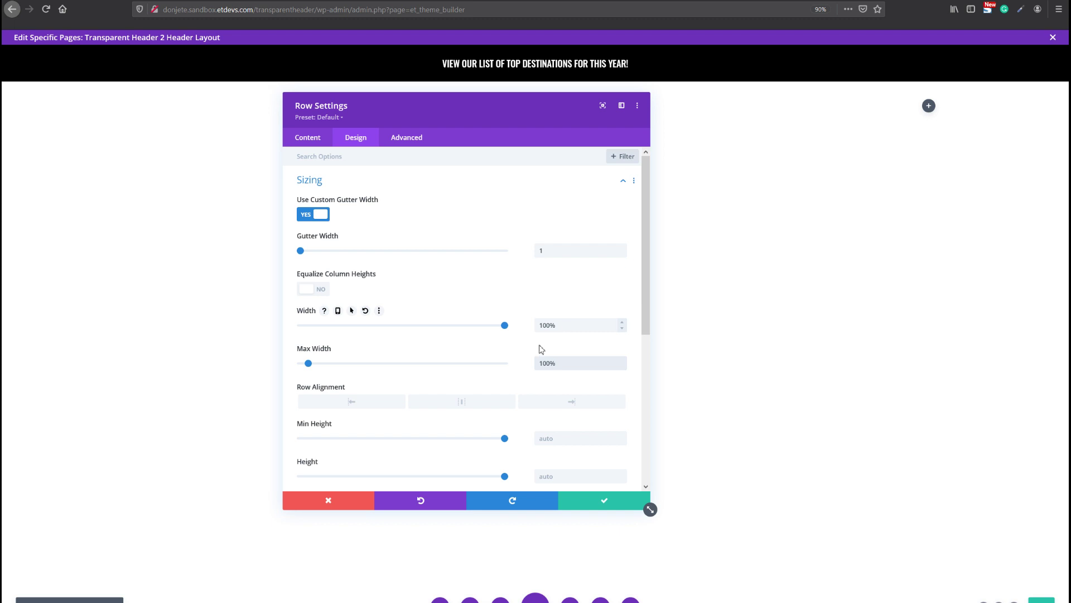
# Step: Set the row's left padding to 10%, with the settings window moved away from the first column
pyautogui.moveTo(486, 103); pyautogui.dragTo(673, 126)
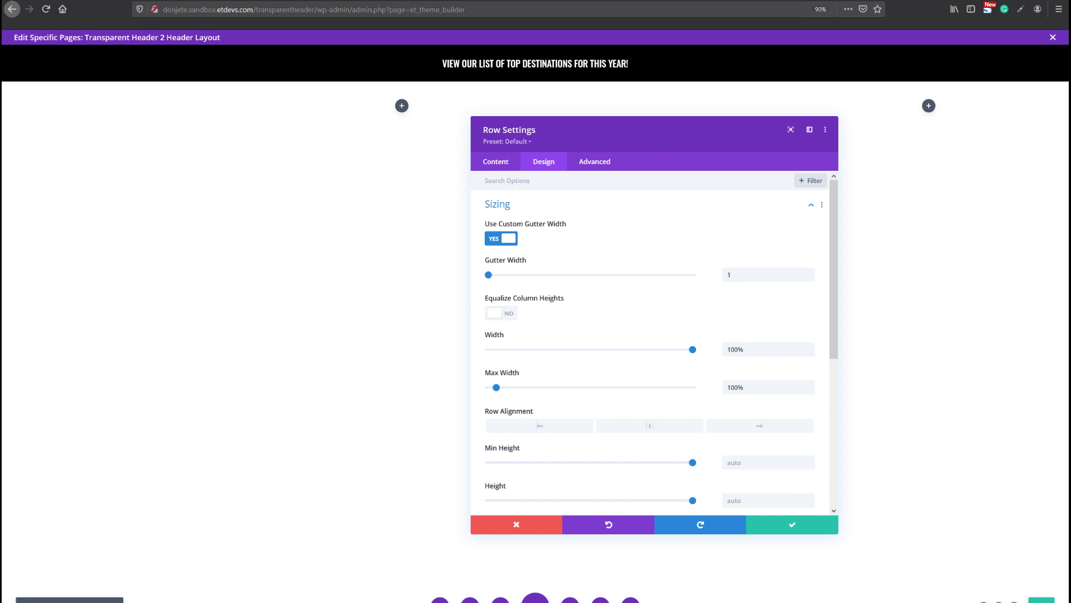
pyautogui.scroll(-5, 521, 416)
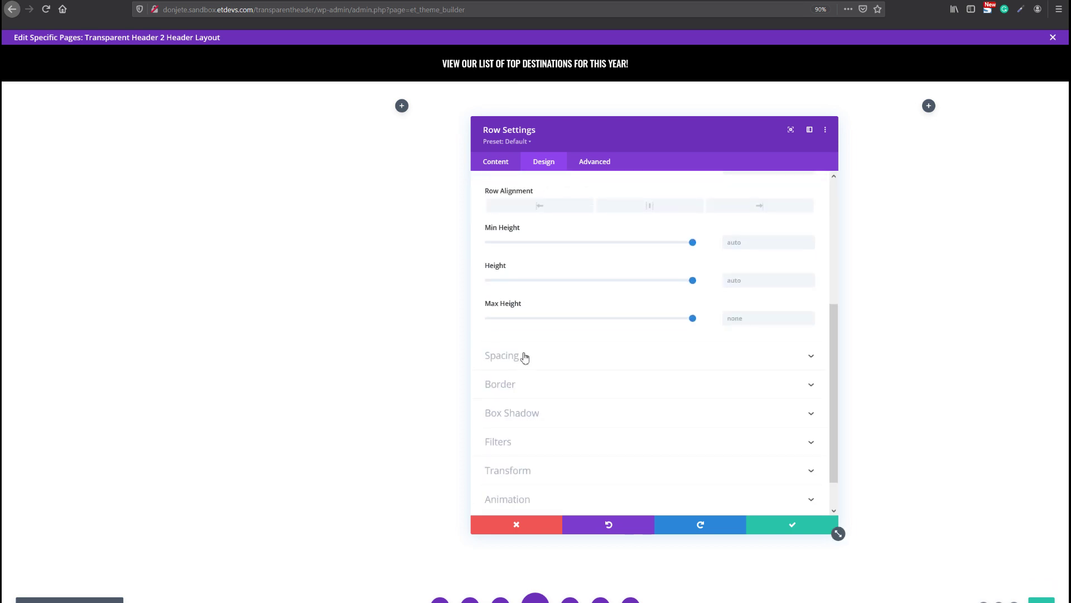
pyautogui.click(524, 356)
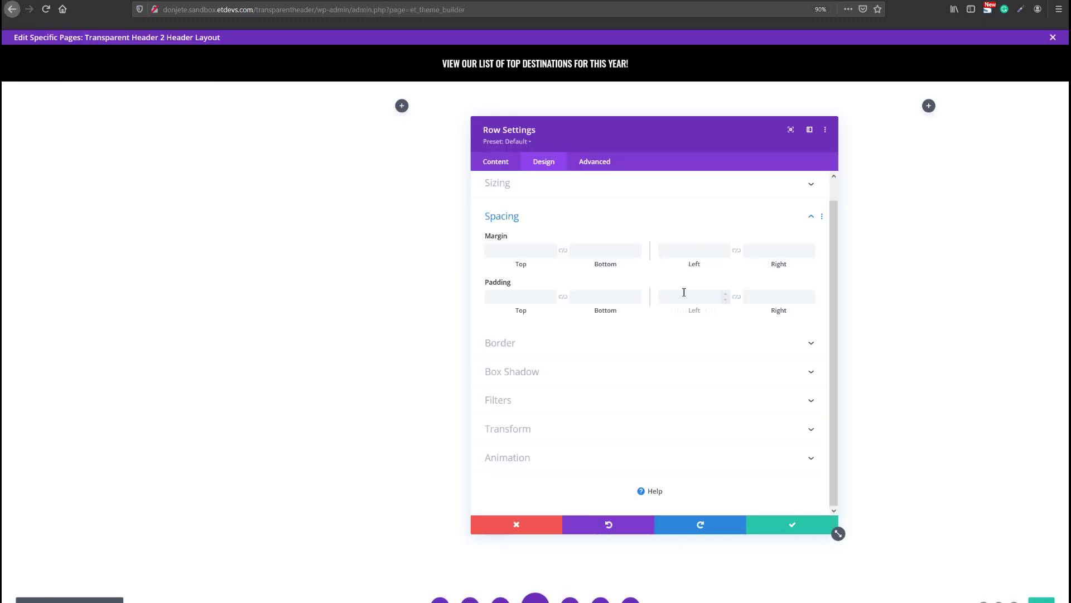
pyautogui.click(685, 296)
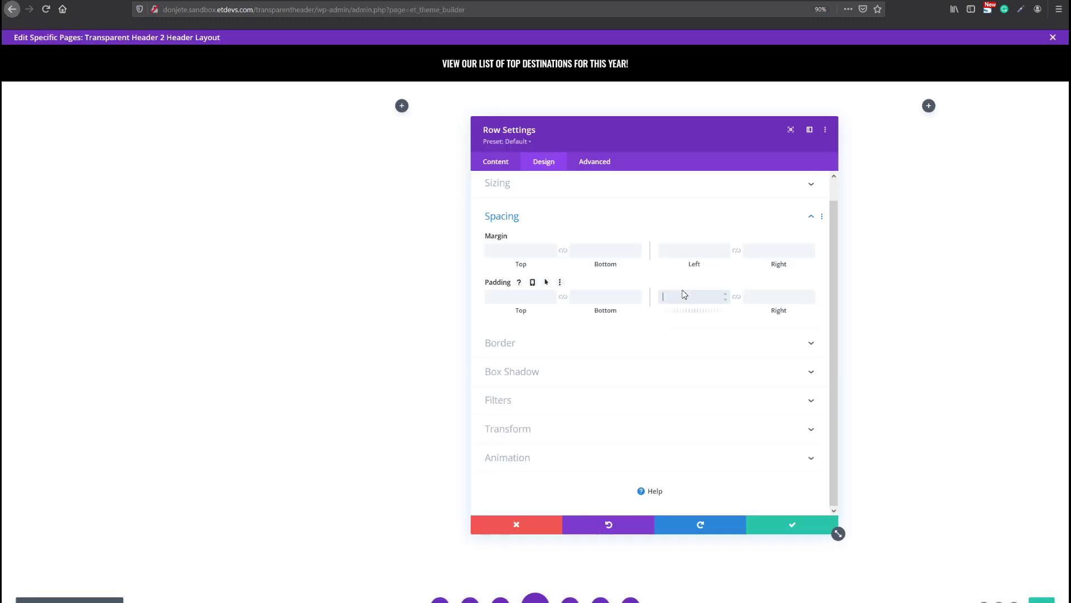
pyautogui.write('10')
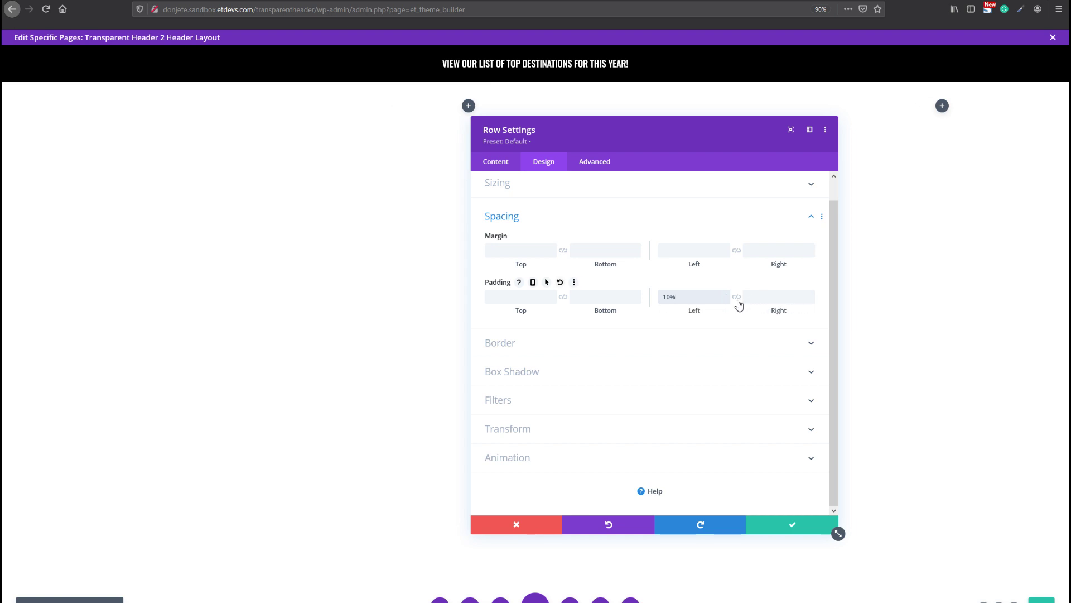
# Step: Review the row's width and max width values together with its left and right margin and left padding
pyautogui.click(636, 190)
pyautogui.scroll(-5, 618, 361)
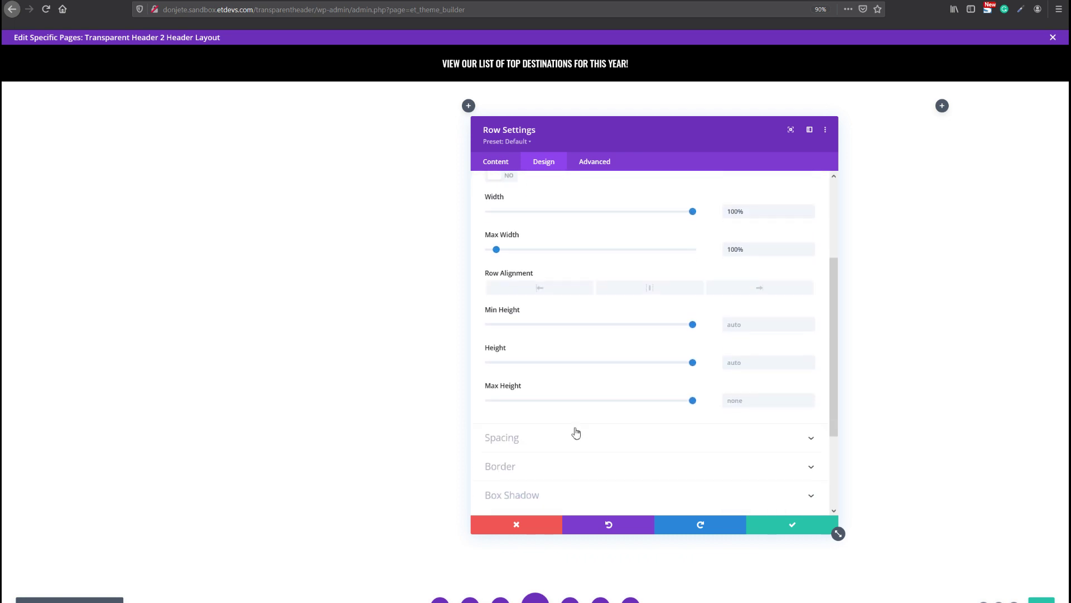
pyautogui.click(573, 433)
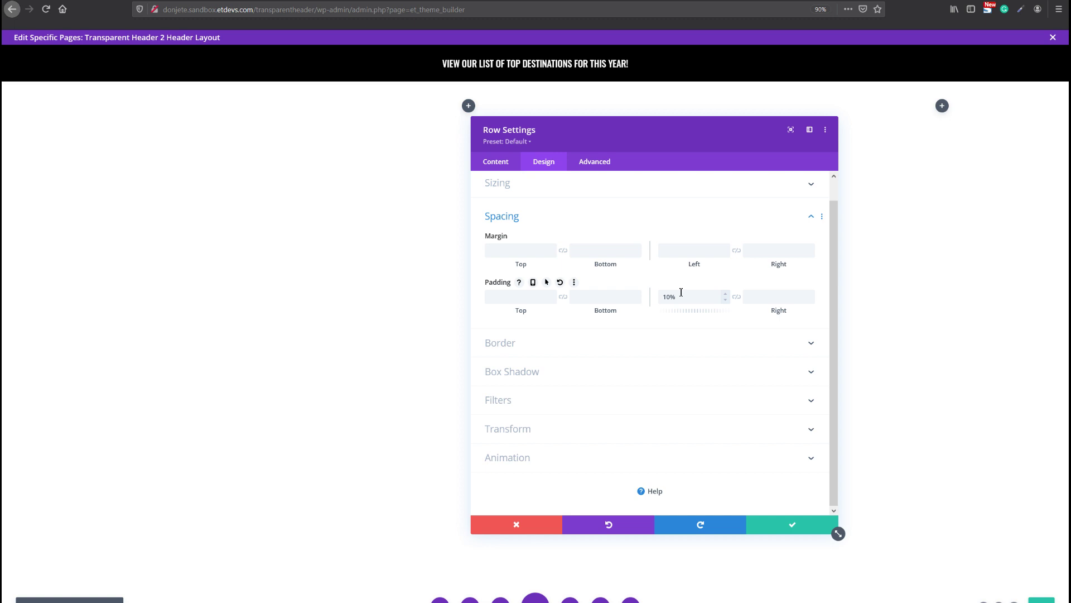
pyautogui.moveTo(674, 296); pyautogui.dragTo(655, 297)
pyautogui.click(673, 247)
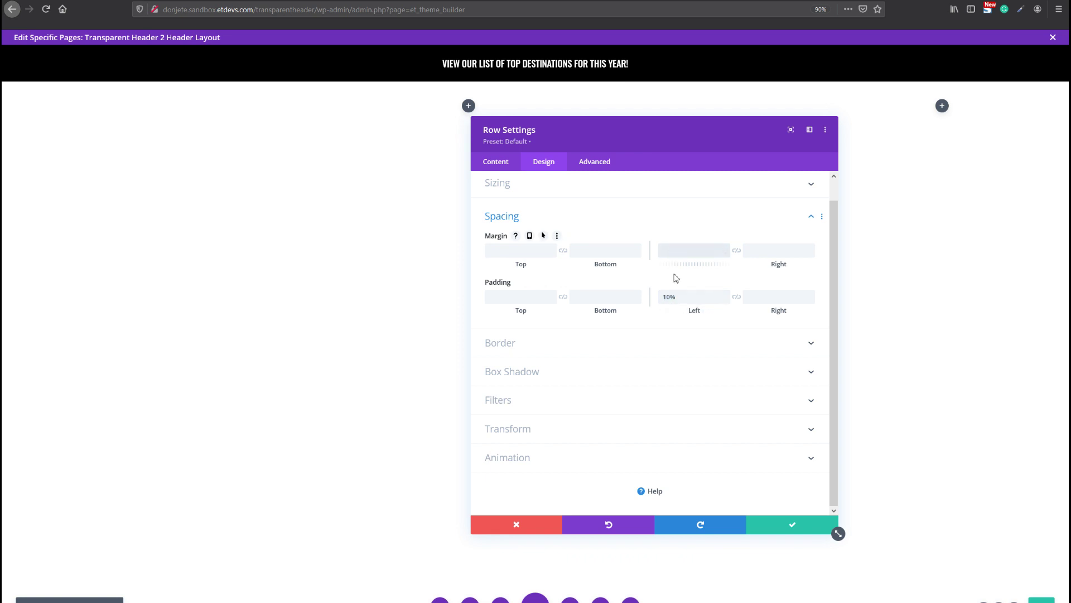
pyautogui.scroll(1, 544, 216)
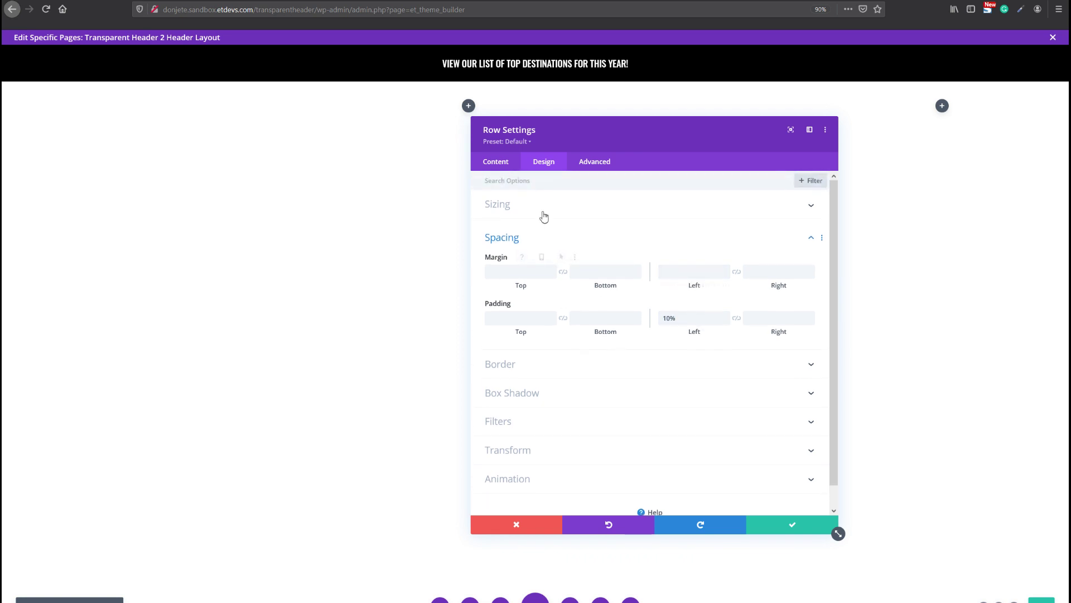
pyautogui.click(543, 215)
pyautogui.scroll(-2, 743, 347)
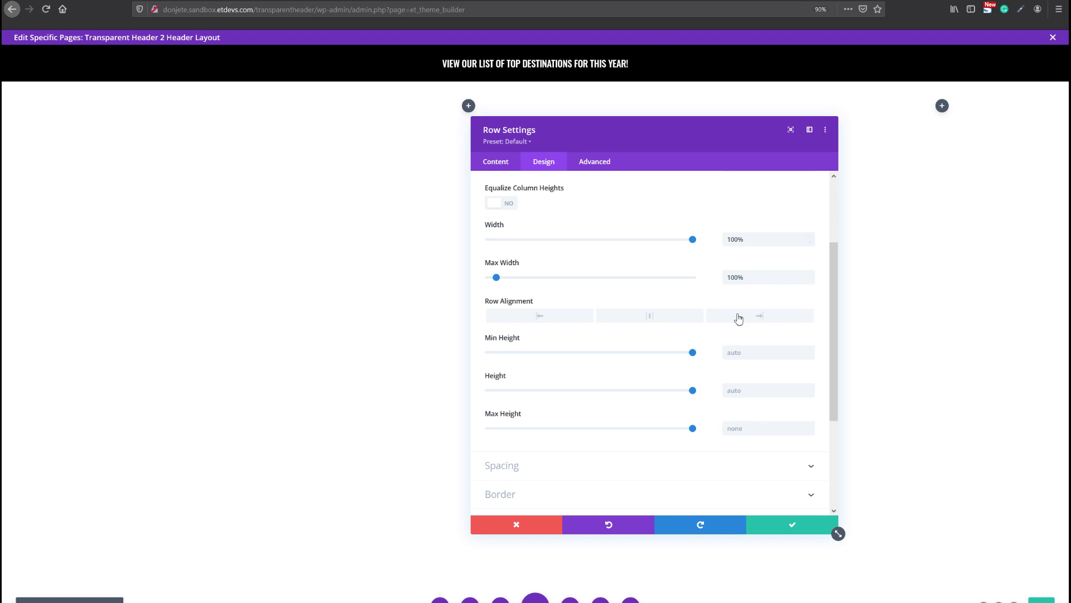
pyautogui.scroll(-1, 737, 239)
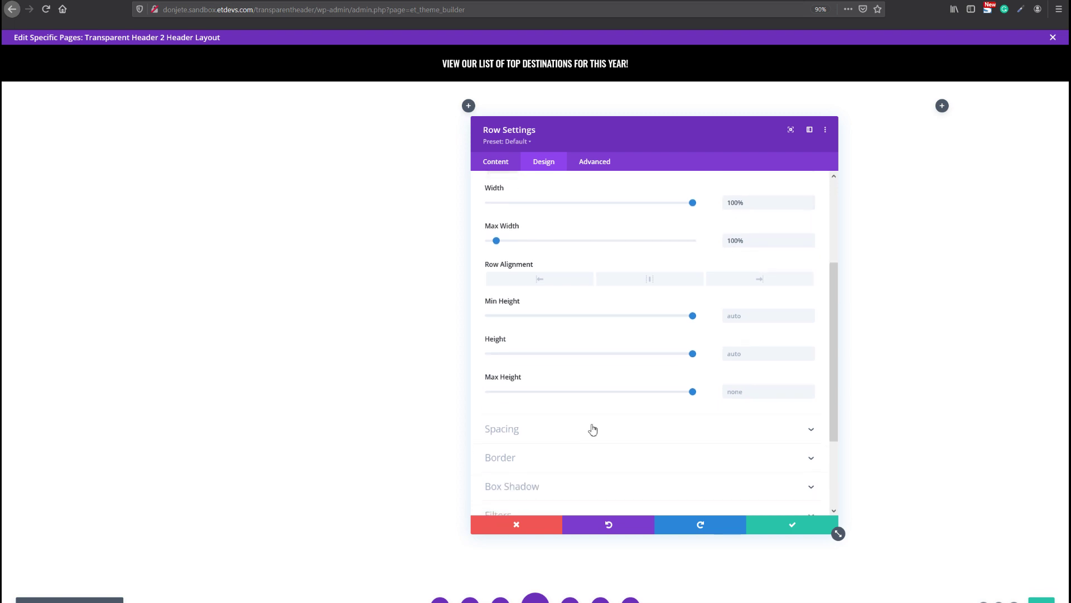
pyautogui.click(590, 429)
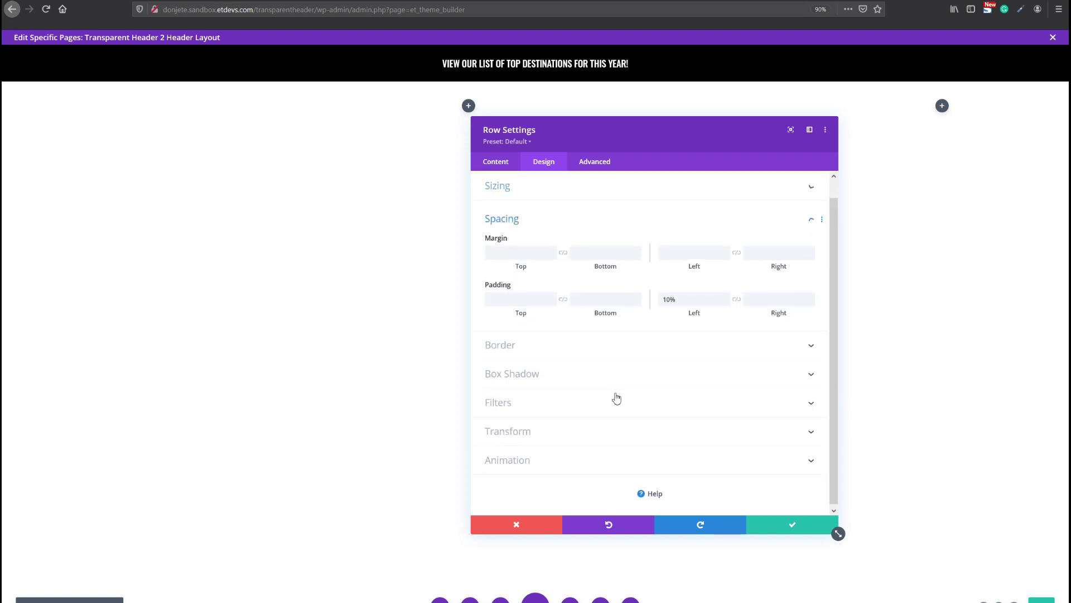
pyautogui.click(679, 251)
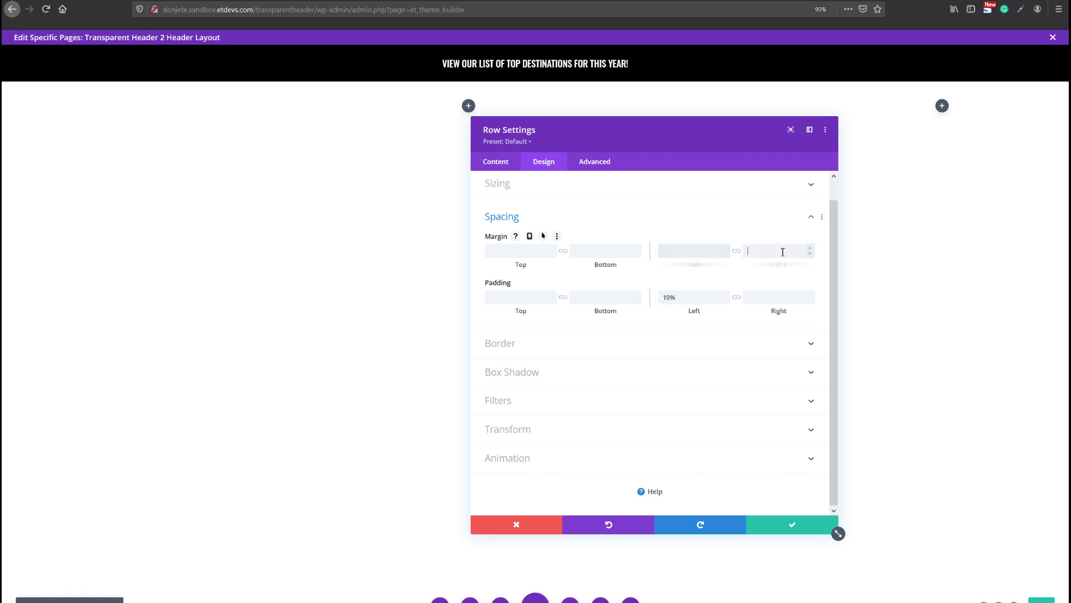
pyautogui.click(696, 294)
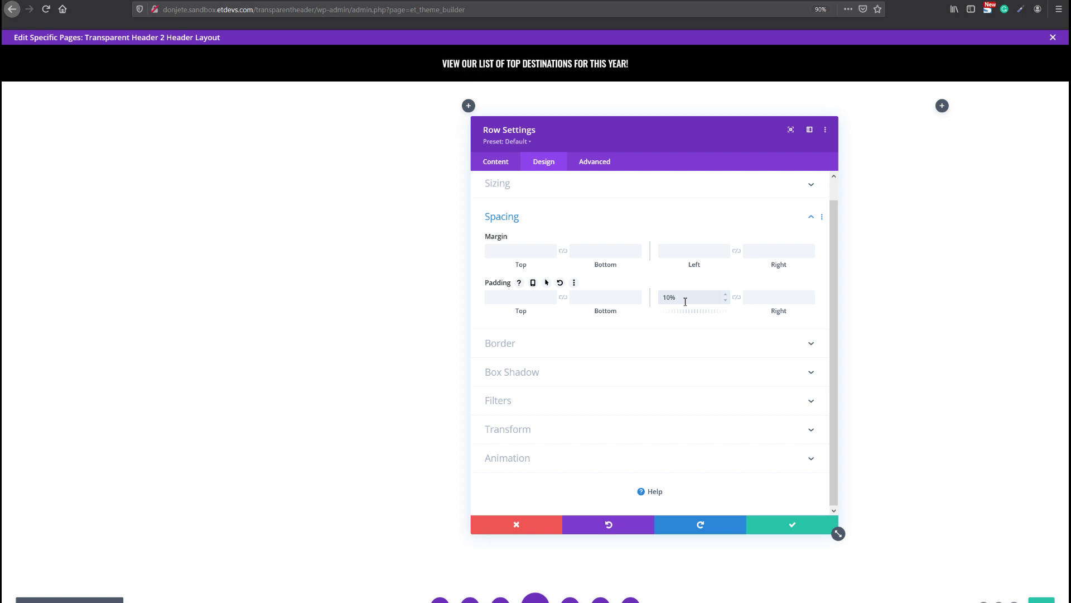
# Step: Set the row's right padding to 10% and apply the first box shadow preset with the shadow color rgba(0,0,0,0)
pyautogui.click(753, 298)
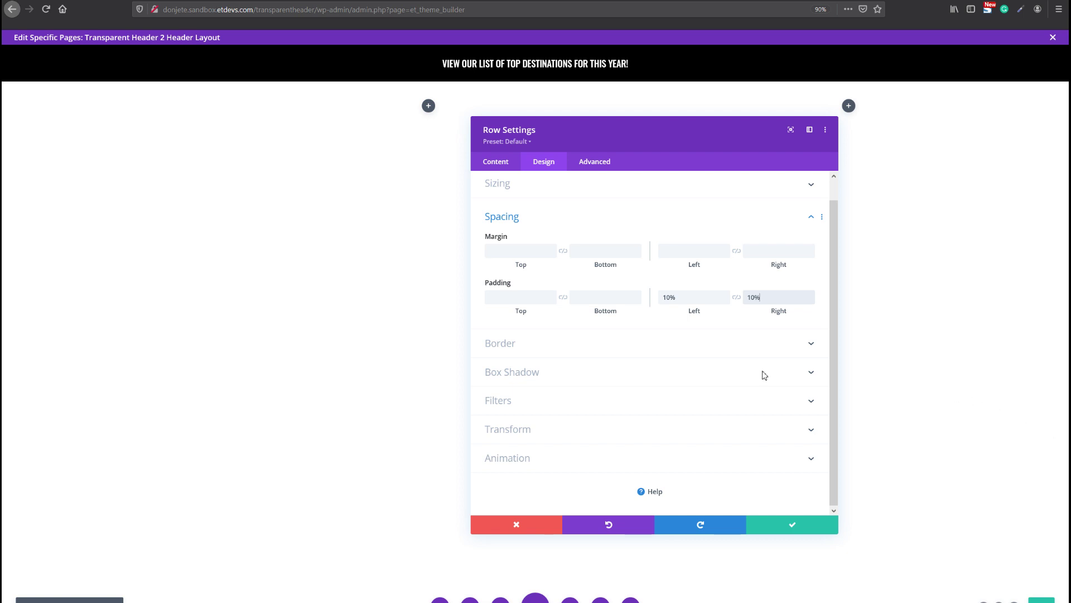
pyautogui.click(621, 372)
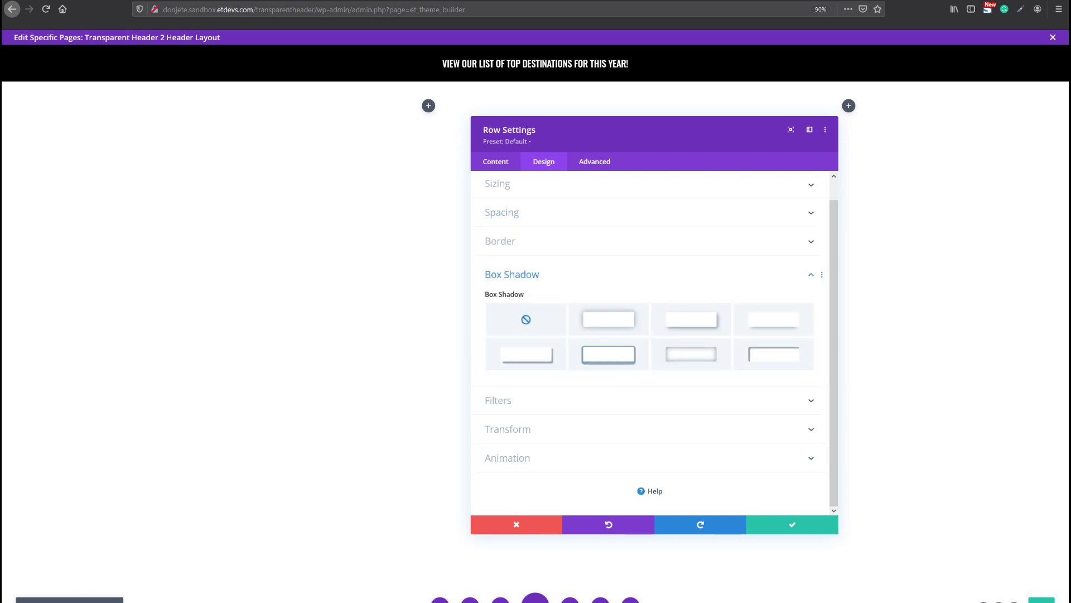
pyautogui.click(595, 333)
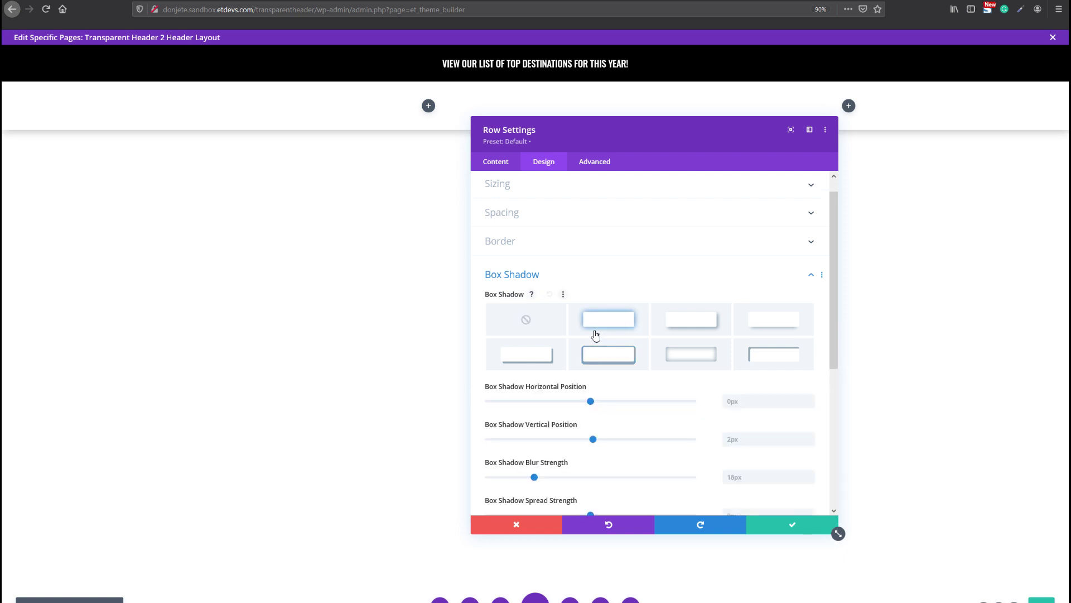
pyautogui.scroll(-3, 595, 333)
pyautogui.click(495, 411)
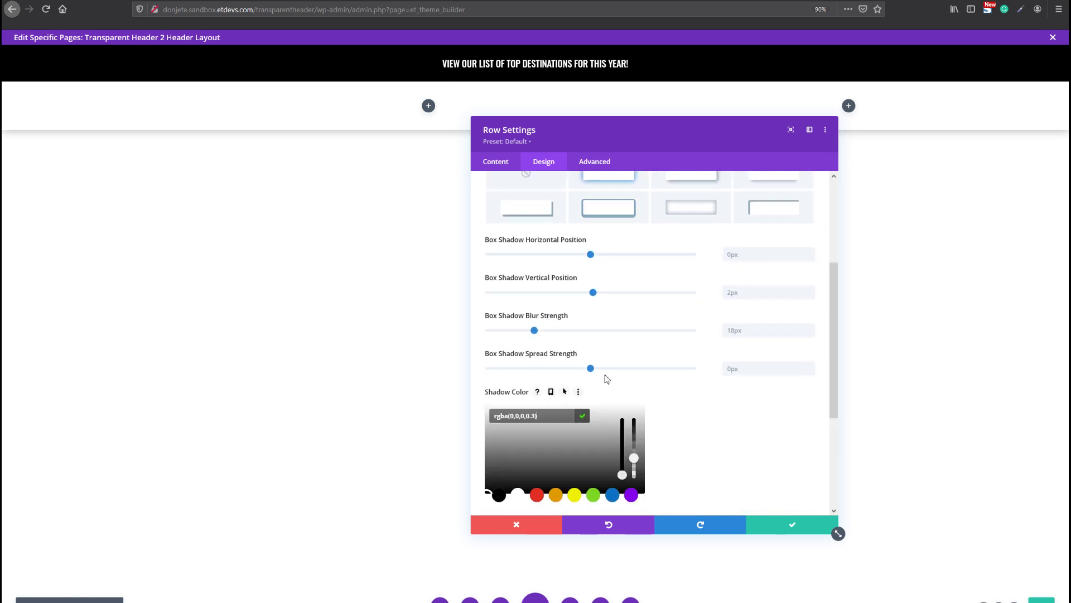
pyautogui.scroll(-2, 639, 419)
pyautogui.moveTo(639, 383); pyautogui.dragTo(635, 423)
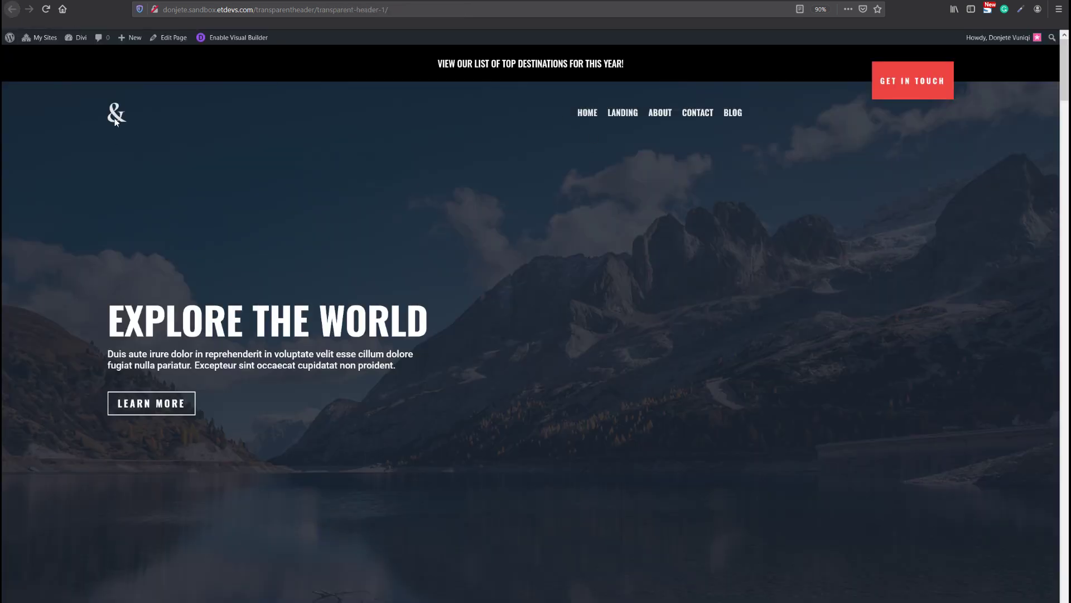
pyautogui.scroll(-5, 437, 184)
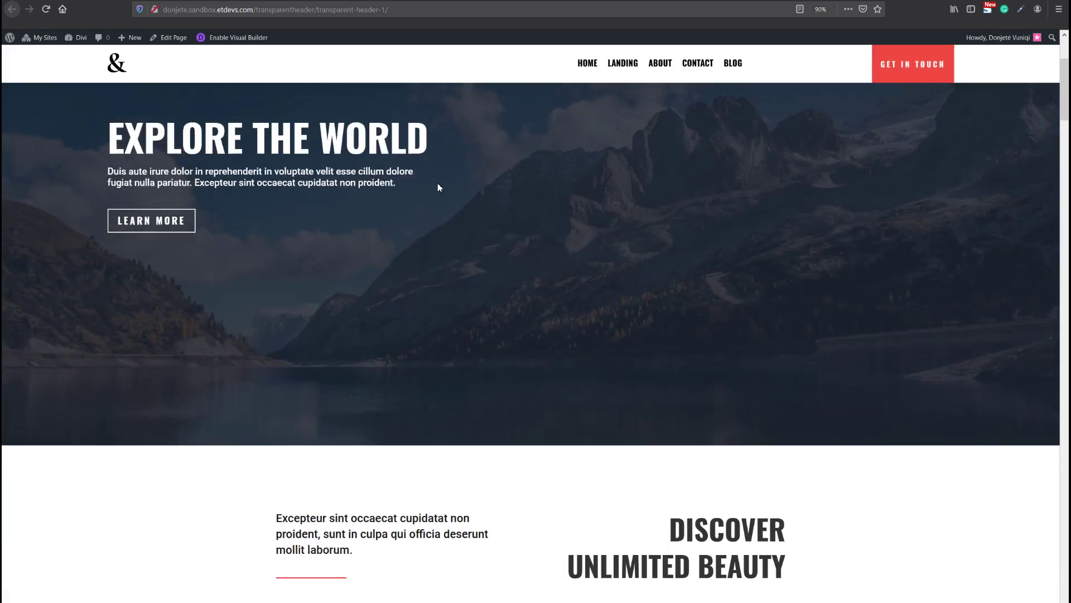
pyautogui.scroll(-4, 438, 184)
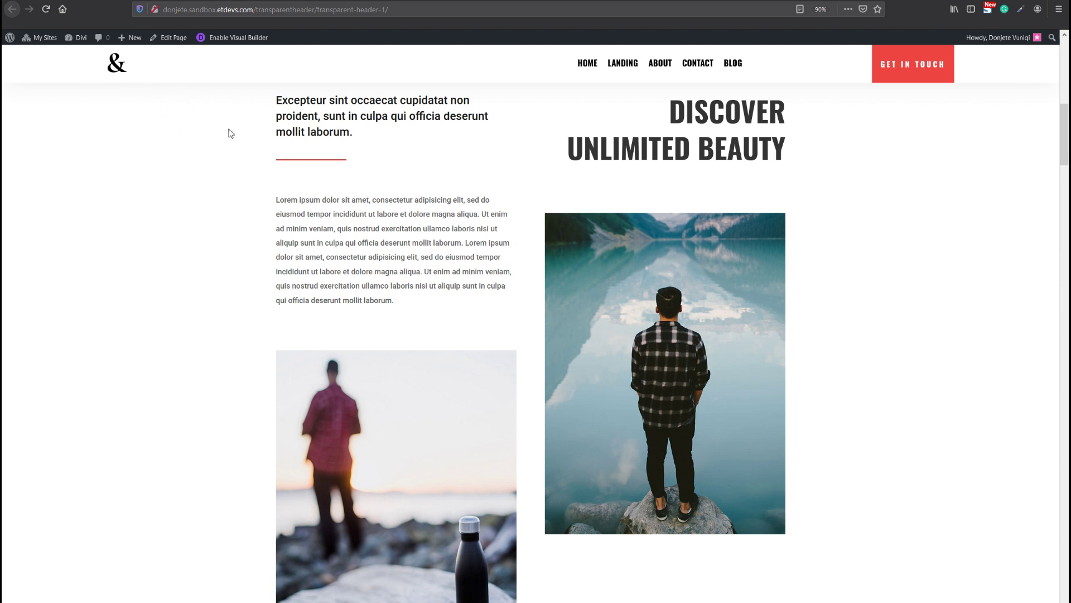
pyautogui.scroll(5, 229, 133)
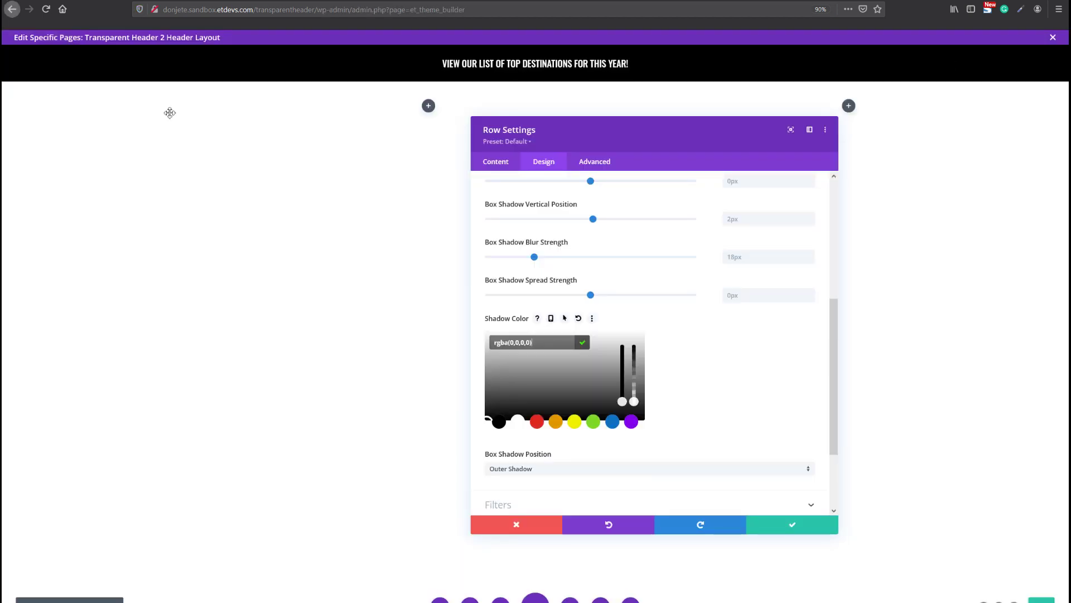
pyautogui.click(763, 342)
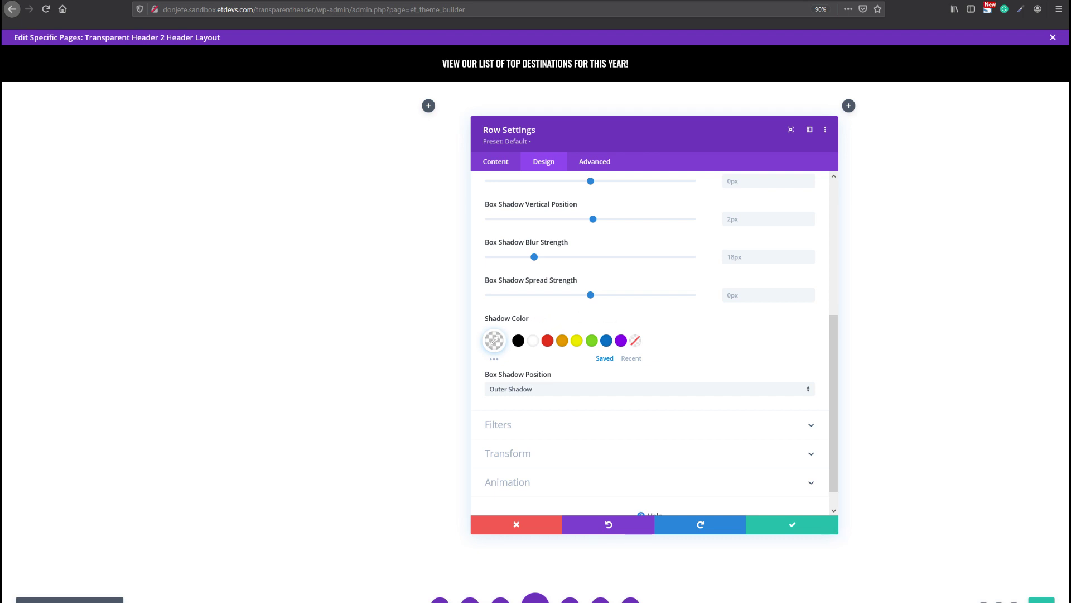
# Step: Set the row's position to Absolute
pyautogui.click(590, 162)
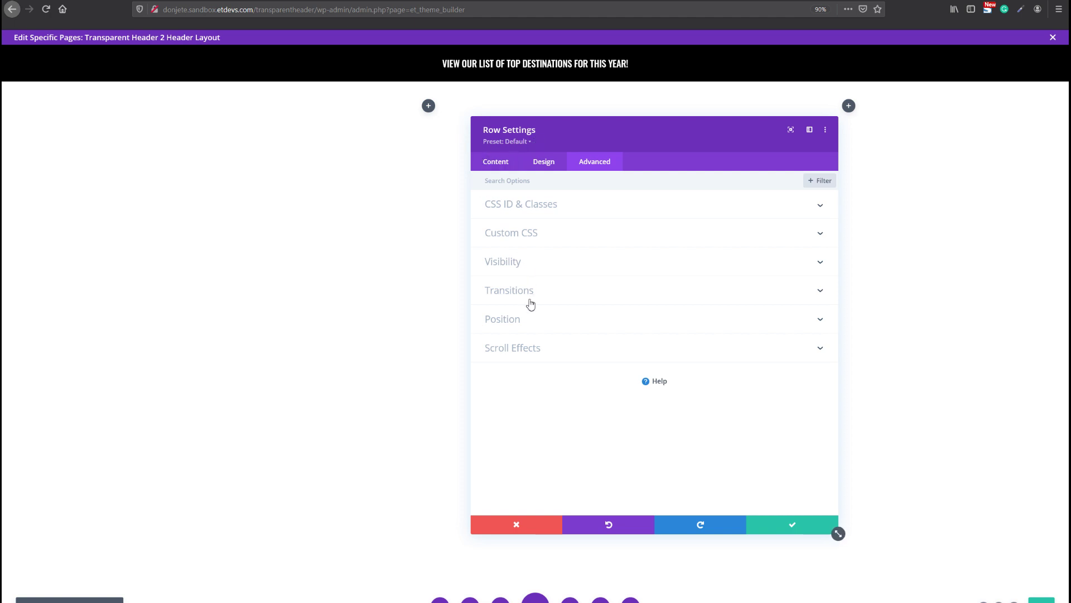
pyautogui.click(510, 327)
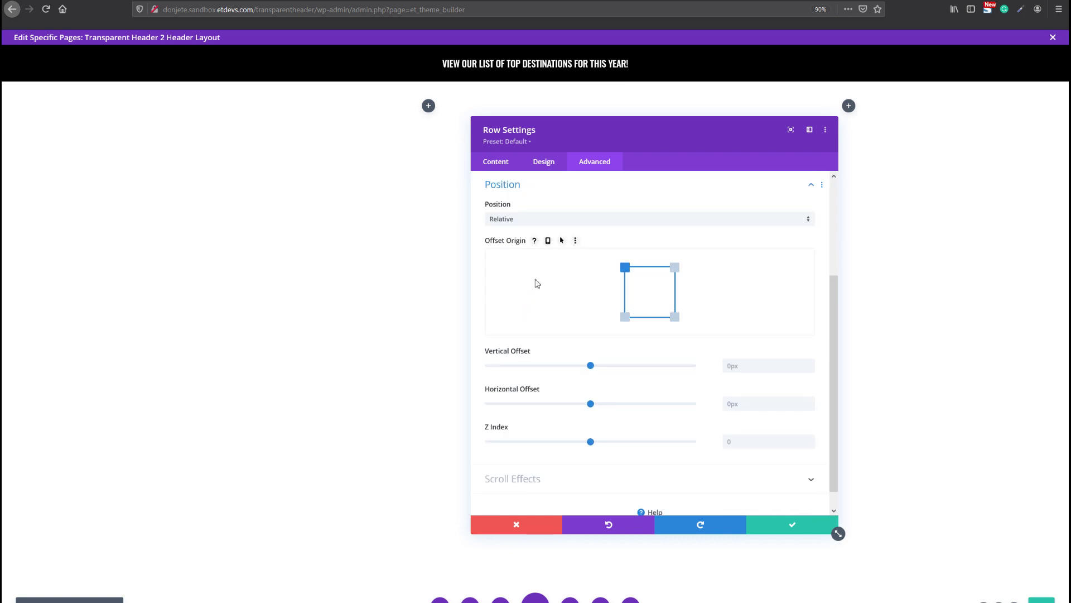
pyautogui.click(543, 219)
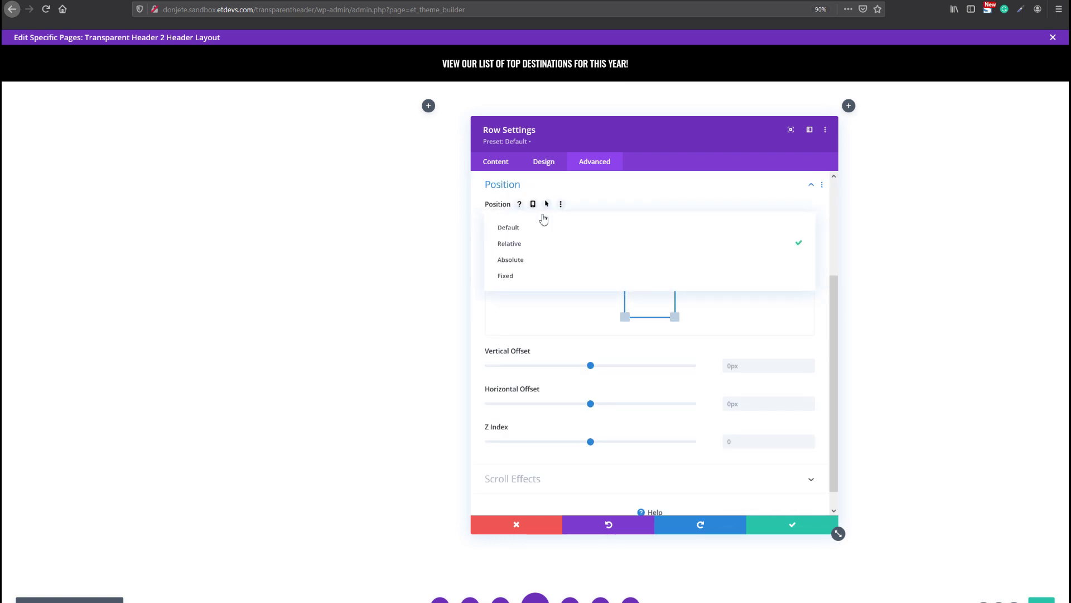
pyautogui.click(529, 258)
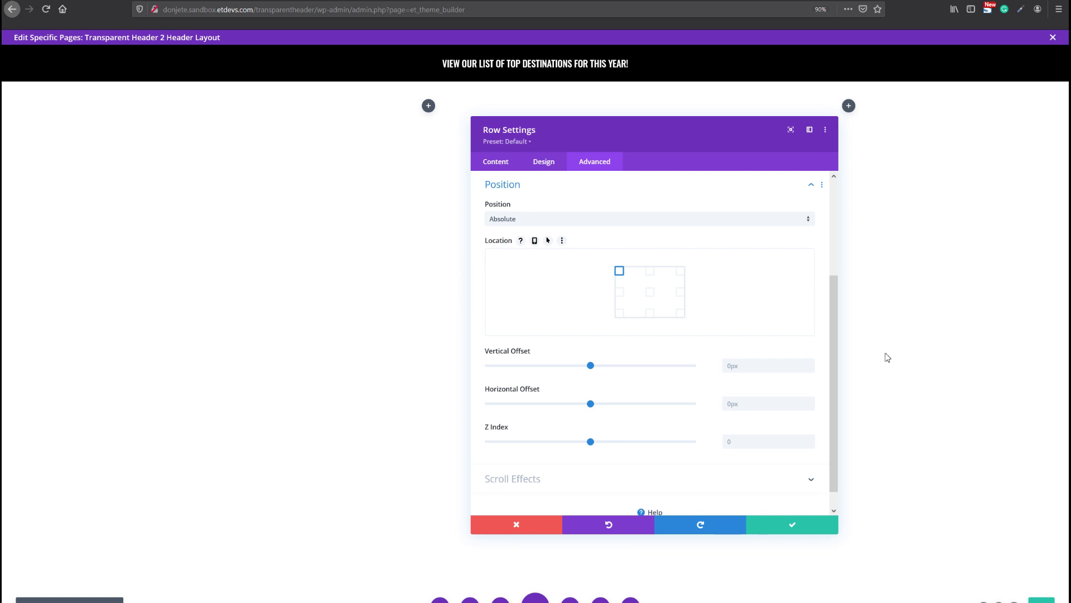
# Step: Disable the row's second column on phone and tablet
pyautogui.click(492, 162)
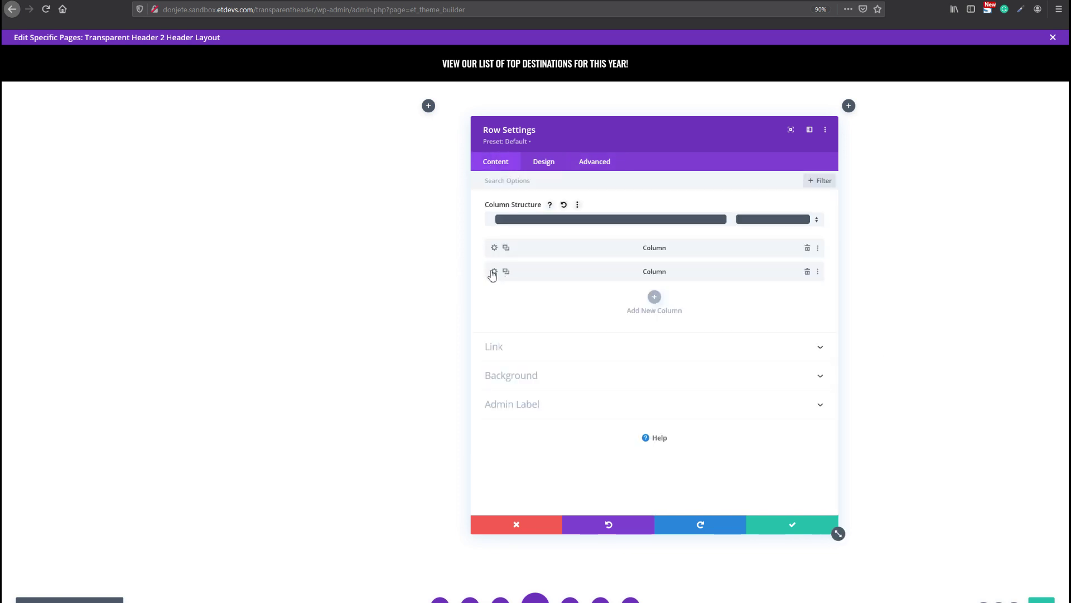
pyautogui.click(494, 271)
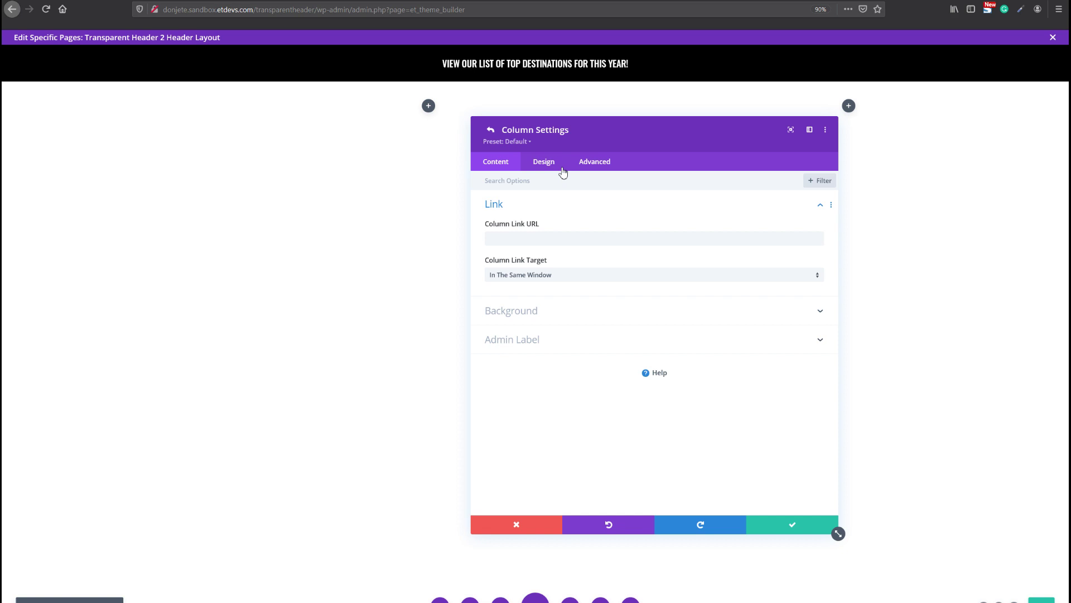
pyautogui.click(595, 165)
pyautogui.click(534, 263)
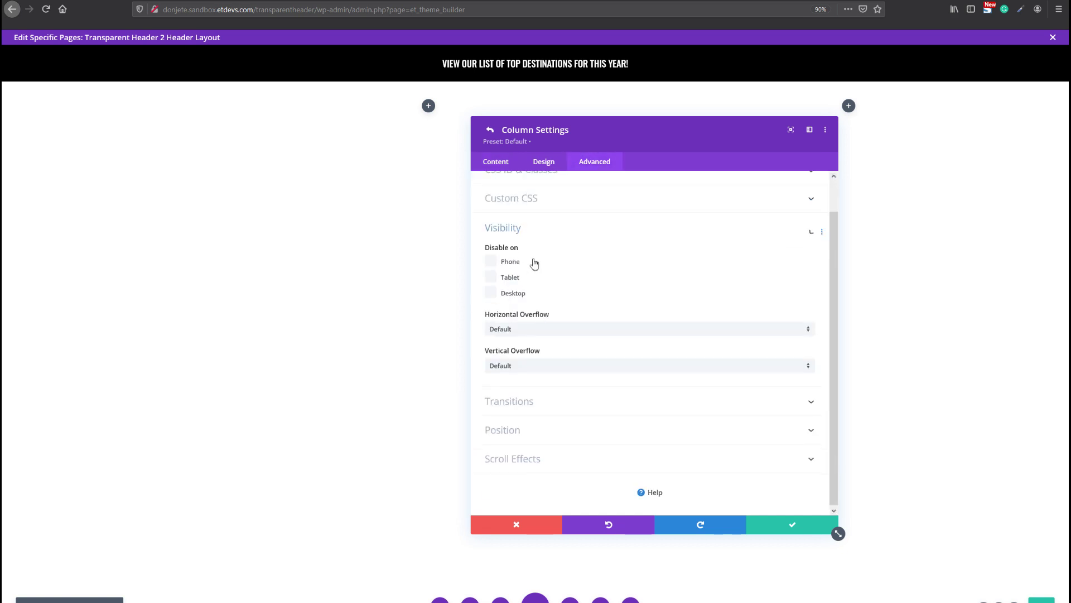
pyautogui.click(492, 276)
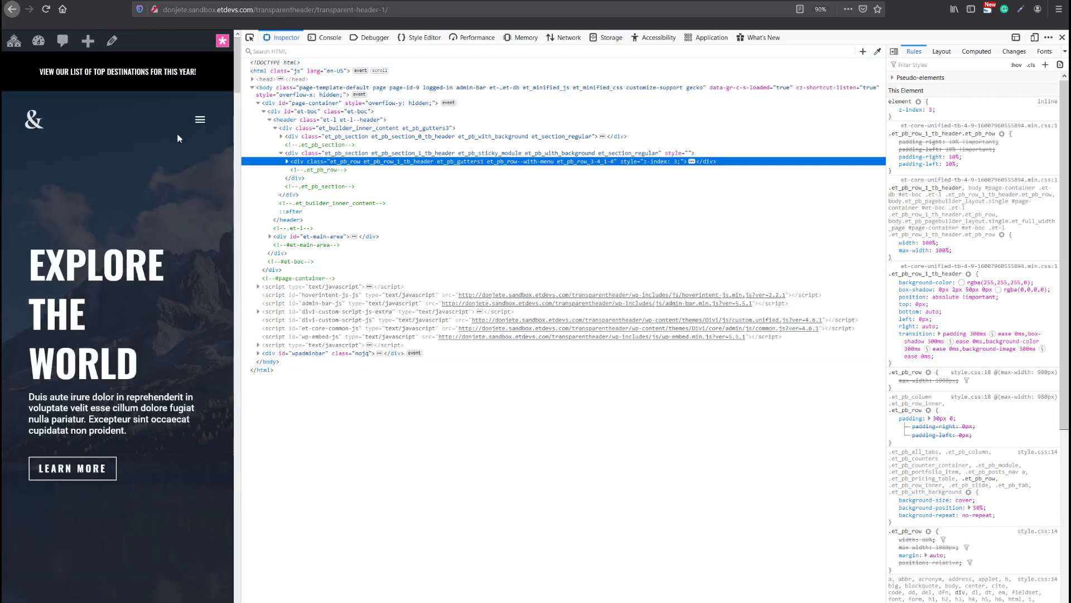
# Step: Examine how the mobile menu opens and closes in the narrow view of the Transparent Header 1 page
pyautogui.click(205, 123)
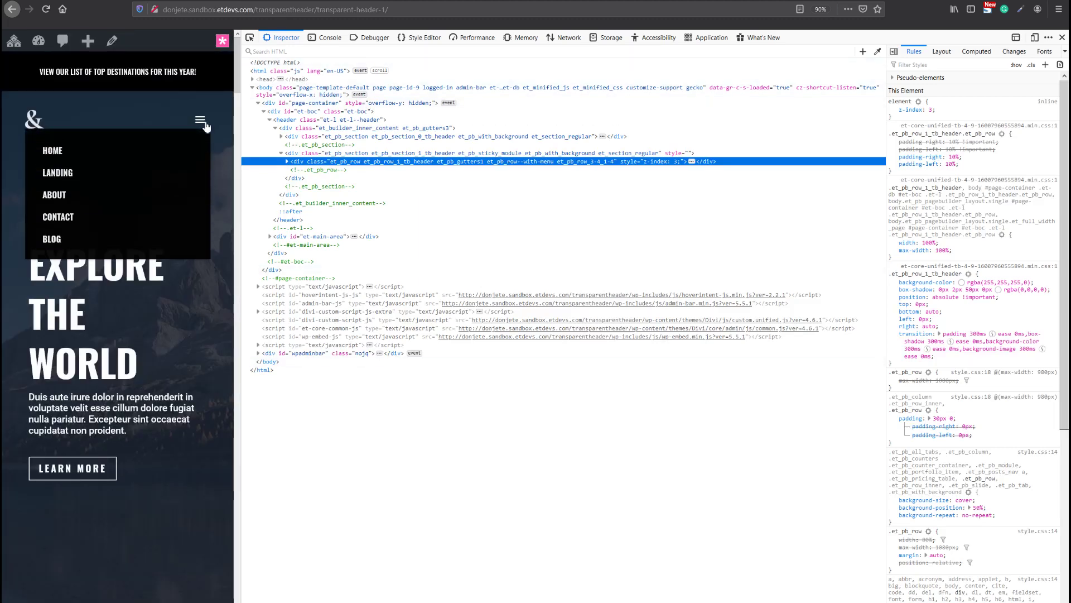
pyautogui.scroll(-4, 206, 140)
pyautogui.scroll(4, 205, 144)
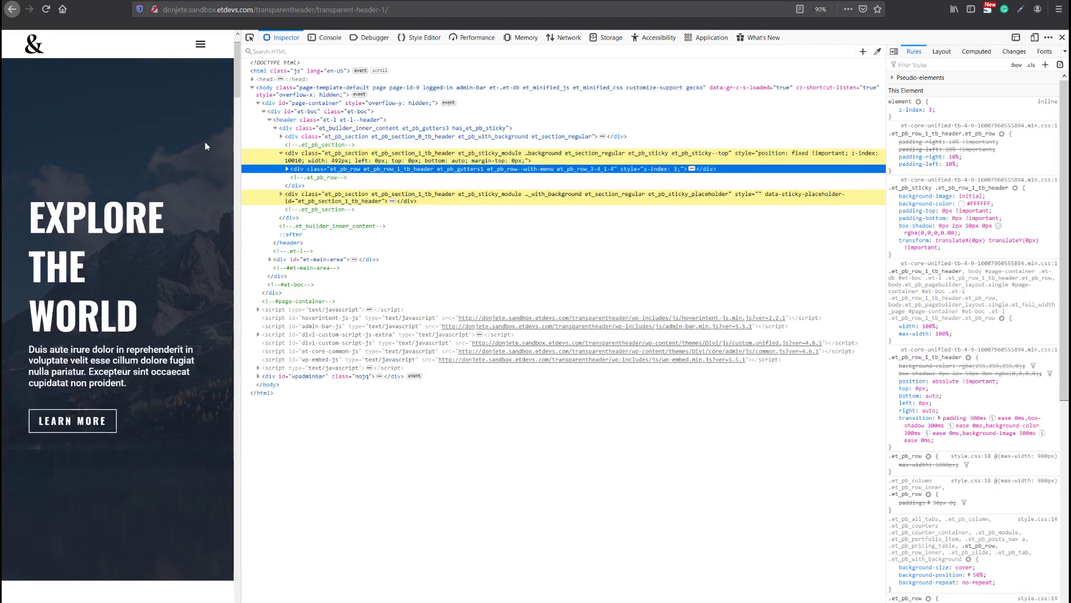
pyautogui.click(205, 121)
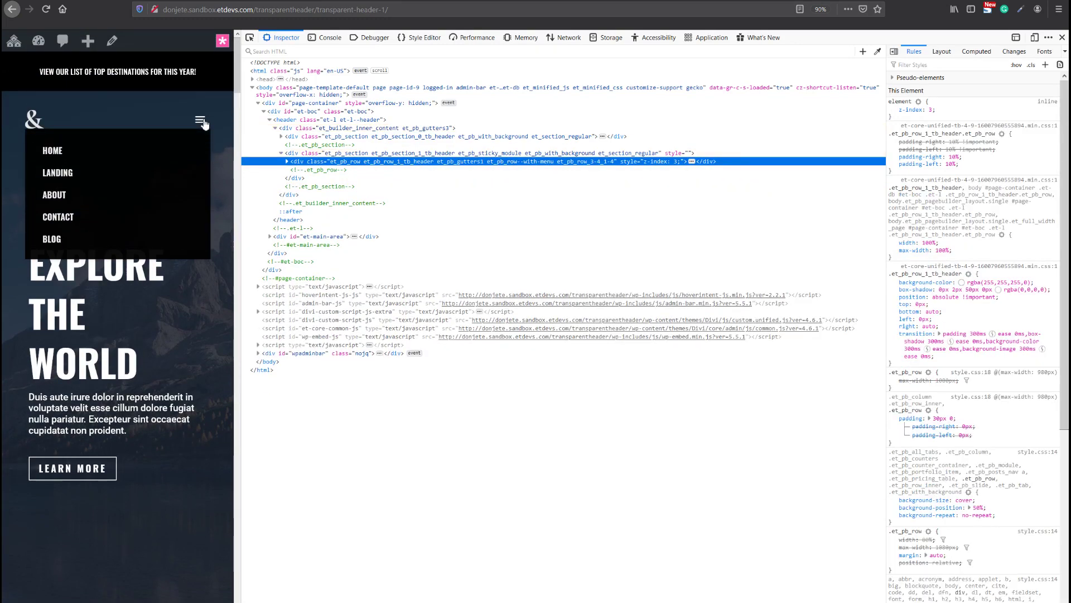
pyautogui.click(205, 124)
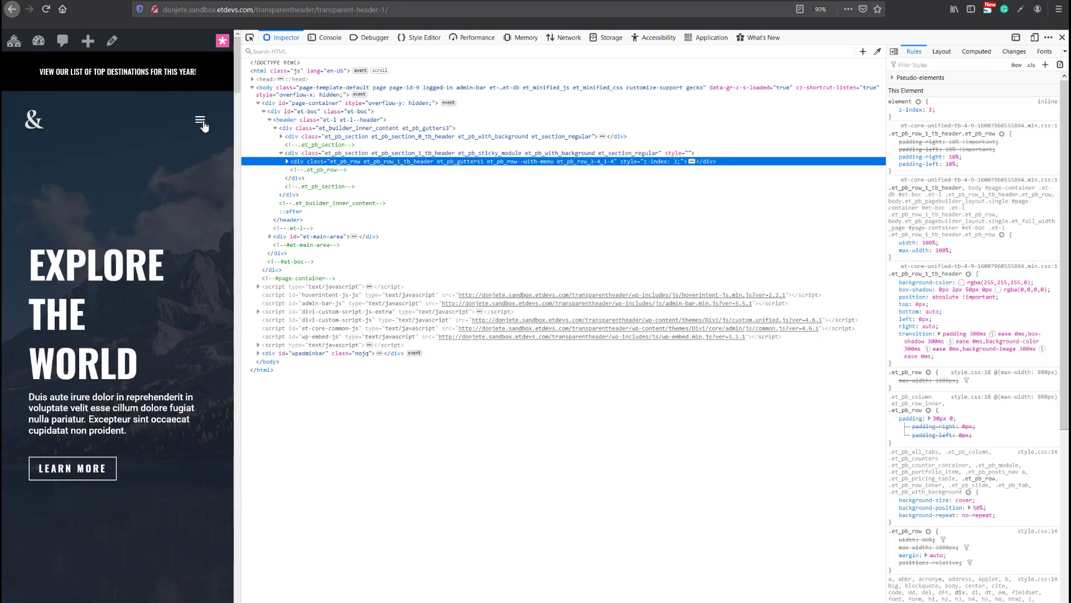
pyautogui.click(204, 123)
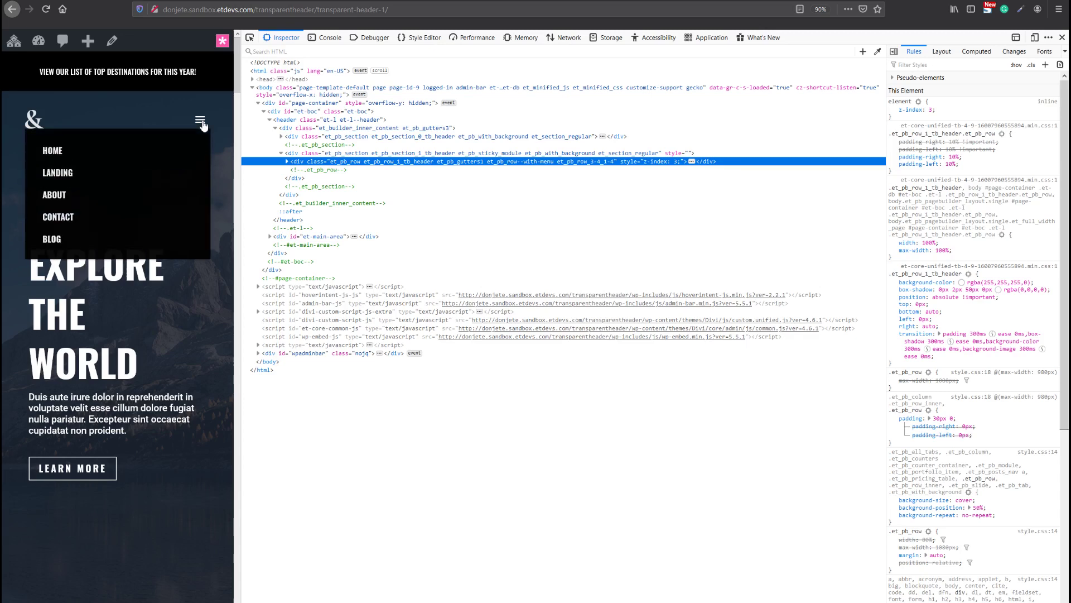
pyautogui.click(204, 124)
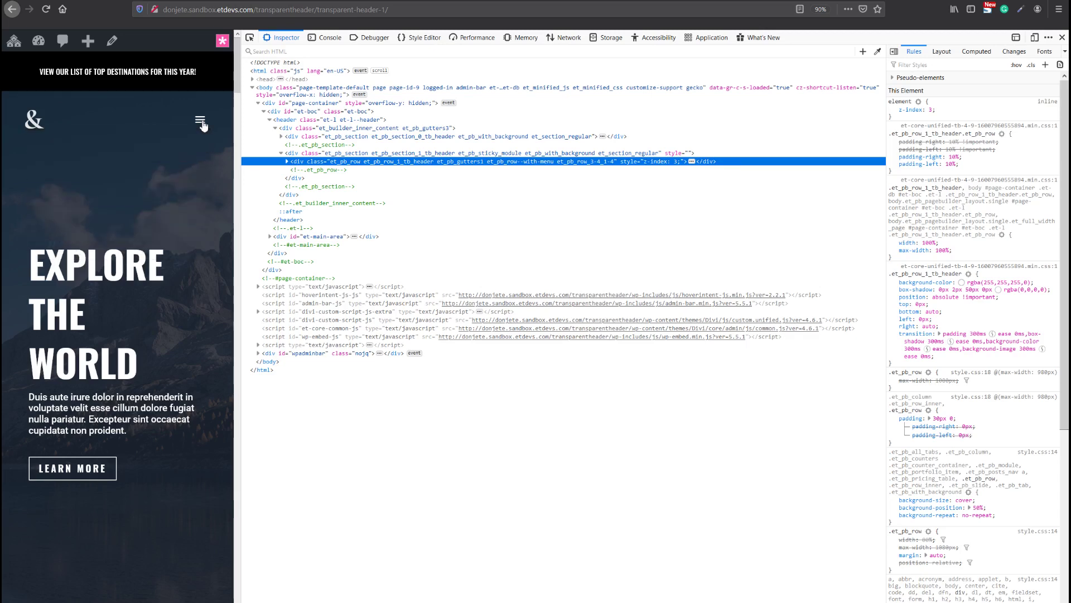
pyautogui.scroll(-2, 192, 156)
pyautogui.scroll(2, 188, 136)
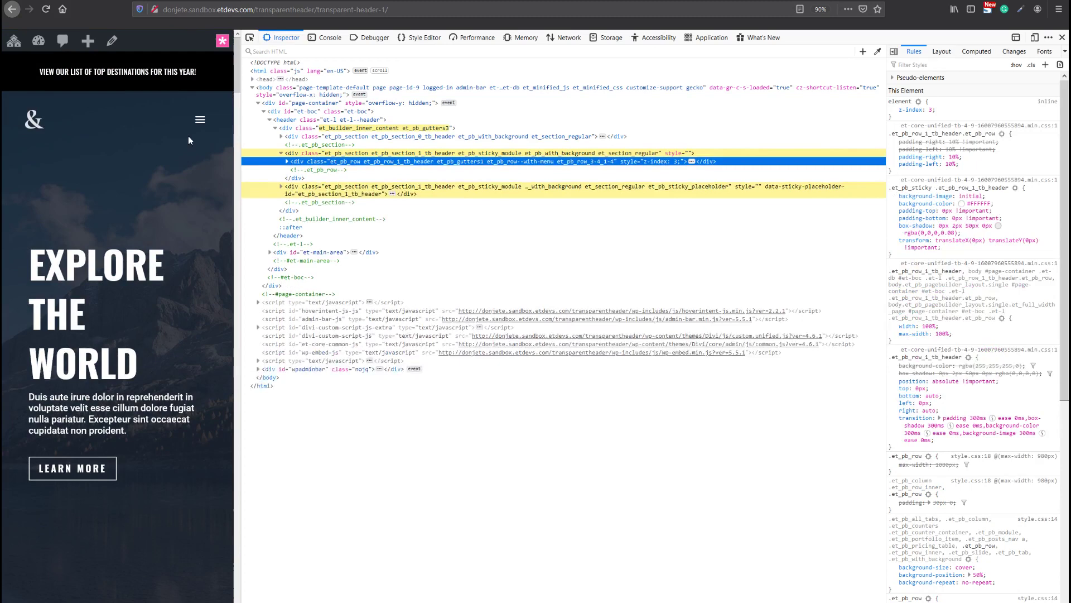
pyautogui.click(201, 122)
pyautogui.click(201, 122)
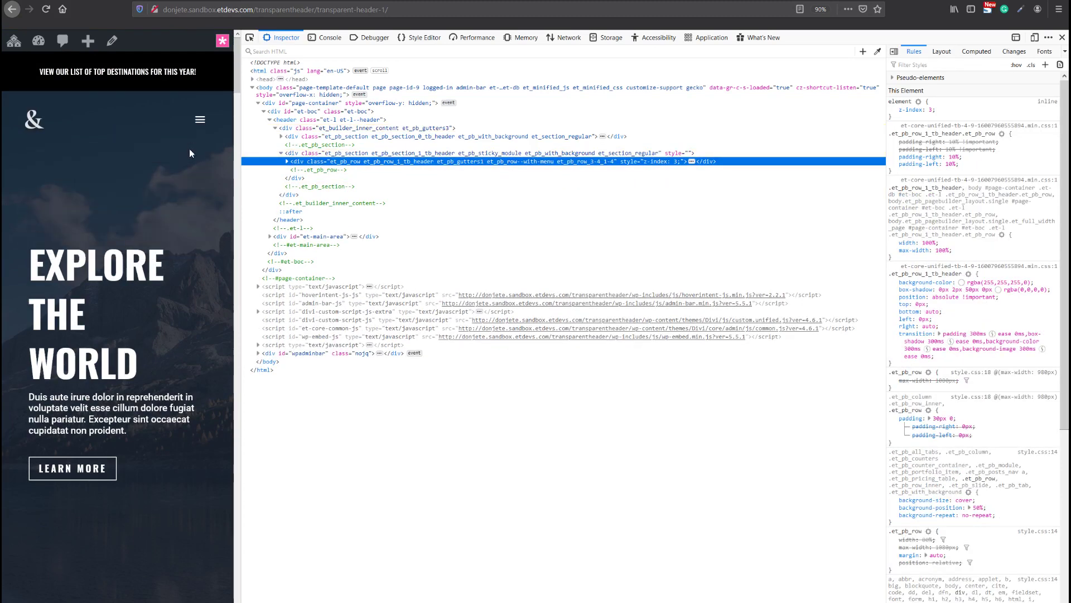
# Step: Compare the sticky header's scroll behavior in the mobile and desktop views of the Transparent Header 1 page
pyautogui.scroll(-3, 189, 149)
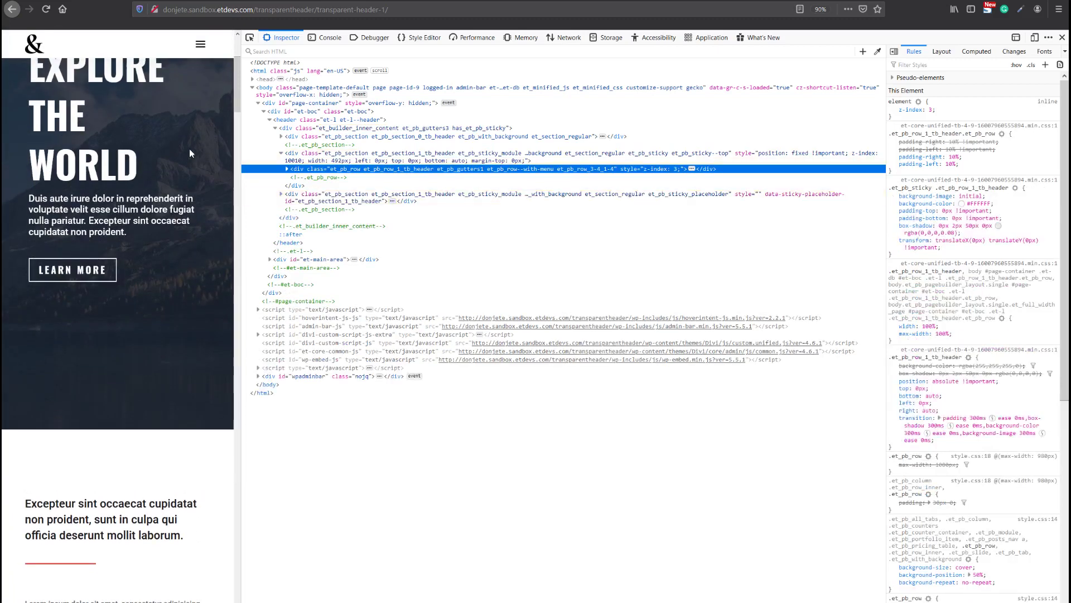
pyautogui.scroll(3, 189, 149)
pyautogui.scroll(-3, 189, 148)
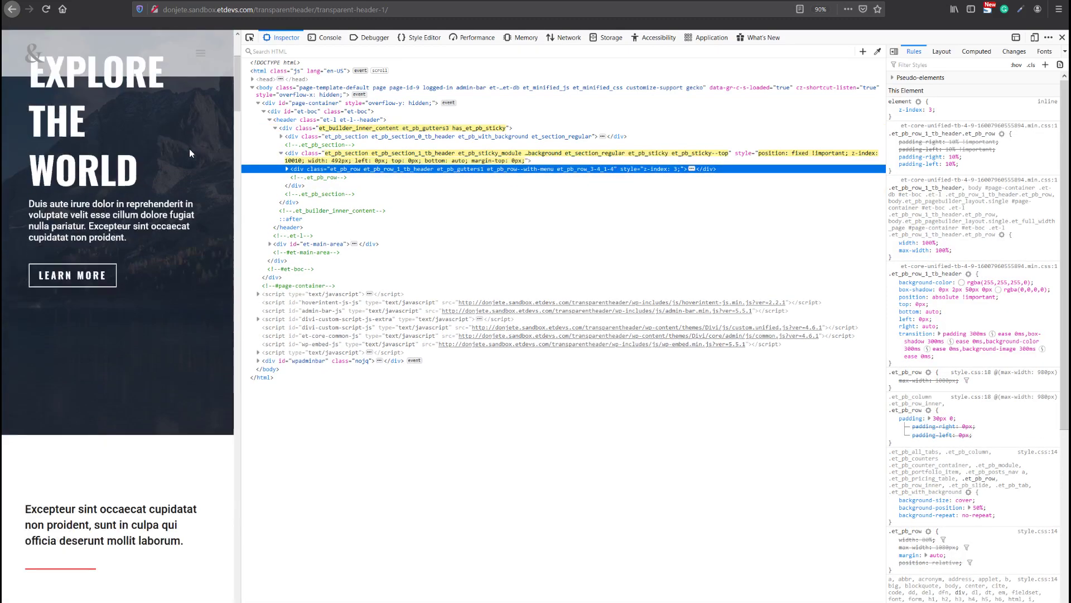
pyautogui.scroll(-2, 189, 149)
pyautogui.scroll(5, 189, 148)
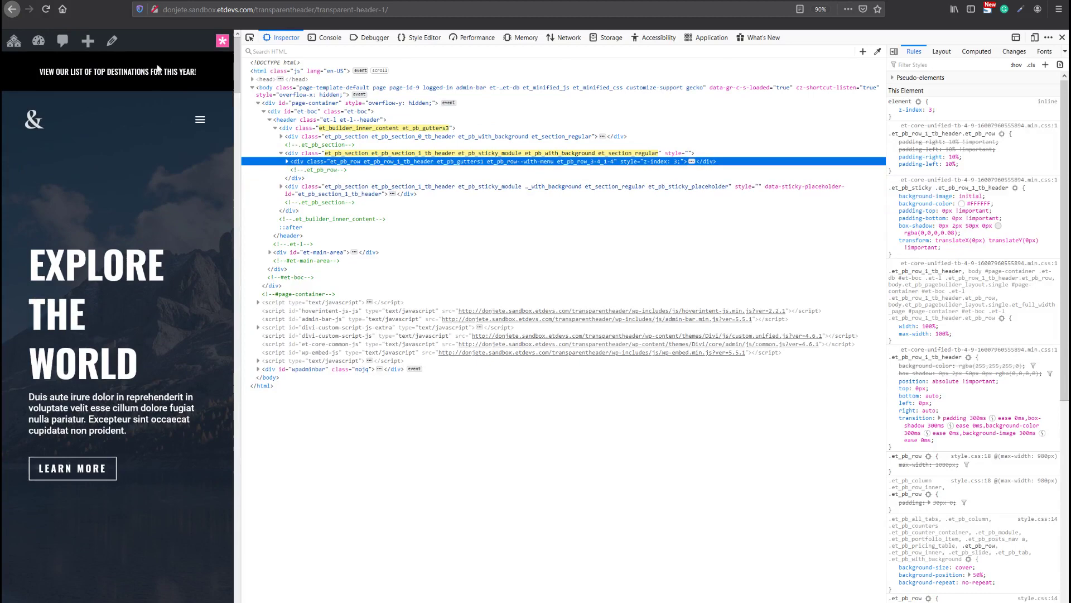
pyautogui.press('F12')
pyautogui.scroll(-1, 728, 136)
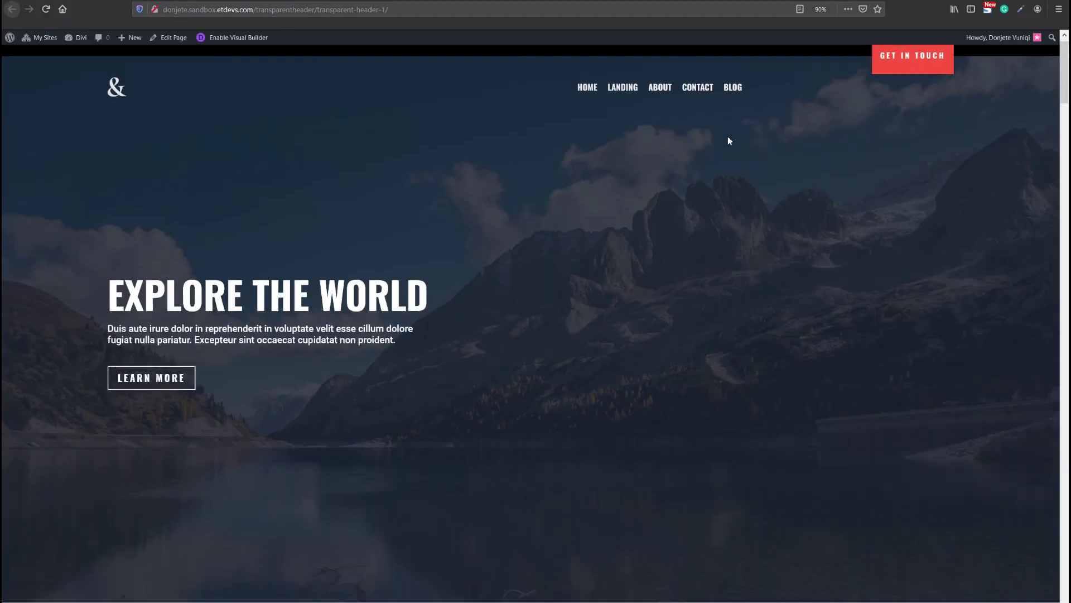
pyautogui.scroll(-5, 727, 136)
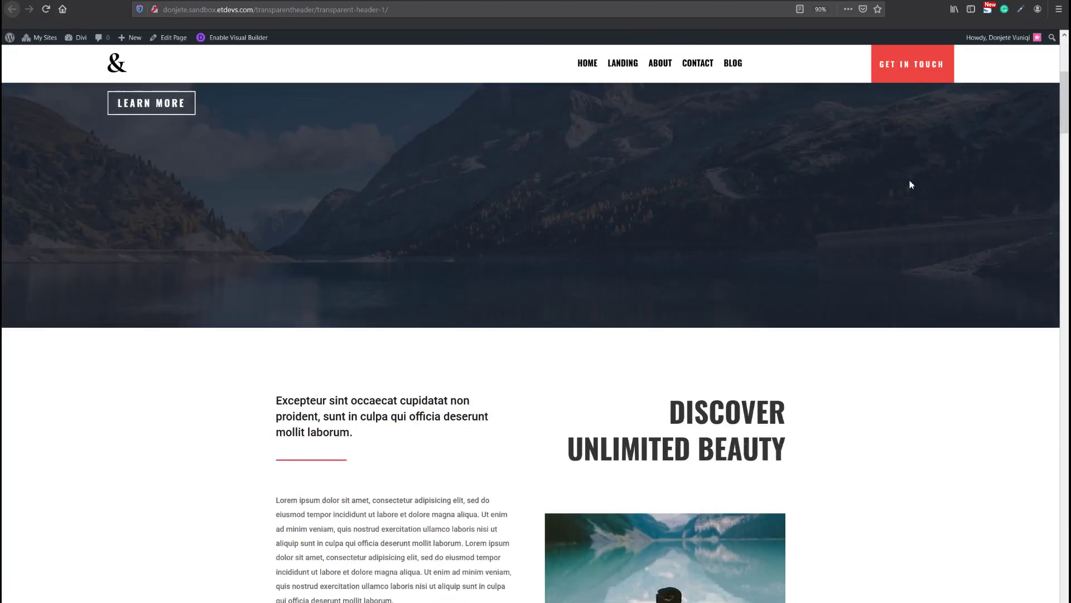
pyautogui.scroll(6, 910, 184)
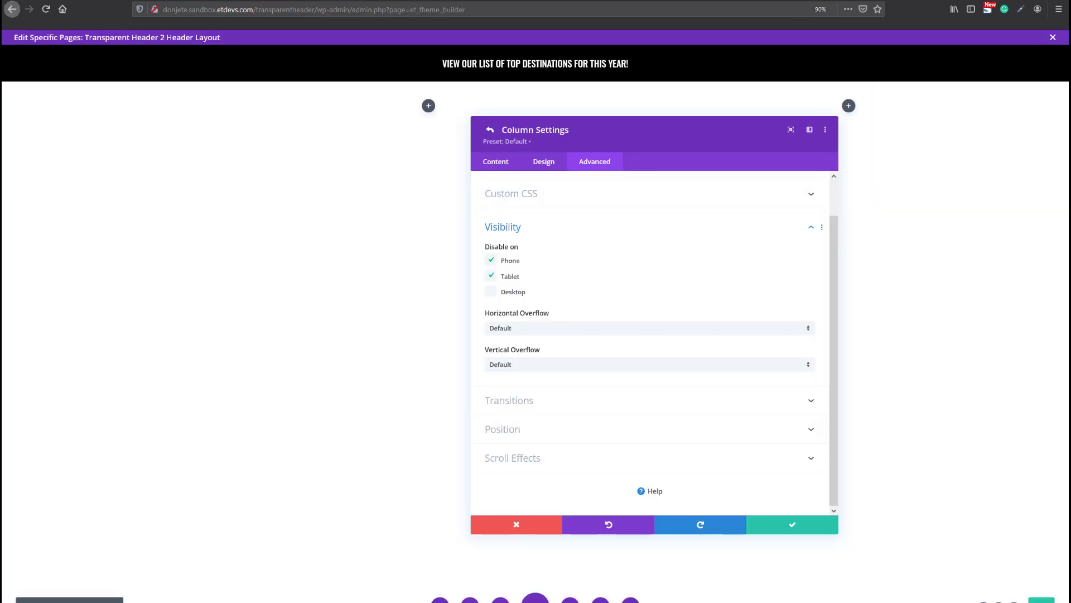
# Step: Save the column and row settings, and add a Menu module to the row's first column
pyautogui.click(767, 530)
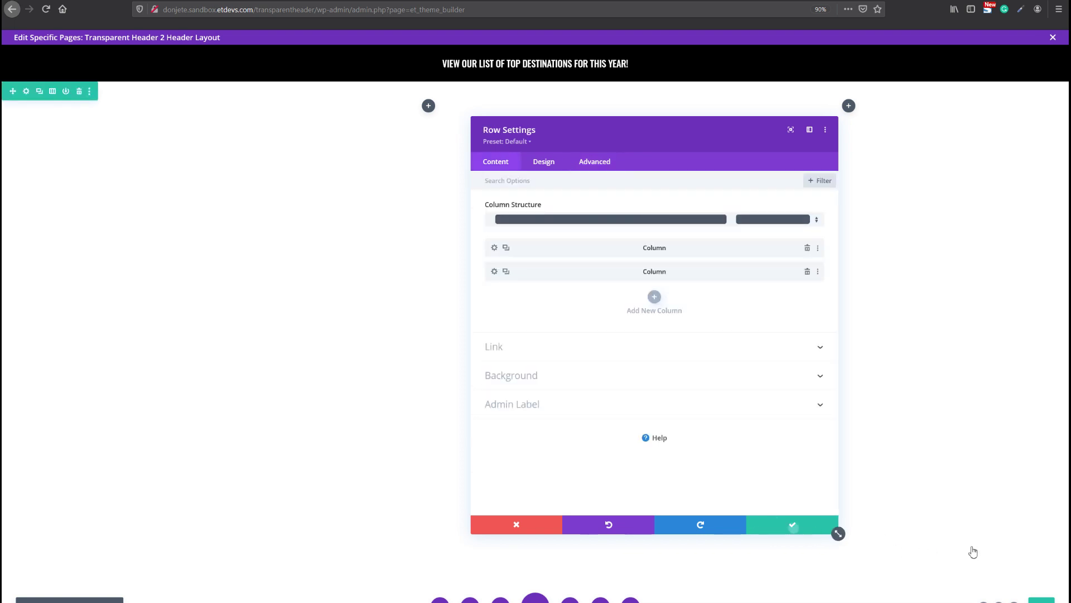
pyautogui.click(794, 529)
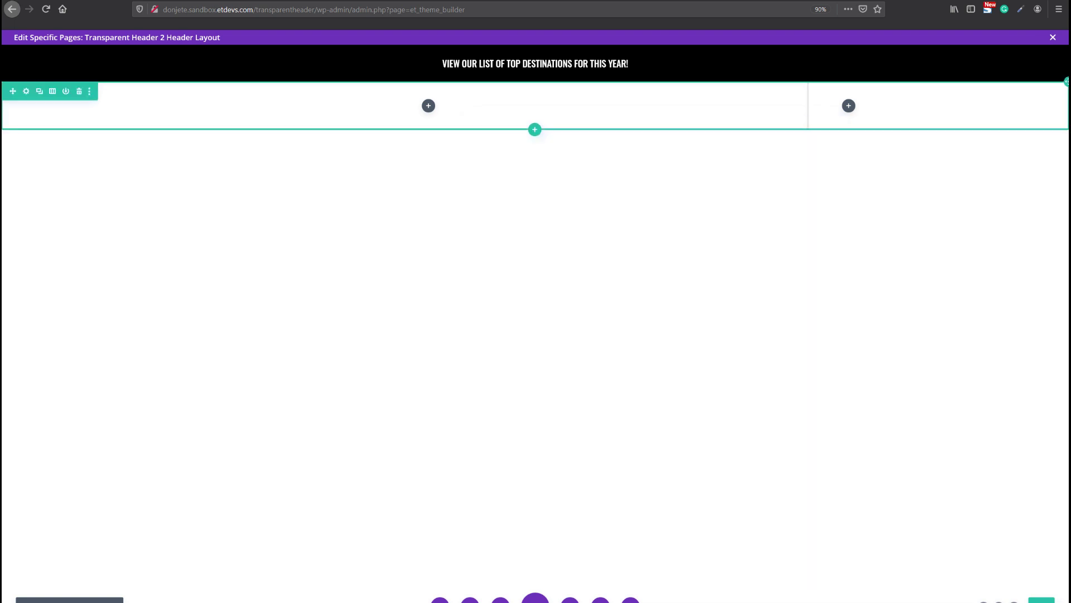
pyautogui.click(428, 106)
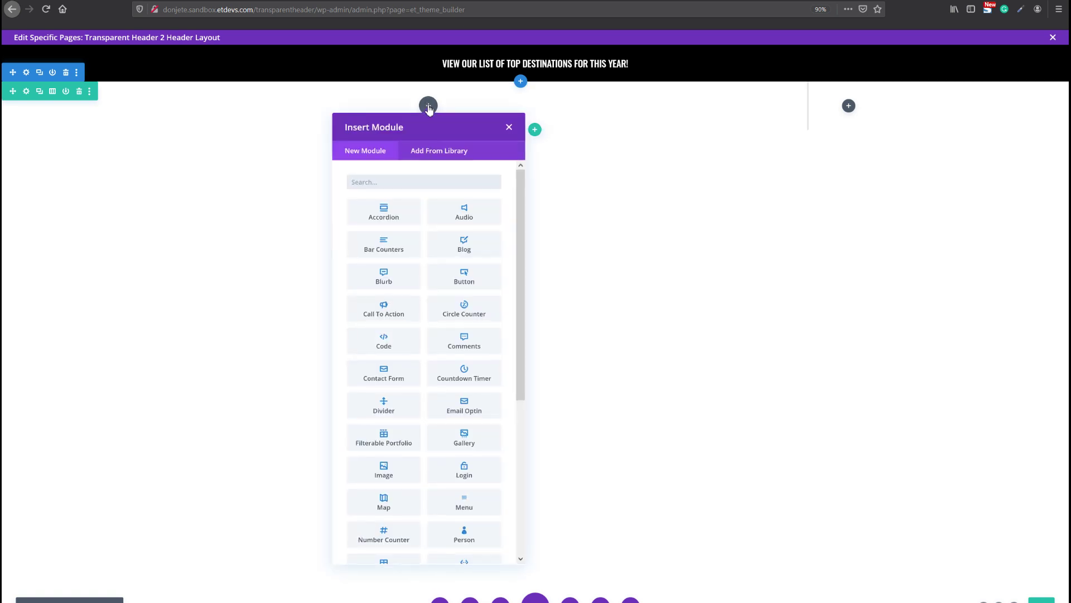
pyautogui.write('menu')
pyautogui.click(428, 106)
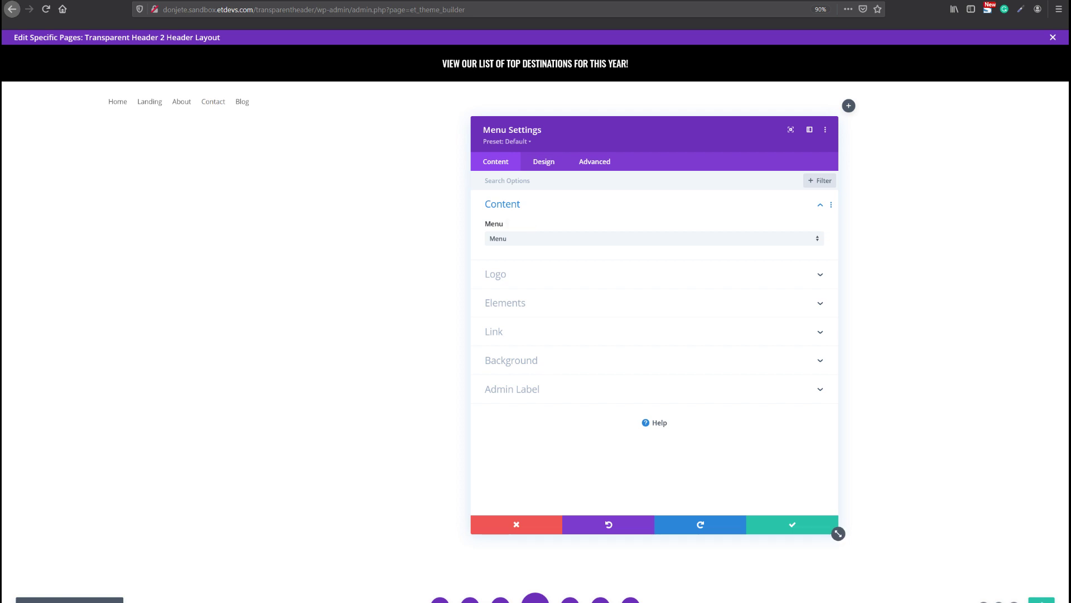
# Step: Paste the copied ampersand logo image into the Menu module's Logo setting and save the module
pyautogui.click(523, 274)
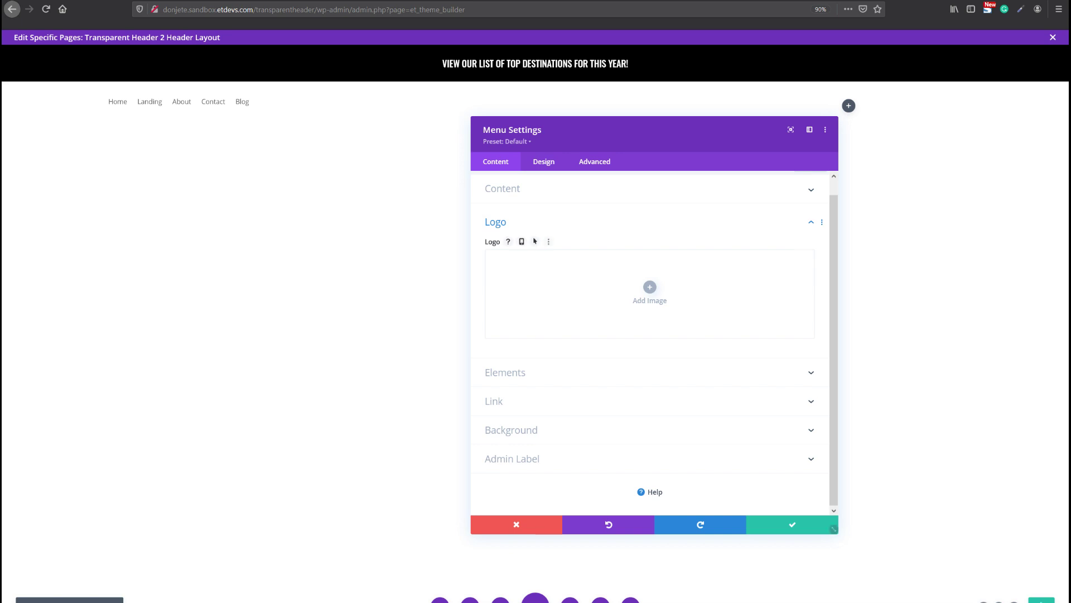
pyautogui.click(719, 280)
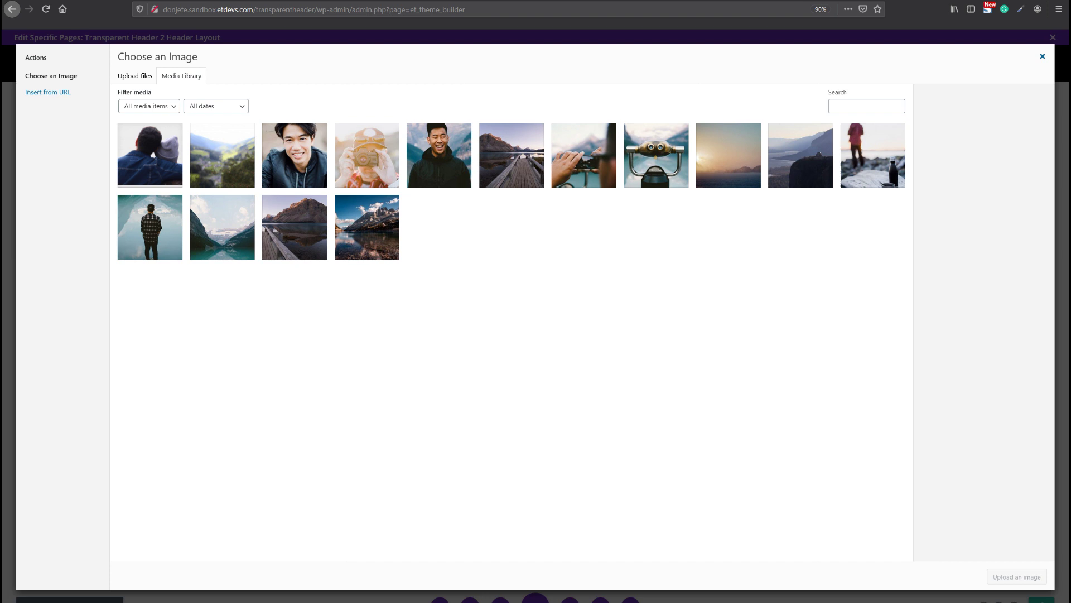
pyautogui.click(1042, 57)
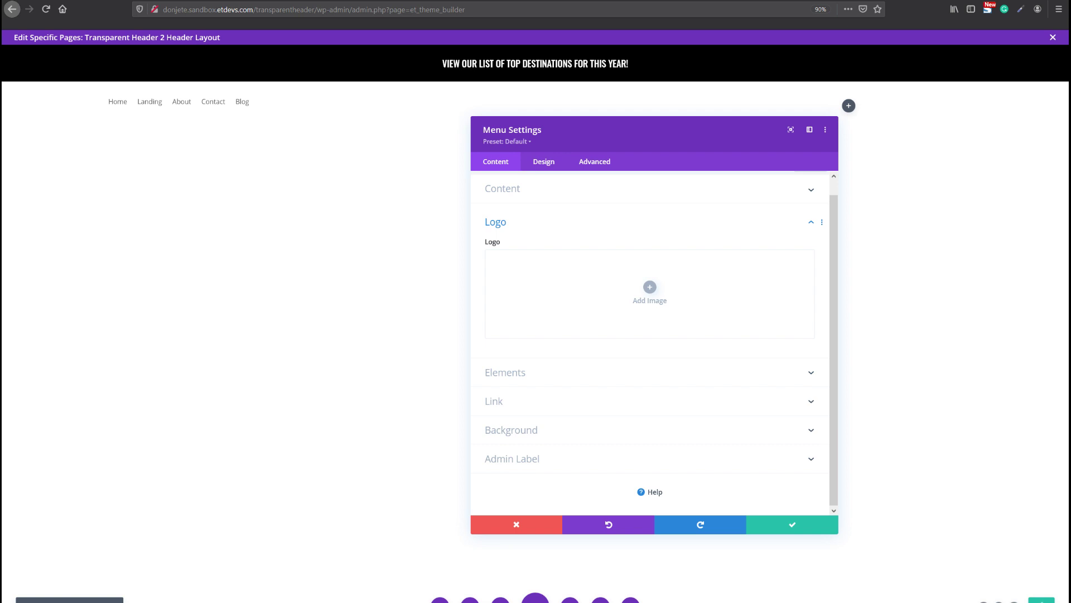
pyautogui.rightClick(672, 233)
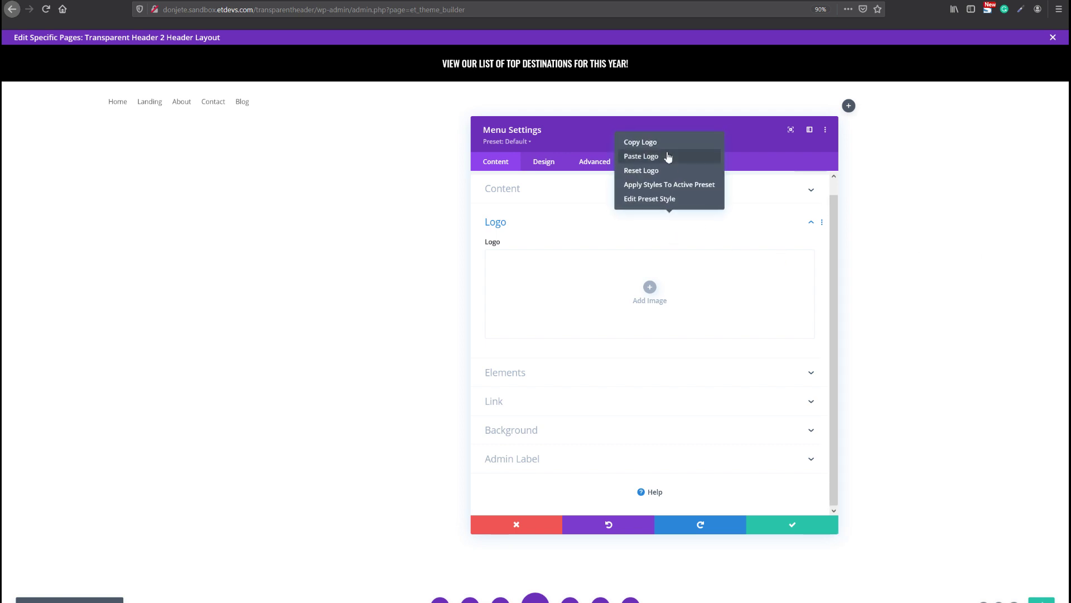
pyautogui.click(669, 157)
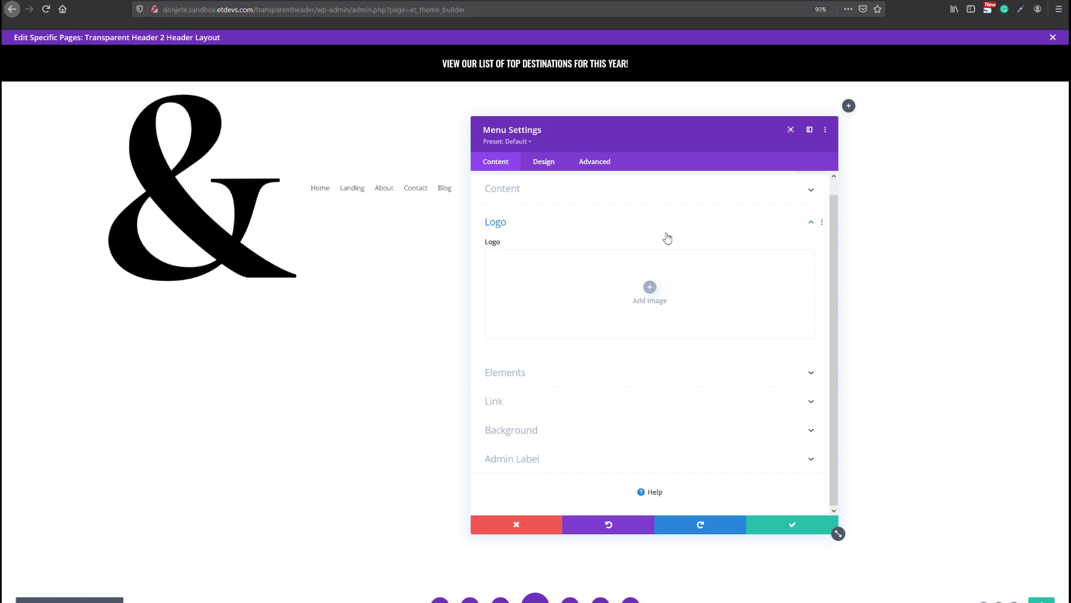
pyautogui.click(782, 525)
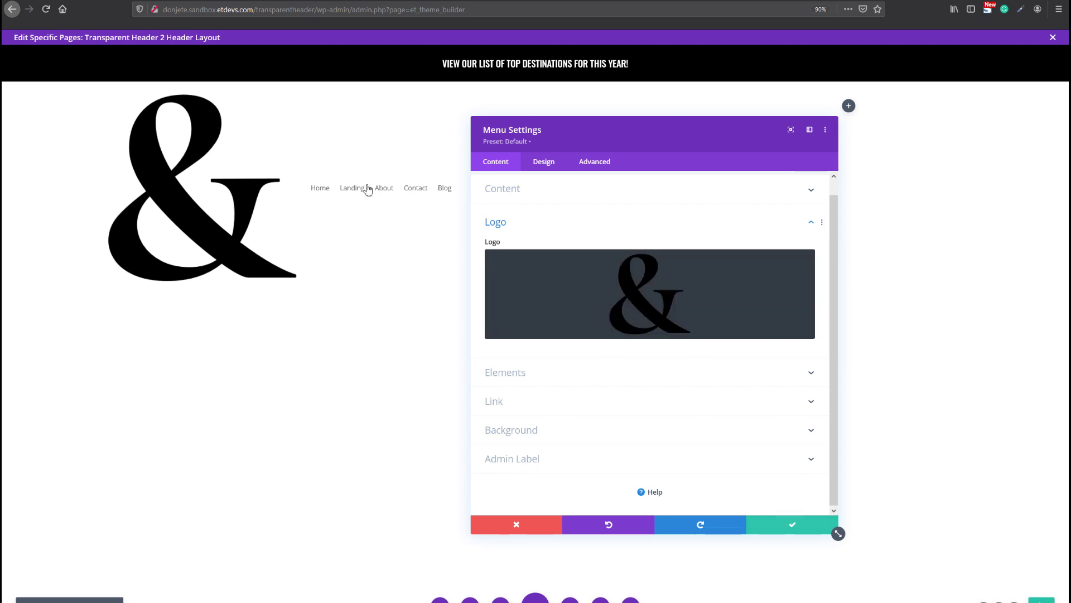
# Step: Reopen the Menu module's settings and remove its white background color
pyautogui.moveTo(411, 156)
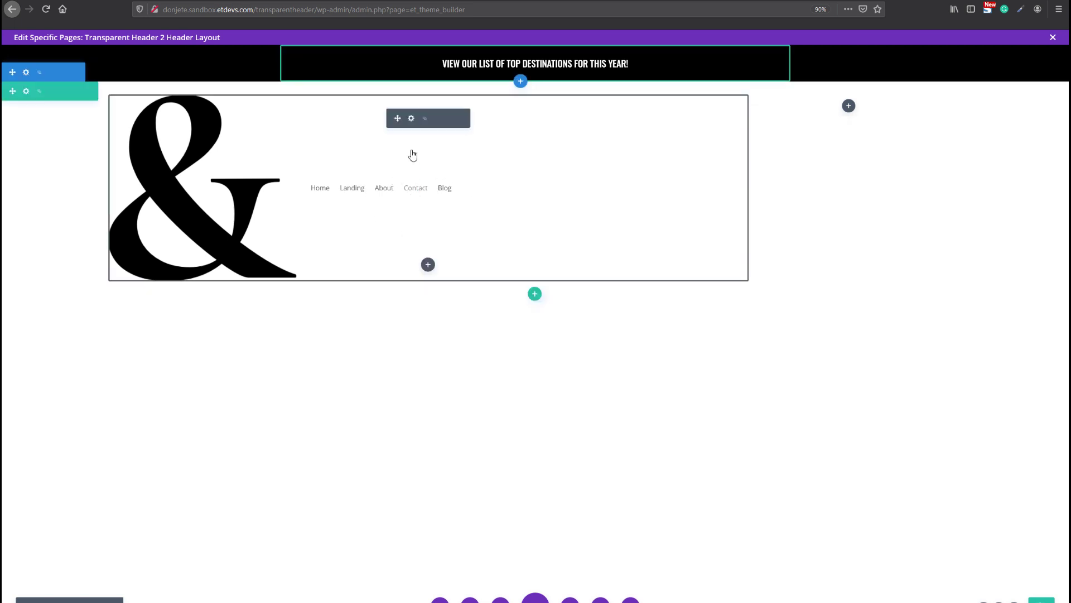
pyautogui.click(412, 118)
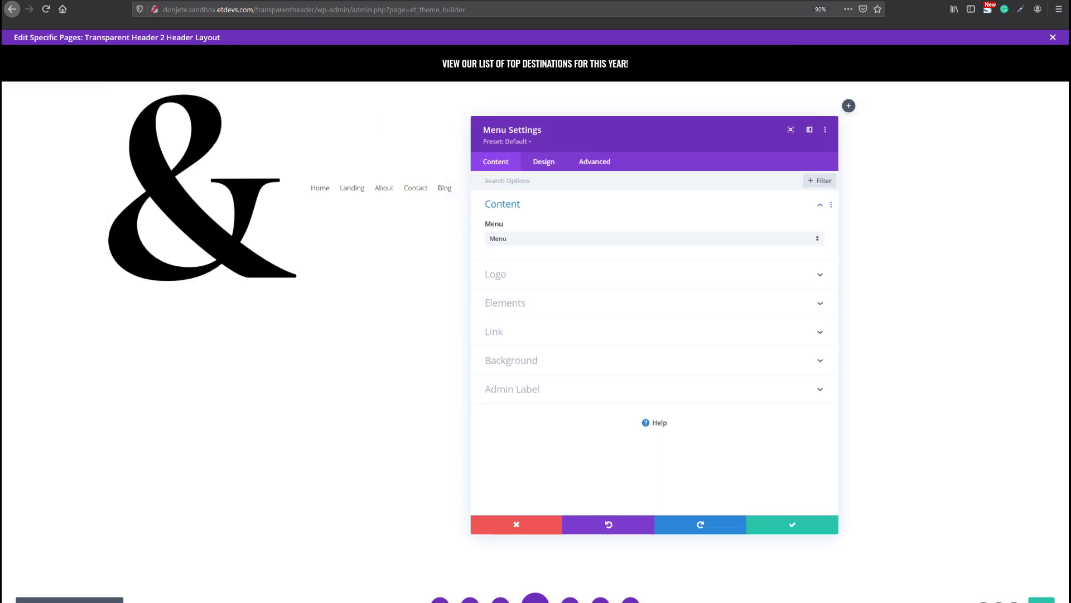
pyautogui.click(517, 360)
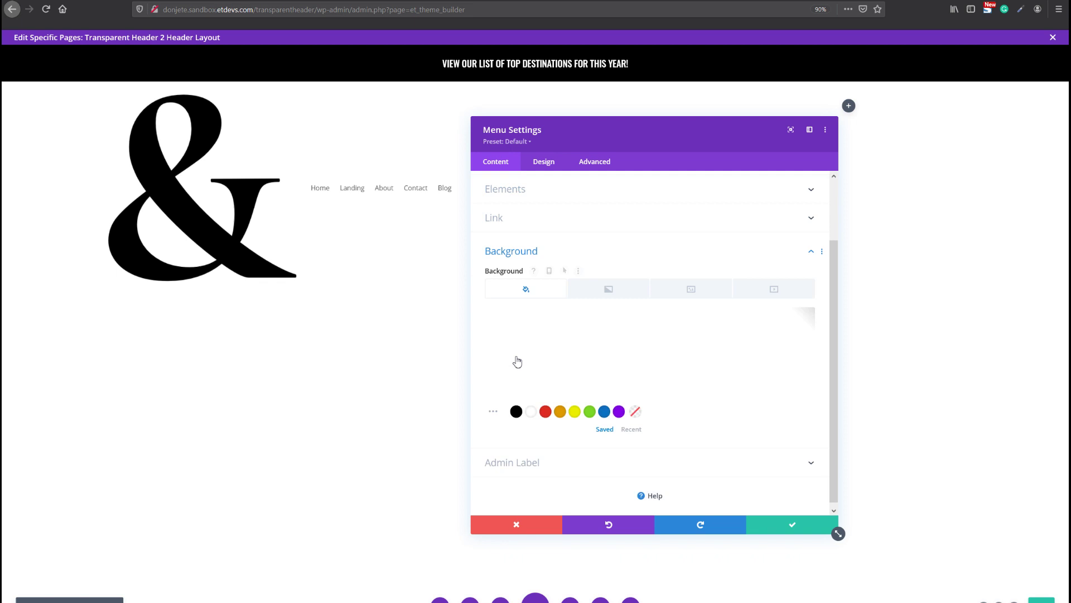
pyautogui.click(519, 356)
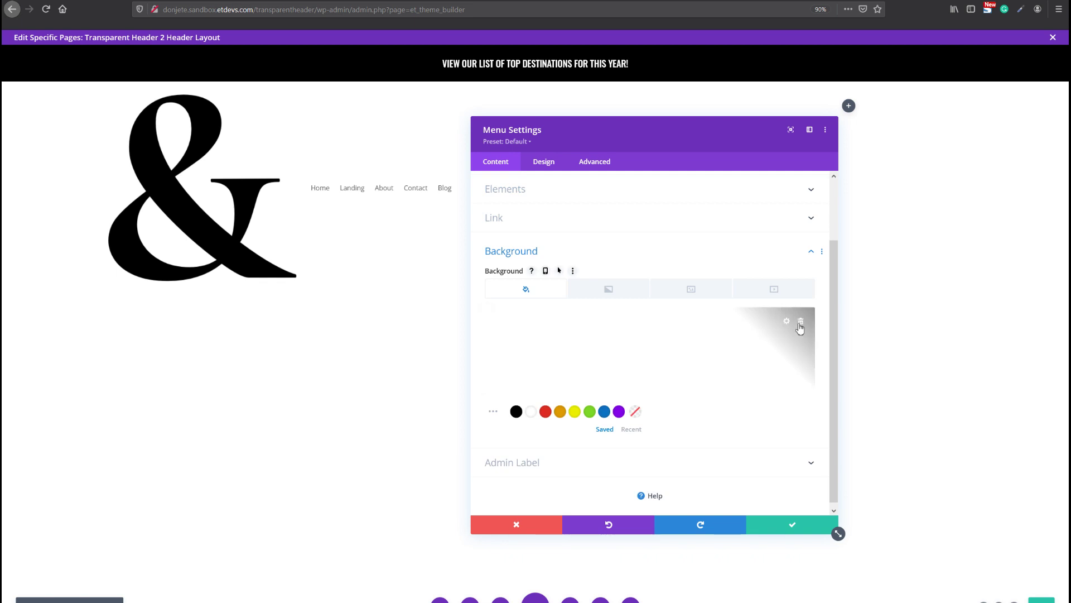
pyautogui.click(800, 324)
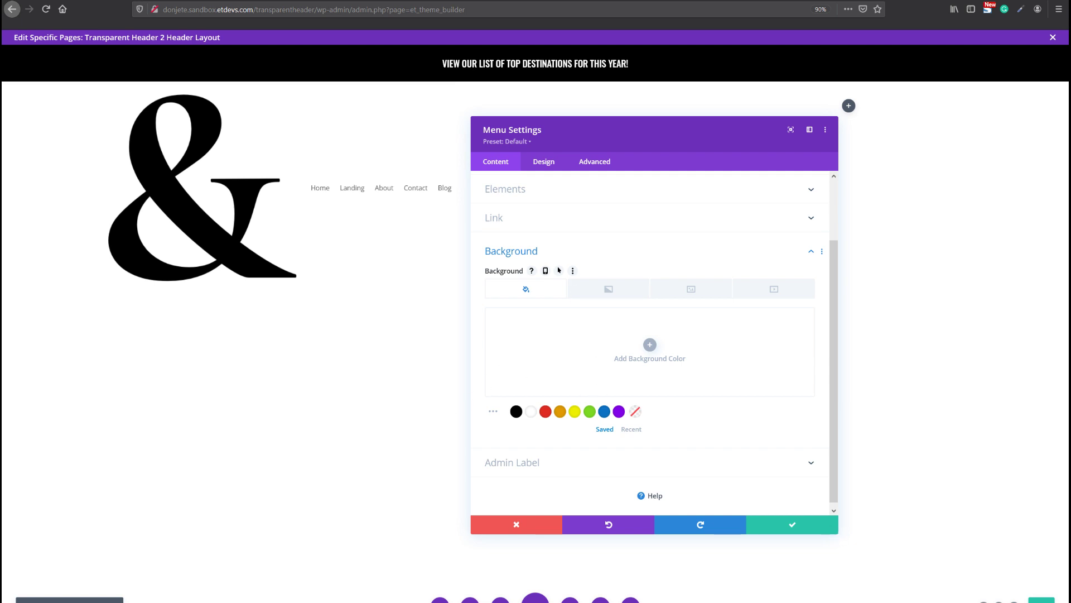
# Step: Set the menu text font to Oswald with Bold weight and uppercase style
pyautogui.click(560, 167)
pyautogui.click(530, 207)
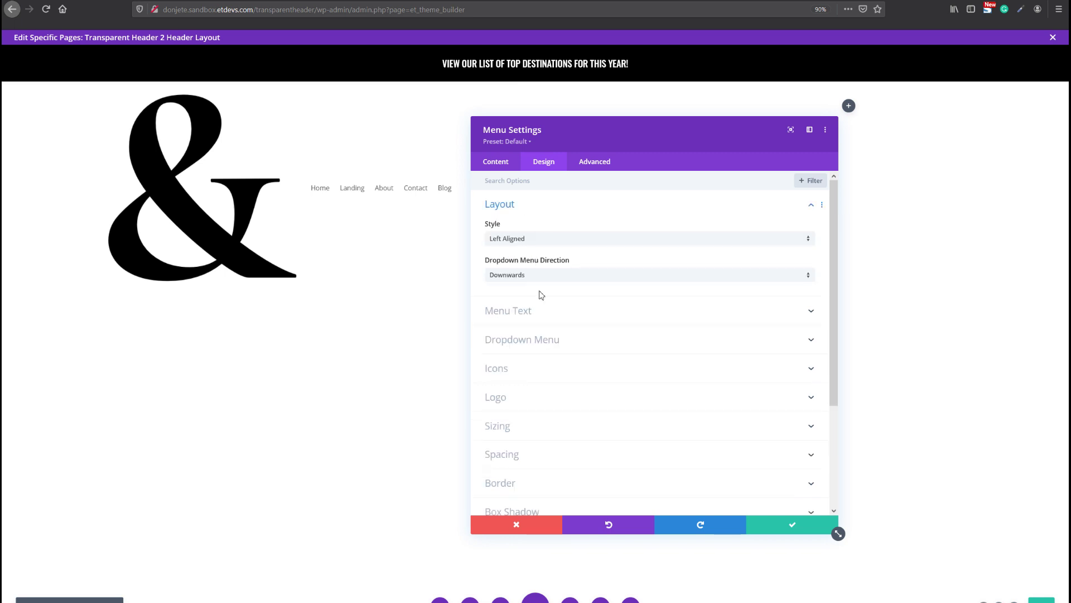
pyautogui.click(531, 315)
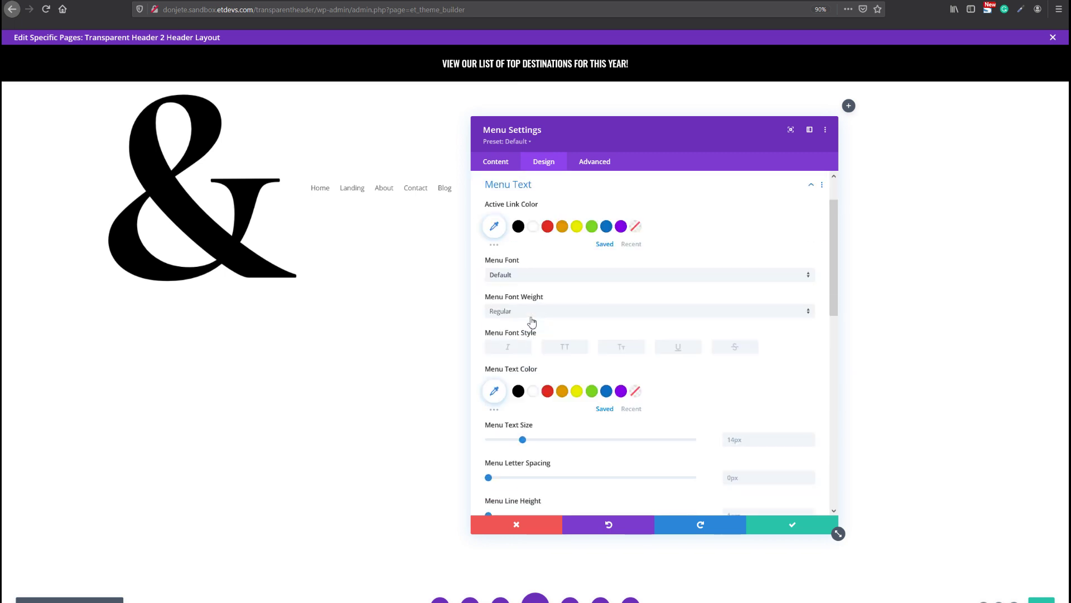
pyautogui.click(526, 276)
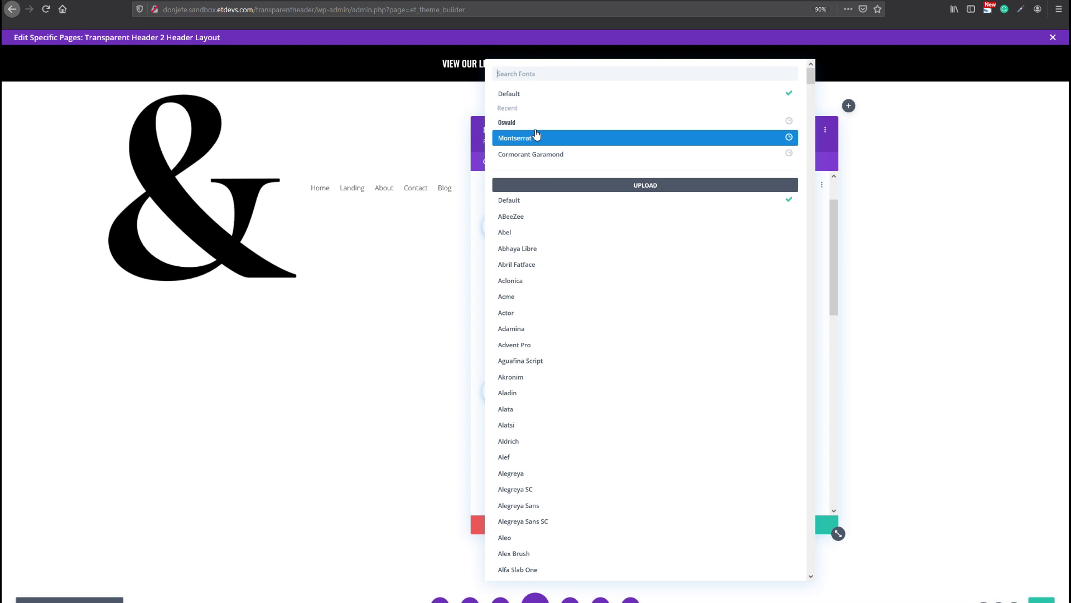
pyautogui.click(535, 127)
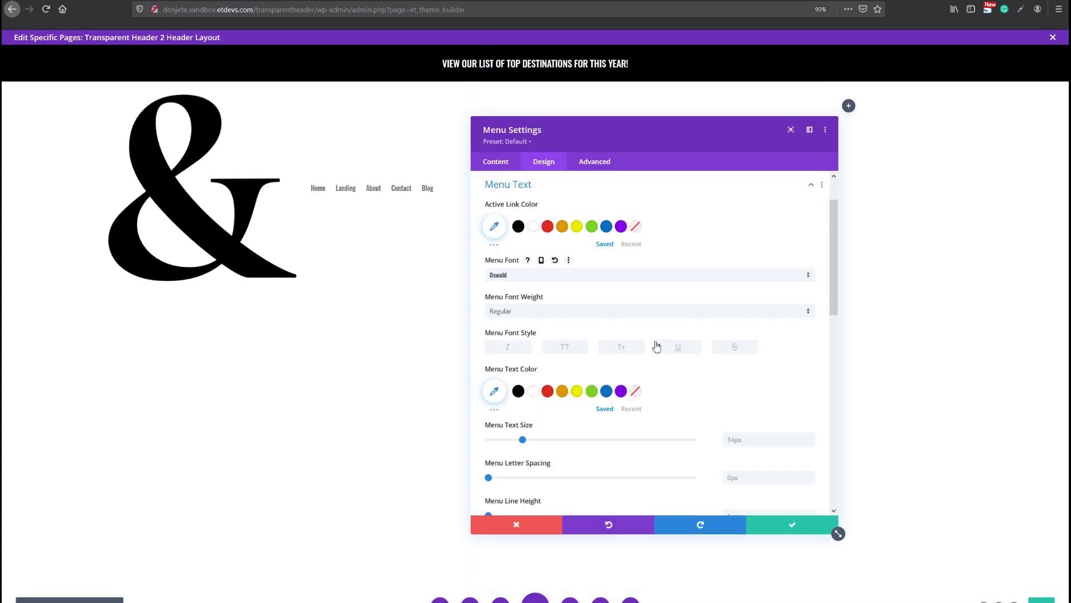
pyautogui.click(585, 312)
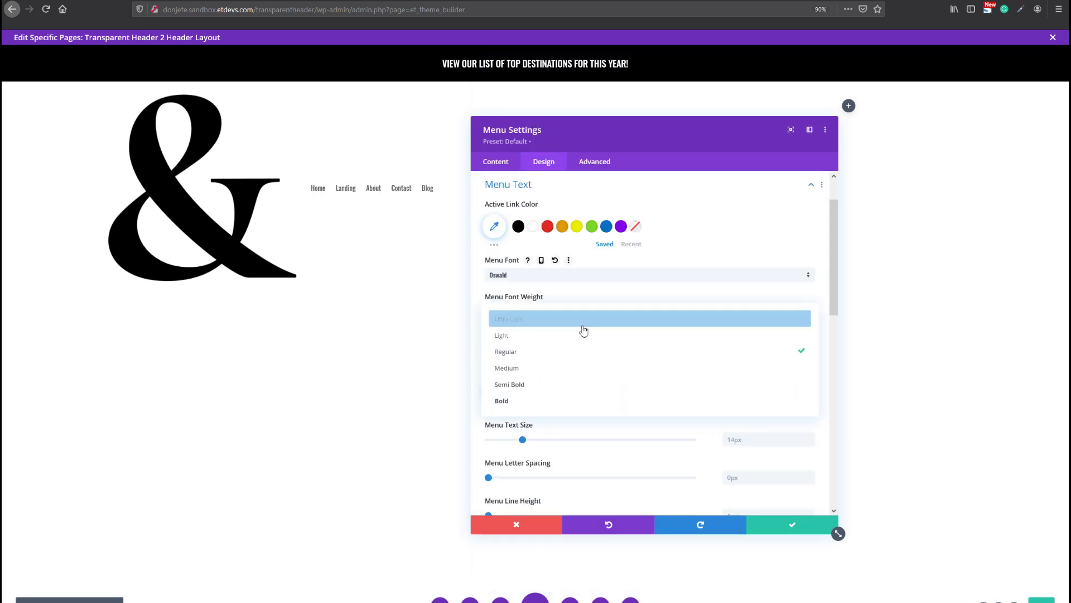
pyautogui.click(531, 401)
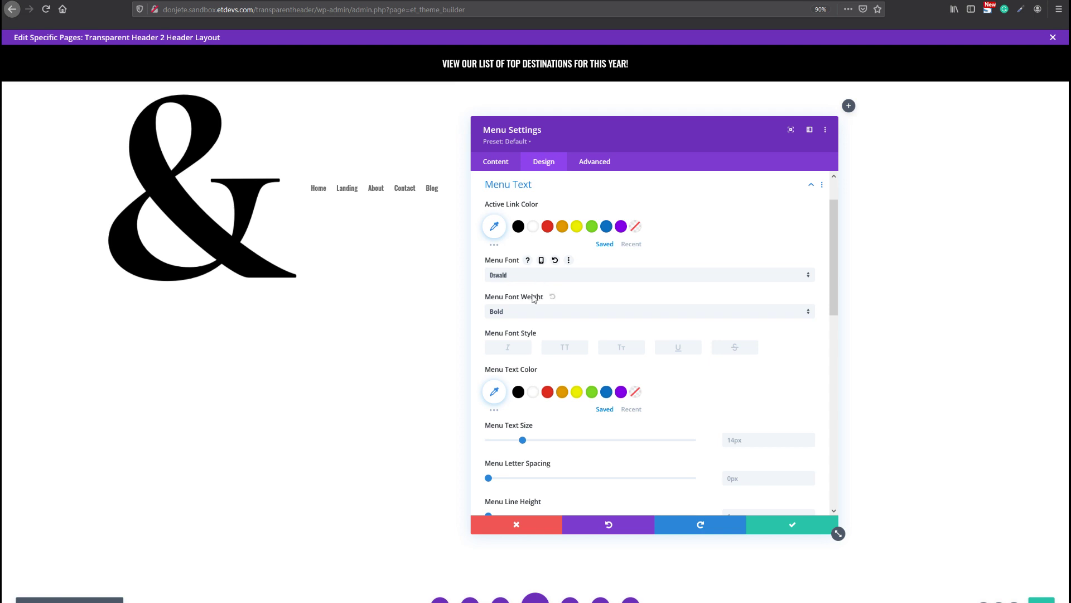
pyautogui.click(554, 352)
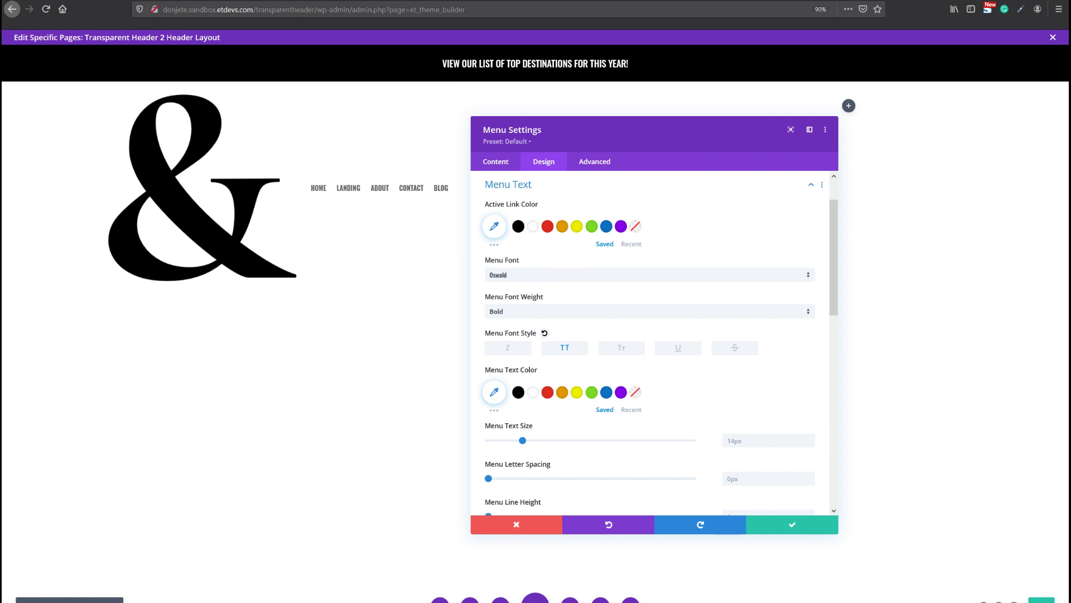
# Step: Set the menu text color to #efefef and the menu text size to 18px
pyautogui.click(494, 392)
pyautogui.write('#efefef')
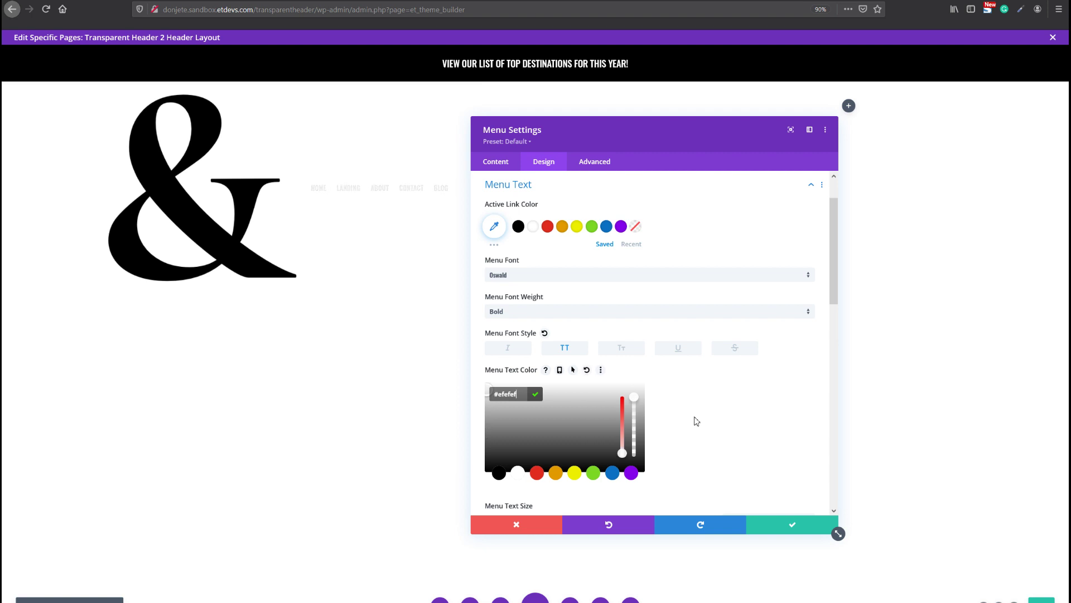
pyautogui.click(696, 421)
pyautogui.scroll(-1, 720, 386)
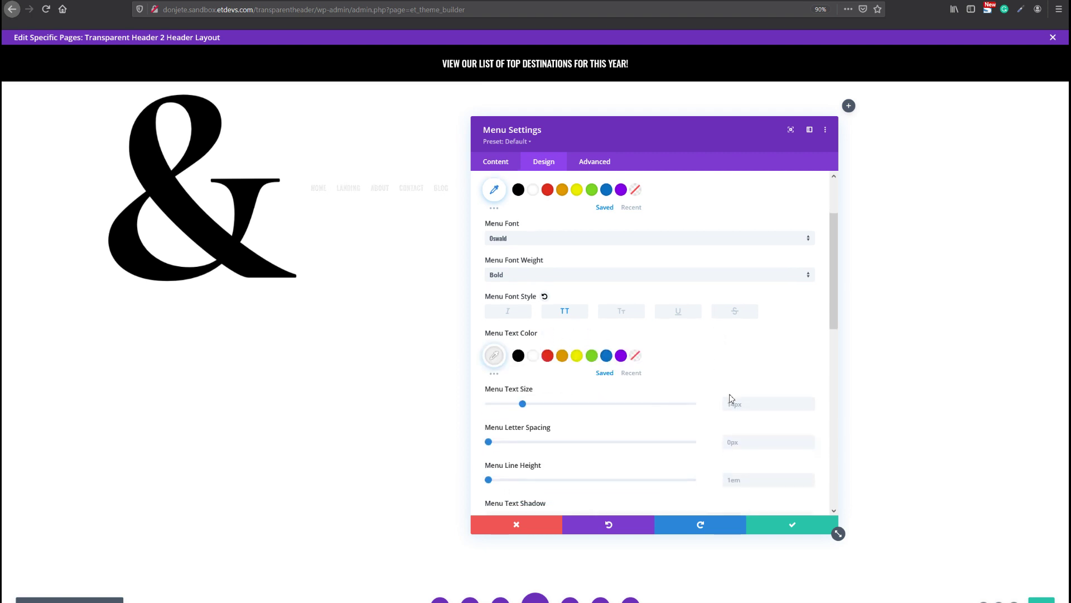
pyautogui.click(733, 402)
pyautogui.write('18')
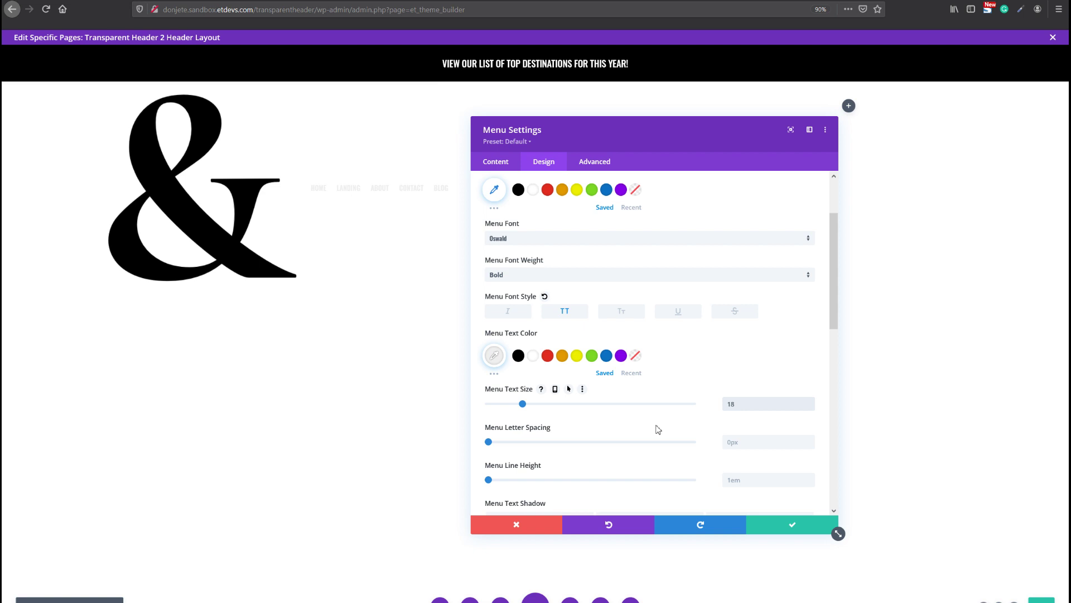
# Step: Align the menu text to the right and move the settings window away from the menu links
pyautogui.scroll(-1, 650, 335)
pyautogui.scroll(-4, 664, 447)
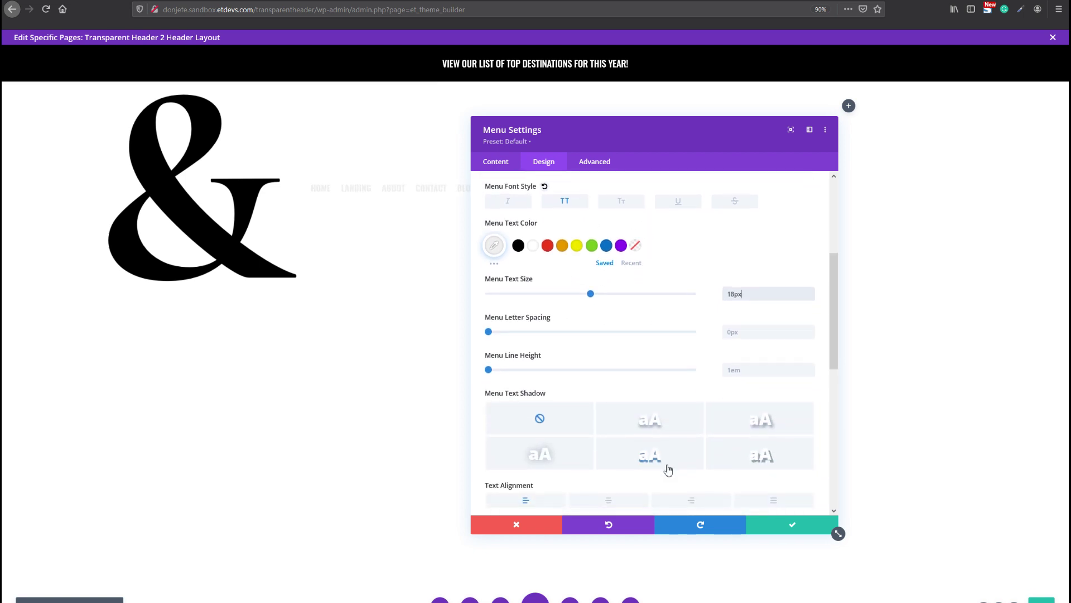
pyautogui.click(691, 463)
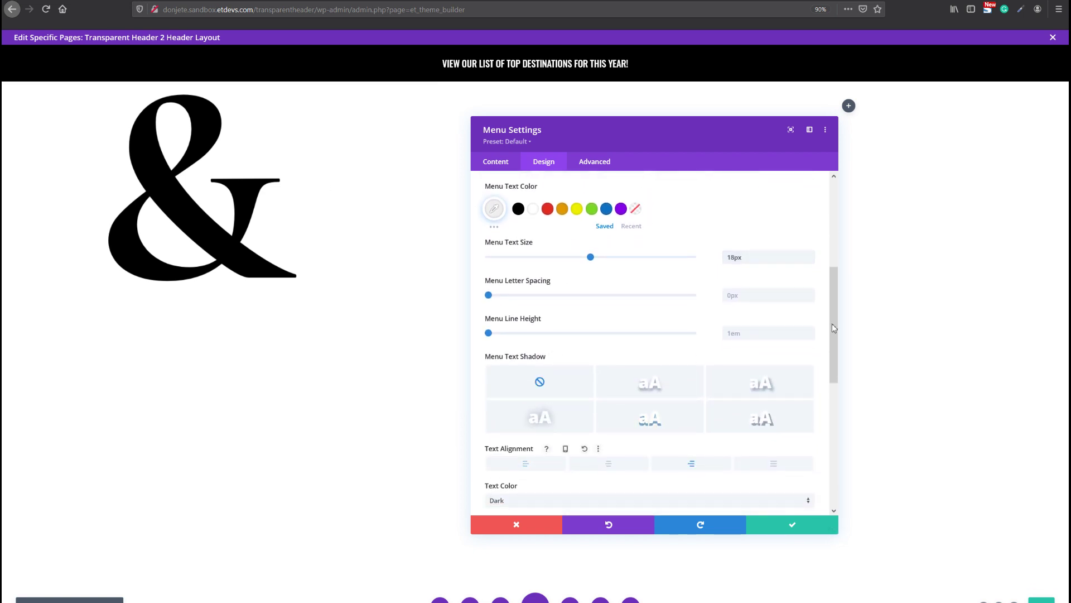
pyautogui.moveTo(704, 125); pyautogui.dragTo(909, 106)
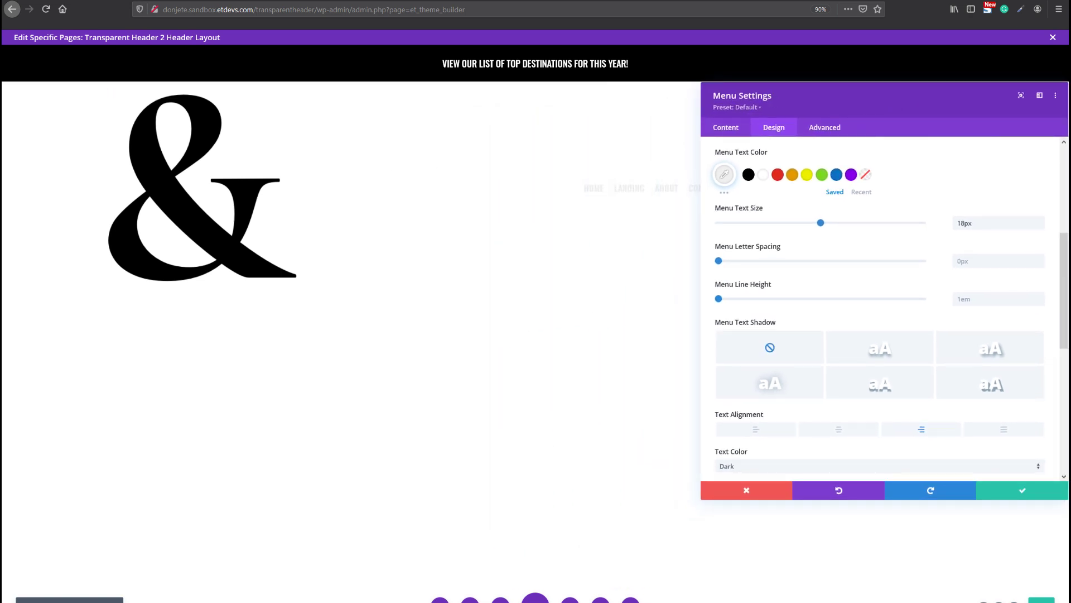
pyautogui.scroll(-3, 879, 394)
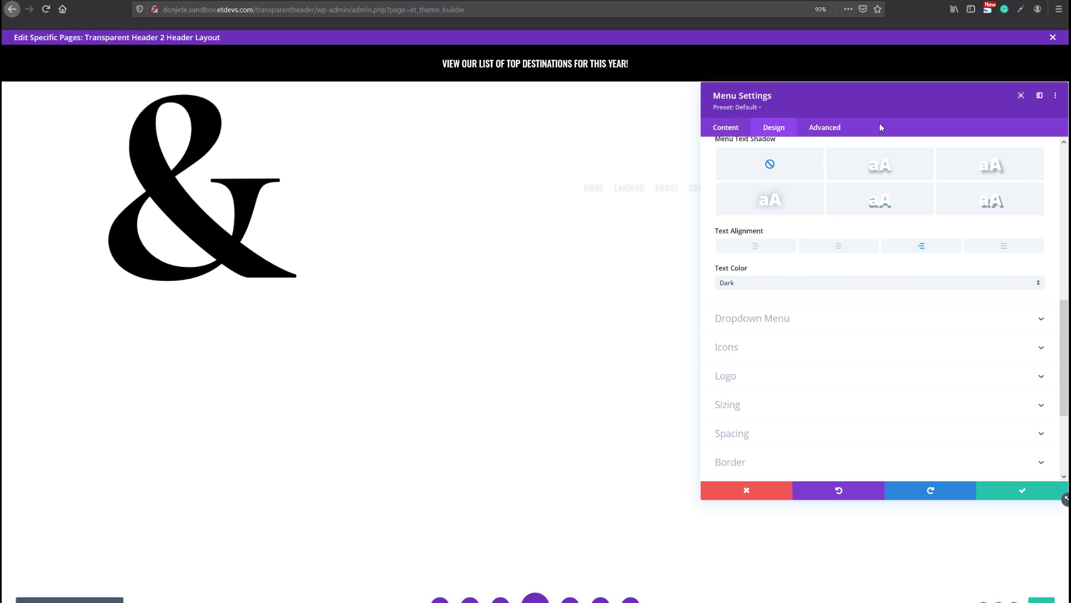
pyautogui.moveTo(859, 99); pyautogui.dragTo(812, 108)
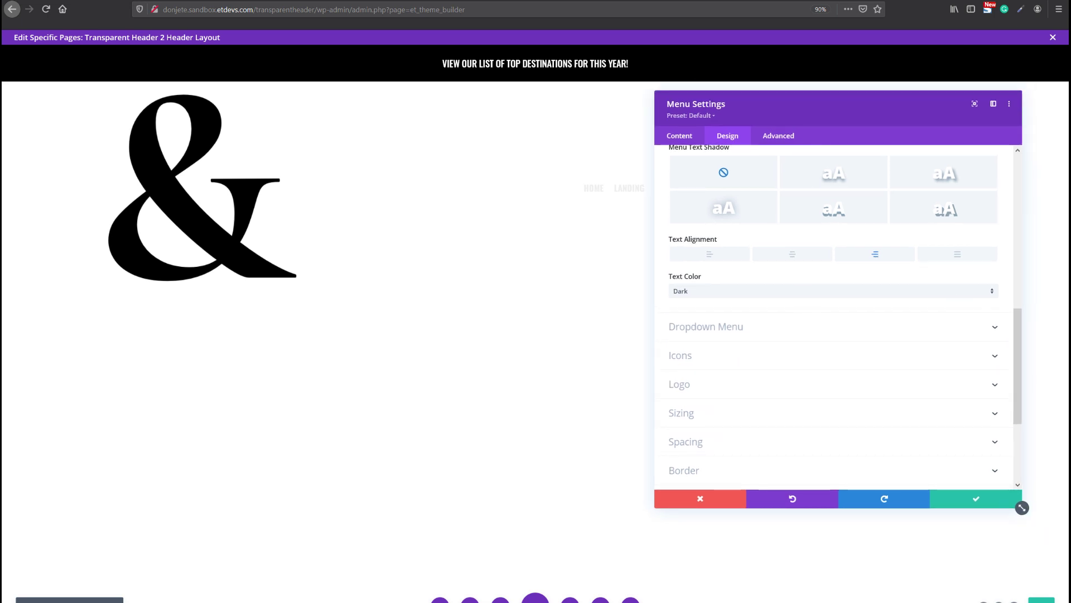
# Step: Set the Dropdown Menu Line Color to the fully transparent rgba(0,0,0,0), checking the mobile menu on the Transparent Header 1 page
pyautogui.click(792, 324)
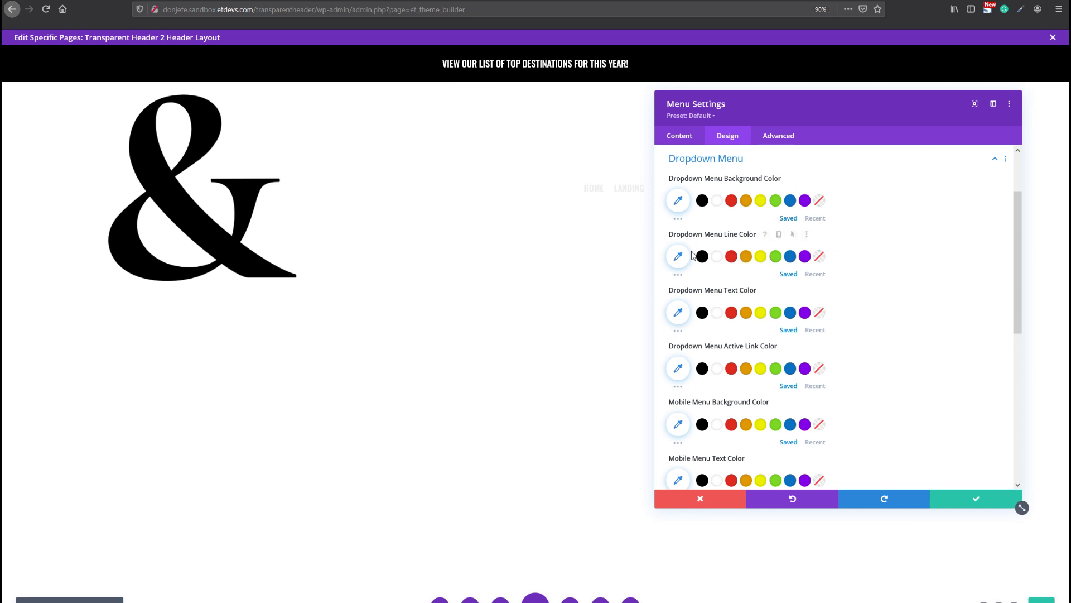
pyautogui.click(679, 258)
pyautogui.hotkey('ctrl', 'v')
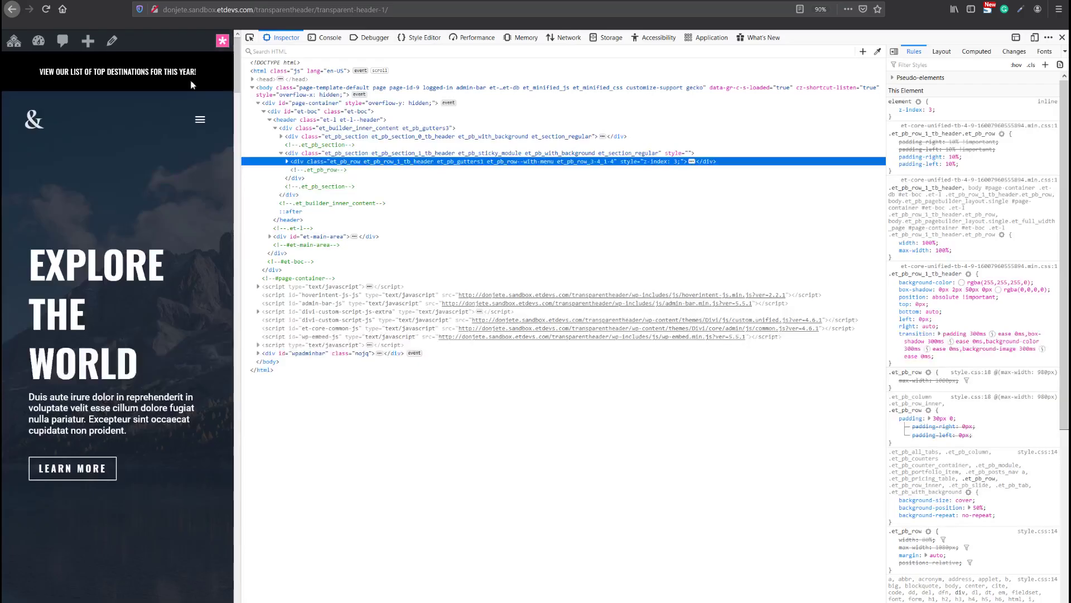
pyautogui.click(199, 119)
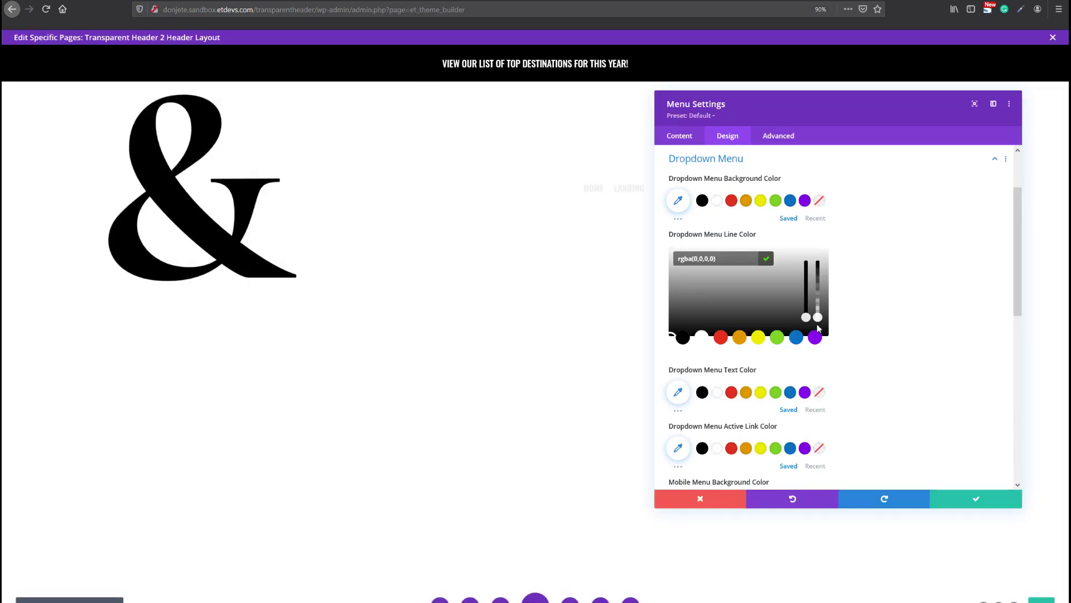
pyautogui.click(899, 304)
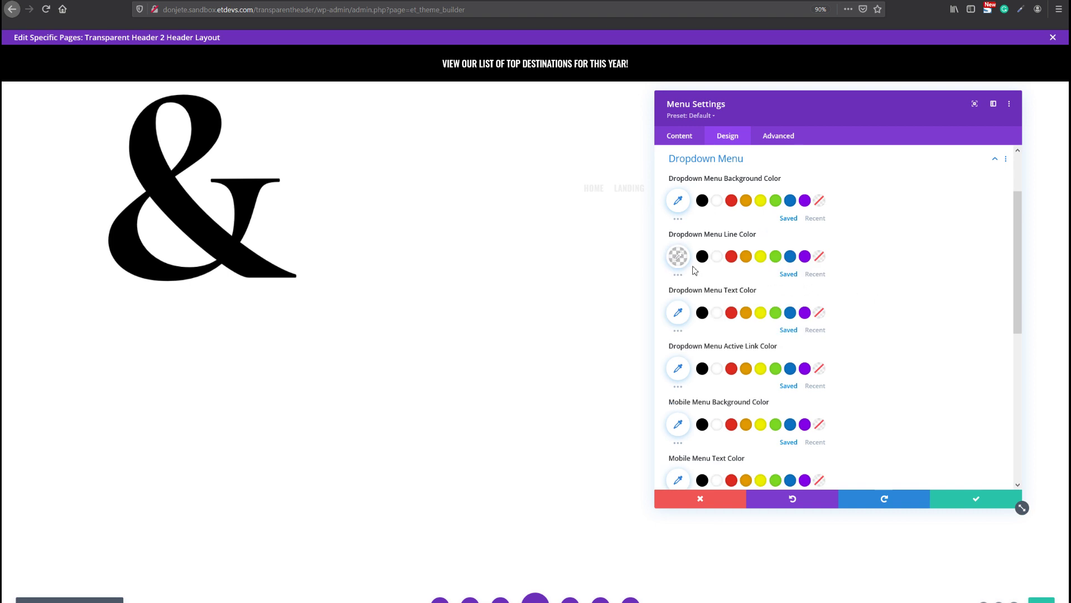
pyautogui.click(678, 256)
pyautogui.click(873, 300)
# Step: Set the Mobile Menu Background Color to rgba(0,0,0,0.95)
pyautogui.scroll(-1, 837, 307)
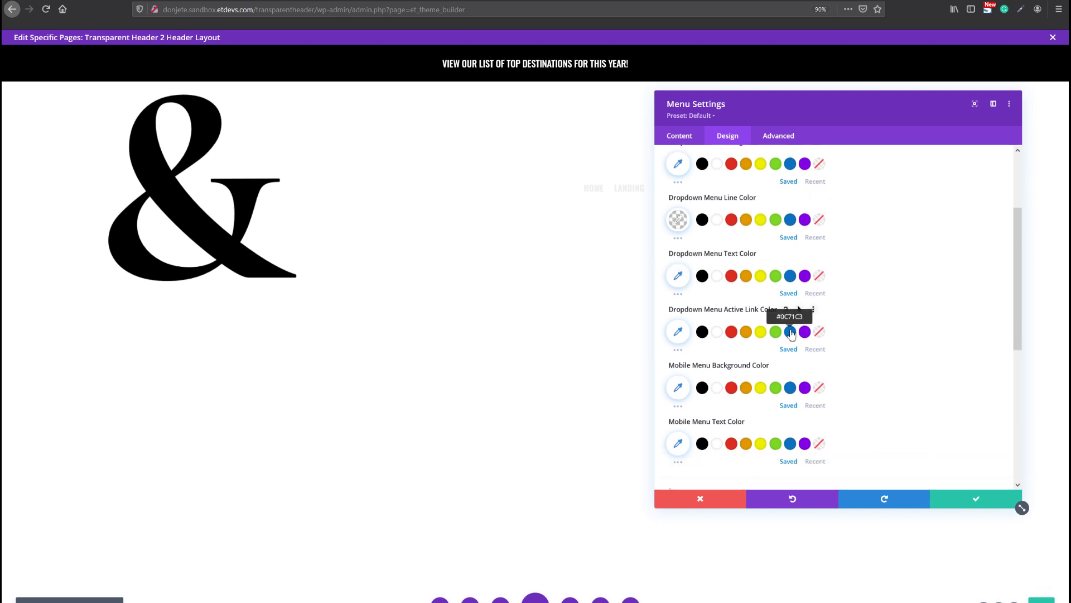
pyautogui.scroll(-1, 790, 335)
pyautogui.click(685, 357)
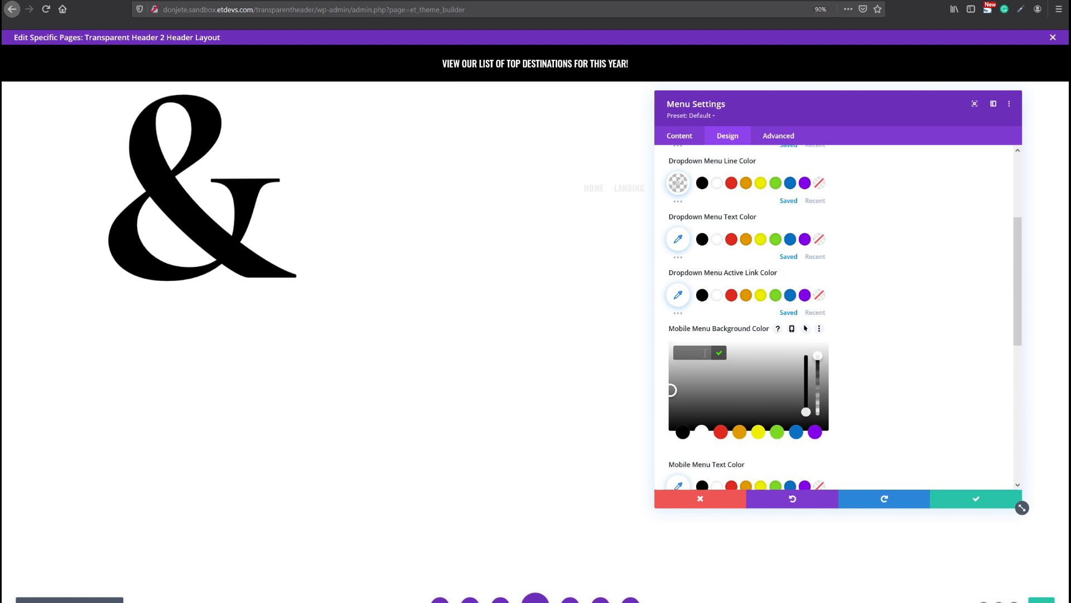
pyautogui.write('rgba(0,0,0,0.95)')
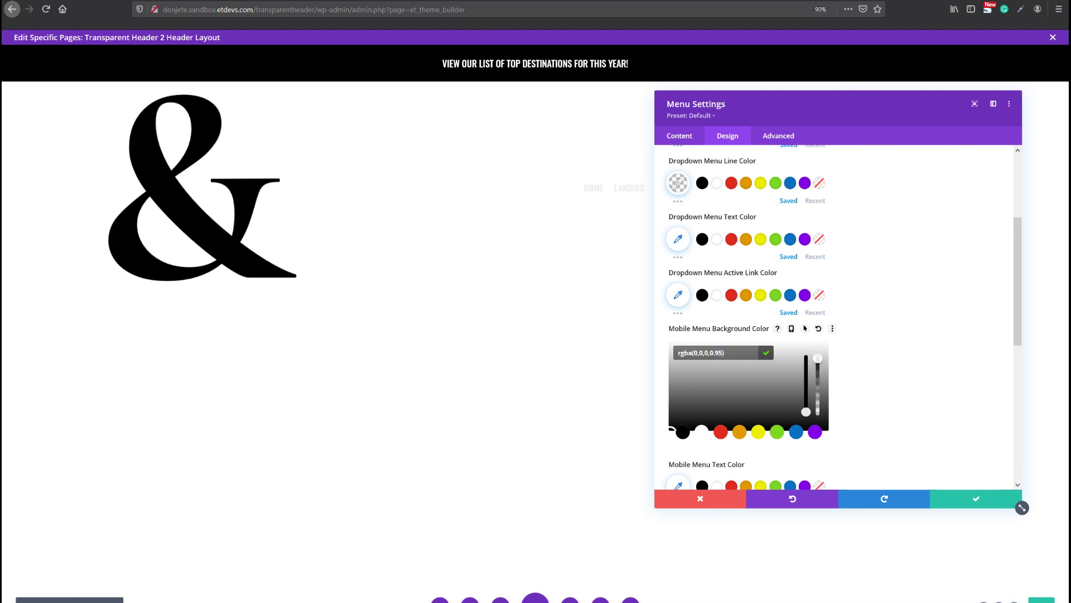
pyautogui.click(887, 366)
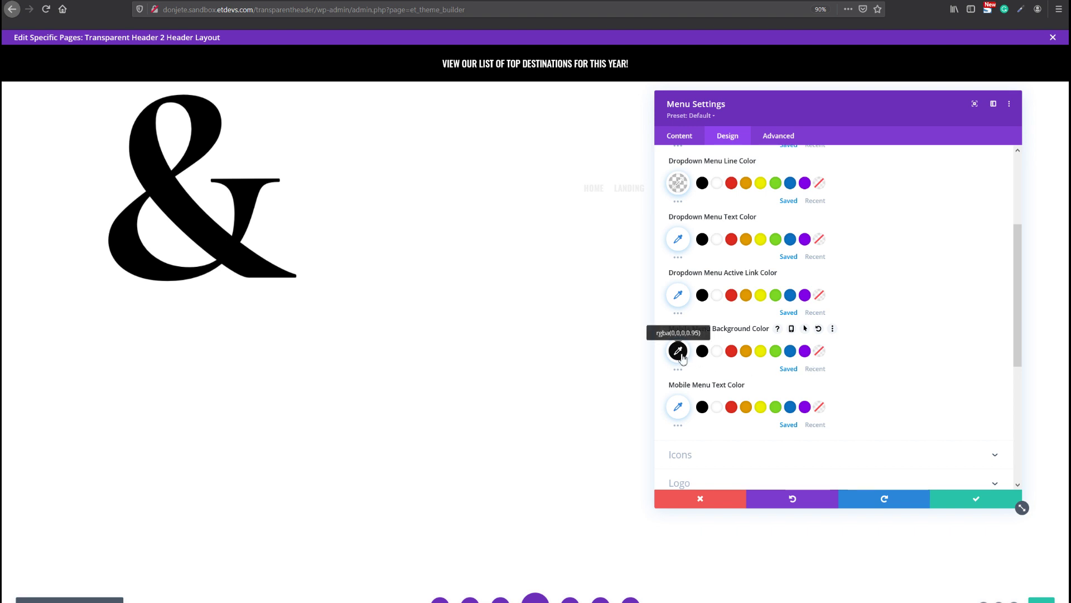
pyautogui.click(678, 351)
pyautogui.click(883, 365)
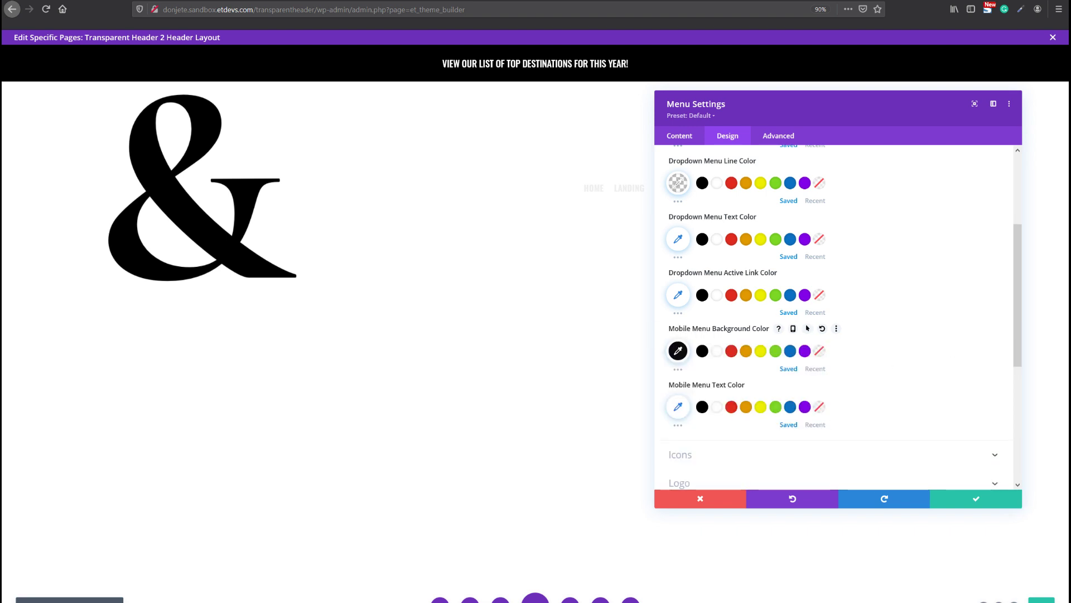
# Step: Set the menu's shopping cart, search and hamburger menu icon colors to white (#FFFFFF)
pyautogui.scroll(-2, 686, 370)
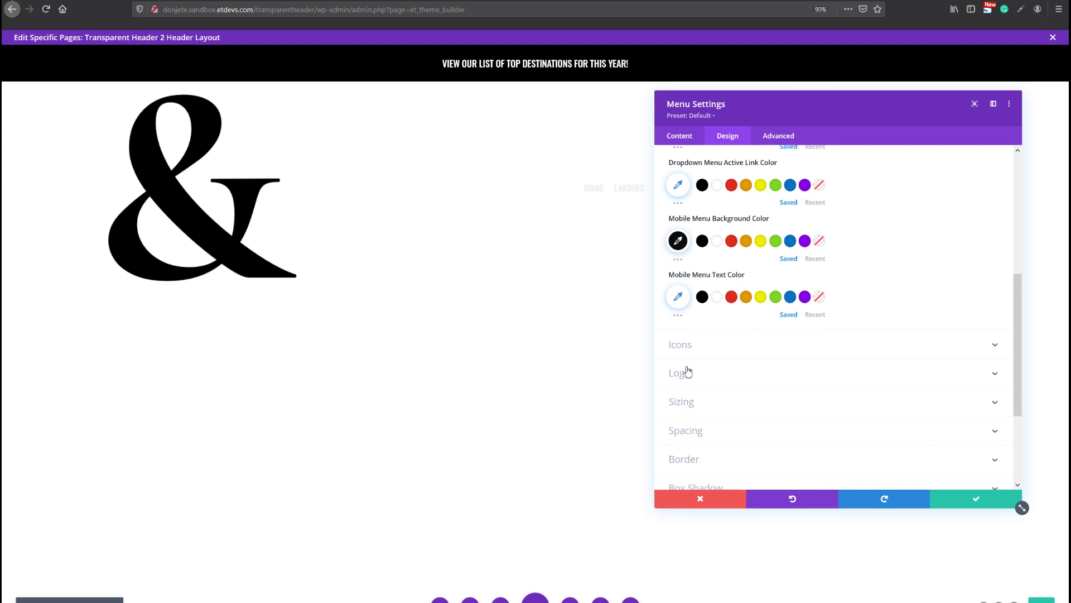
pyautogui.click(692, 345)
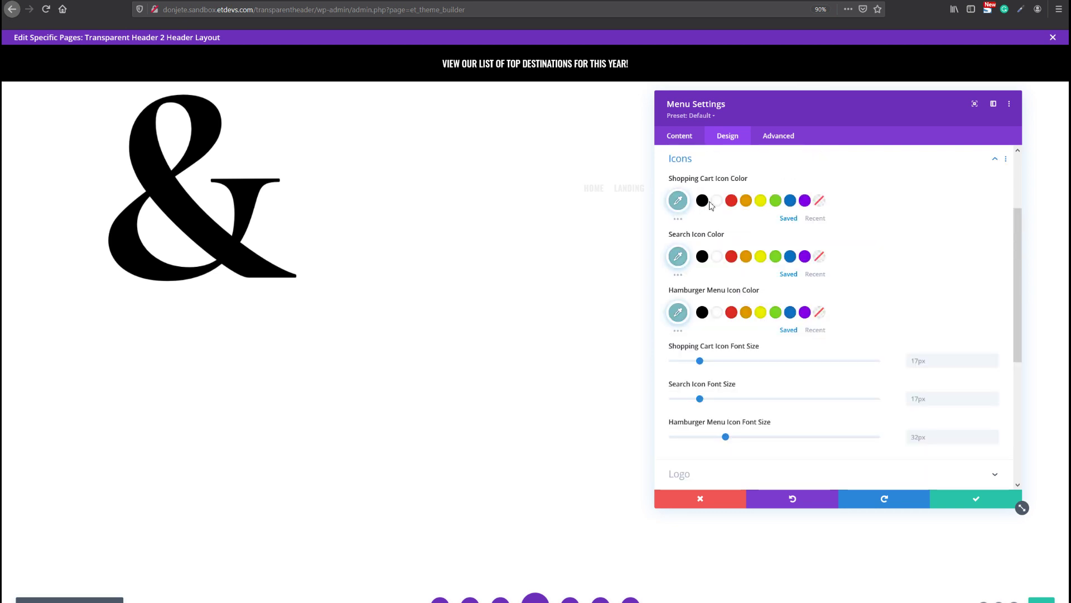
pyautogui.click(718, 201)
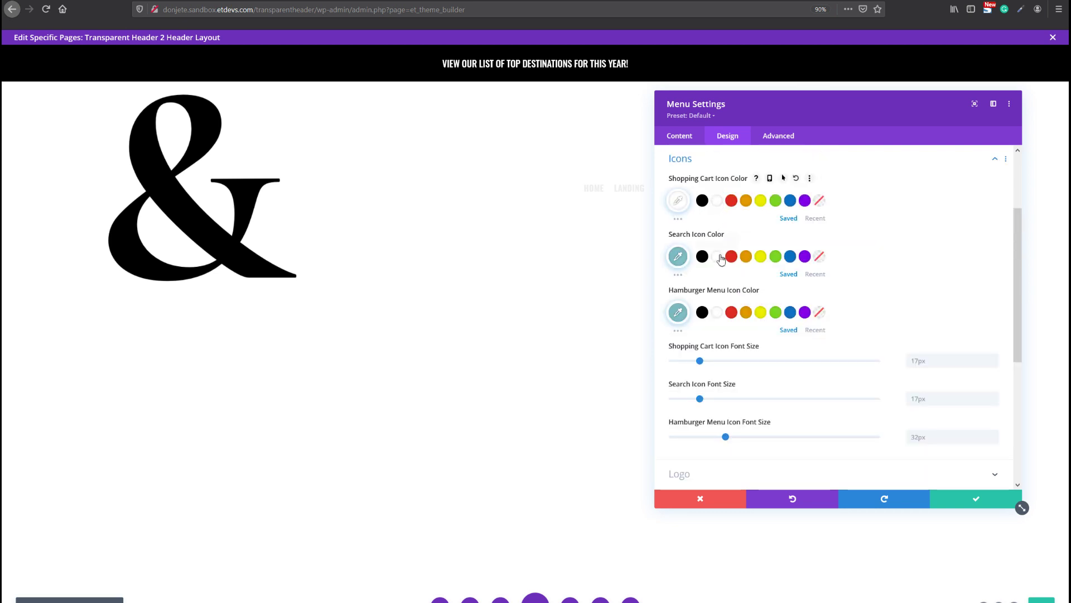
pyautogui.click(718, 256)
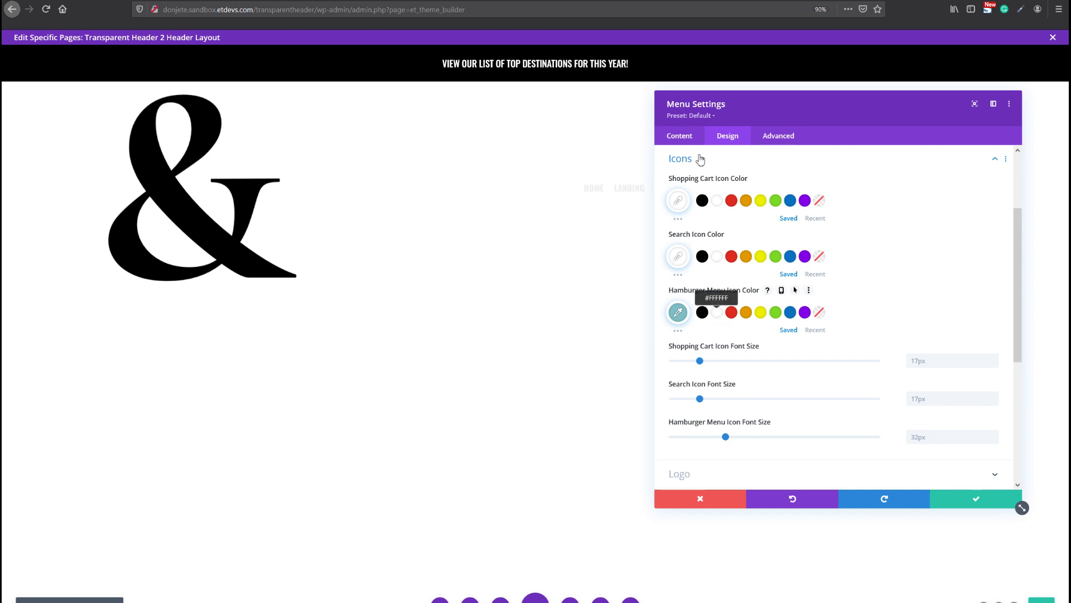
pyautogui.click(717, 313)
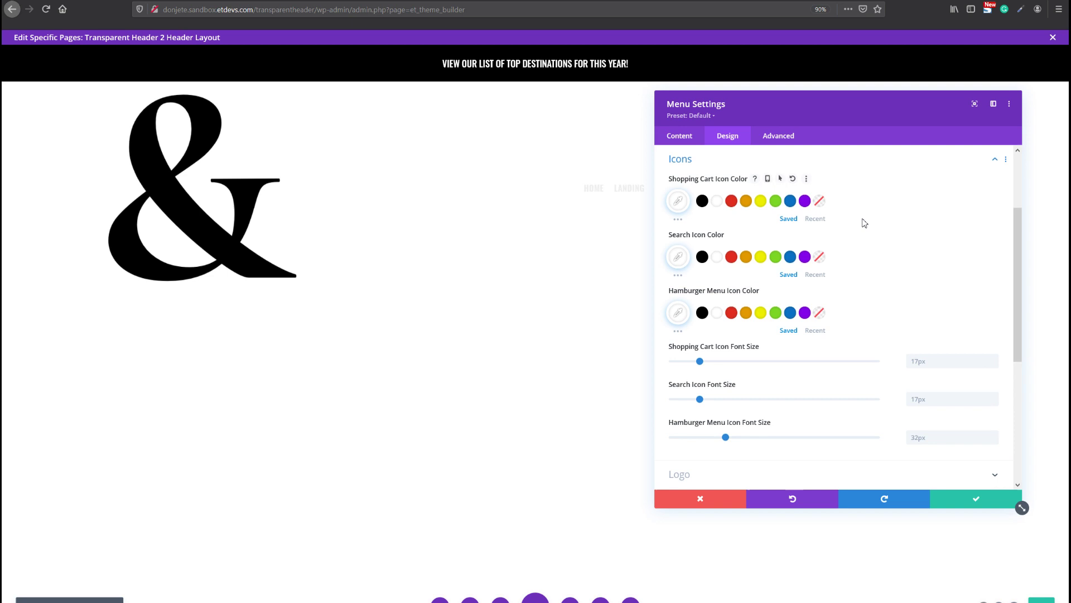
pyautogui.scroll(3, 864, 224)
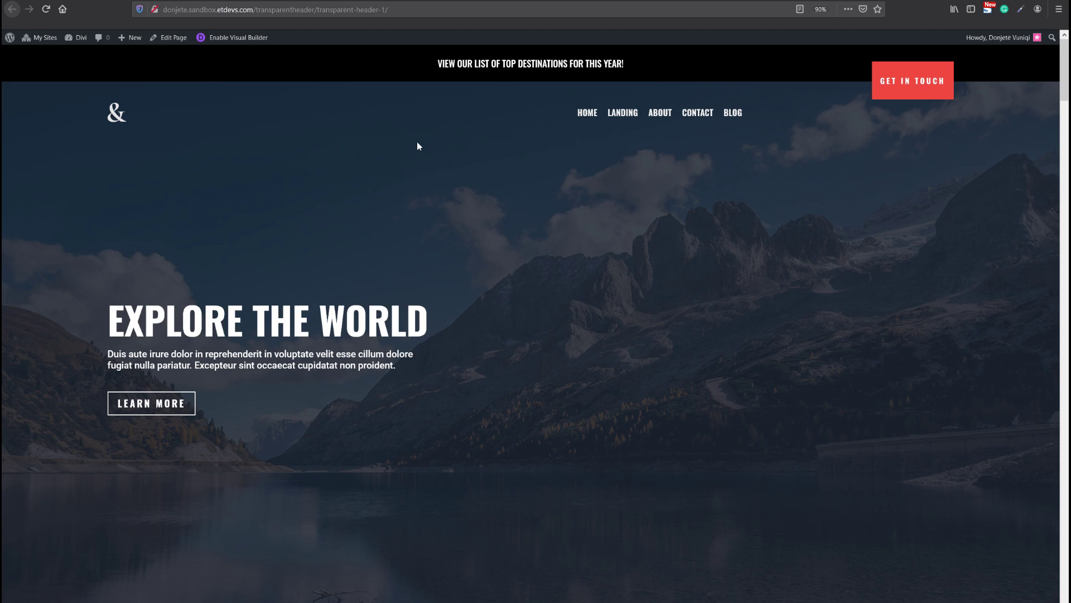
# Step: Examine how the logo and menu of the Transparent Header 1 page look before and after scrolling
pyautogui.scroll(-2, 421, 160)
pyautogui.scroll(2, 419, 159)
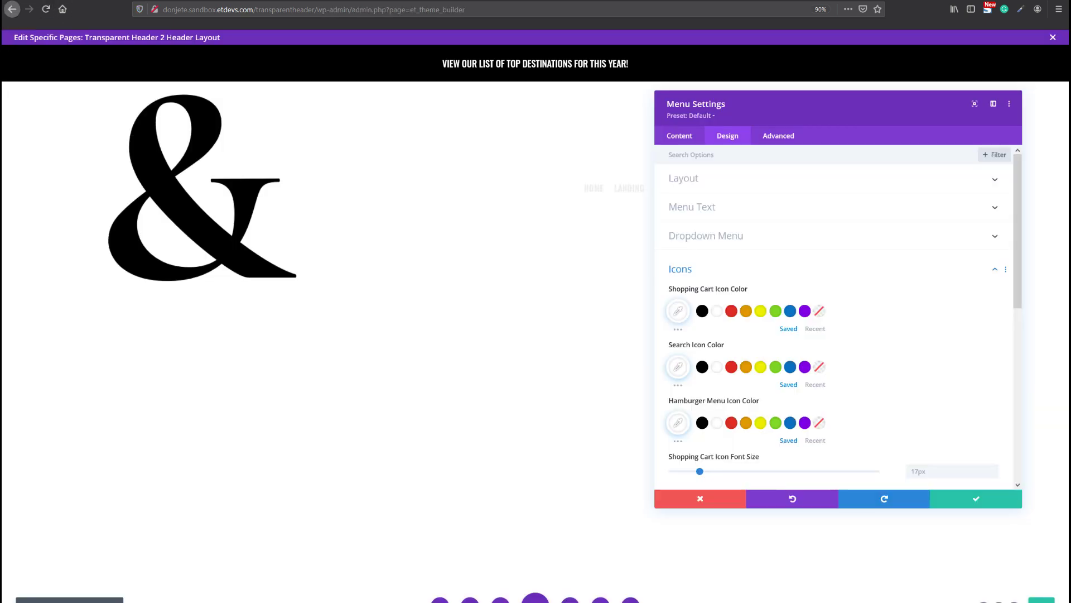
pyautogui.moveTo(950, 303)
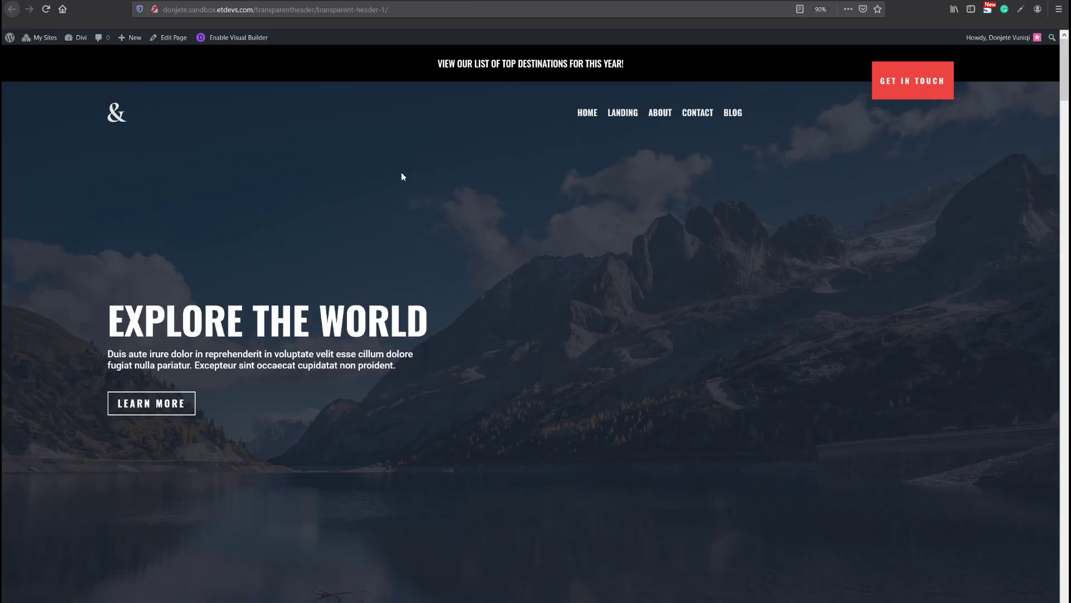
pyautogui.scroll(-1, 403, 173)
pyautogui.scroll(-2, 405, 174)
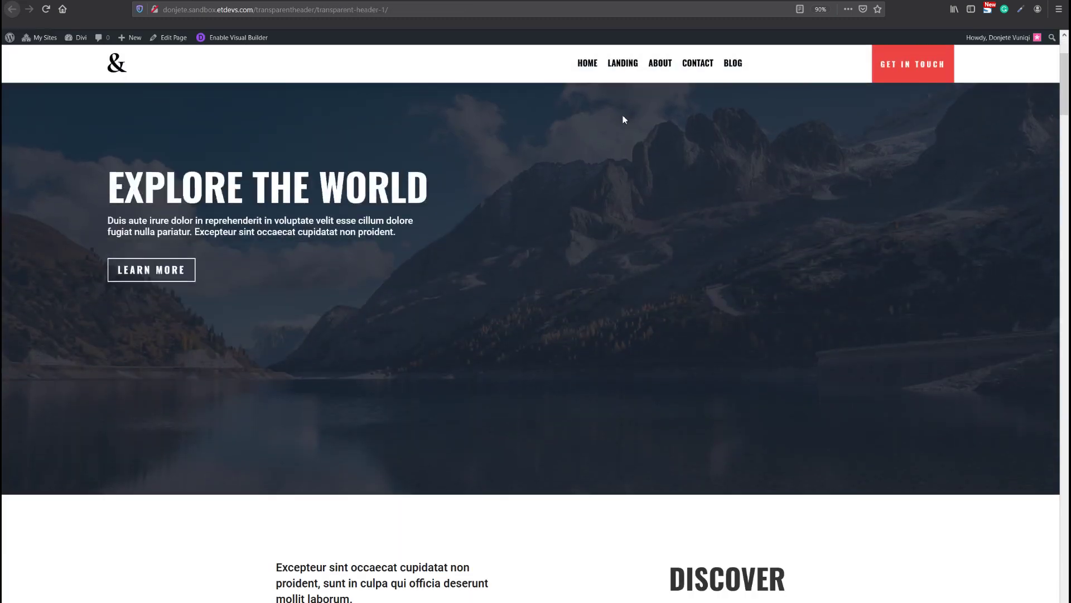
pyautogui.scroll(1, 617, 111)
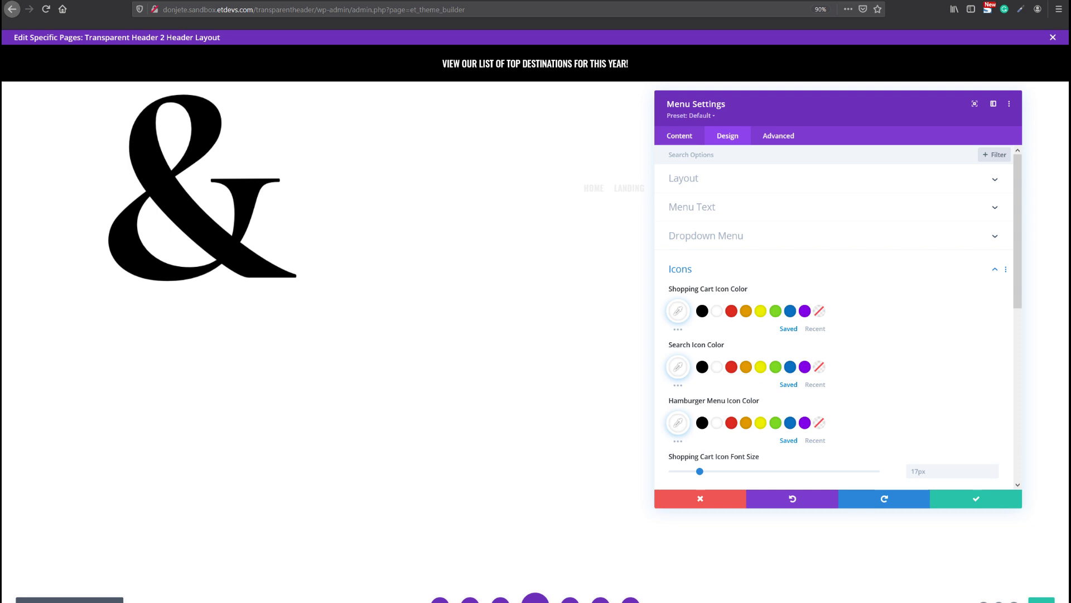
# Step: Set the Image Invert of the menu logo to 90%
pyautogui.scroll(-6, 837, 346)
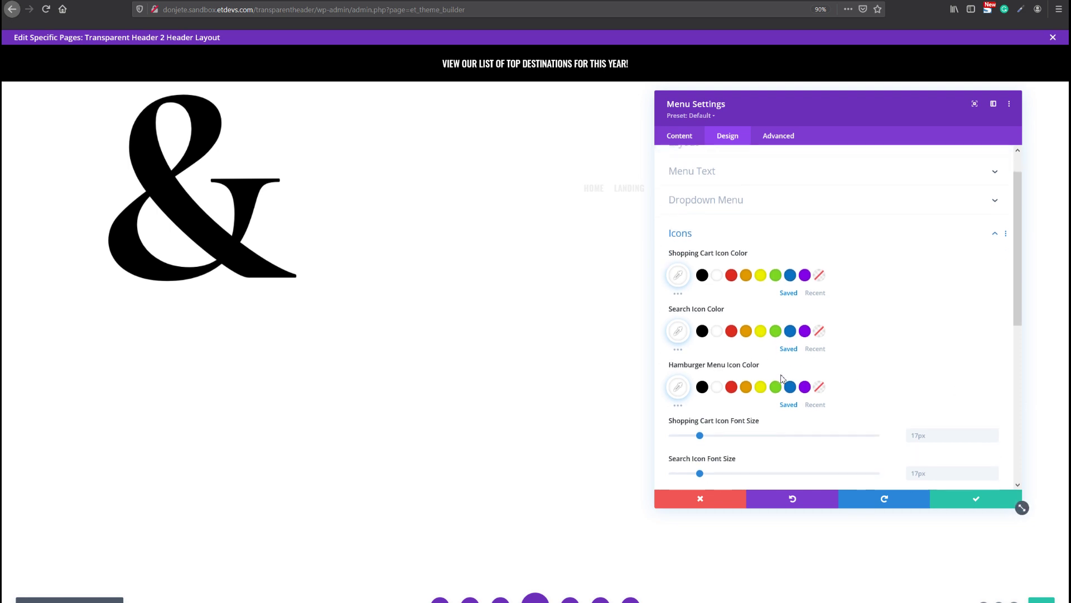
pyautogui.click(738, 247)
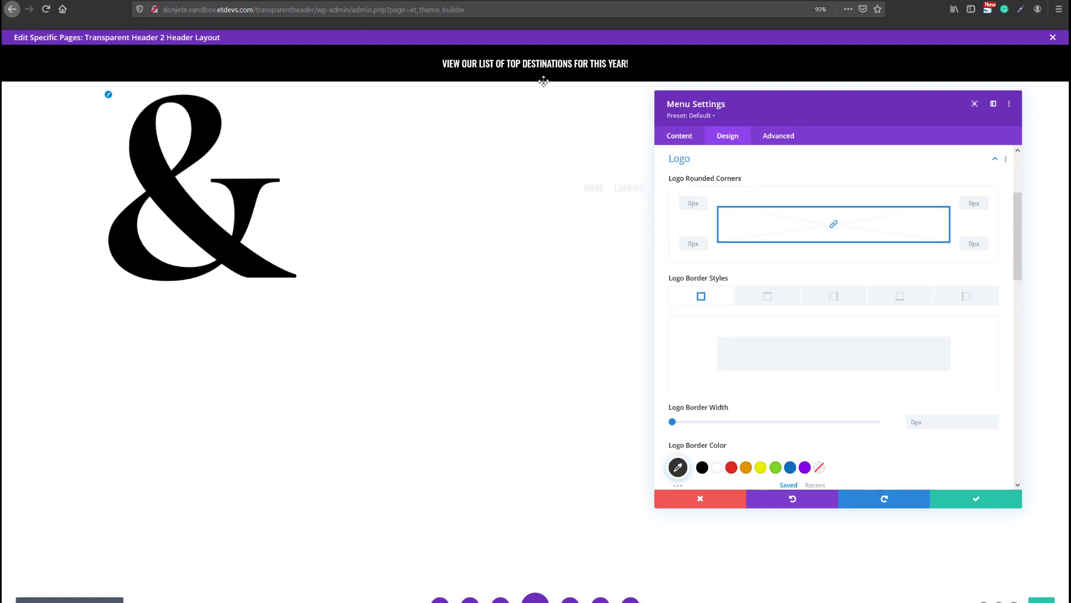
pyautogui.scroll(-3, 862, 284)
pyautogui.scroll(-5, 868, 305)
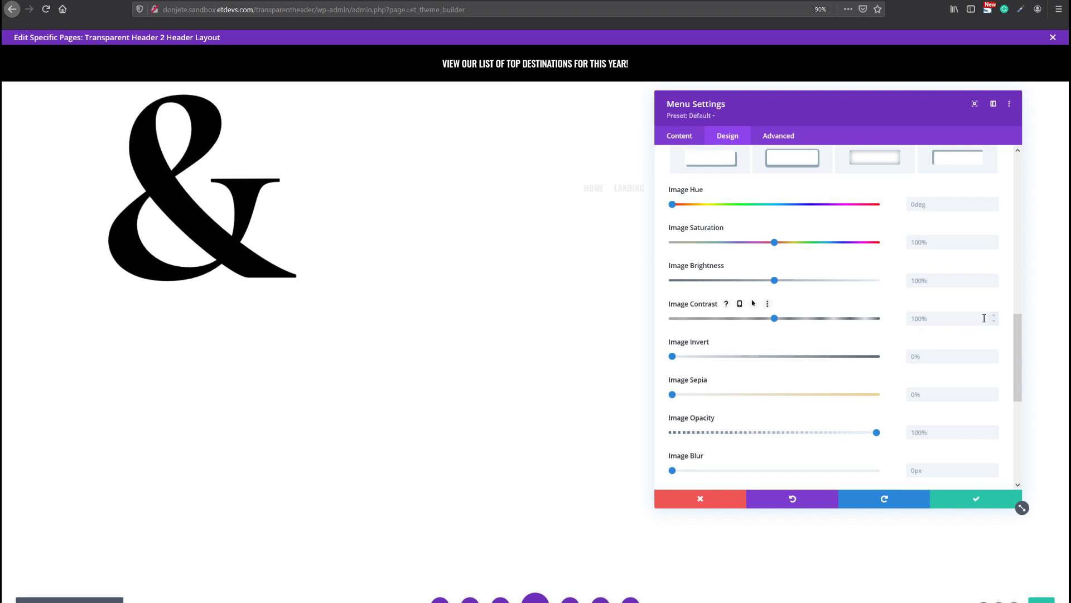
pyautogui.scroll(-1, 942, 360)
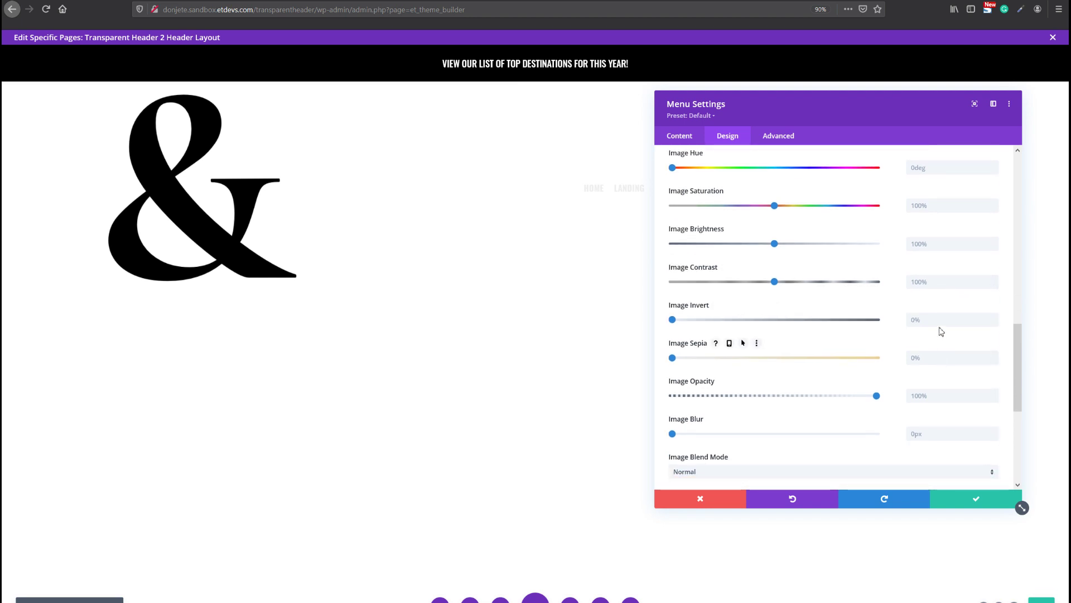
pyautogui.write('90%')
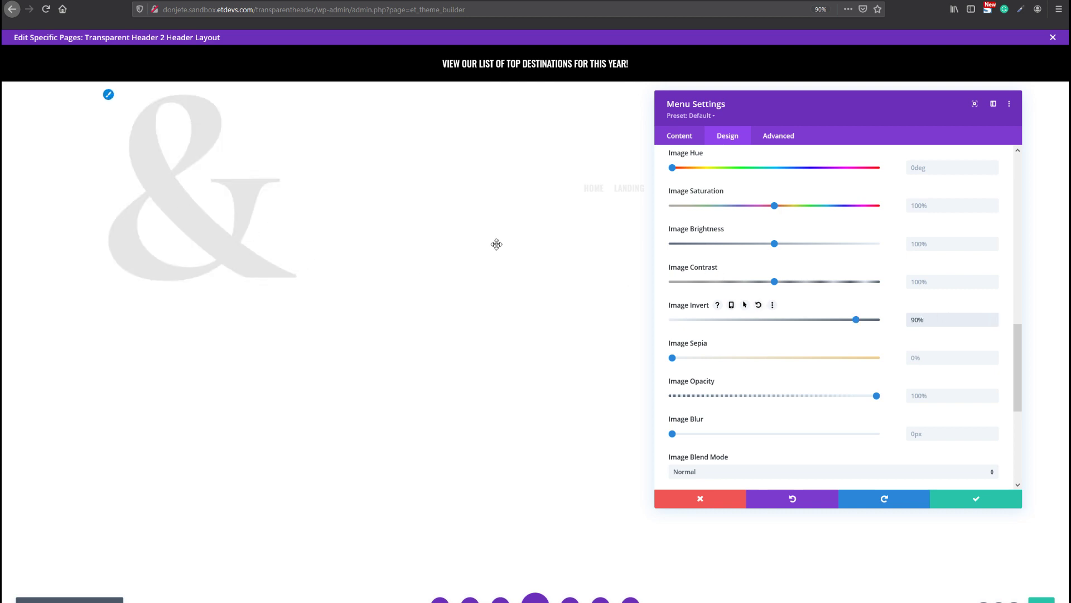
# Step: Set the Logo Max Height to 40px and move the settings window away from the menu links
pyautogui.moveTo(786, 106); pyautogui.dragTo(746, 131)
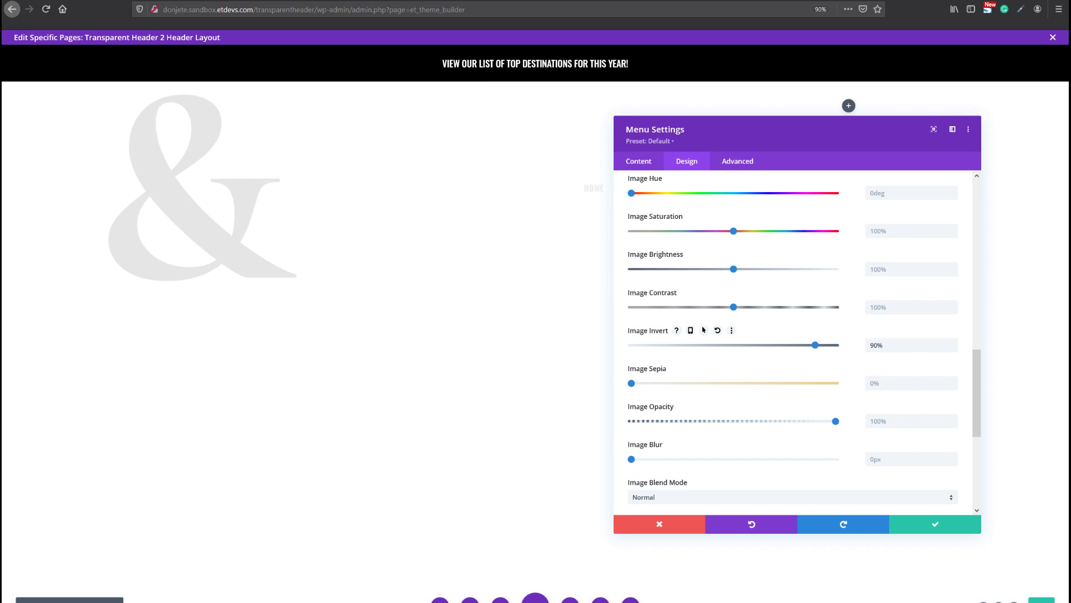
pyautogui.scroll(-5, 781, 447)
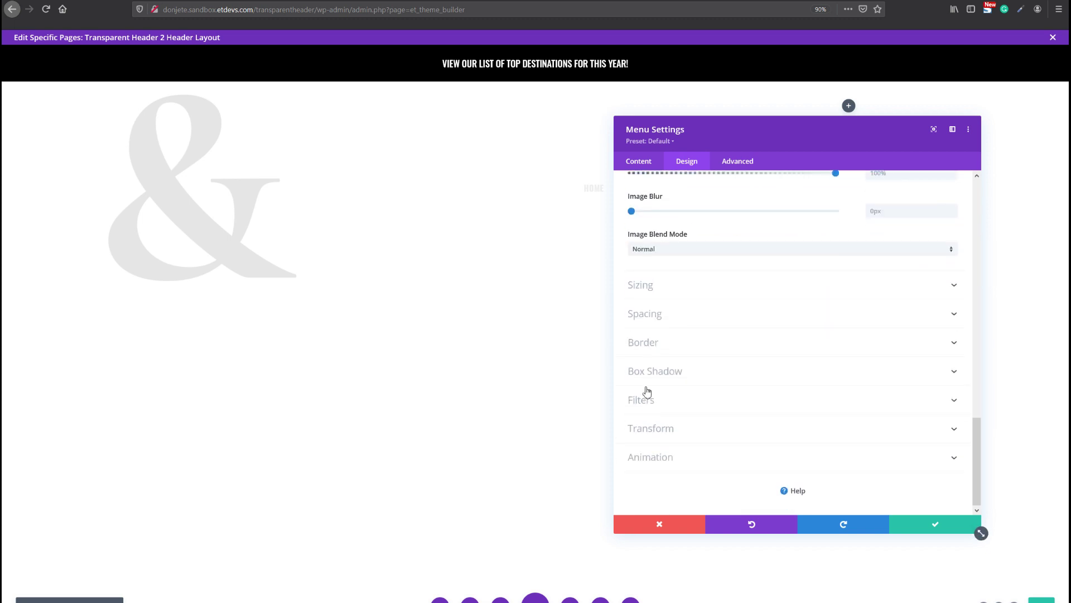
pyautogui.click(677, 286)
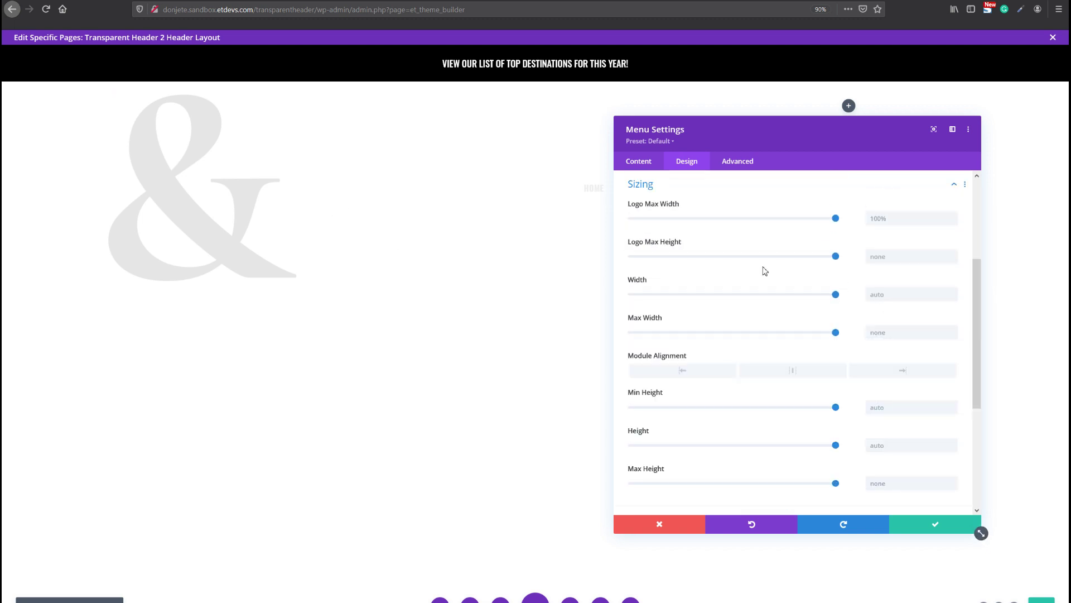
pyautogui.click(872, 260)
pyautogui.write('40')
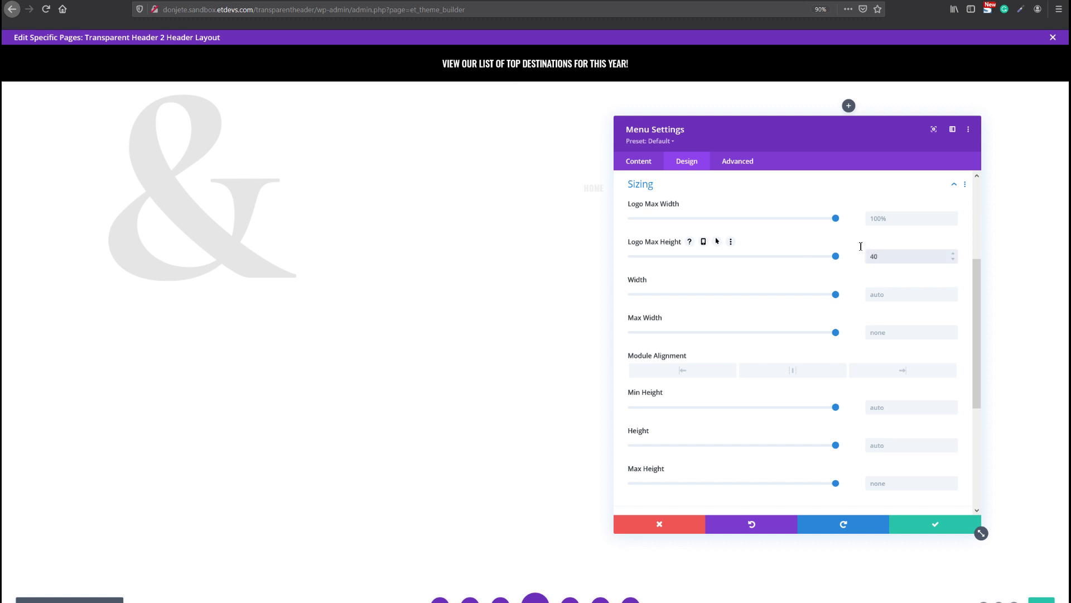
pyautogui.write('px')
pyautogui.moveTo(790, 139); pyautogui.dragTo(508, 149)
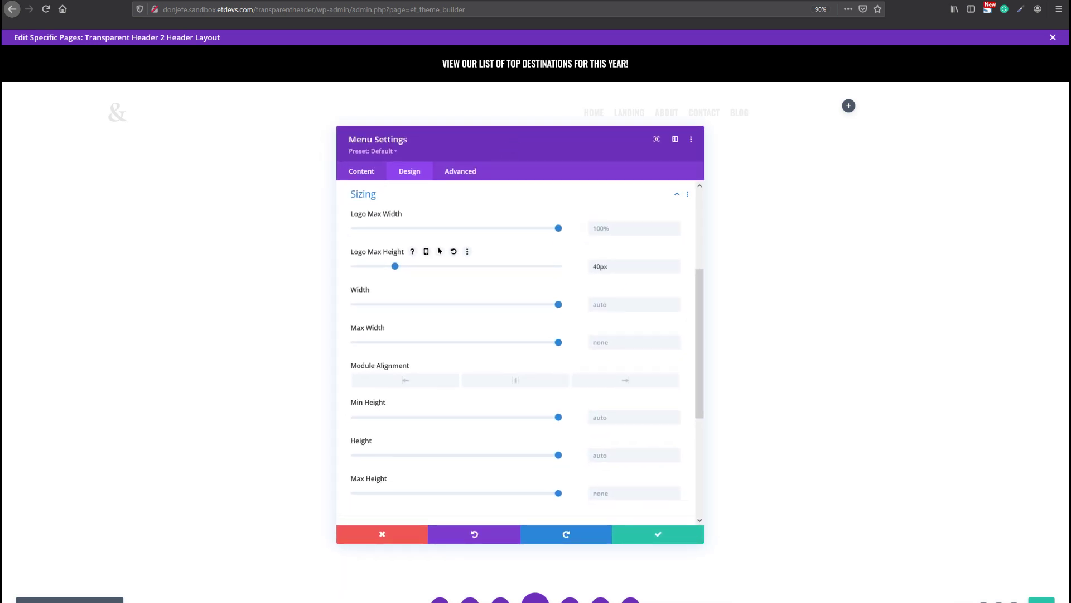
# Step: Enable responsive padding for the menu module and set linked top and bottom padding of 10px for tablet
pyautogui.scroll(-3, 469, 390)
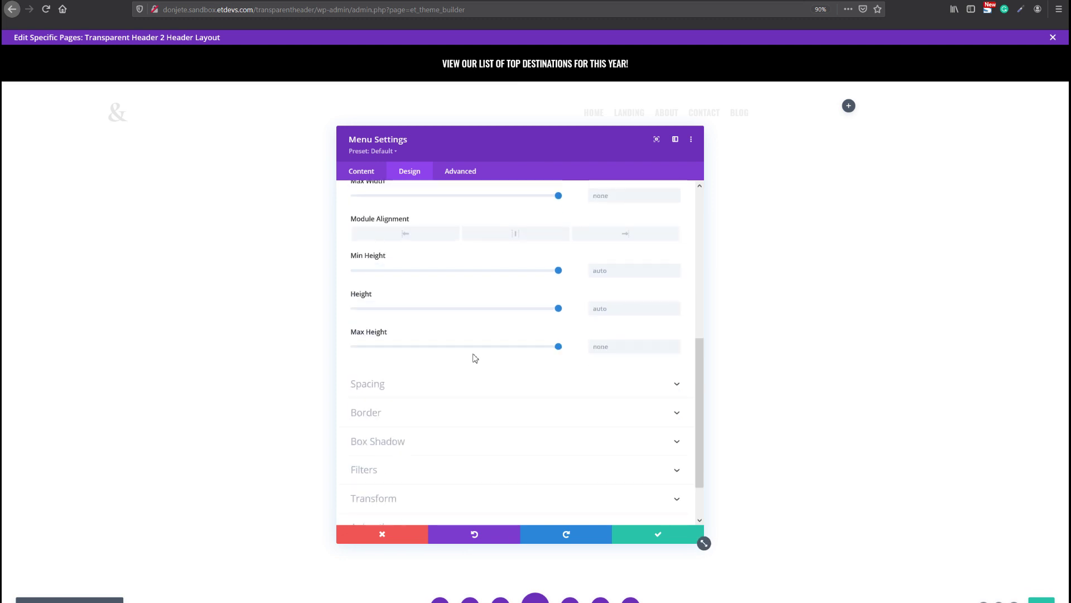
pyautogui.click(387, 391)
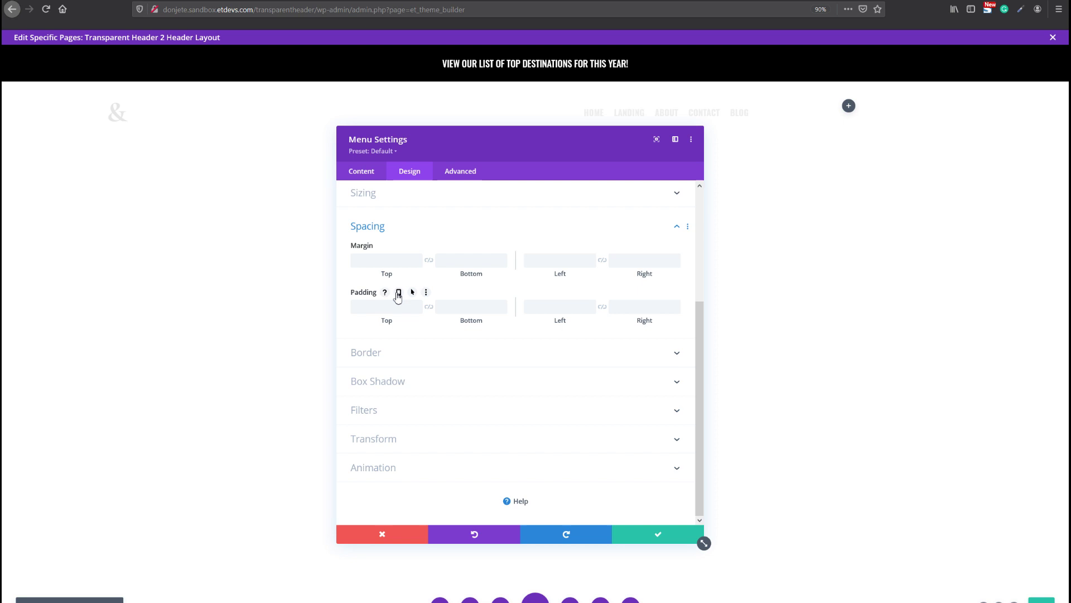
pyautogui.click(398, 292)
pyautogui.click(504, 307)
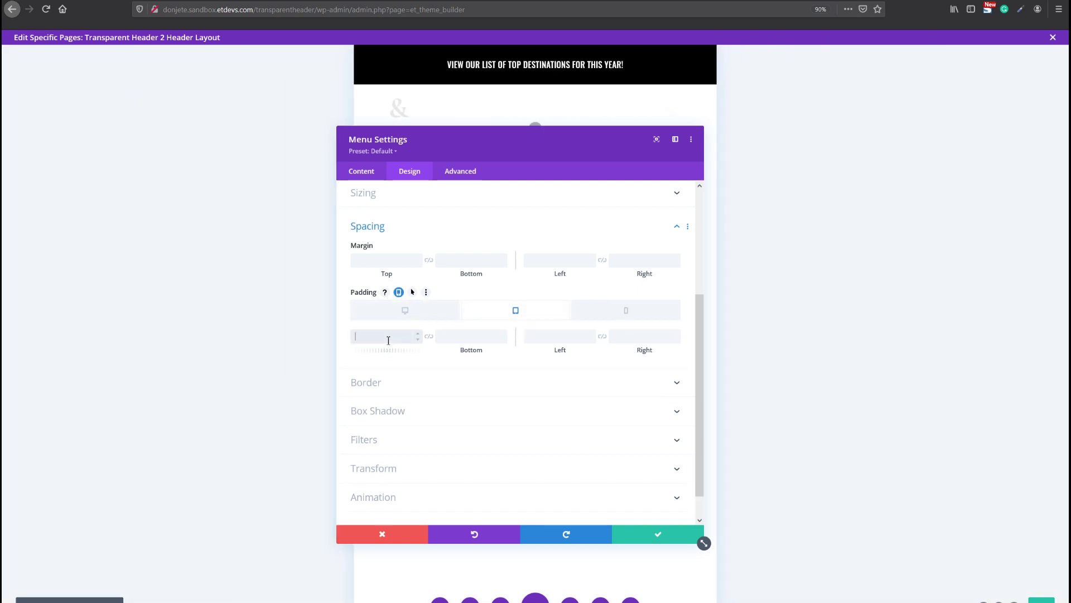
pyautogui.click(389, 341)
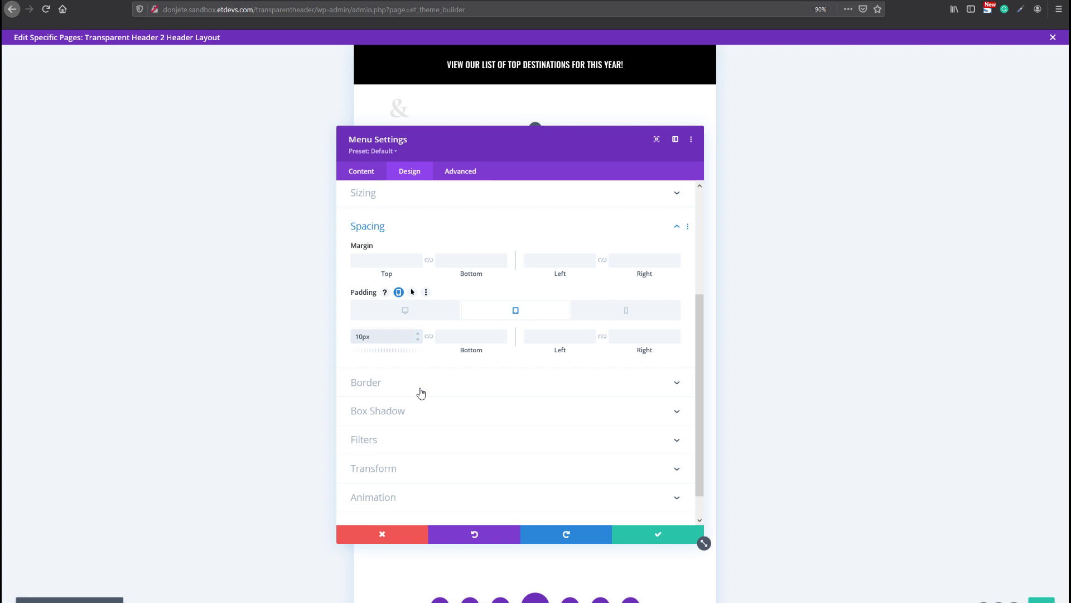
pyautogui.click(428, 335)
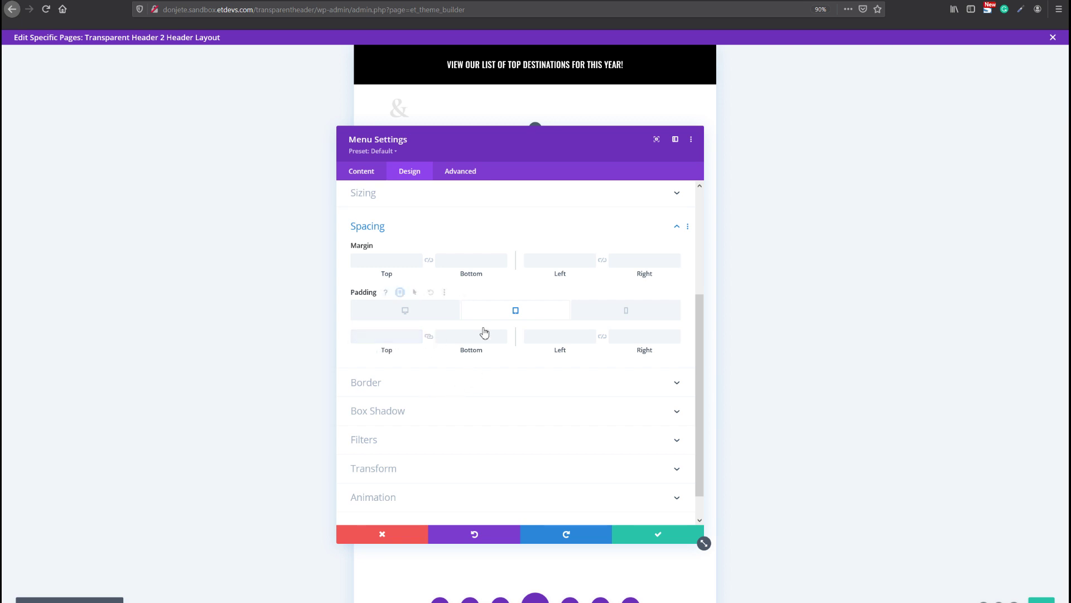
pyautogui.click(385, 340)
pyautogui.write('10px')
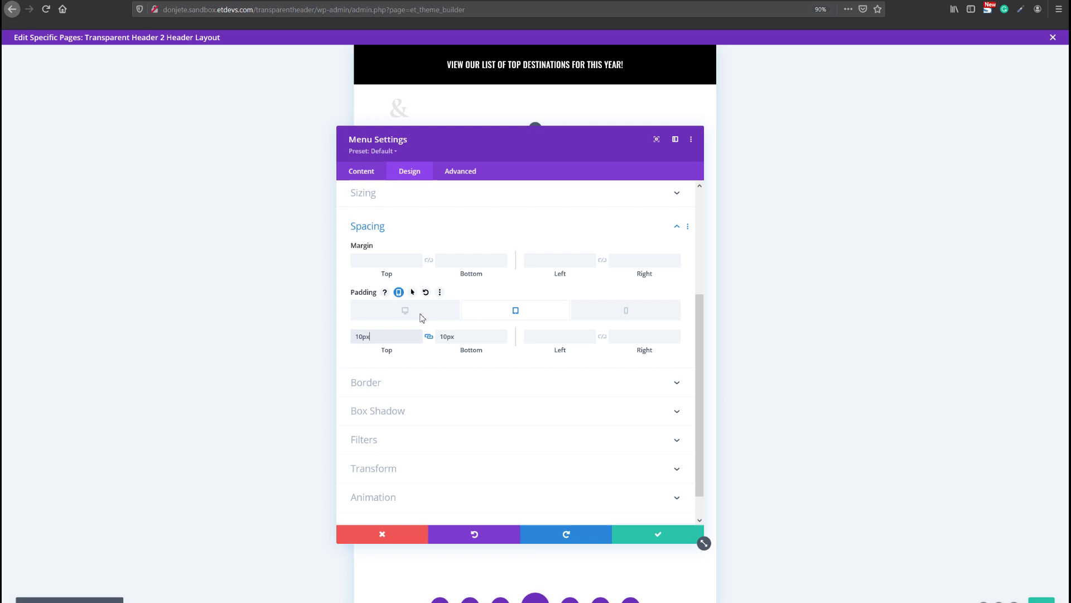
# Step: Collapse the mobile menu on the Transparent Header 1 page and examine its mobile header while scrolling
pyautogui.click(421, 316)
pyautogui.click(421, 316)
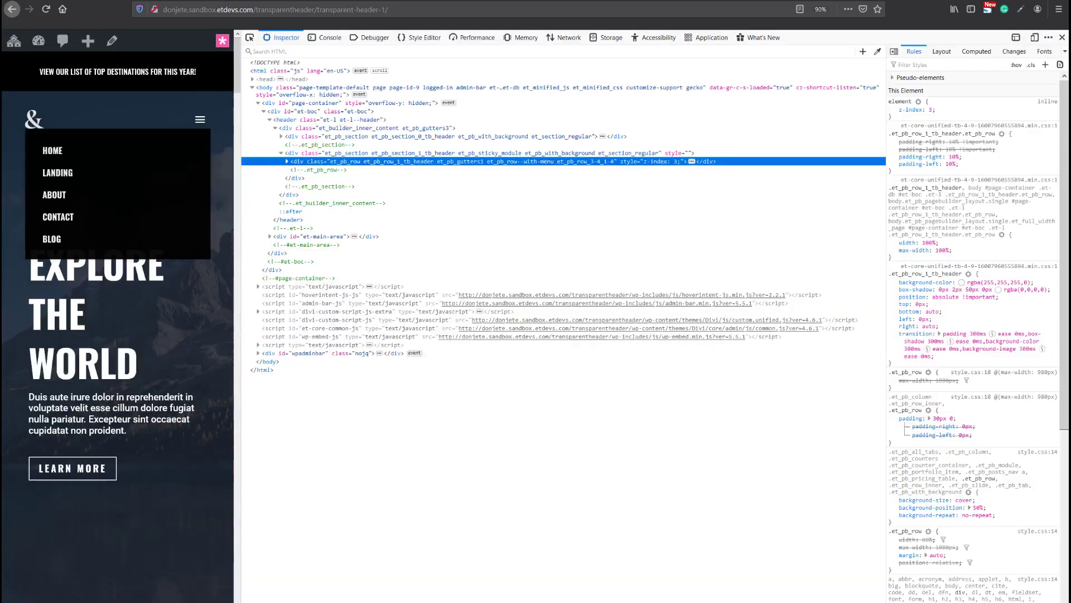
pyautogui.click(202, 119)
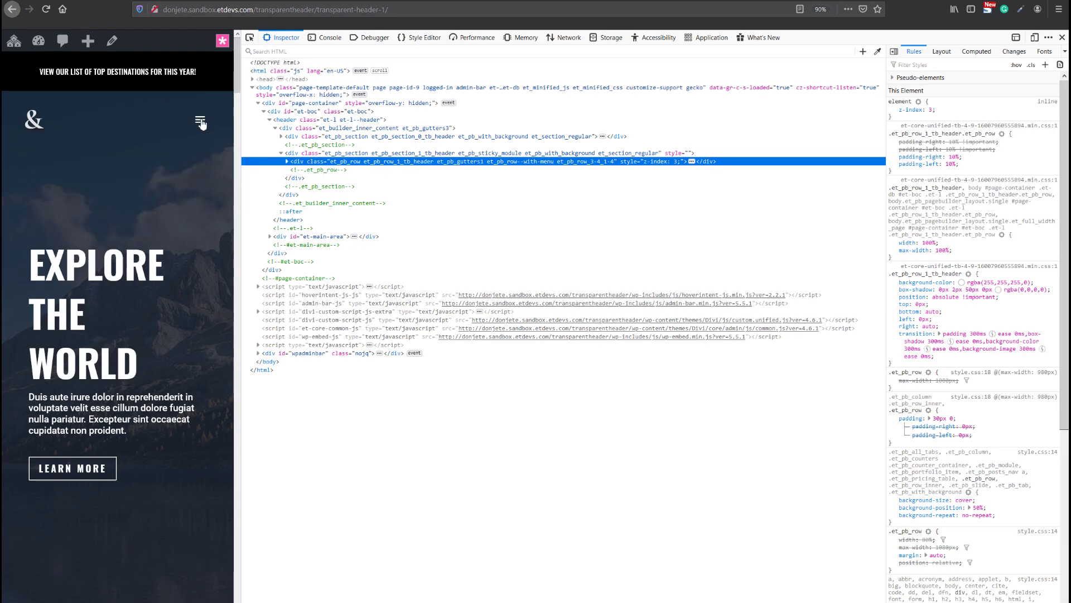
pyautogui.scroll(-3, 199, 121)
pyautogui.scroll(2, 196, 126)
pyautogui.scroll(2, 196, 126)
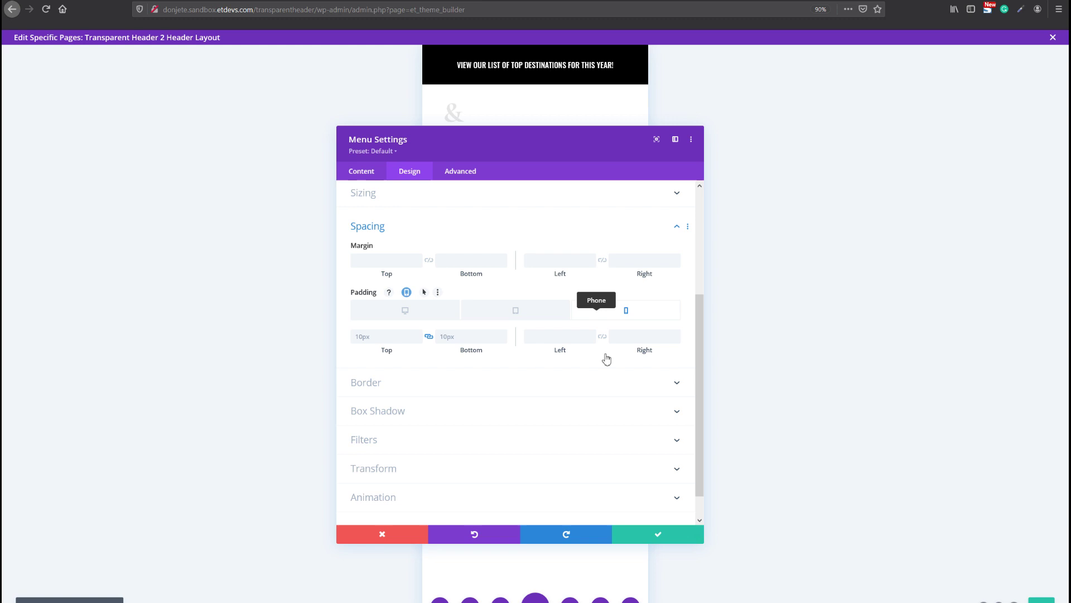
# Step: Review the menu padding for tablet, phone and desktop, and save the menu settings
pyautogui.click(519, 311)
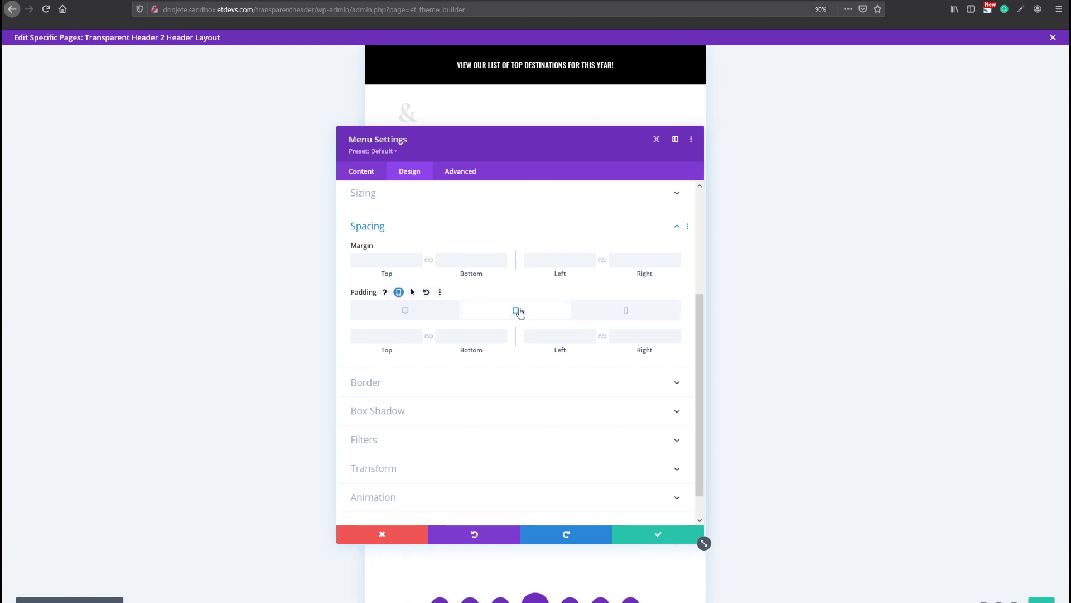
pyautogui.click(588, 312)
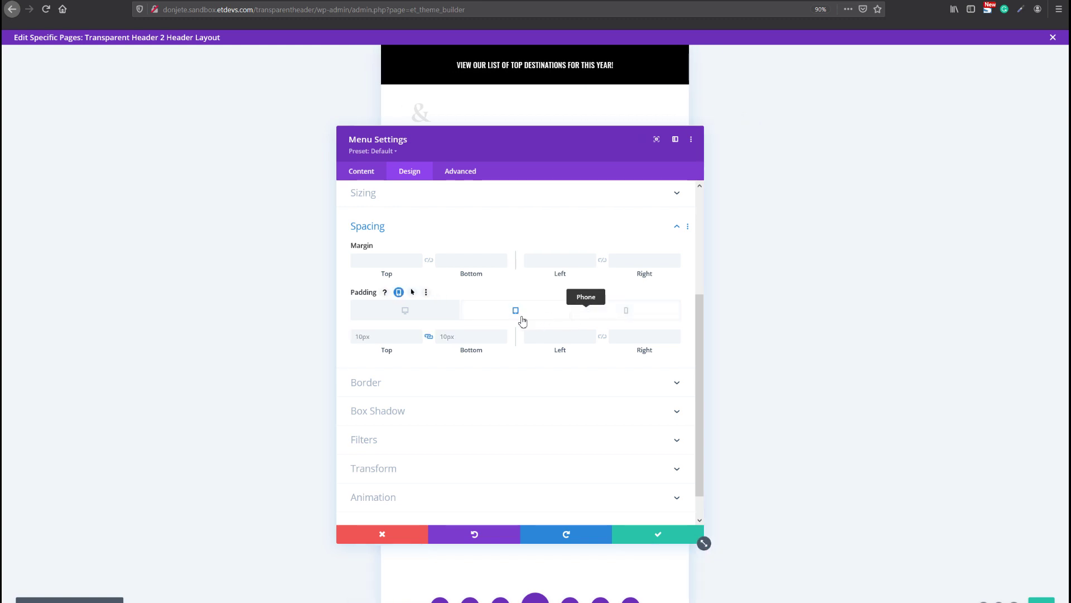
pyautogui.click(397, 322)
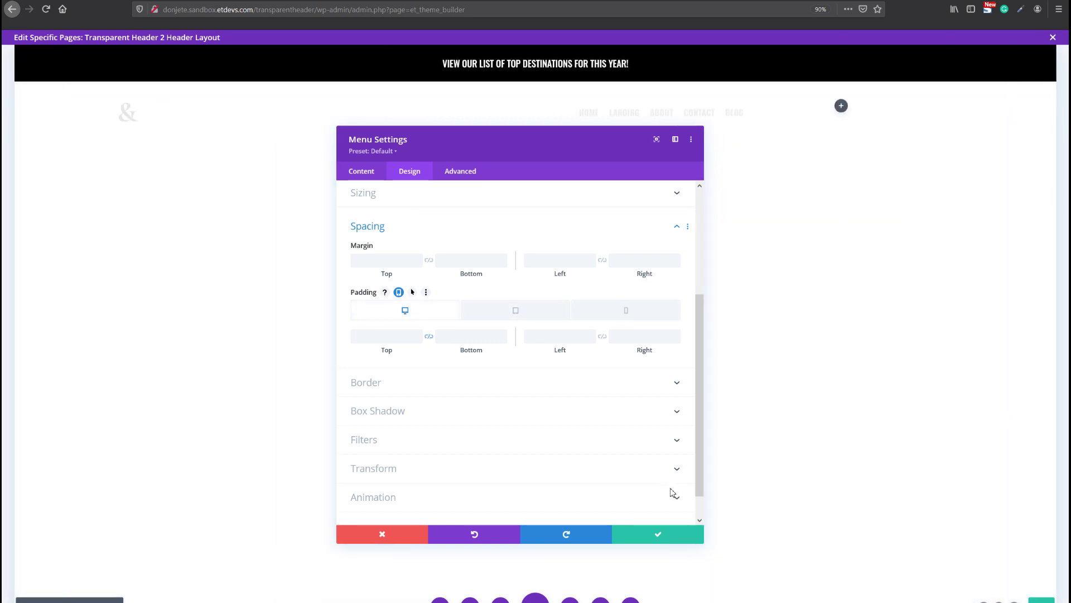
pyautogui.click(698, 538)
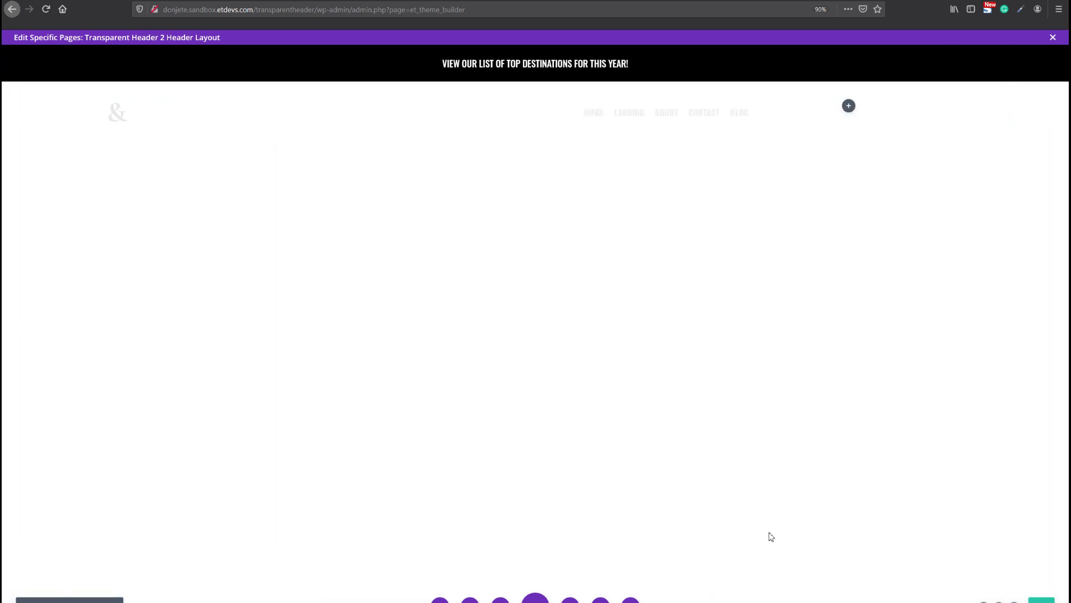
# Step: Add a Button module to the empty column beside the menu
pyautogui.click(848, 106)
pyautogui.write('button')
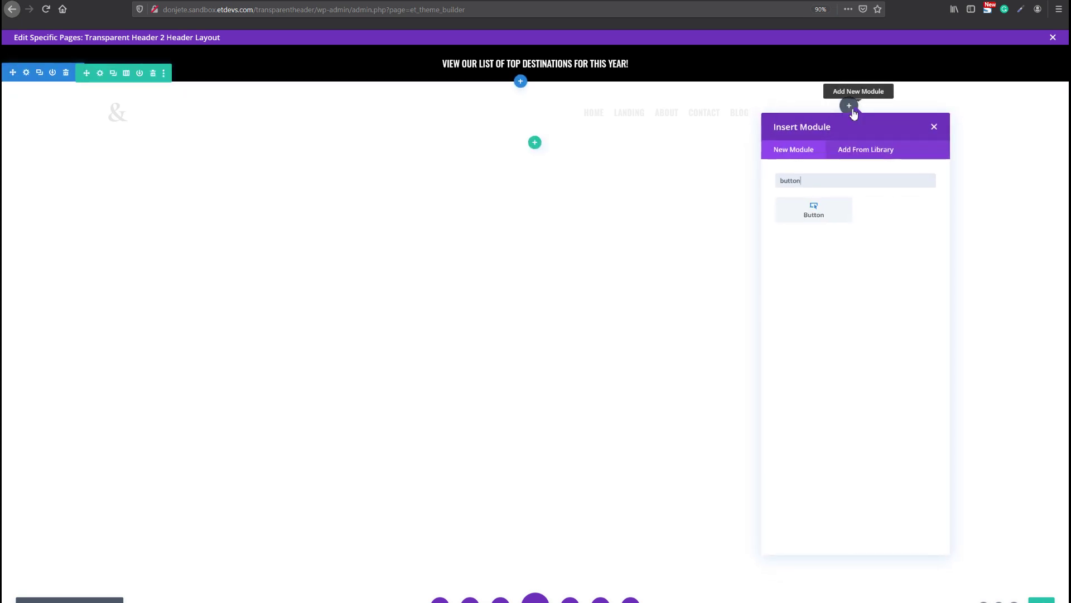
pyautogui.click(814, 209)
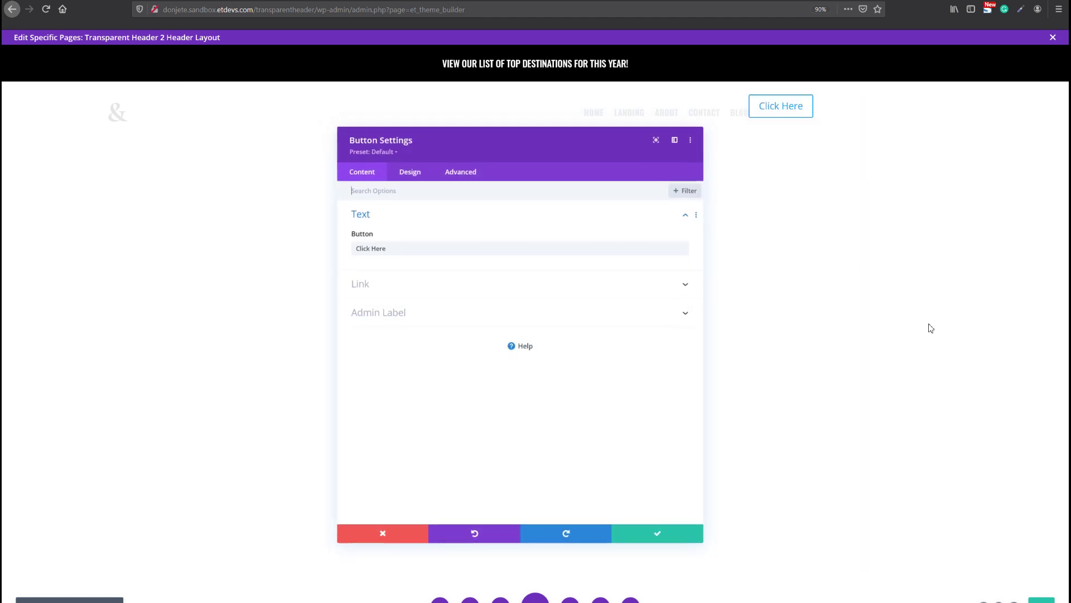
# Step: Set the button text to "Get In Touch" and align the button to the right
pyautogui.hotkey('ctrl', 'a')
pyautogui.write('G')
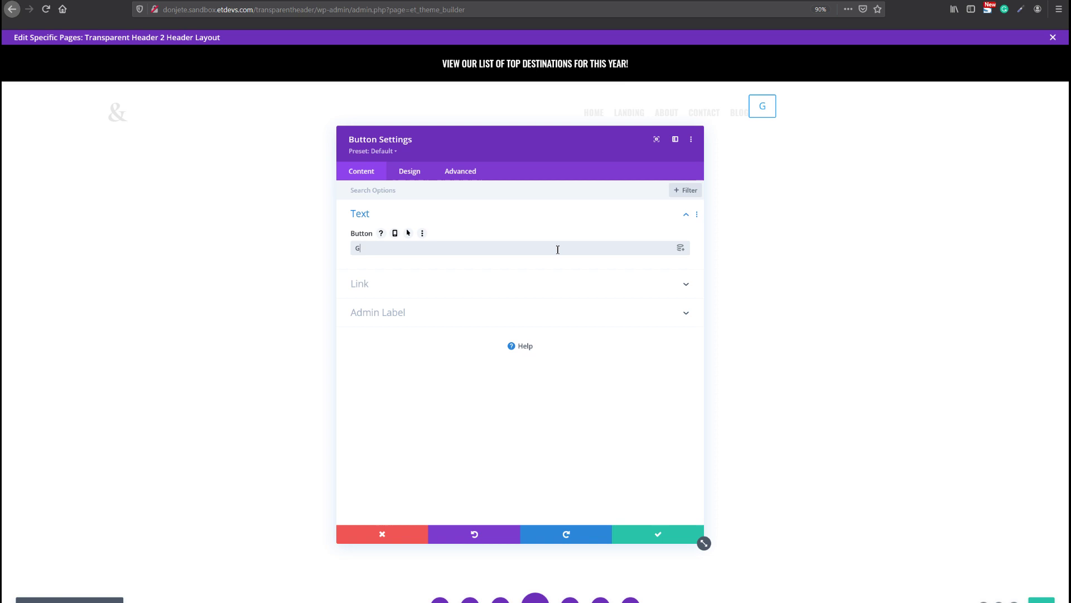
pyautogui.write('et In Touch')
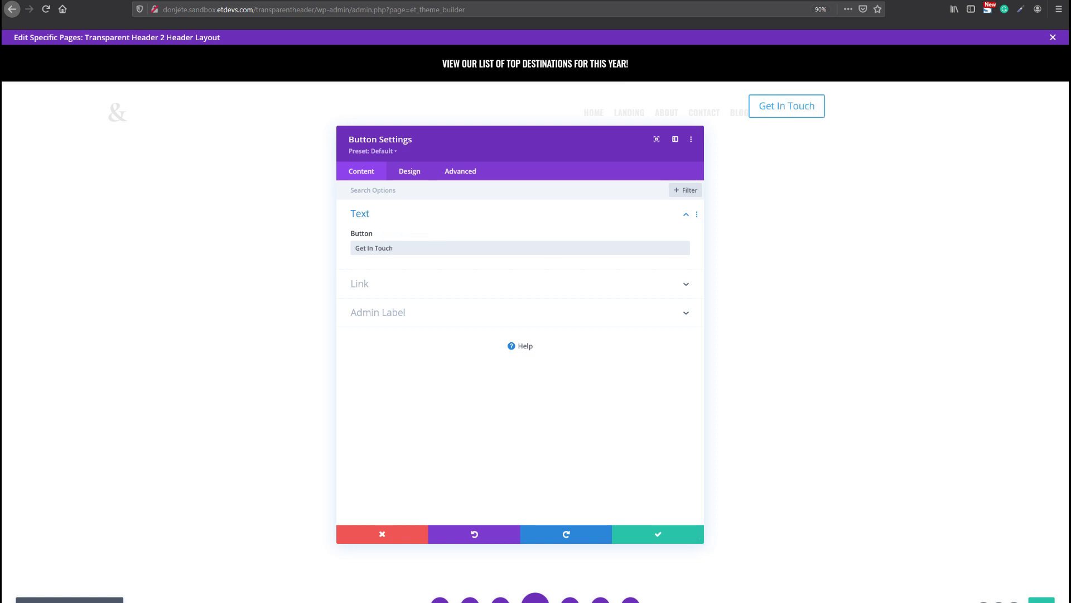
pyautogui.click(419, 172)
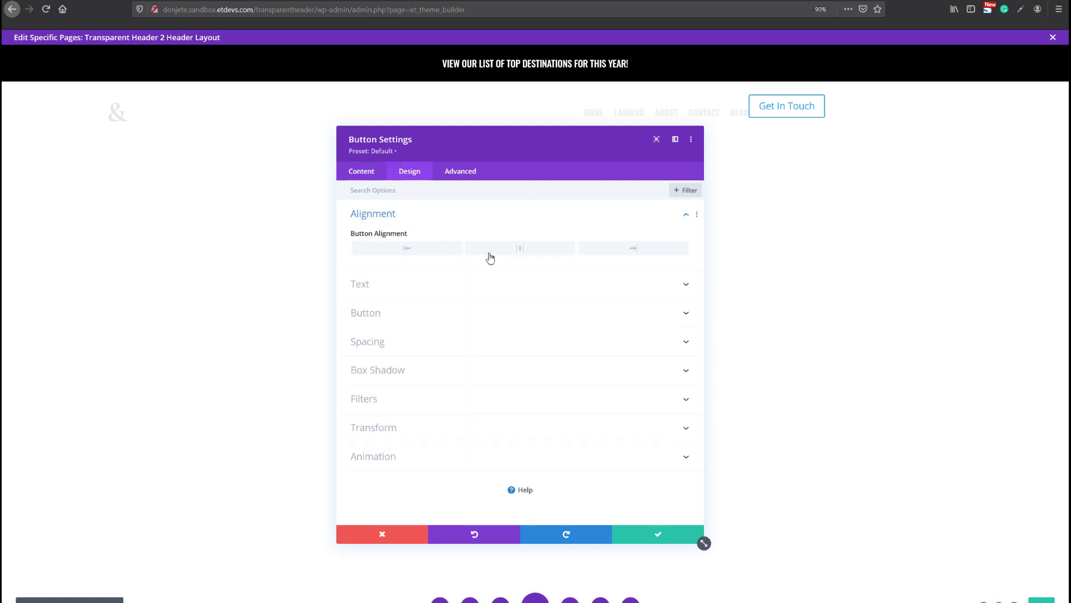
pyautogui.click(616, 251)
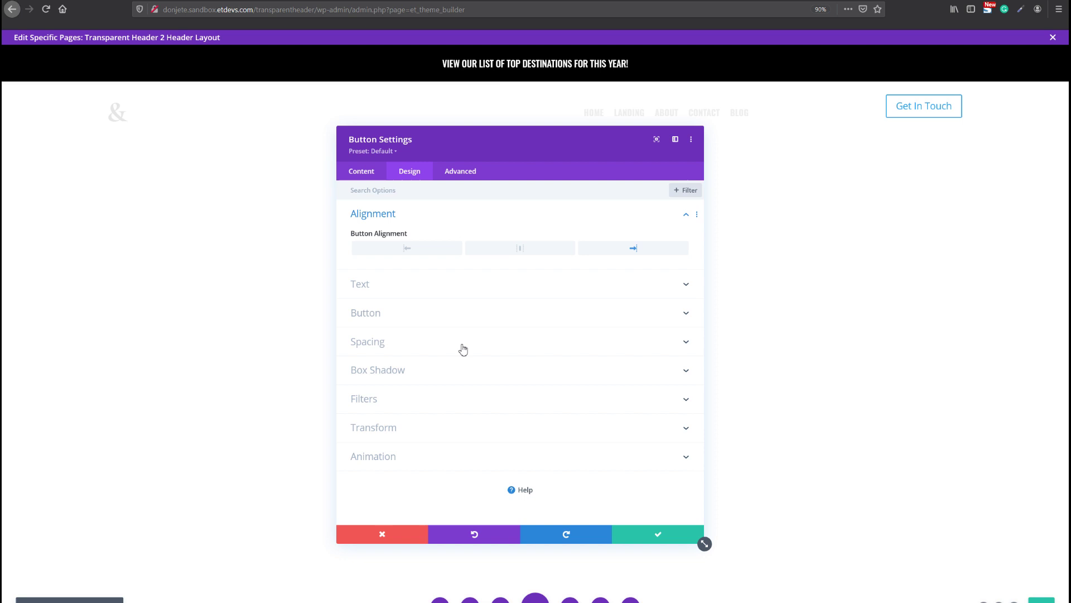
# Step: Enable custom styles for the button and set its text size to 16px and text color to white
pyautogui.click(443, 316)
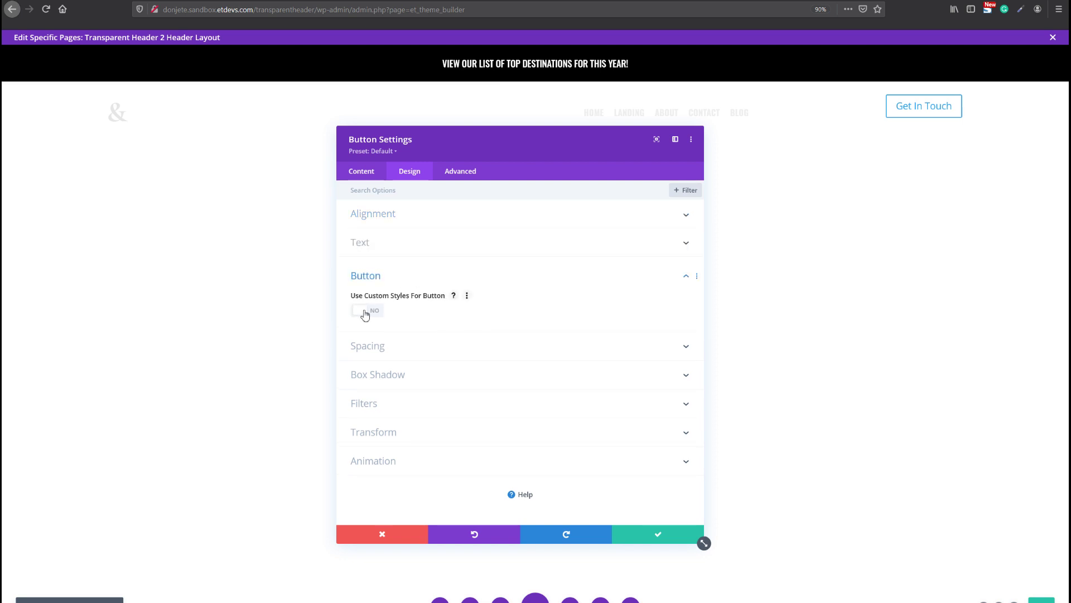
pyautogui.click(365, 311)
pyautogui.scroll(-2, 558, 329)
pyautogui.click(608, 275)
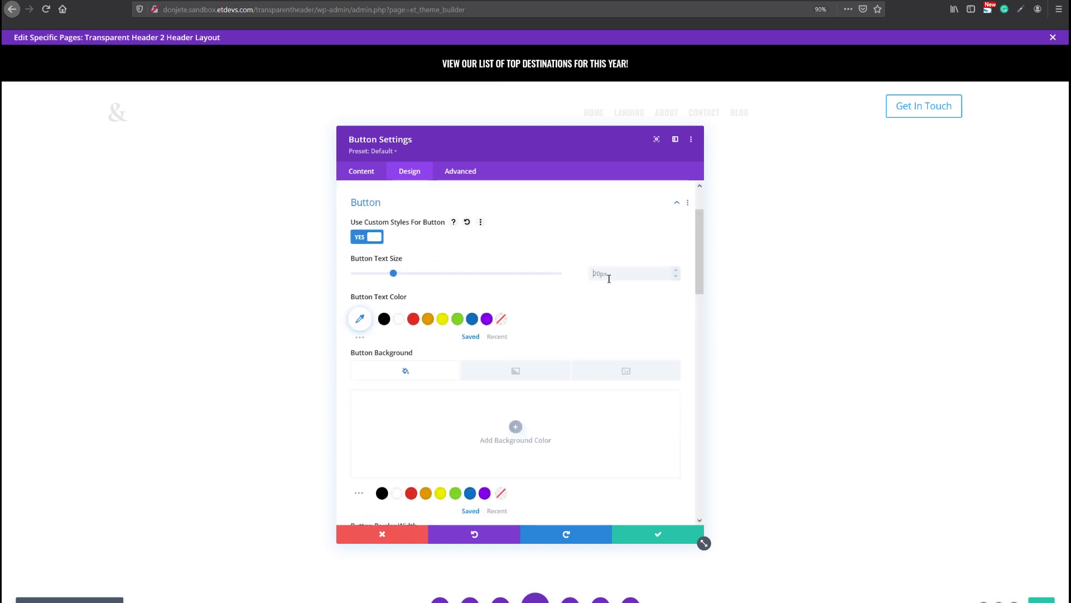
pyautogui.write('16')
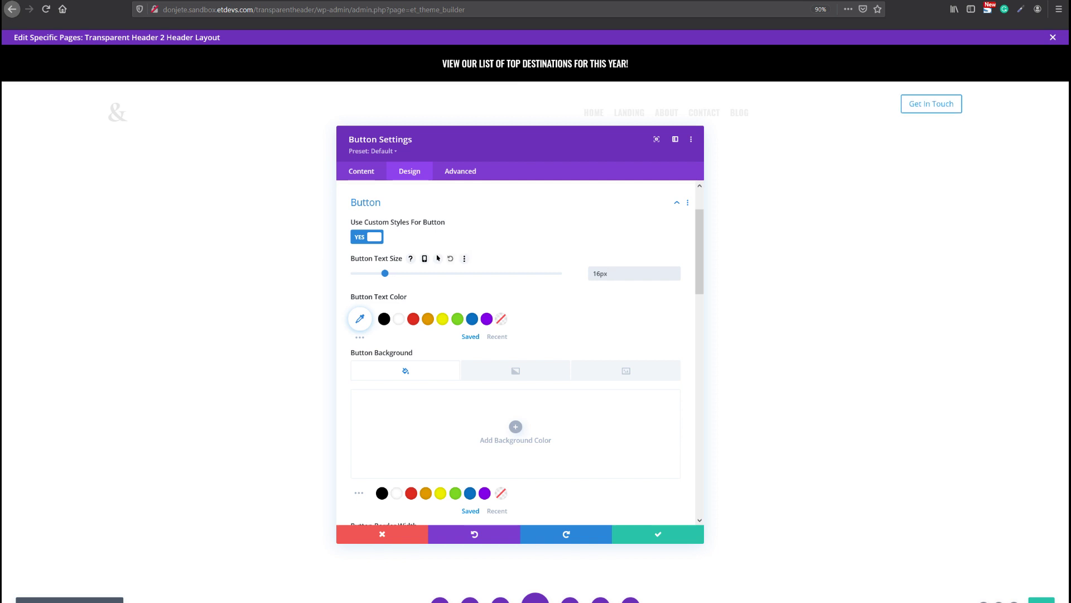
pyautogui.click(407, 321)
# Step: Set the button's background color and border color to #ed4441
pyautogui.scroll(-1, 574, 318)
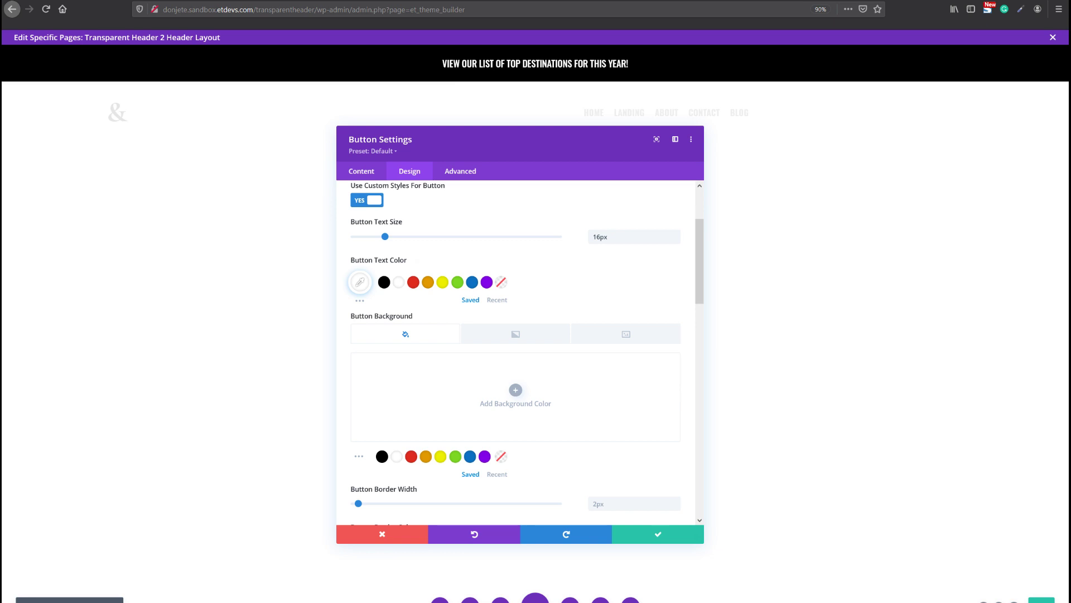
pyautogui.click(460, 369)
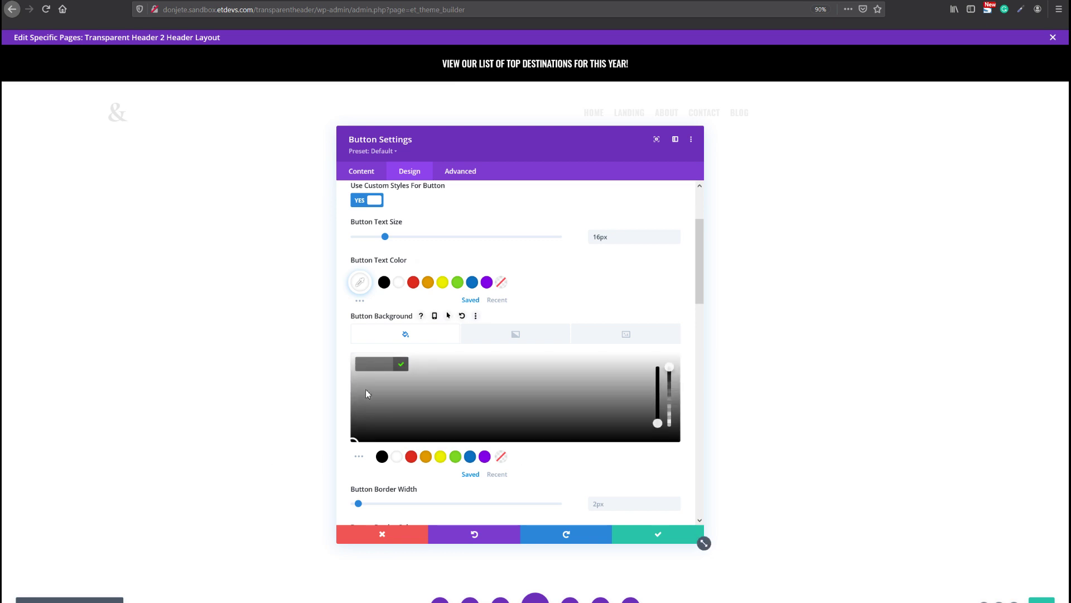
pyautogui.click(371, 364)
pyautogui.write('#ec4441')
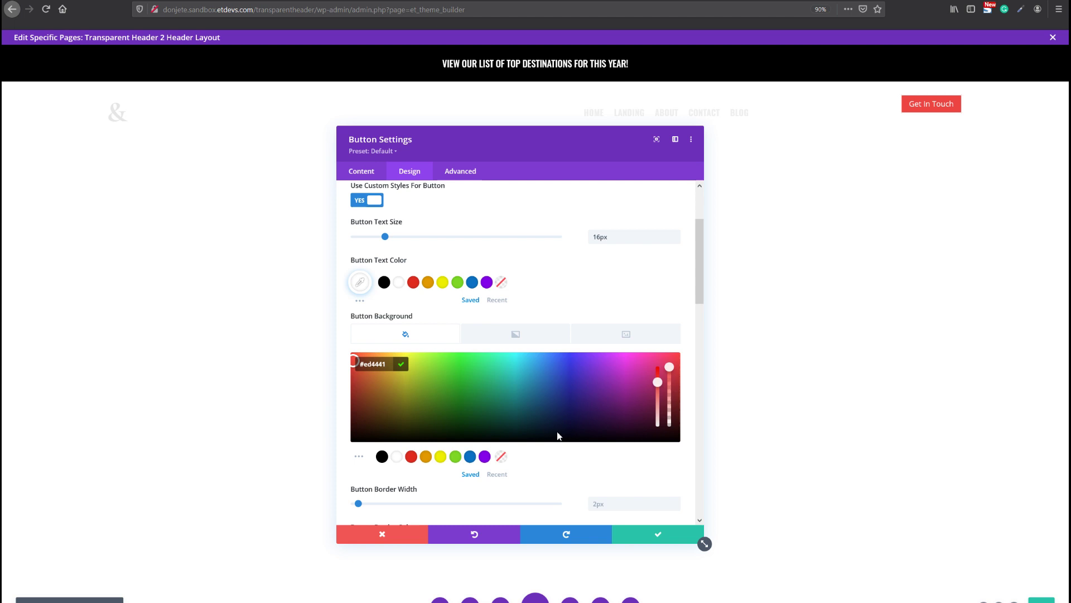
pyautogui.scroll(-3, 557, 436)
pyautogui.click(359, 473)
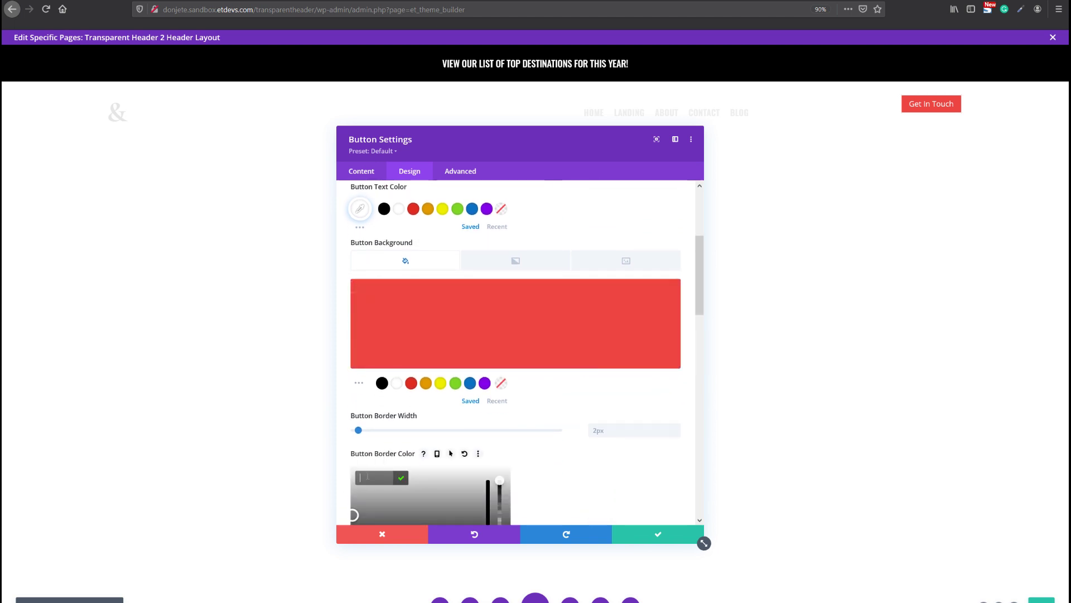
pyautogui.write('#ed4441')
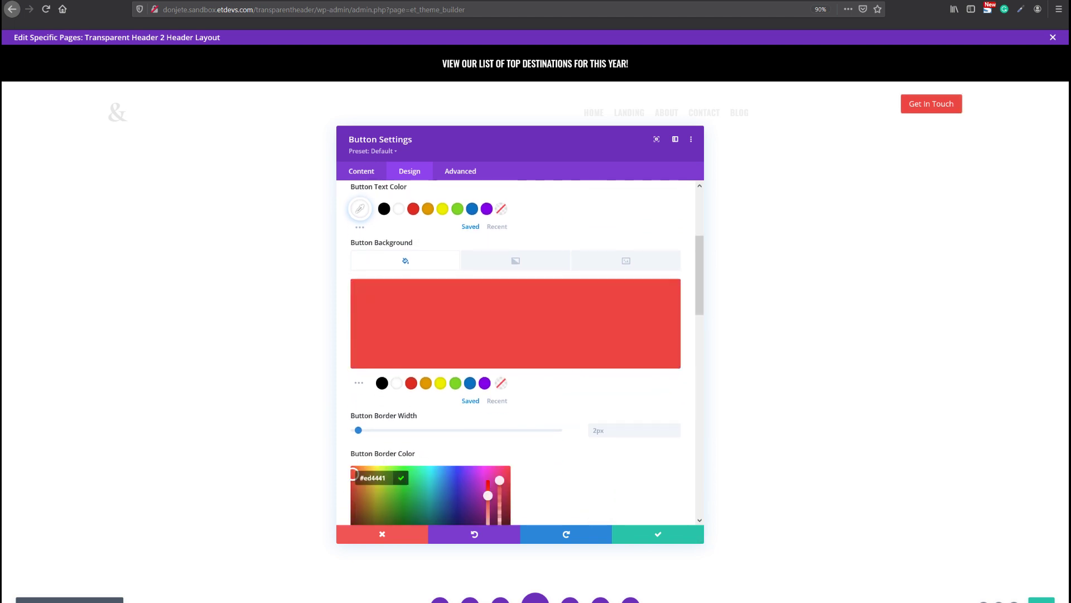
# Step: Set the button's border radius to 0px and its letter spacing to 4px
pyautogui.scroll(-5, 574, 342)
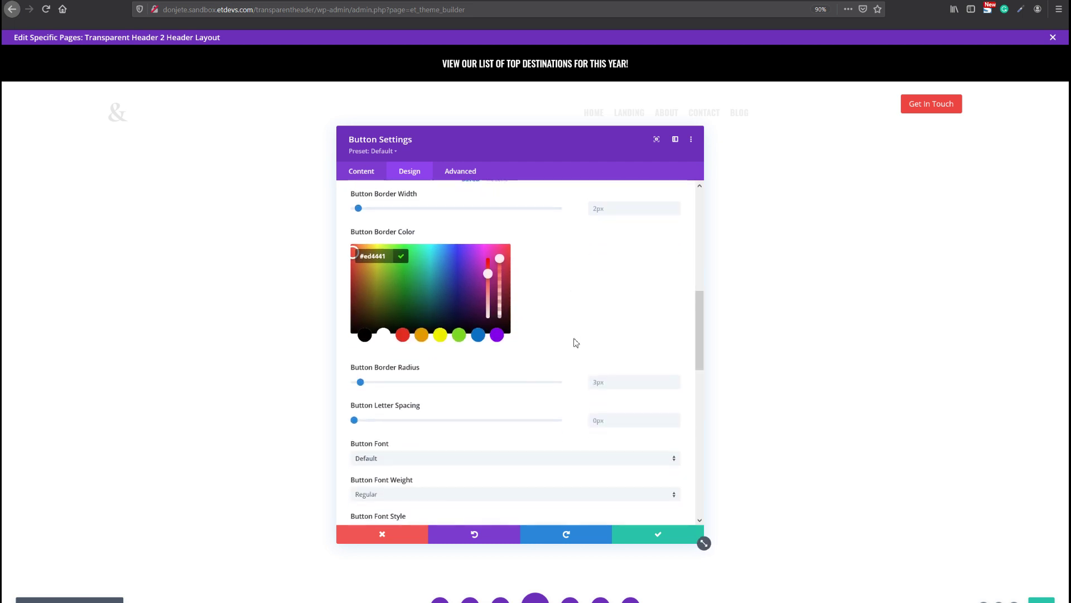
pyautogui.click(626, 350)
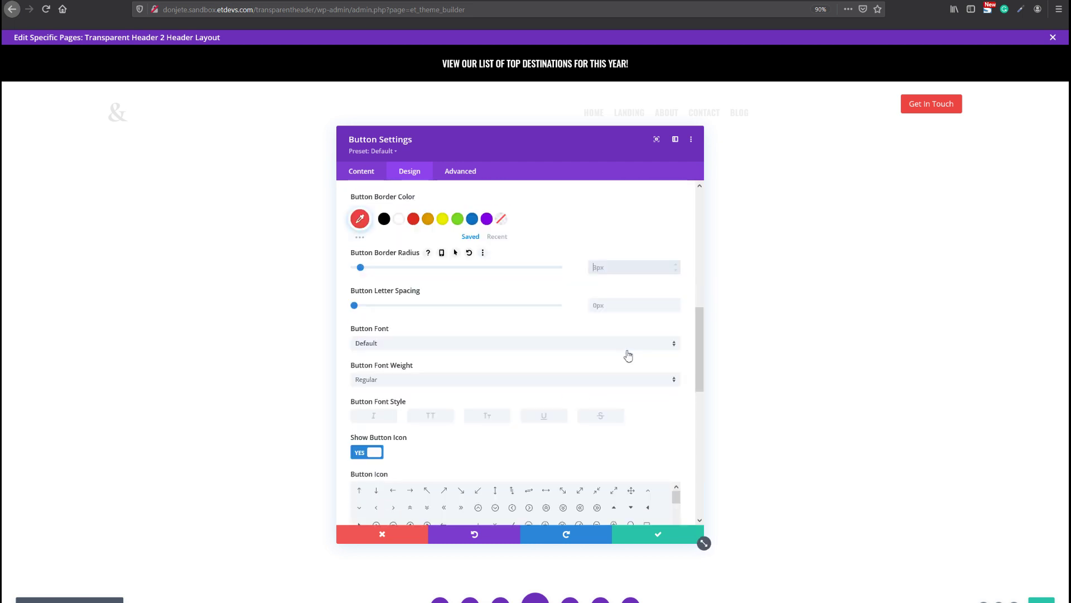
pyautogui.write('0')
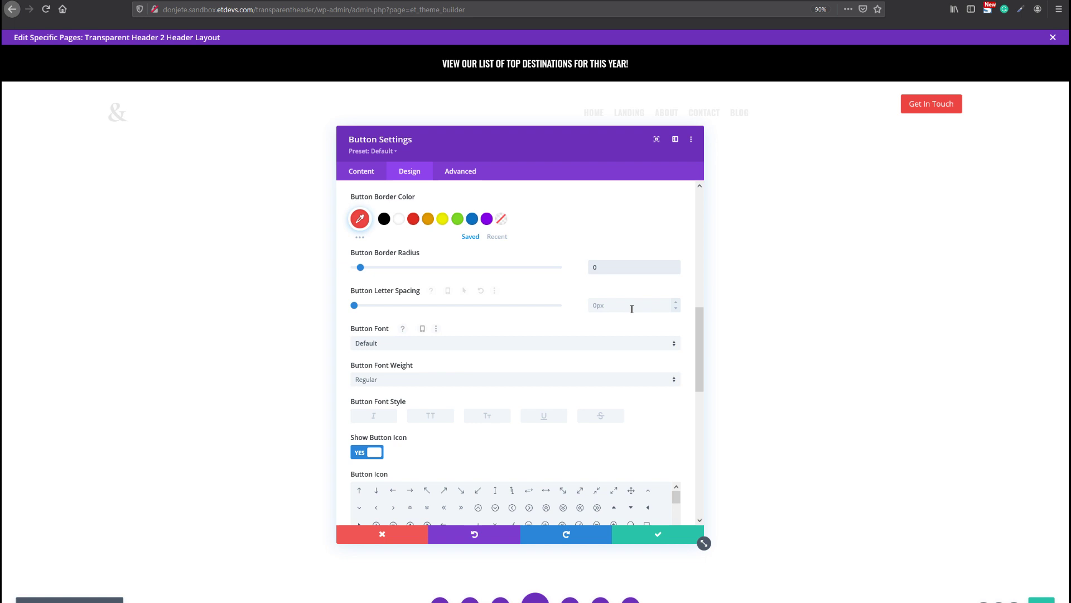
pyautogui.click(632, 308)
pyautogui.write('4')
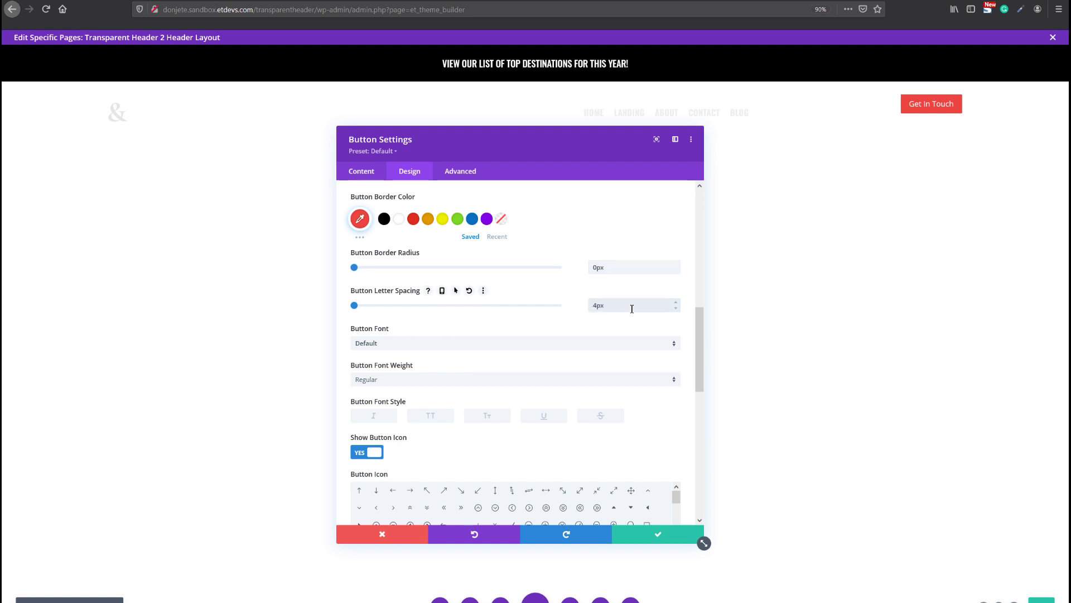
# Step: Set the button font to Oswald with the uppercase (TT) font style
pyautogui.click(382, 346)
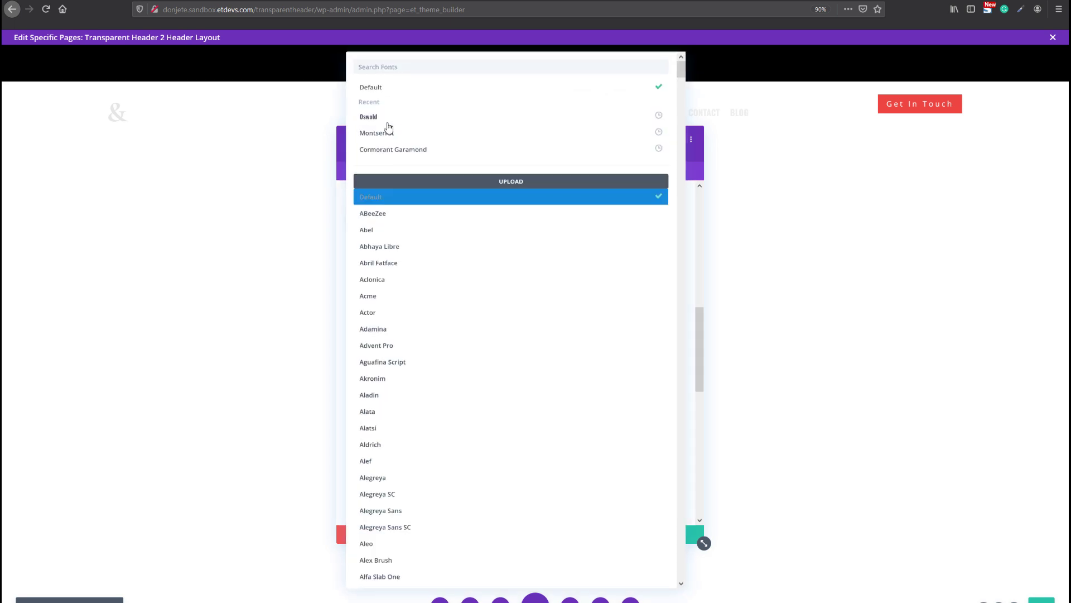
pyautogui.click(389, 123)
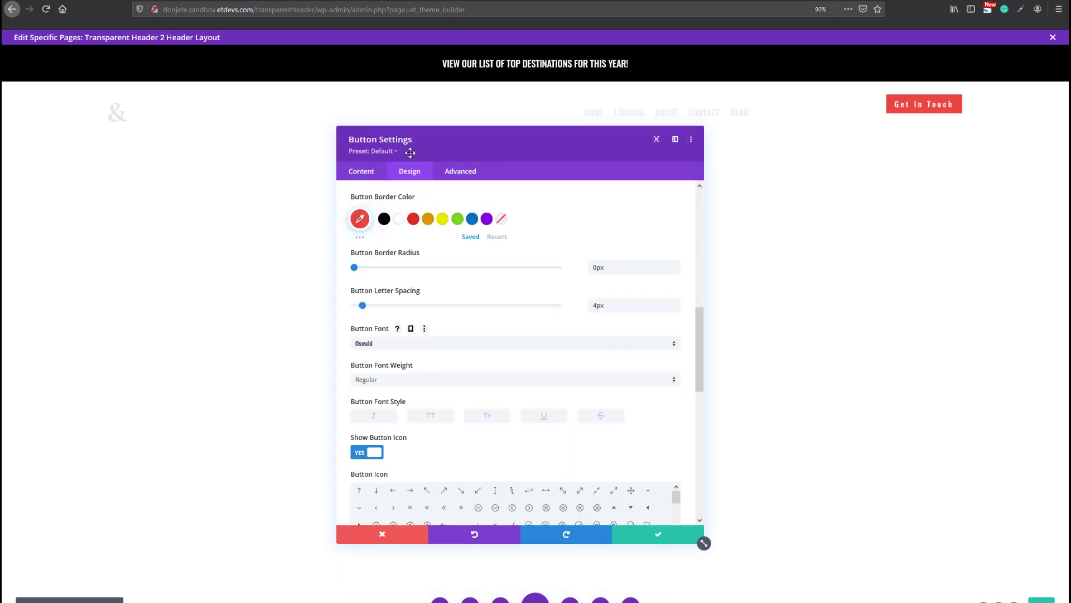
pyautogui.click(432, 419)
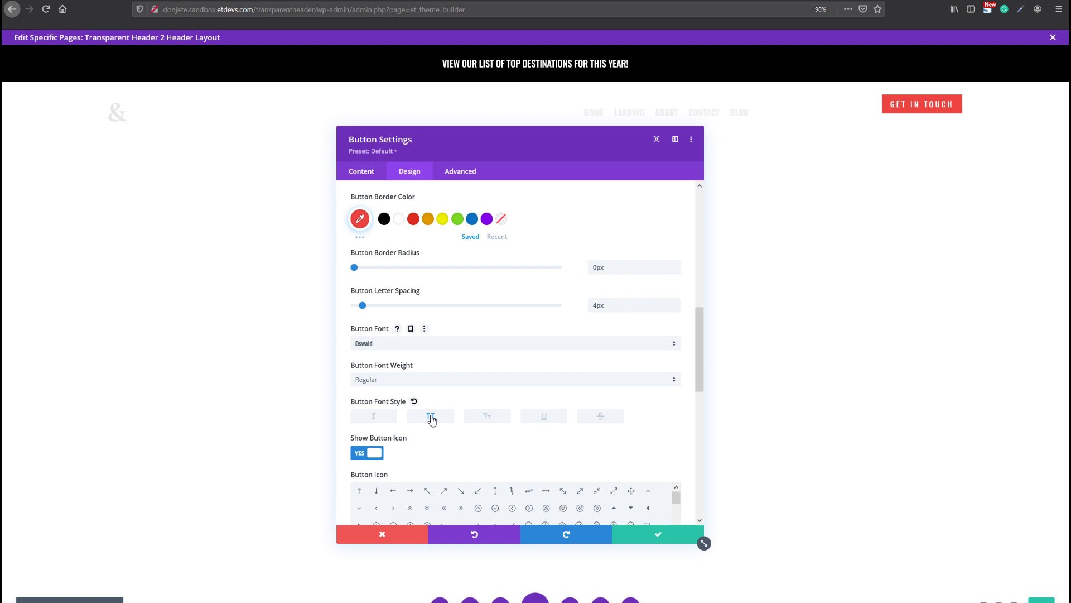
# Step: Set the button's top margin to -70px in its spacing options
pyautogui.scroll(-2, 461, 407)
pyautogui.scroll(-1, 461, 408)
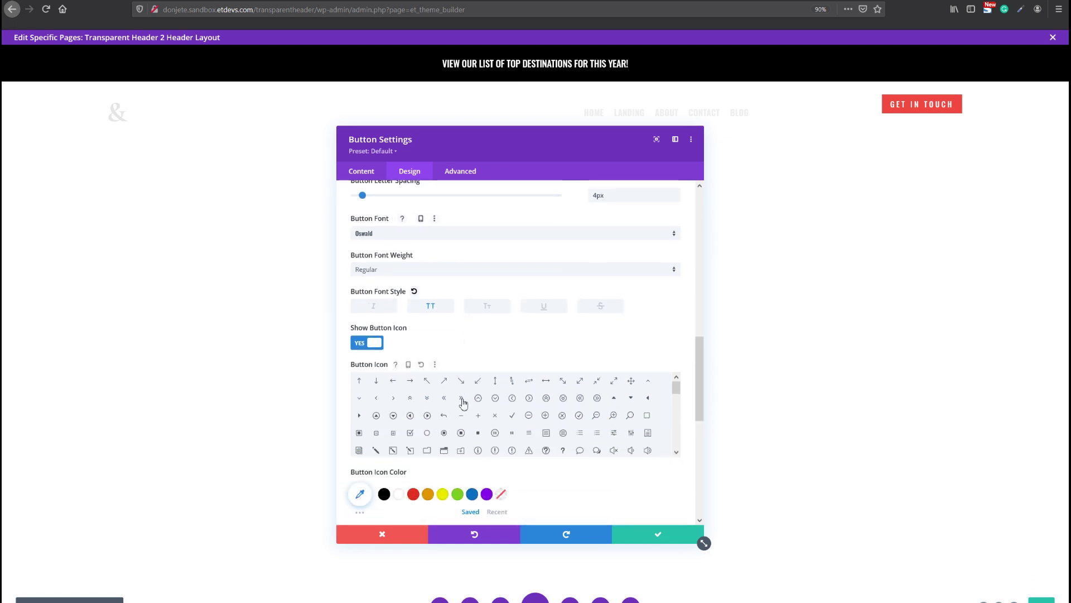
pyautogui.scroll(-5, 535, 308)
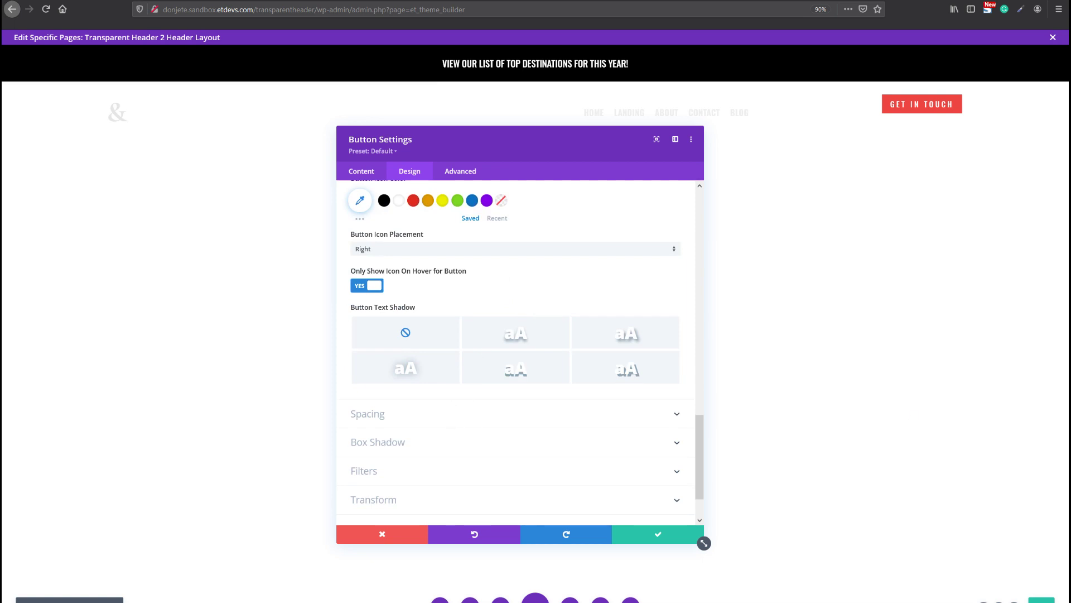
pyautogui.click(453, 409)
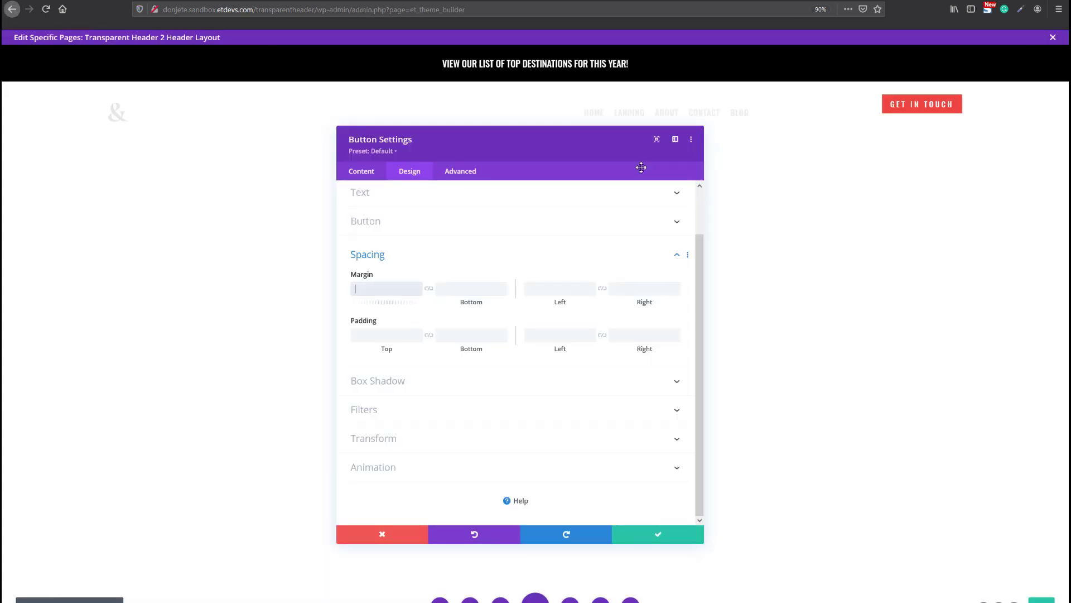
pyautogui.click(390, 286)
pyautogui.write('-')
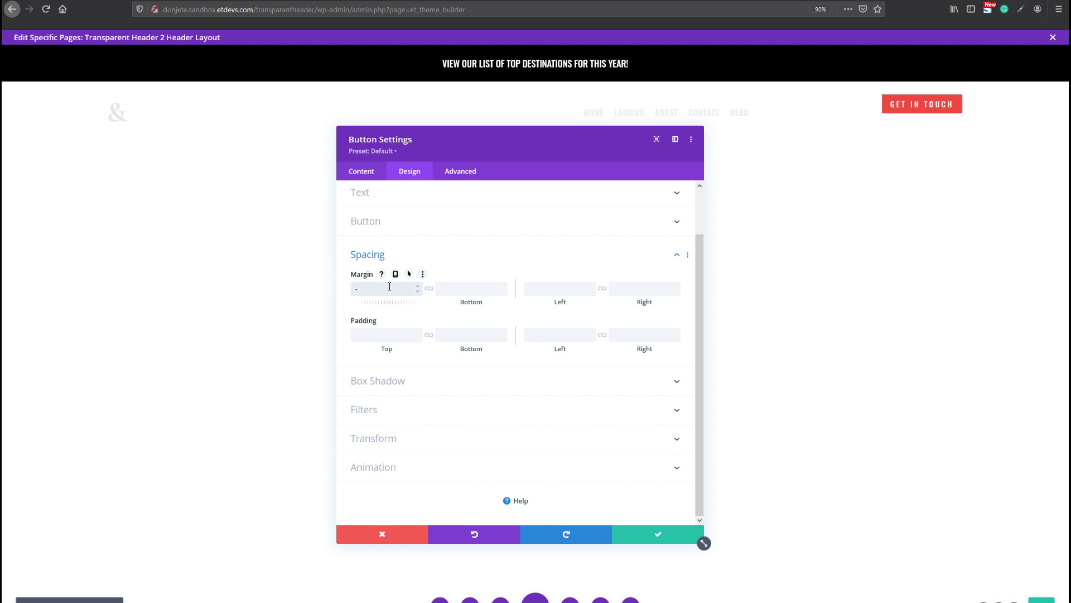
pyautogui.write('70px')
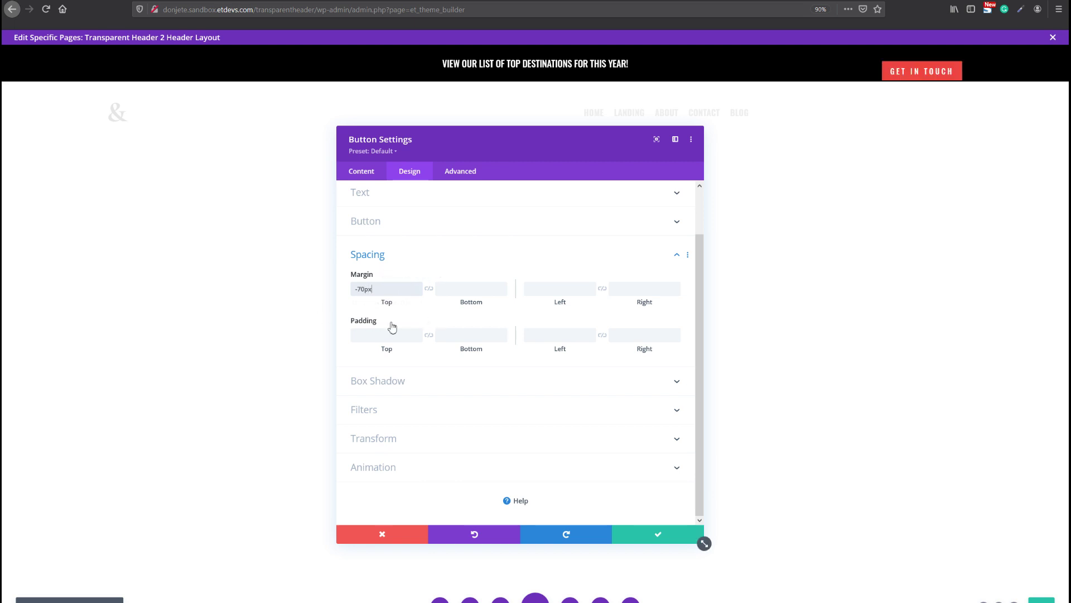
# Step: Give the button linked top and bottom padding of 25px and save the button settings
pyautogui.click(389, 333)
pyautogui.write('25')
pyautogui.click(428, 336)
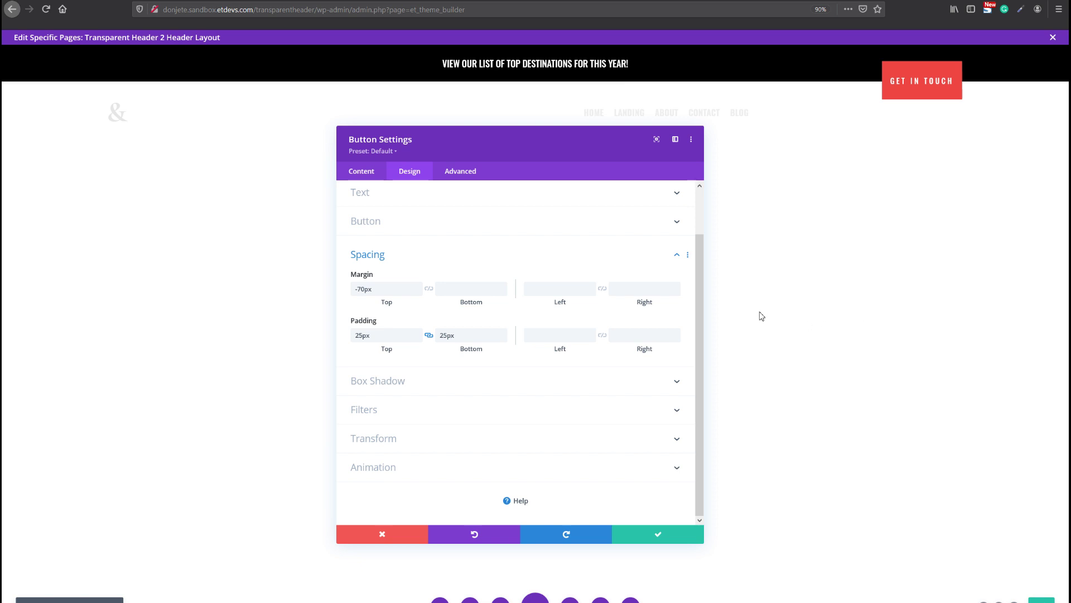
pyautogui.click(657, 539)
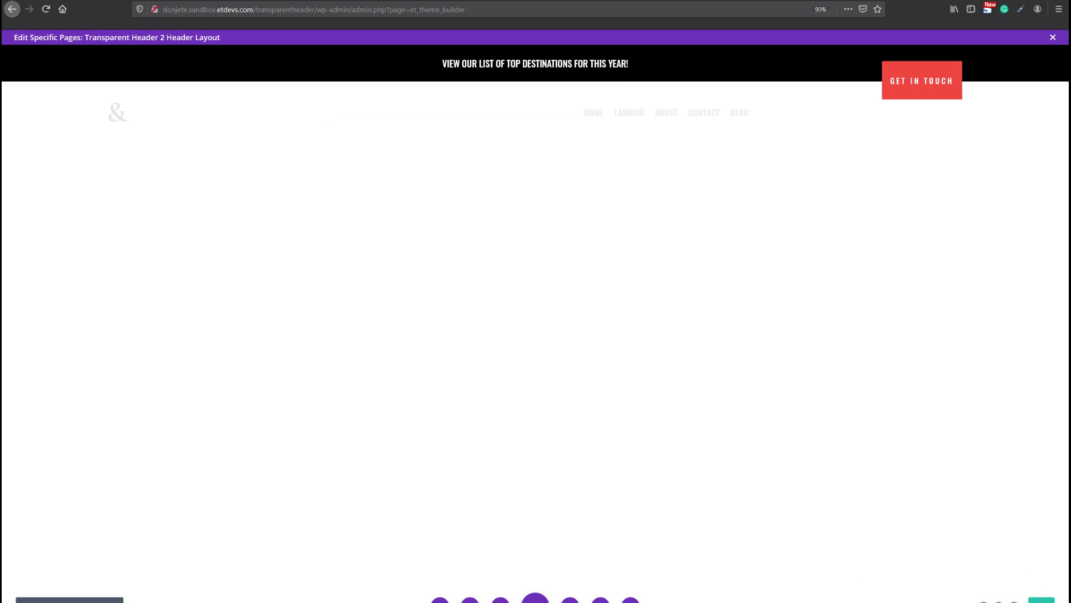
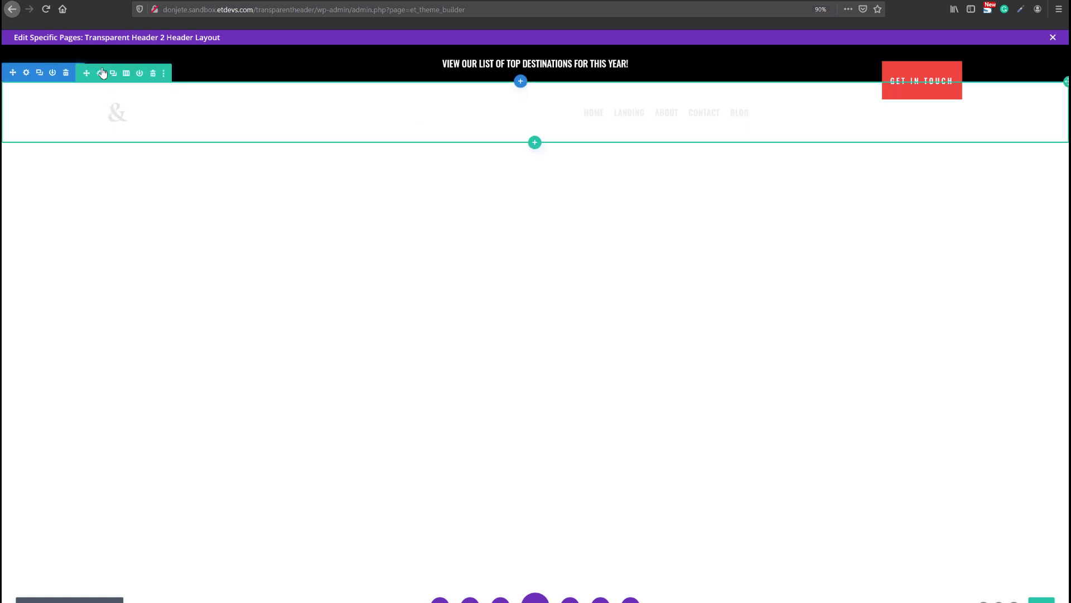
# Step: Review the position options of the logo and menu row, close its settings, and check the header on the live Transparent Header 1 page
pyautogui.click(101, 73)
pyautogui.click(455, 173)
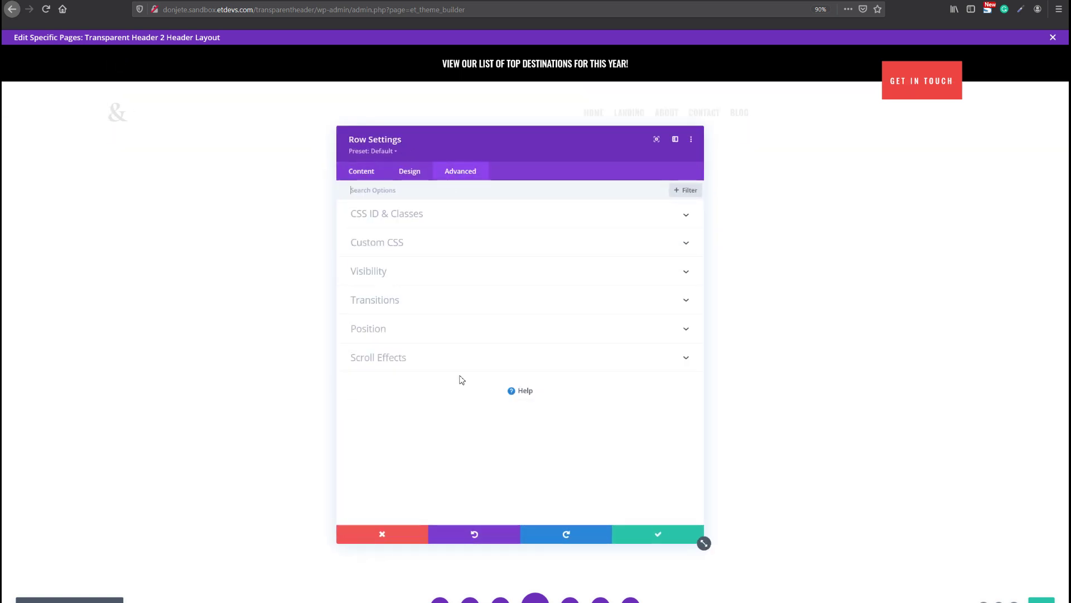
pyautogui.click(433, 331)
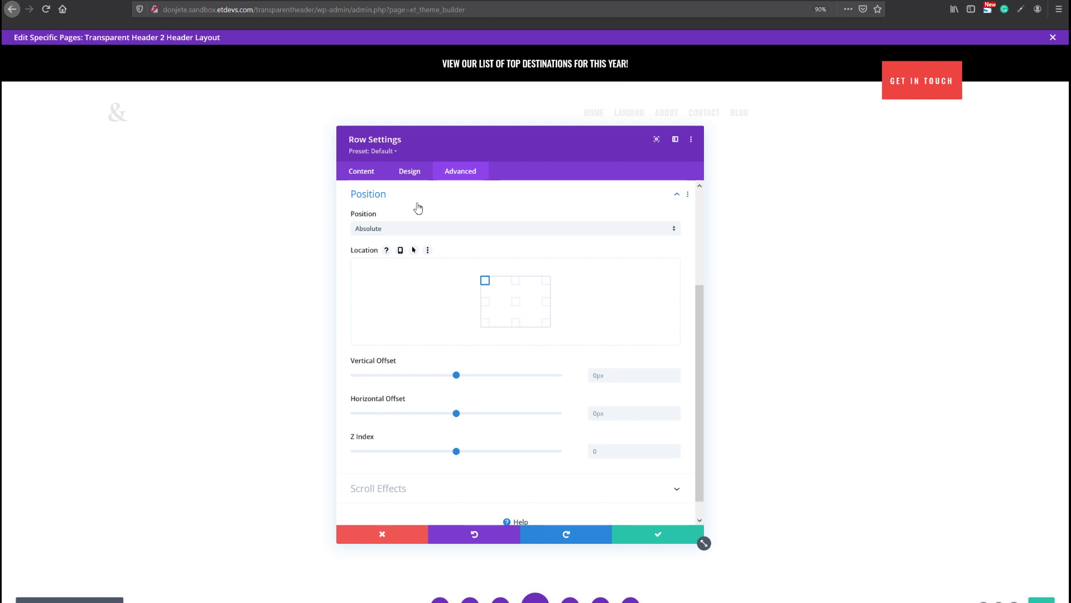
pyautogui.click(399, 541)
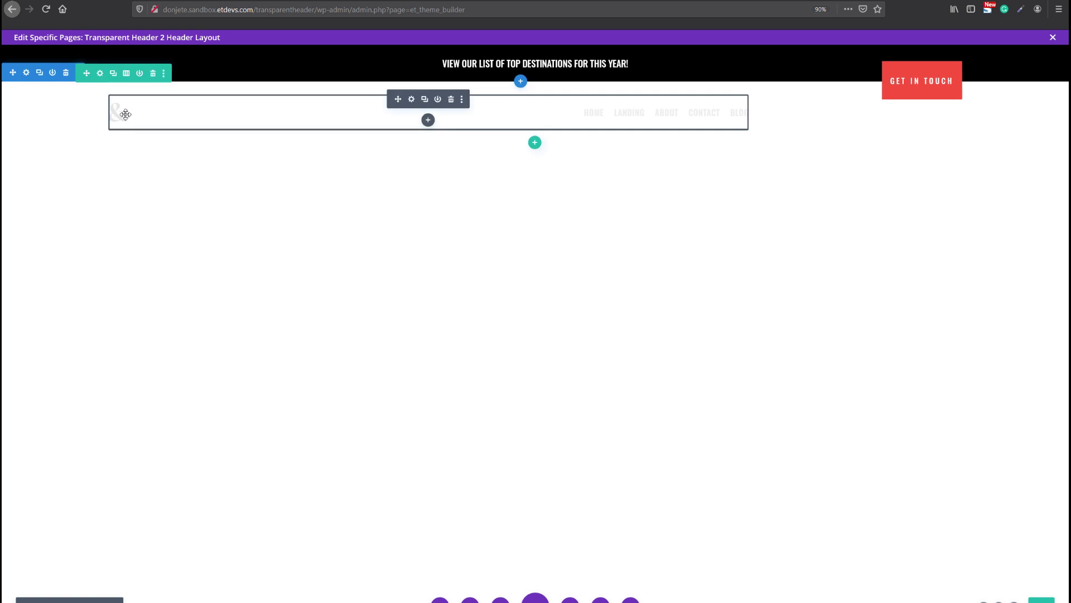
pyautogui.click(132, 1)
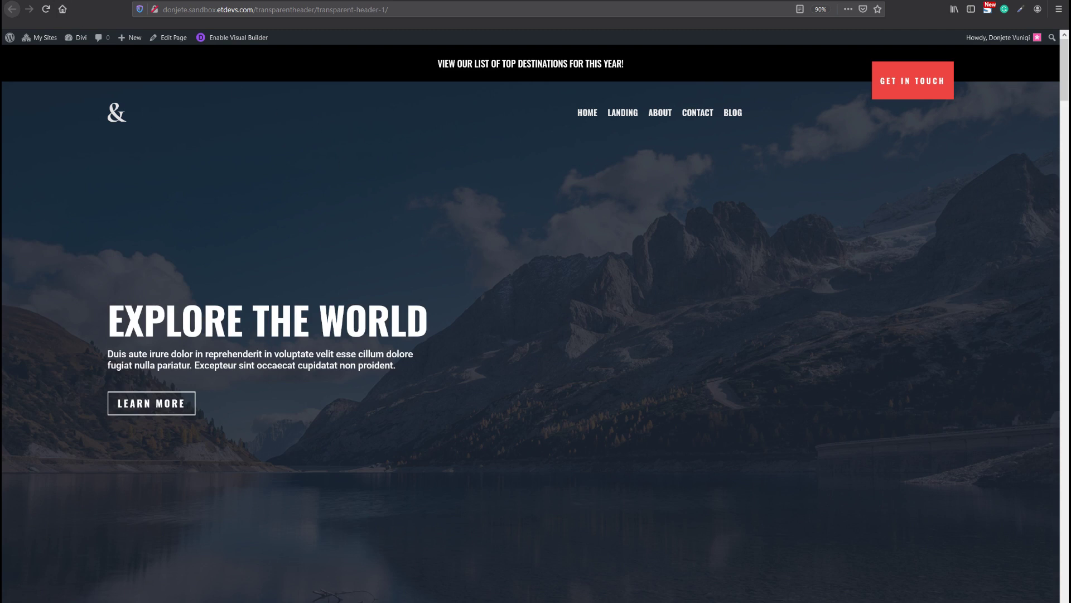
pyautogui.click(63, 1)
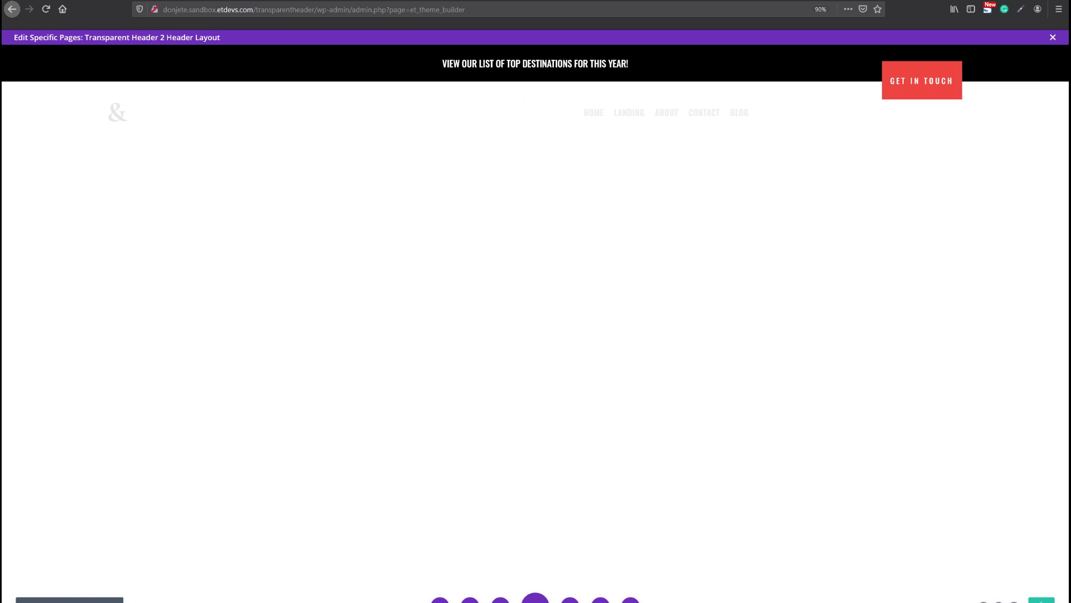
# Step: Set the Sticky Position of the section holding the logo and menu row to Stick to Top in its scroll effects
pyautogui.moveTo(25, 78)
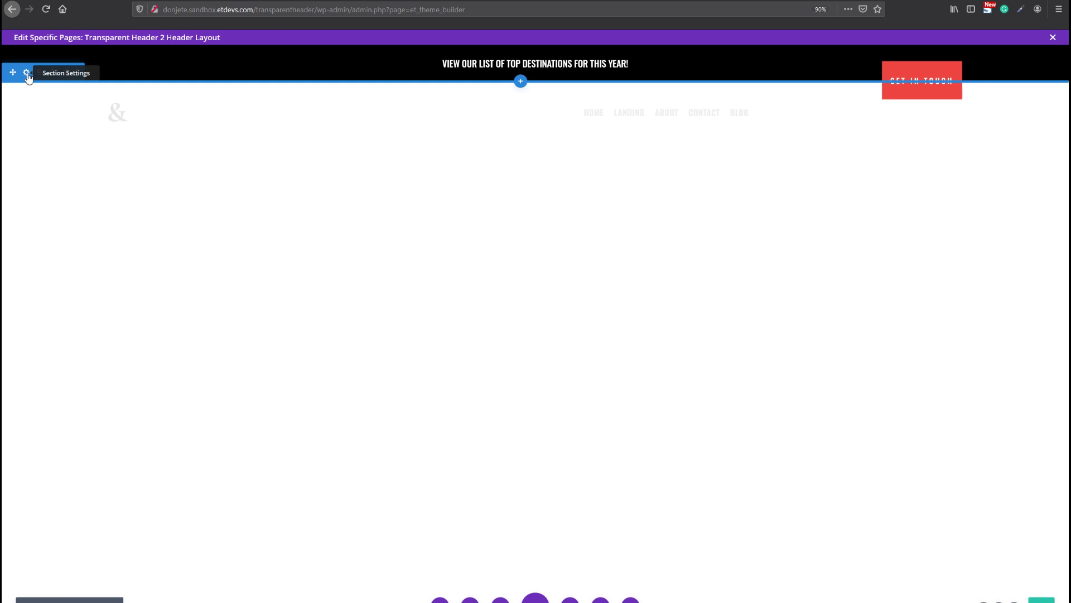
pyautogui.click(26, 73)
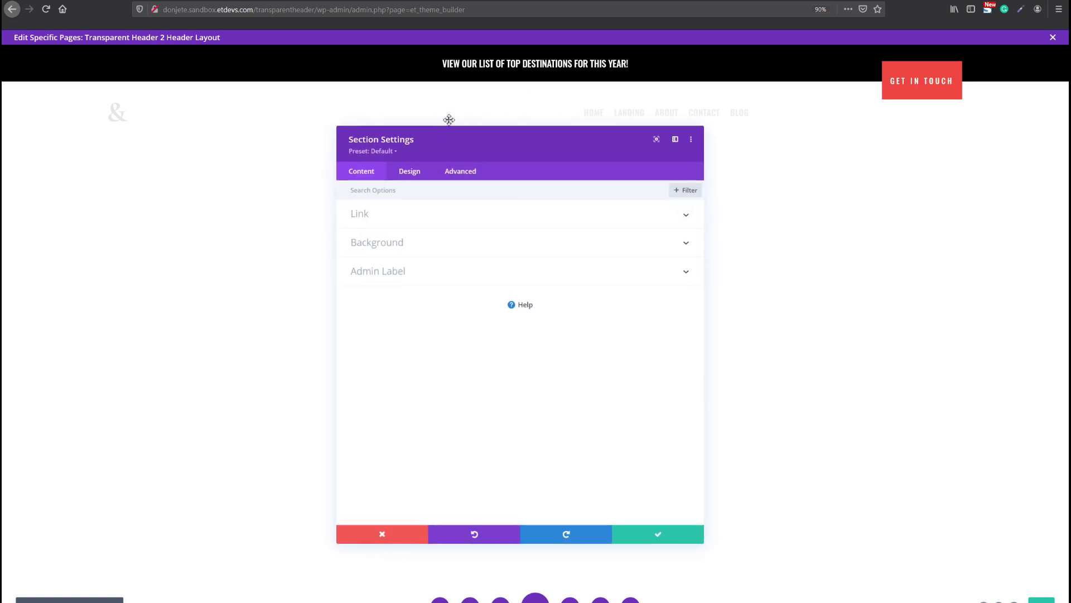
pyautogui.moveTo(417, 126); pyautogui.dragTo(255, 99)
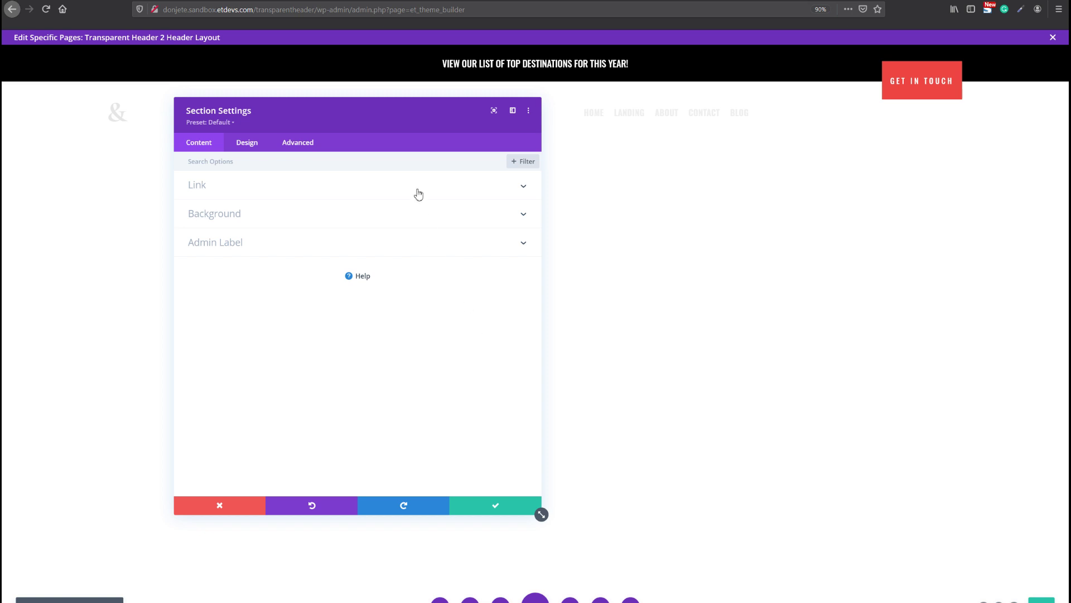
pyautogui.click(301, 145)
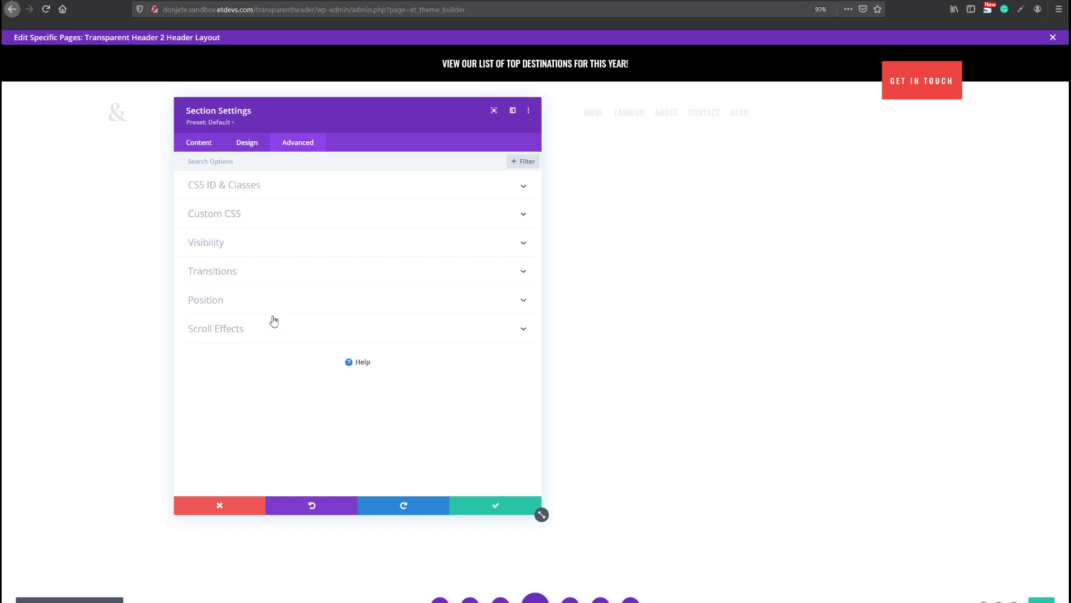
pyautogui.click(256, 334)
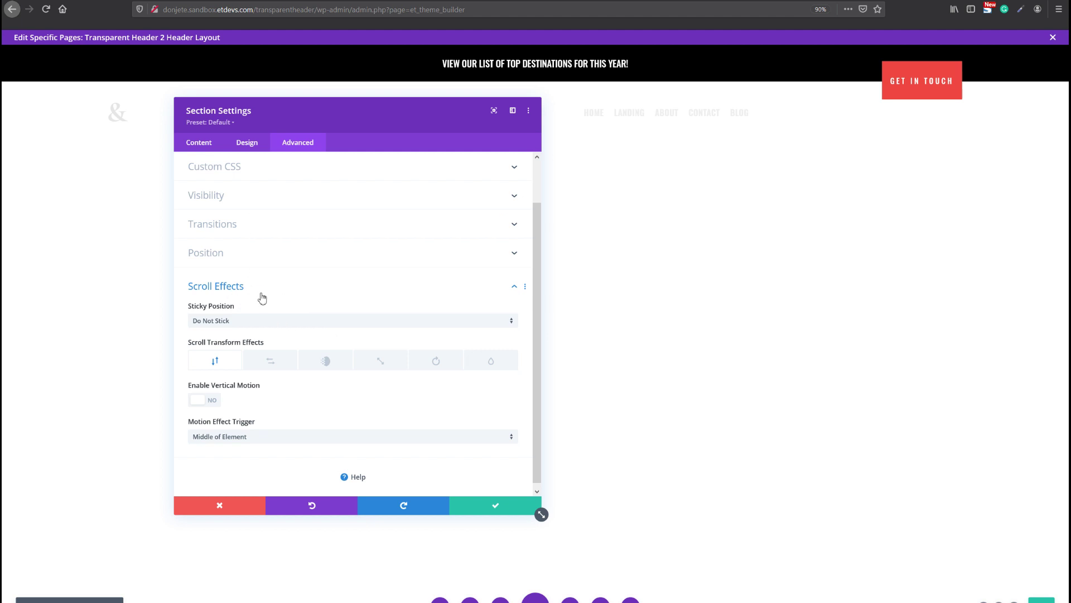
pyautogui.click(279, 326)
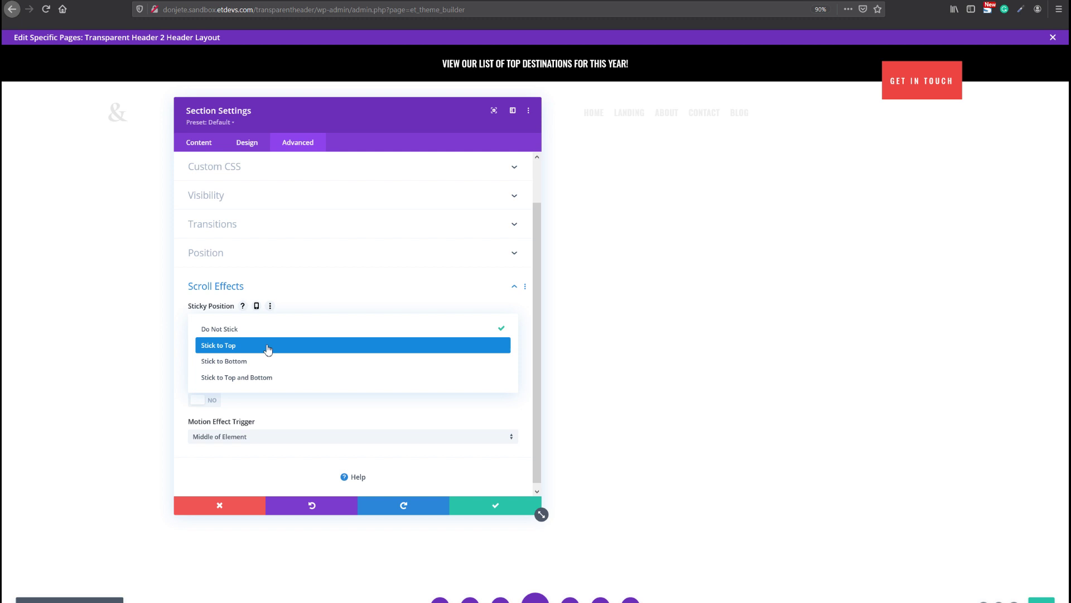
pyautogui.click(268, 346)
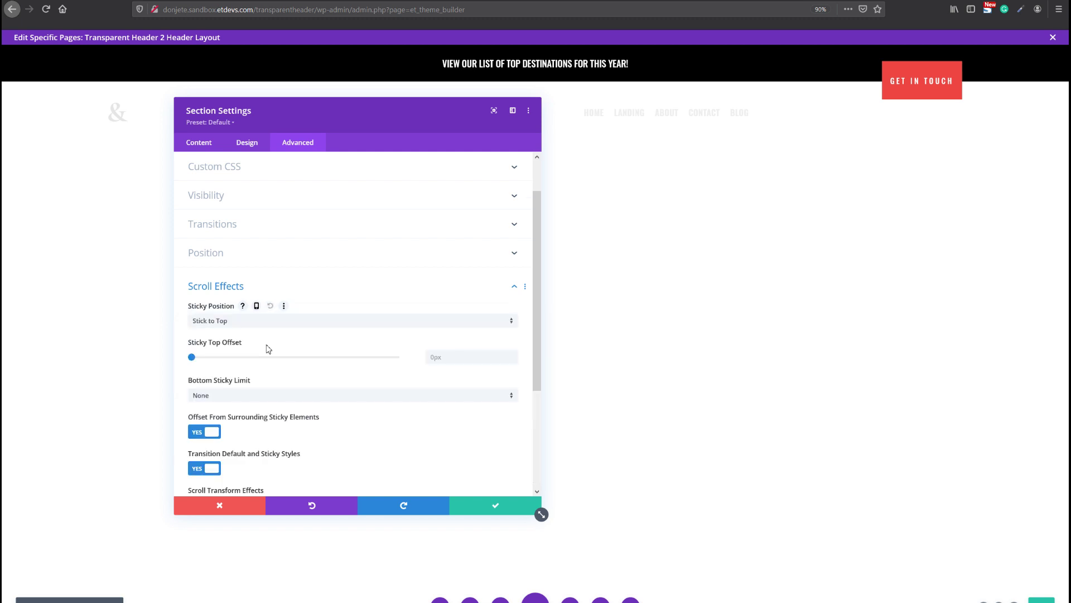
pyautogui.scroll(-3, 445, 368)
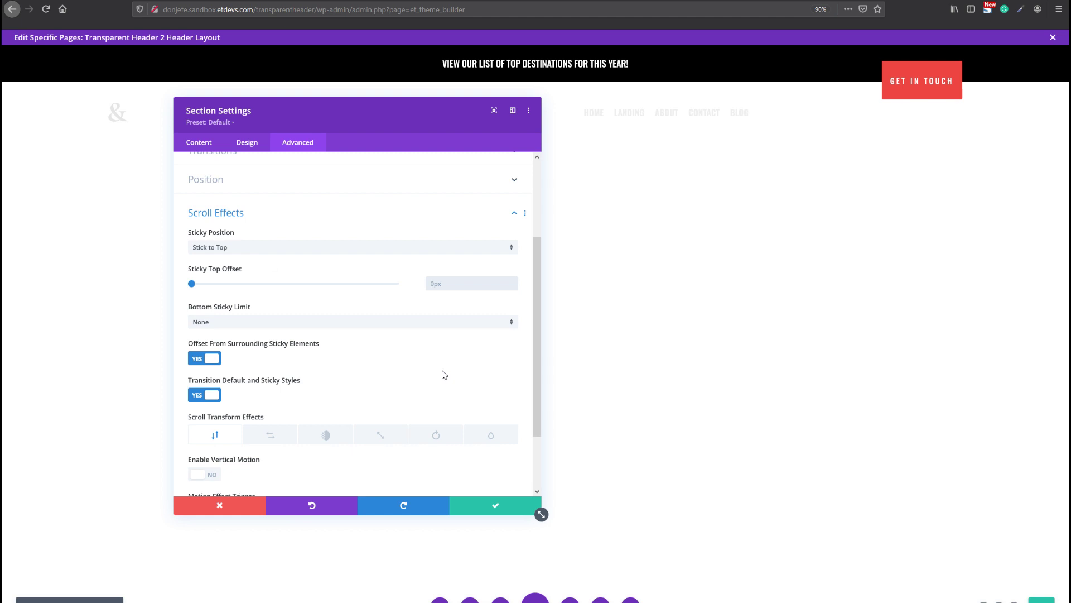
pyautogui.scroll(-2, 302, 367)
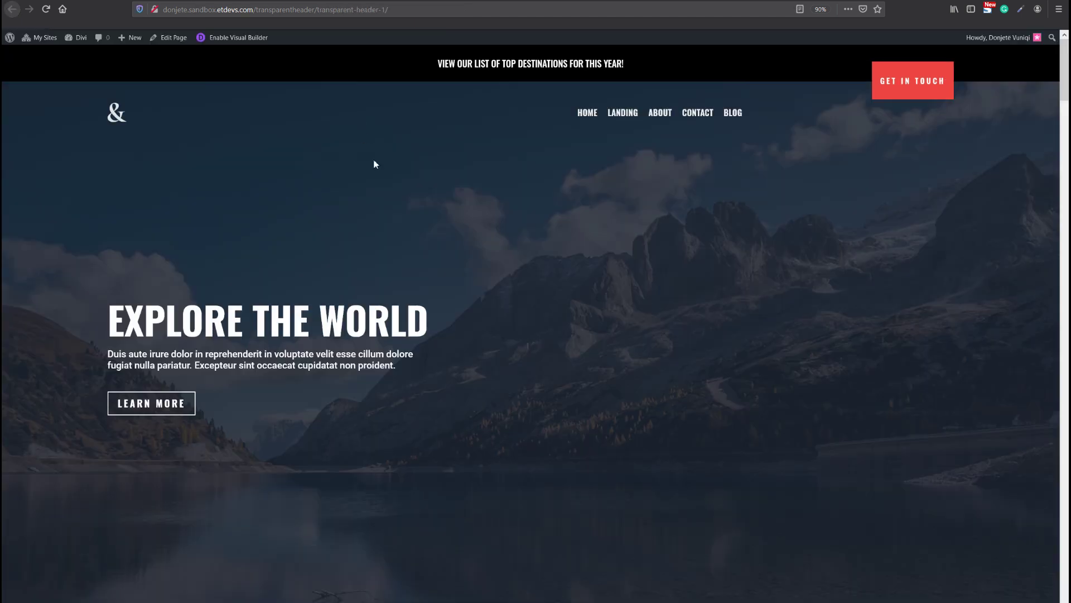
# Step: Check how the finished header behaves on scroll on the live Transparent Header 1 page
pyautogui.scroll(-3, 385, 195)
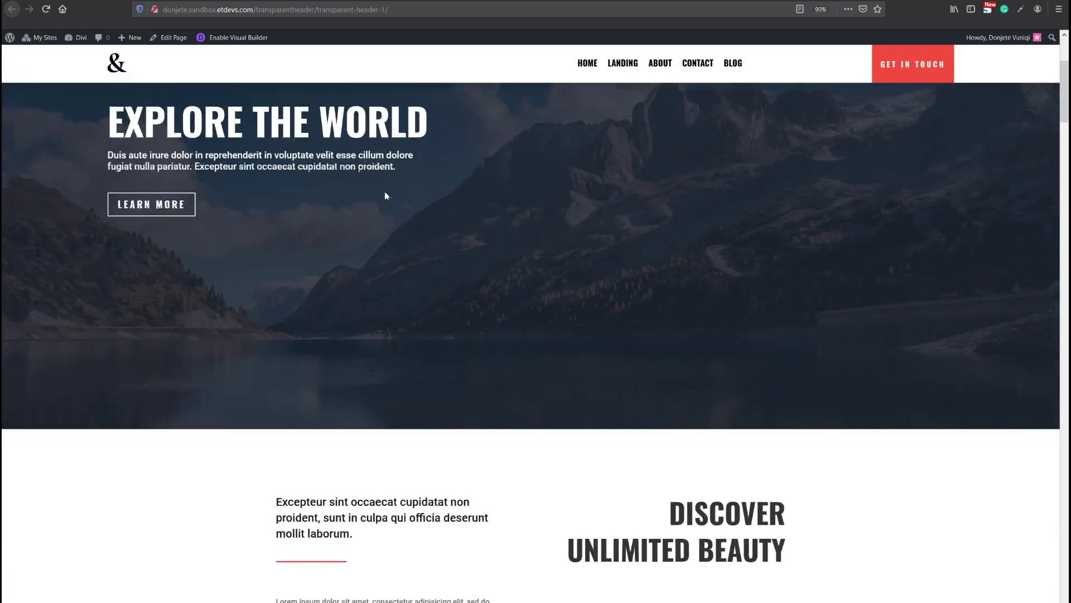
pyautogui.scroll(3, 385, 195)
pyautogui.scroll(-4, 385, 195)
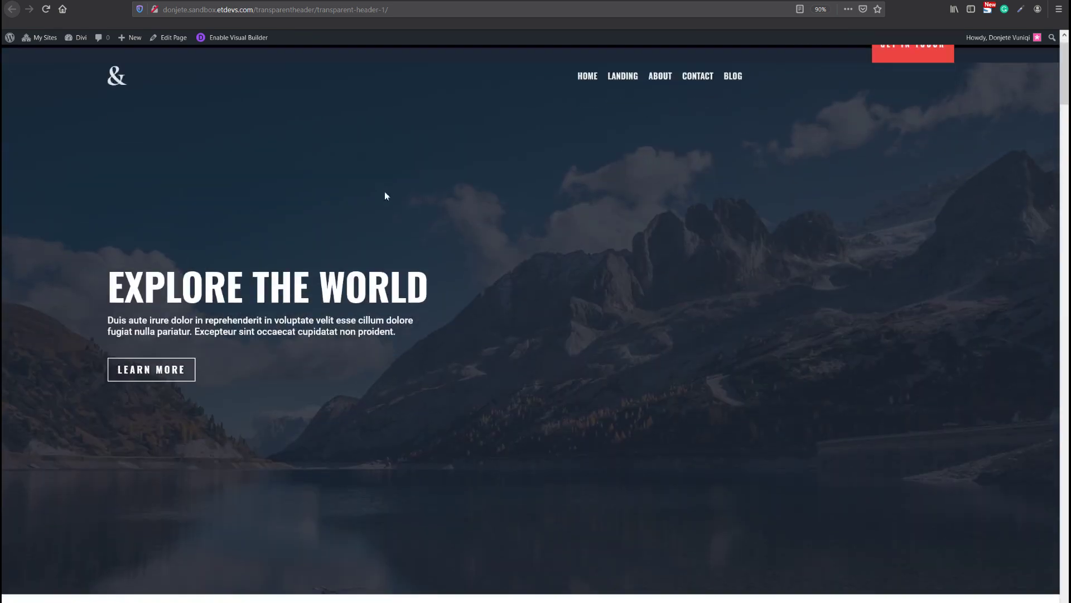
pyautogui.scroll(-3, 385, 195)
pyautogui.scroll(6, 385, 196)
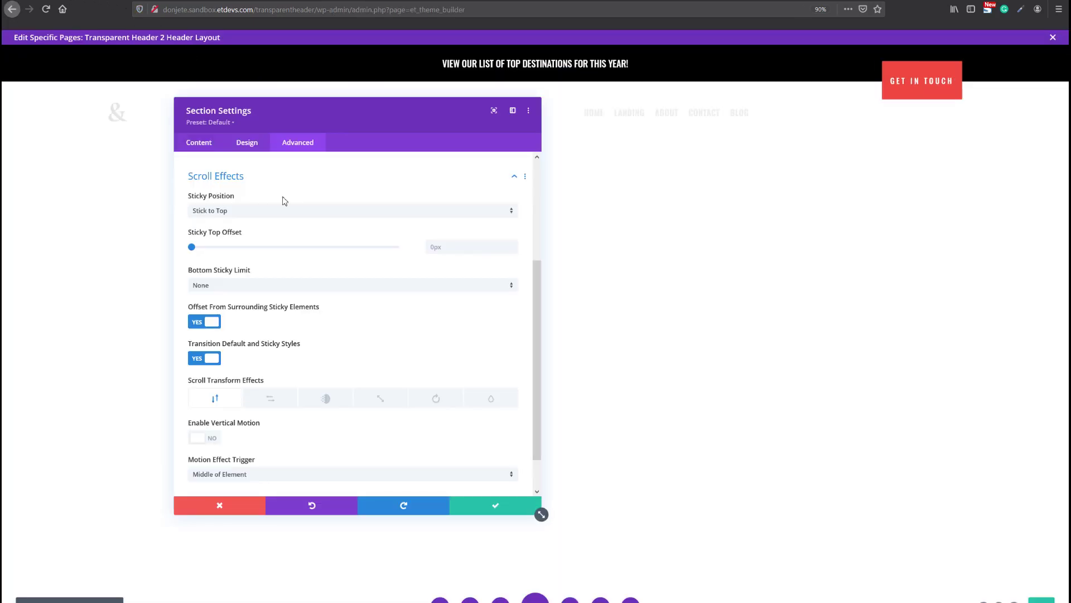
# Step: Review the section's transition options, save the section settings, and close the header layout with the Theme Builder changes saved
pyautogui.scroll(3, 273, 251)
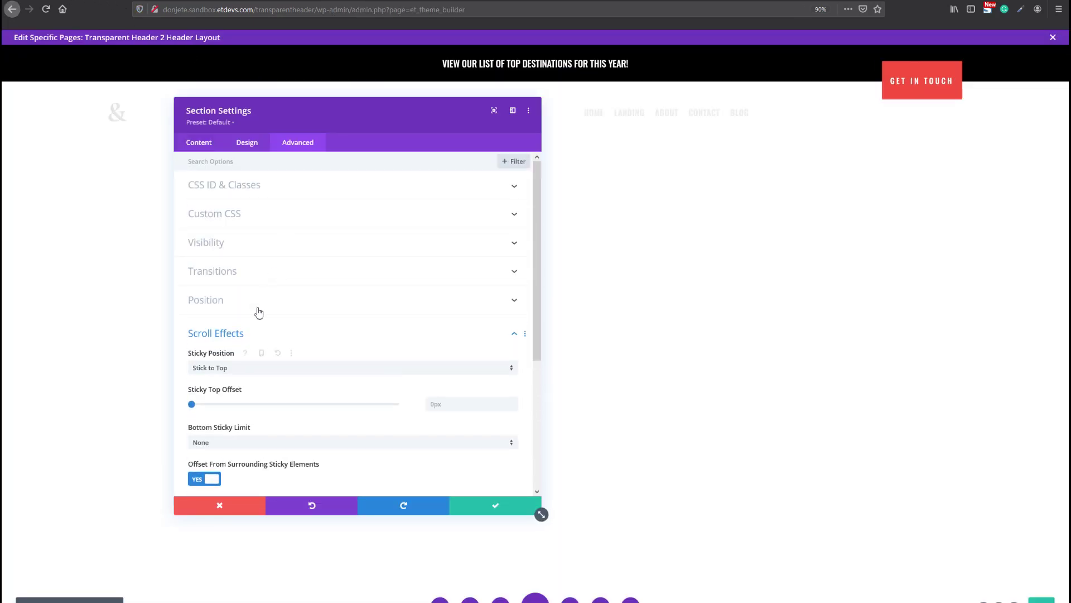
pyautogui.click(224, 282)
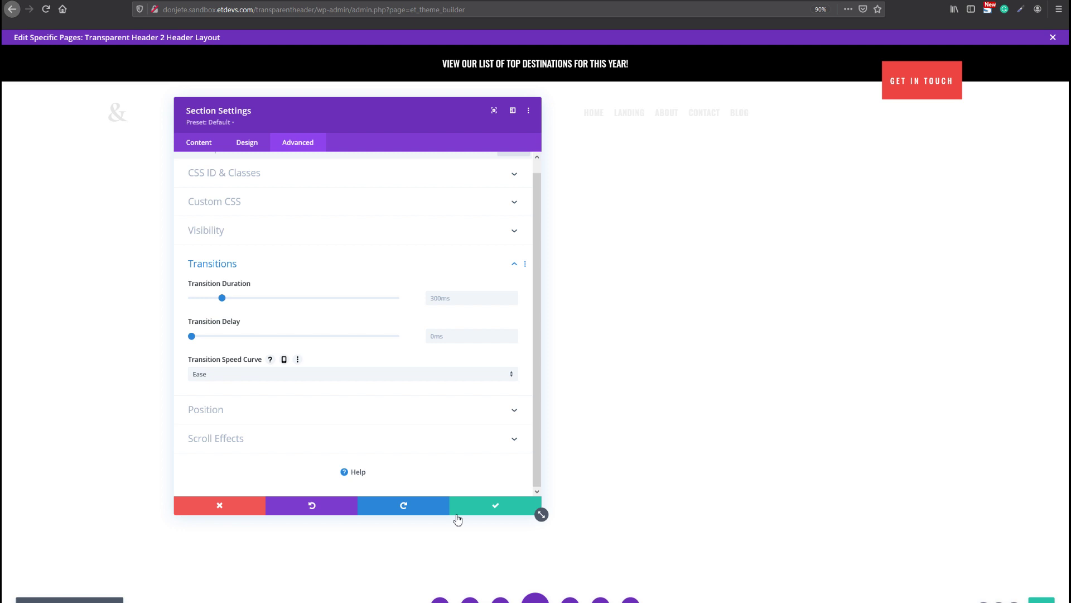
pyautogui.click(525, 510)
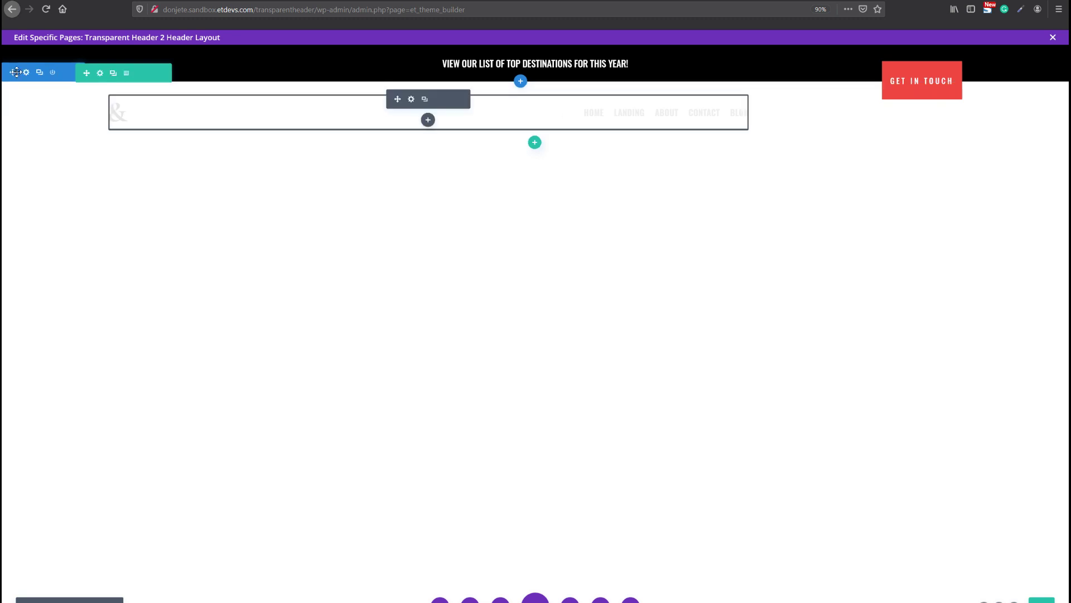
pyautogui.click(1051, 39)
pyautogui.click(120, 102)
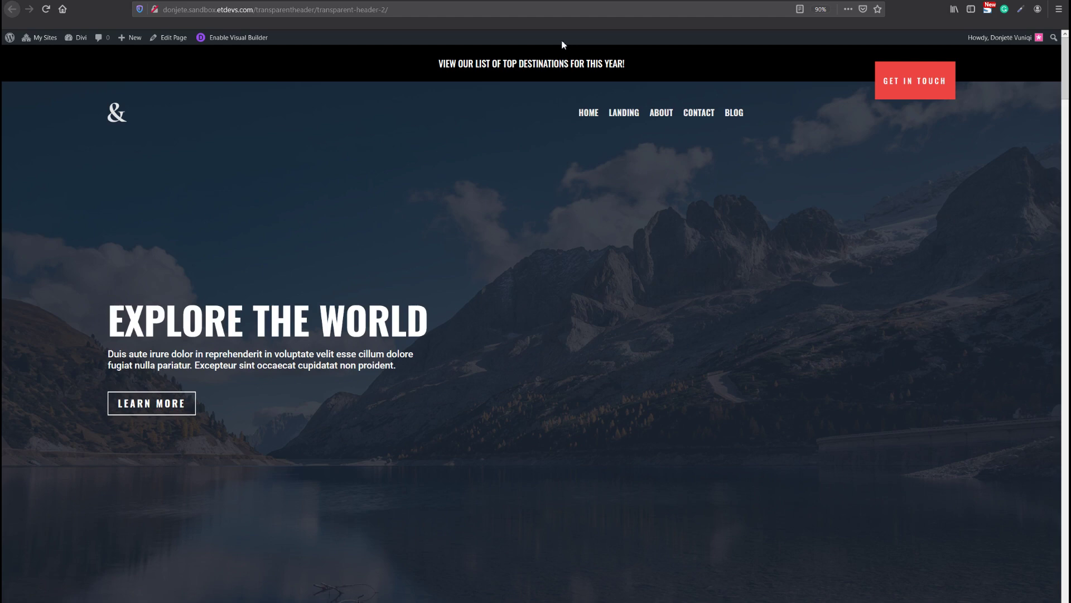
# Step: Scroll the live Transparent Header 2 page to examine how the sticky menu section and button behave
pyautogui.scroll(-5, 654, 258)
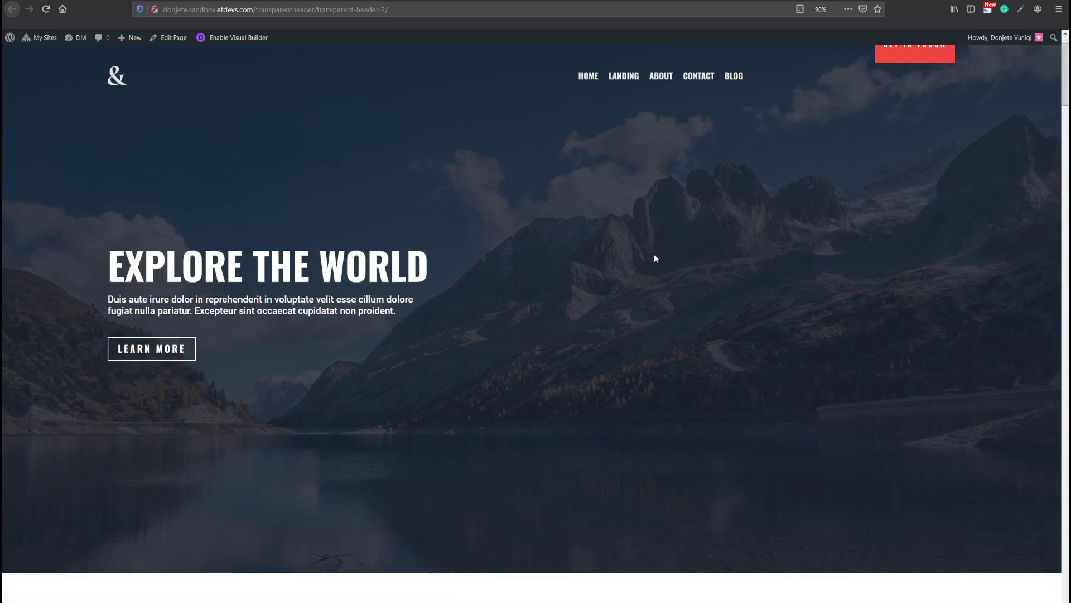
pyautogui.scroll(-2, 654, 256)
pyautogui.scroll(7, 655, 256)
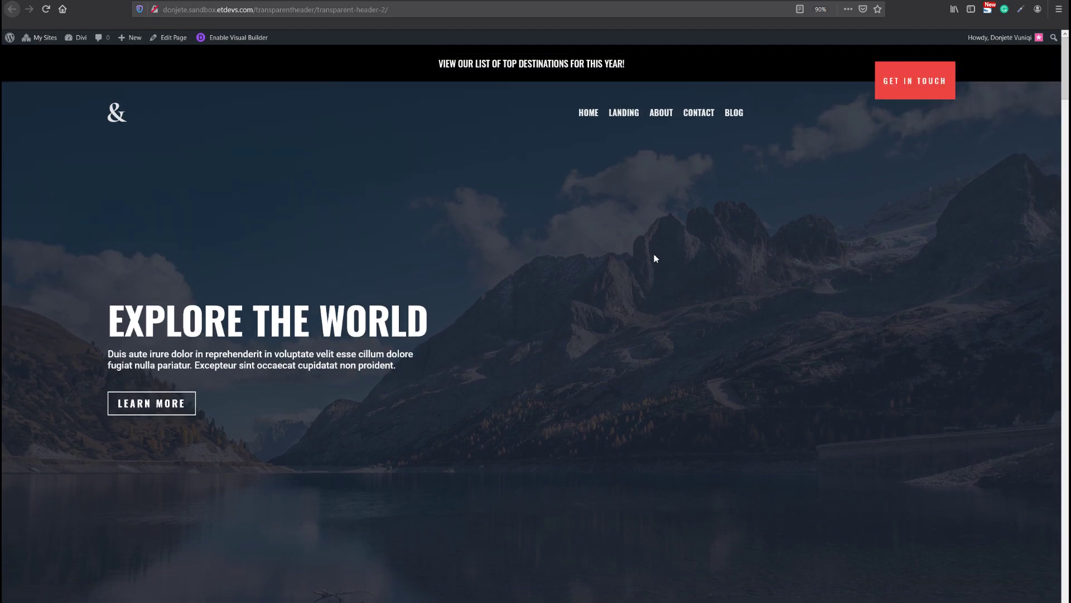
pyautogui.scroll(-3, 654, 255)
pyautogui.scroll(-4, 655, 258)
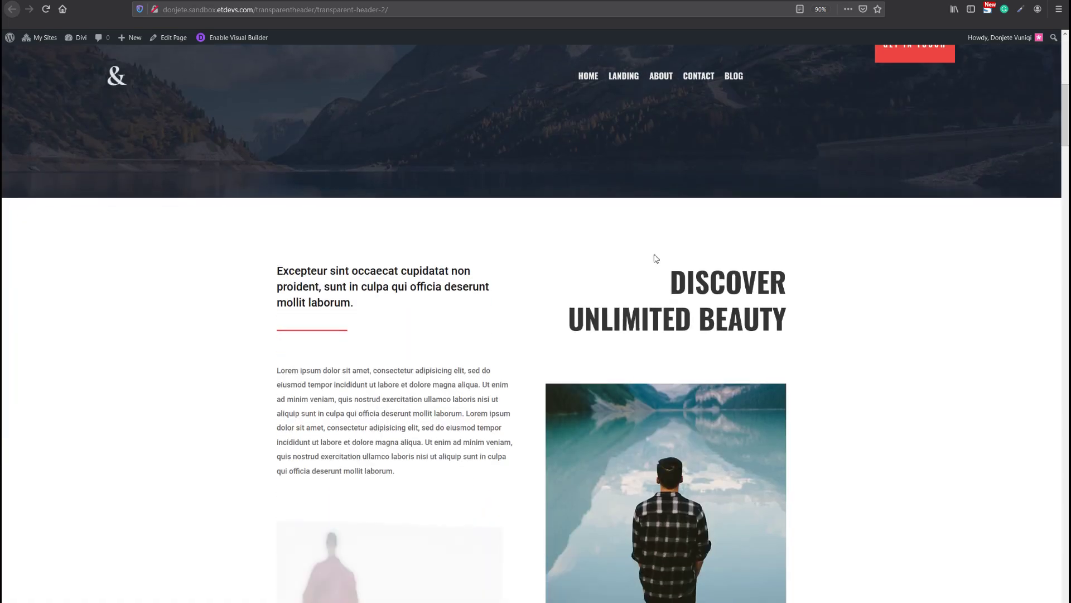
pyautogui.scroll(6, 655, 257)
pyautogui.scroll(2, 655, 258)
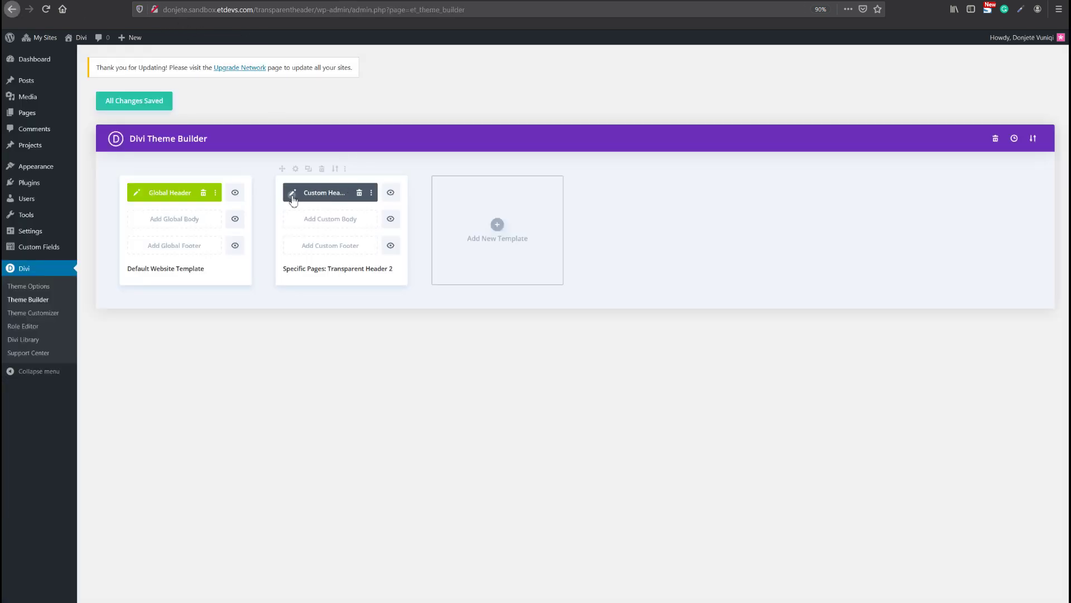
# Step: Reopen the Transparent Header 2 custom header and give the logo and menu row a white background in its sticky state
pyautogui.click(293, 199)
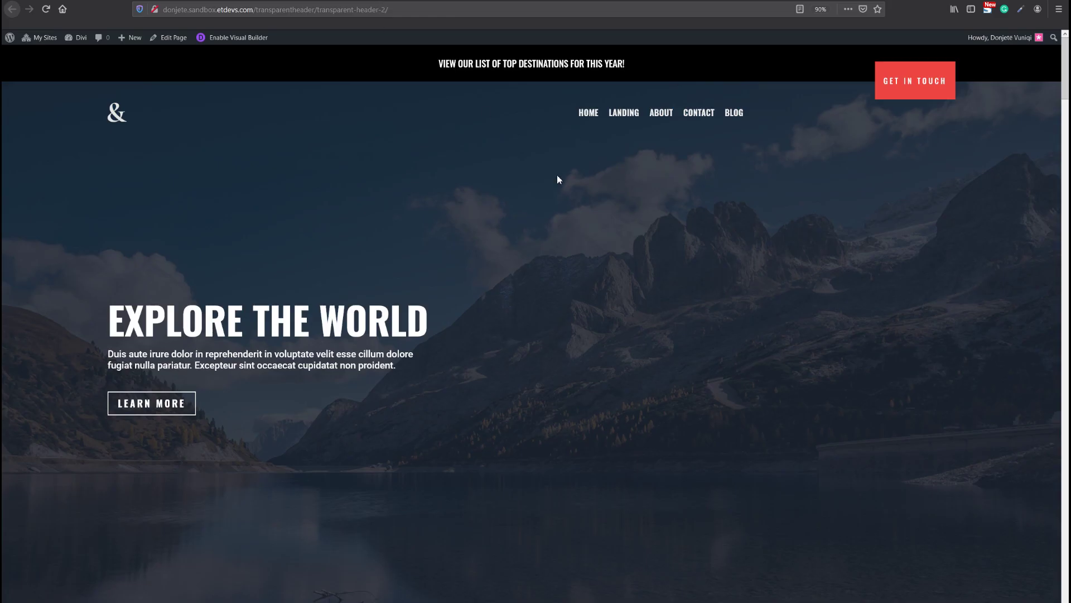
pyautogui.scroll(-4, 558, 180)
pyautogui.scroll(3, 558, 179)
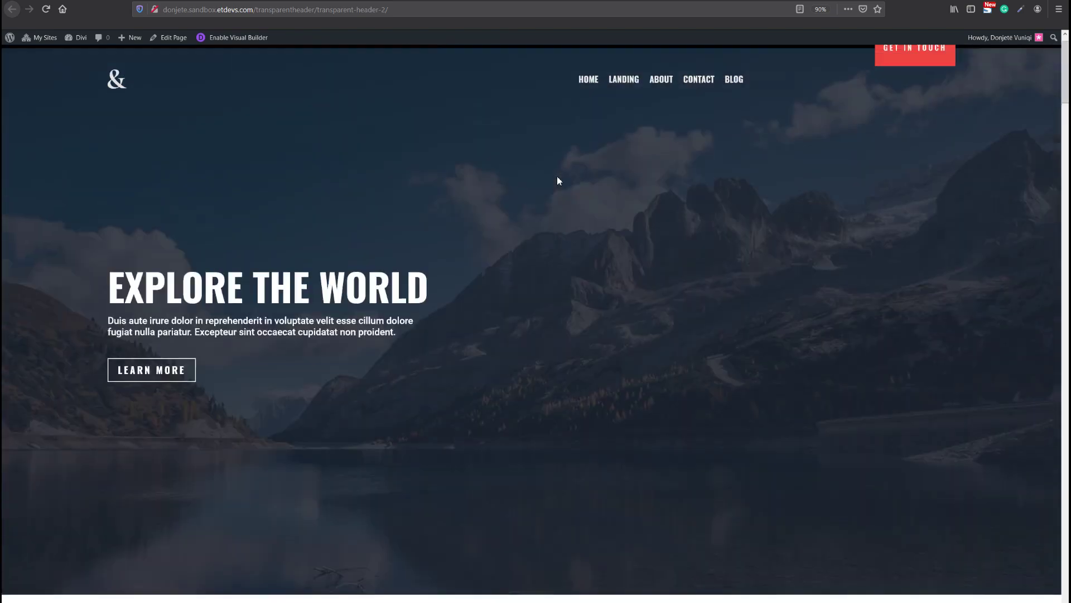
pyautogui.scroll(1, 558, 180)
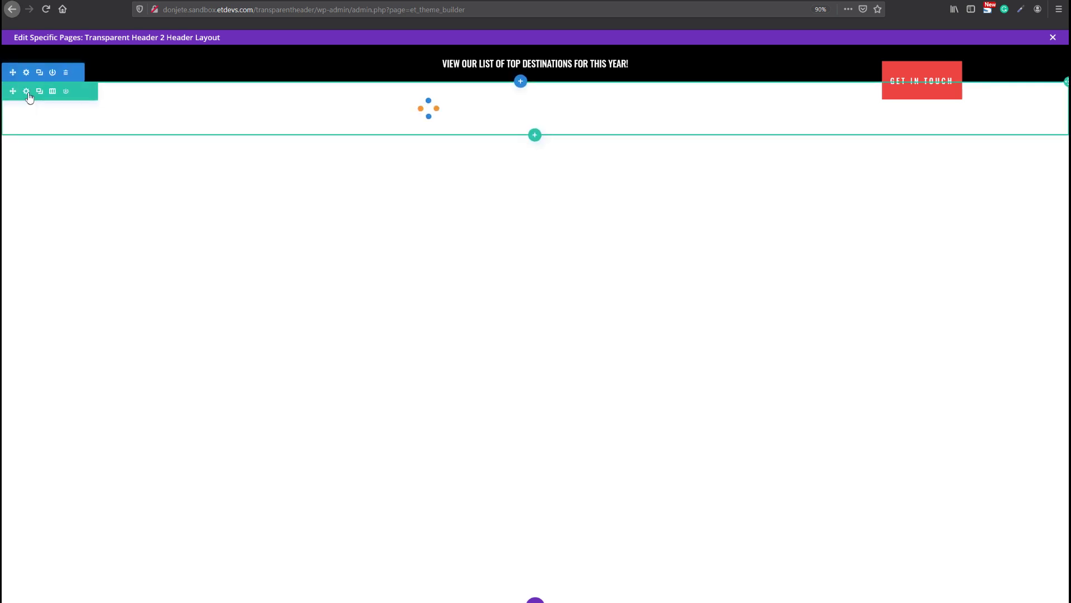
pyautogui.click(27, 92)
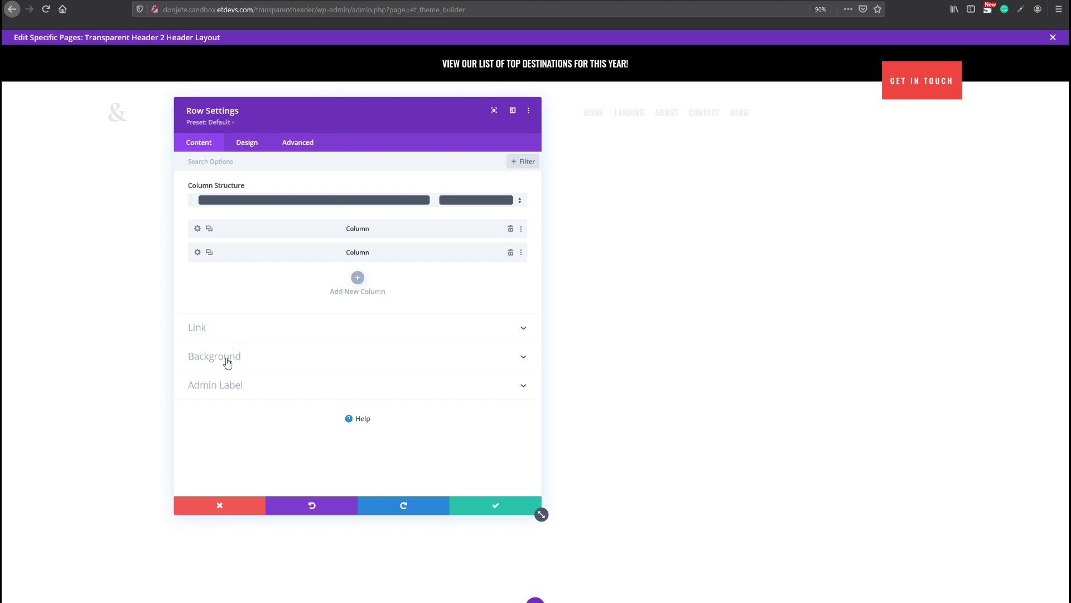
pyautogui.click(228, 362)
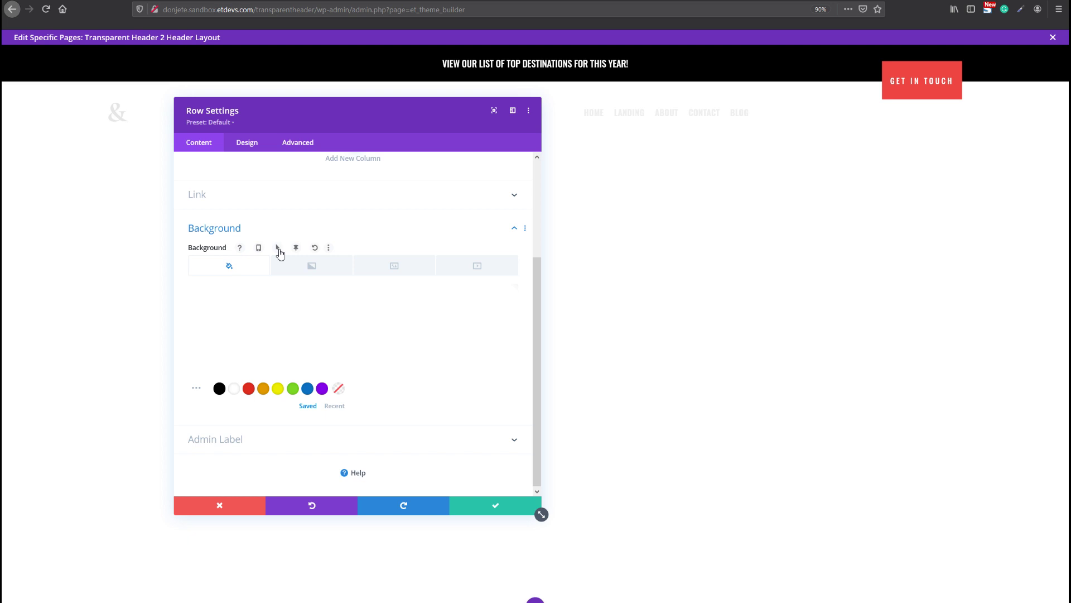
pyautogui.click(275, 248)
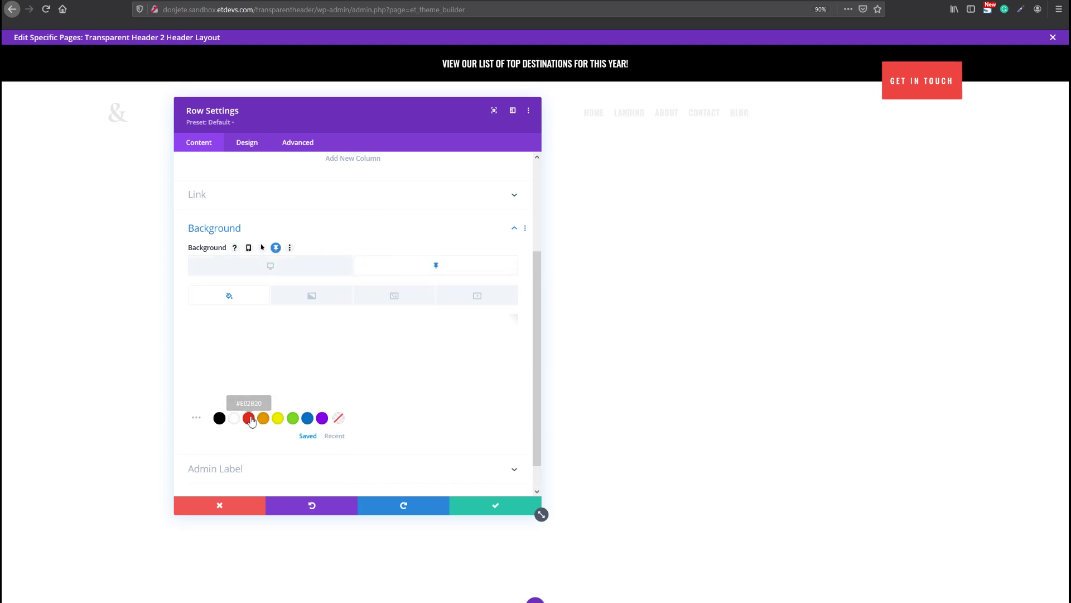
pyautogui.click(237, 423)
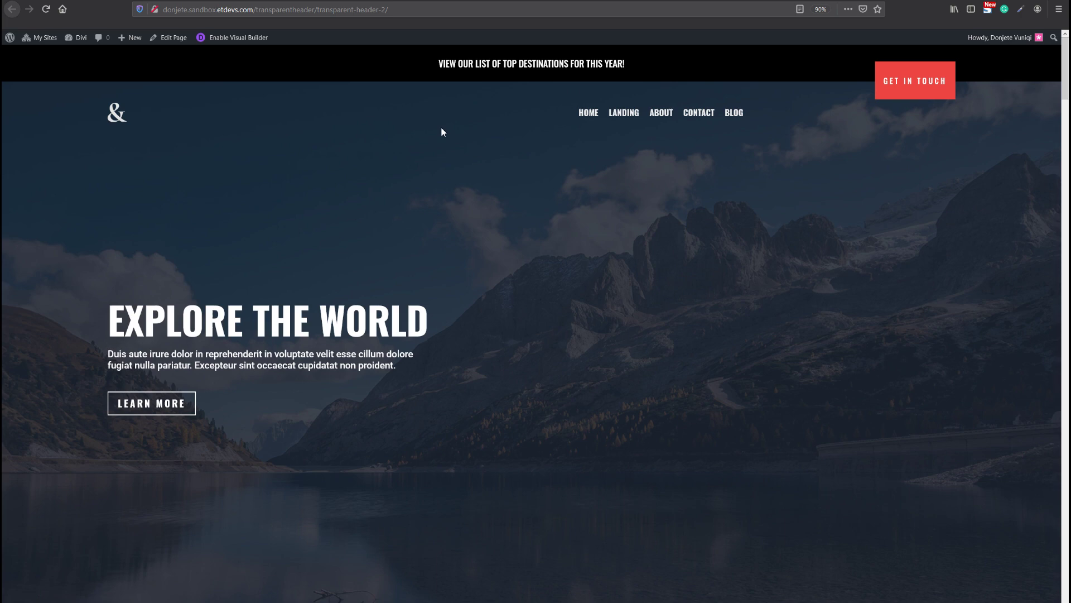
# Step: Enlarge the live Transparent Header 2 page to 110% and check the row's sticky background while scrolling
pyautogui.hotkey('ctrl', '+')
pyautogui.hotkey('ctrl', '+')
pyautogui.hotkey('ctrl', '+')
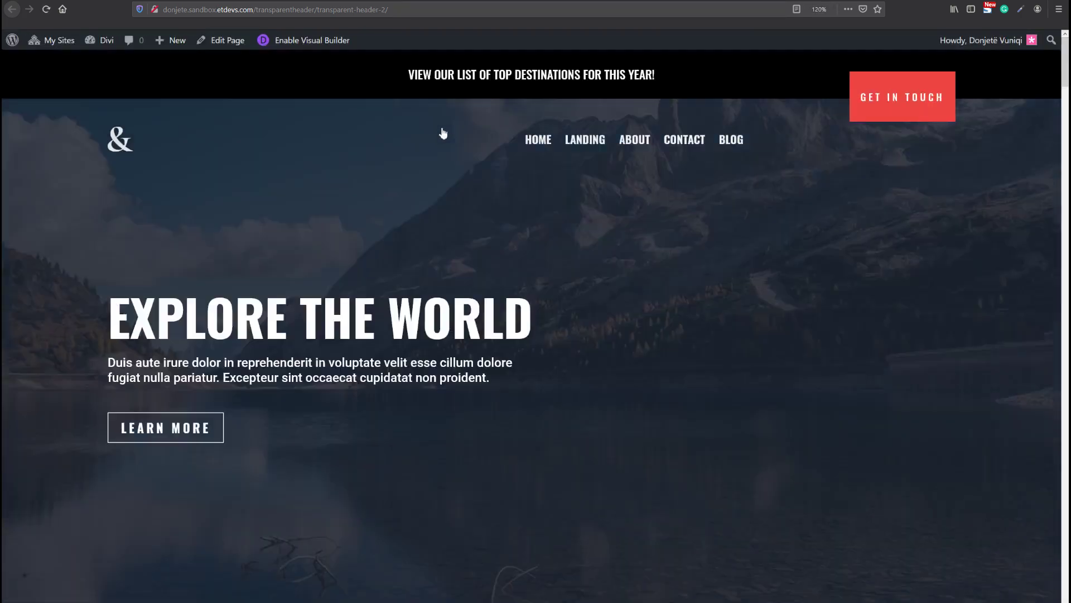
pyautogui.hotkey('ctrl', '-')
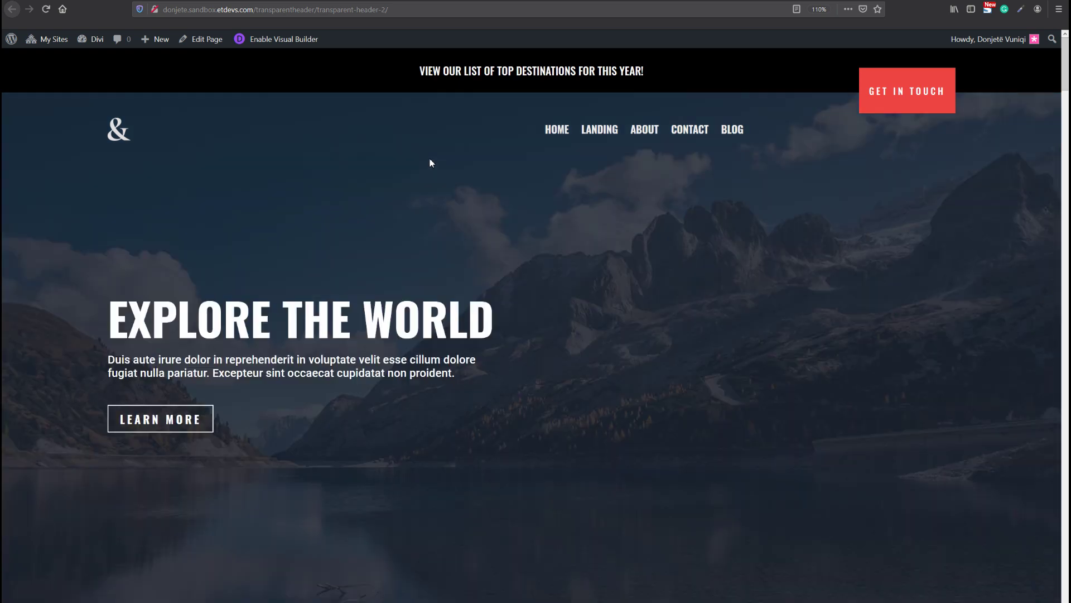
pyautogui.scroll(-3, 430, 162)
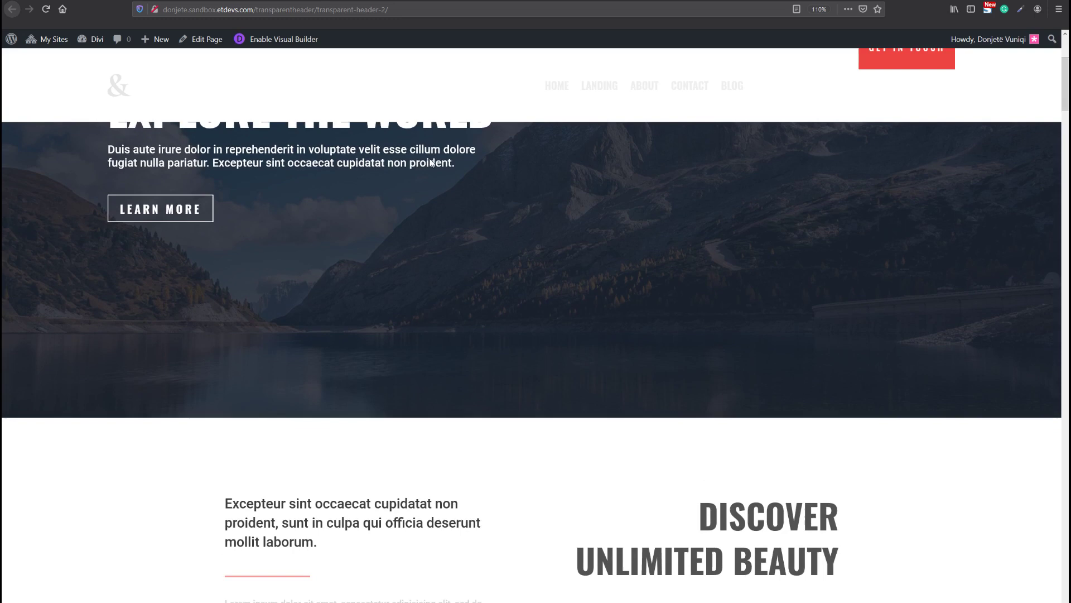
pyautogui.scroll(3, 429, 162)
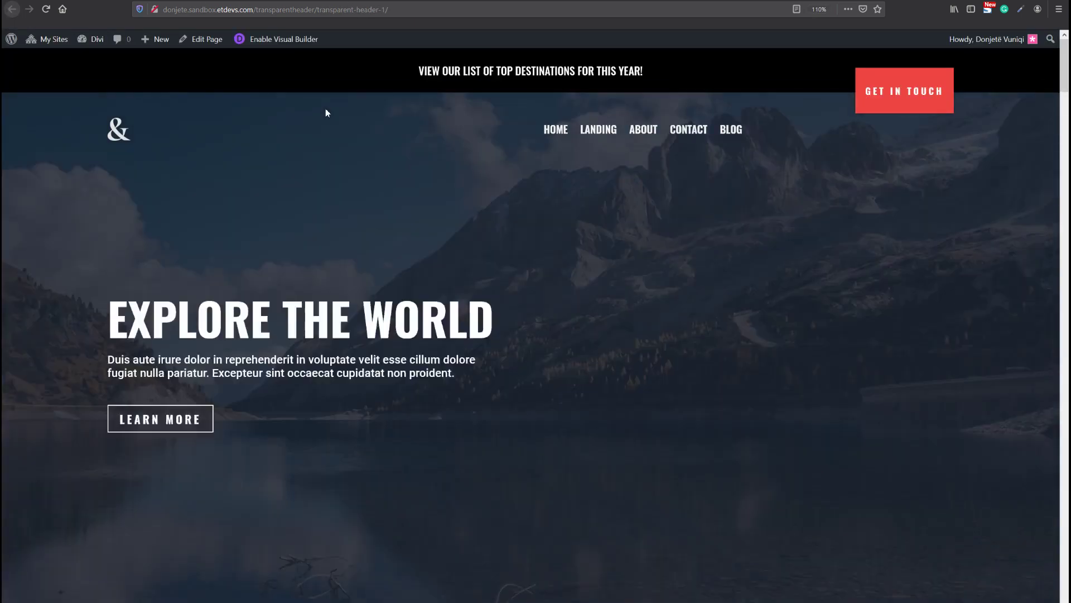
# Step: Examine the sticky logo, menu and button styling on the live Transparent Header 1 page for comparison
pyautogui.scroll(-2, 325, 112)
pyautogui.scroll(-2, 327, 113)
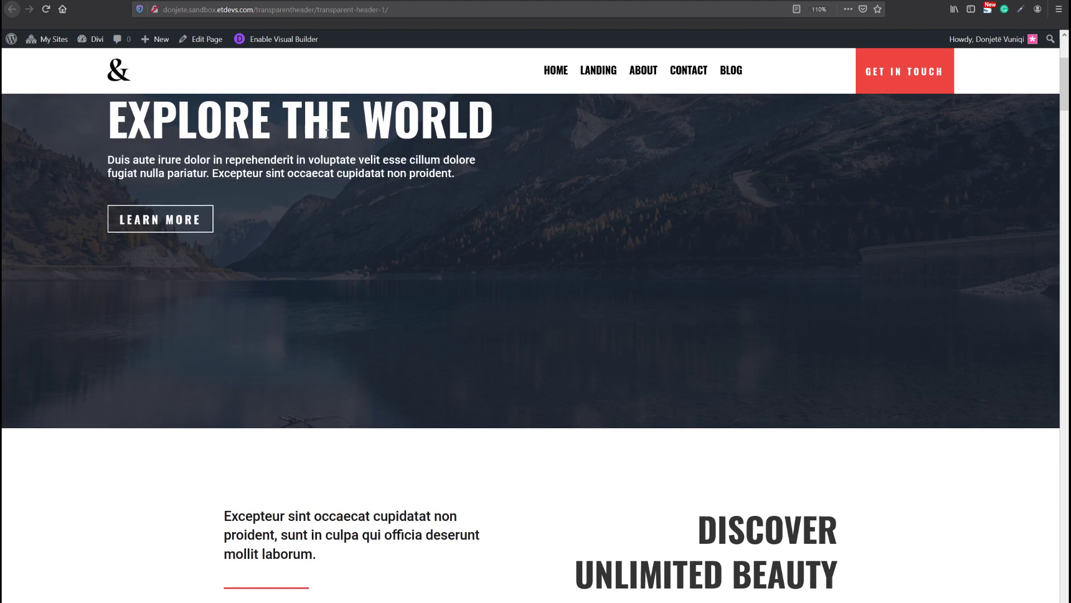
pyautogui.scroll(5, 327, 137)
pyautogui.scroll(-5, 326, 137)
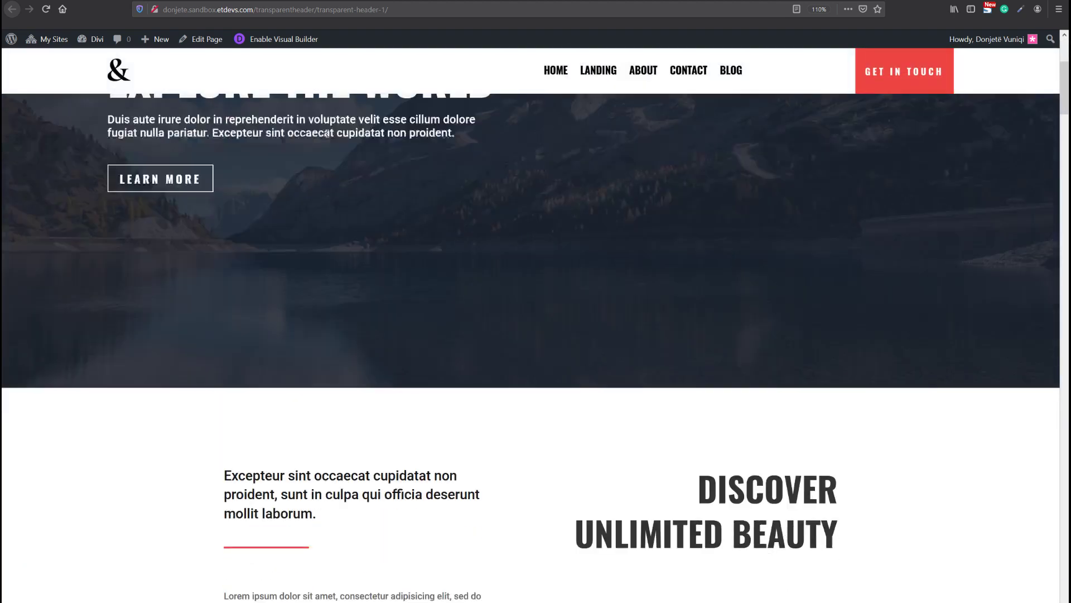
pyautogui.scroll(5, 327, 125)
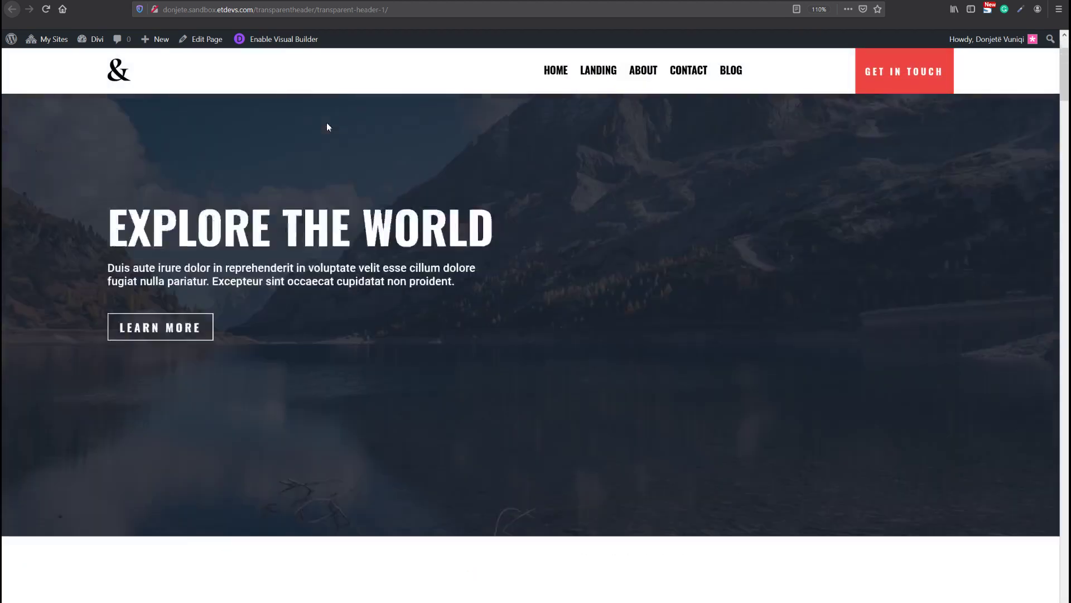
pyautogui.scroll(-5, 327, 126)
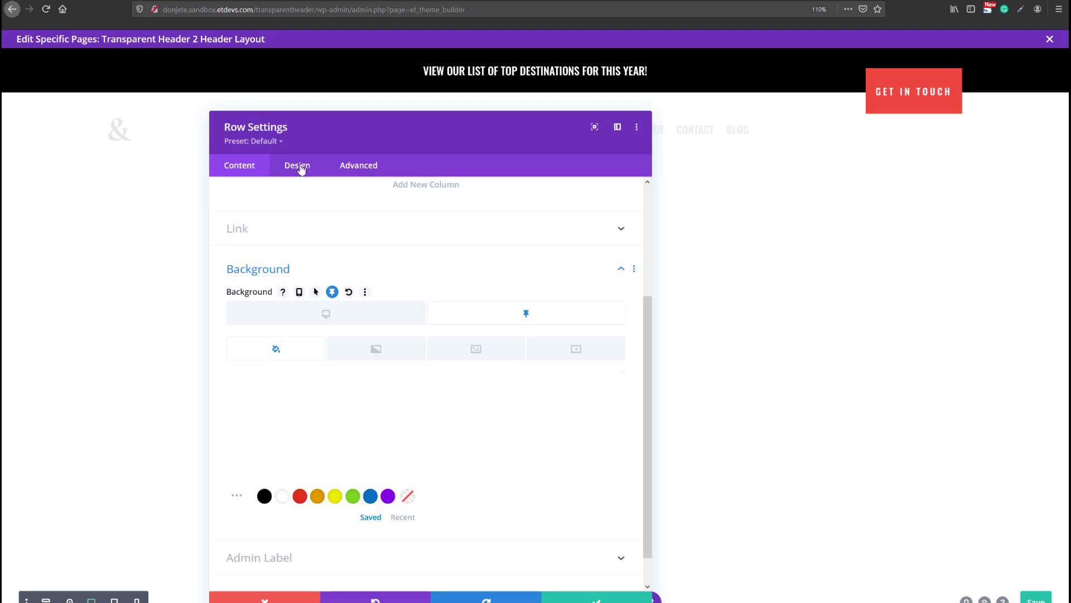
# Step: Set the logo and menu row's top and bottom padding to 0px in its sticky state
pyautogui.click(298, 165)
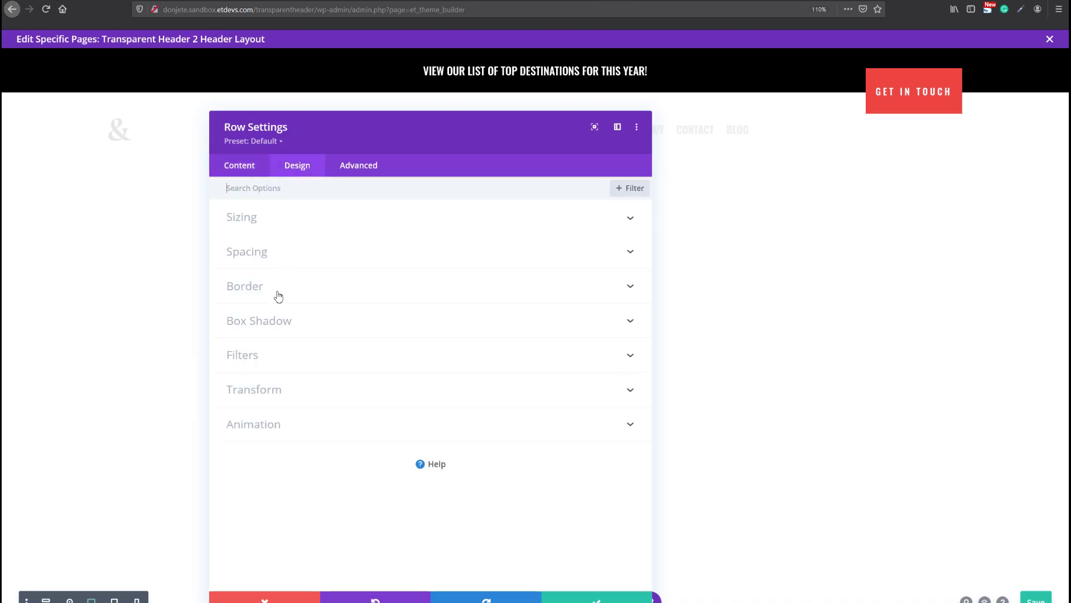
pyautogui.click(288, 254)
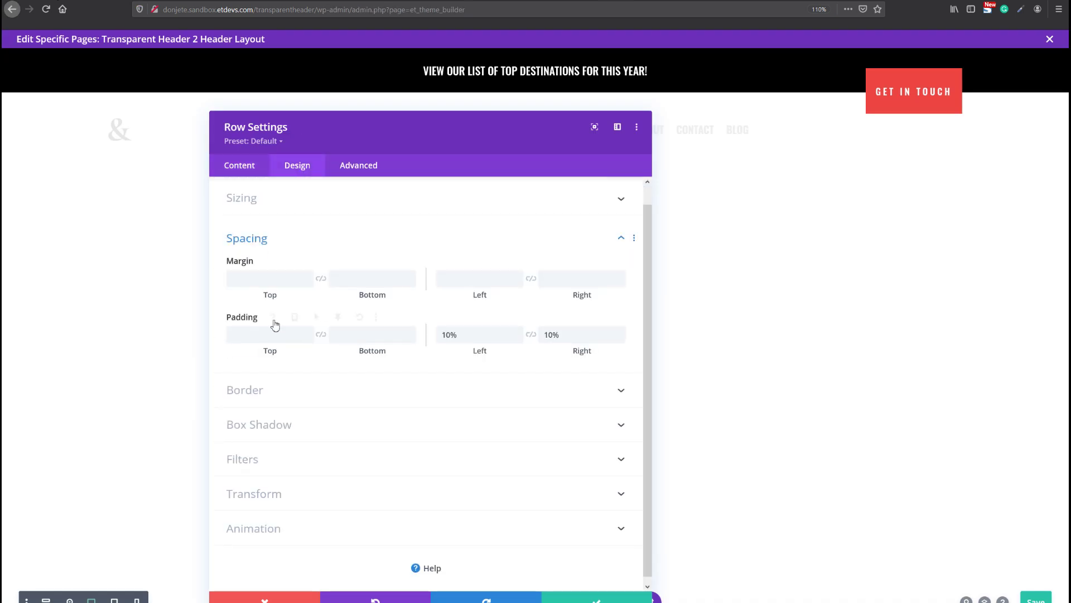
pyautogui.click(318, 318)
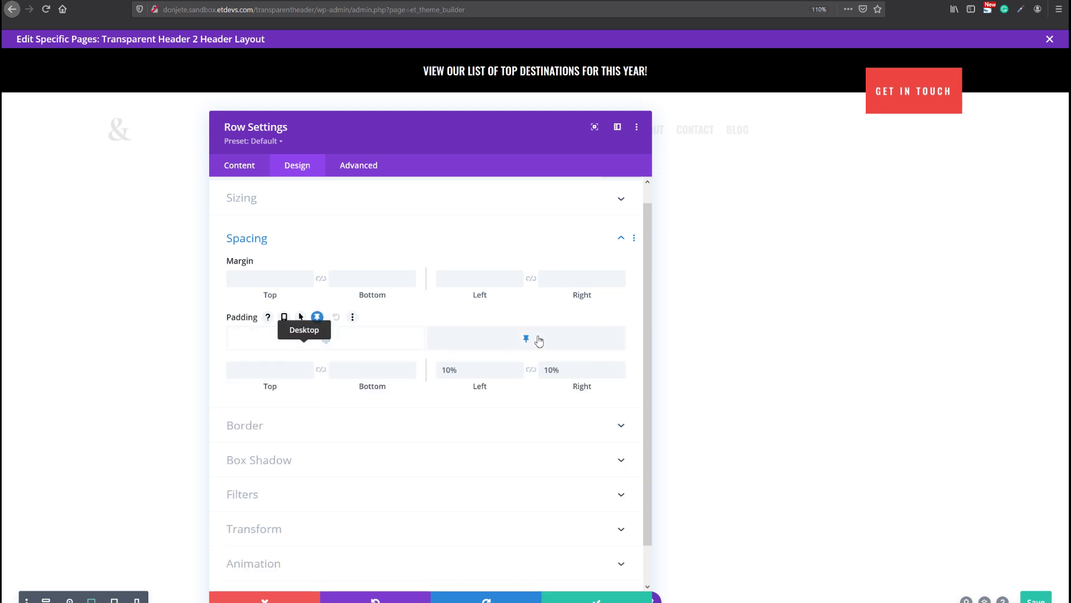
pyautogui.click(261, 374)
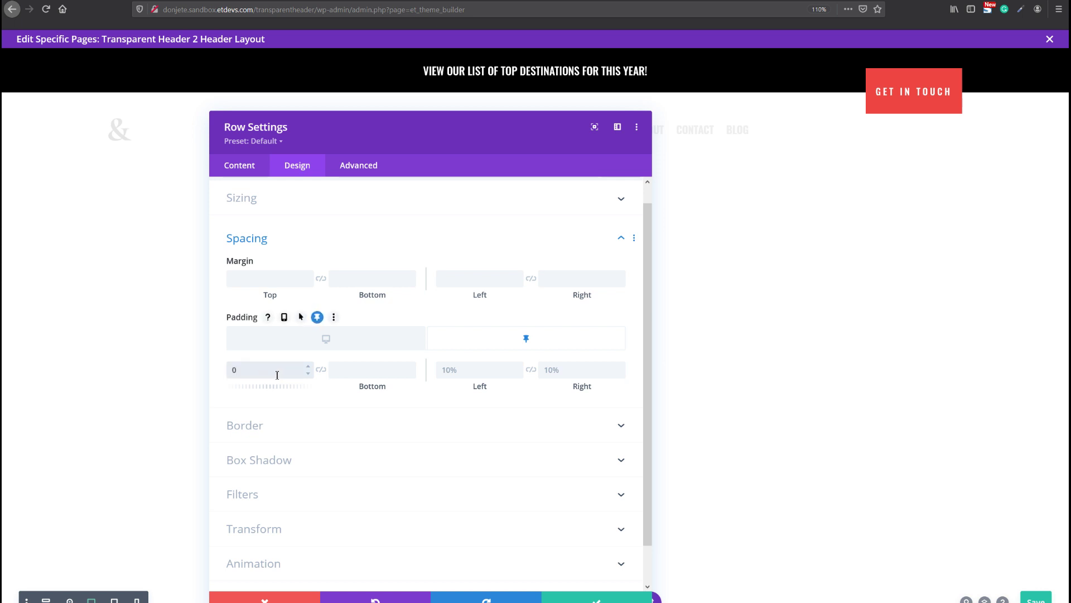
pyautogui.click(320, 372)
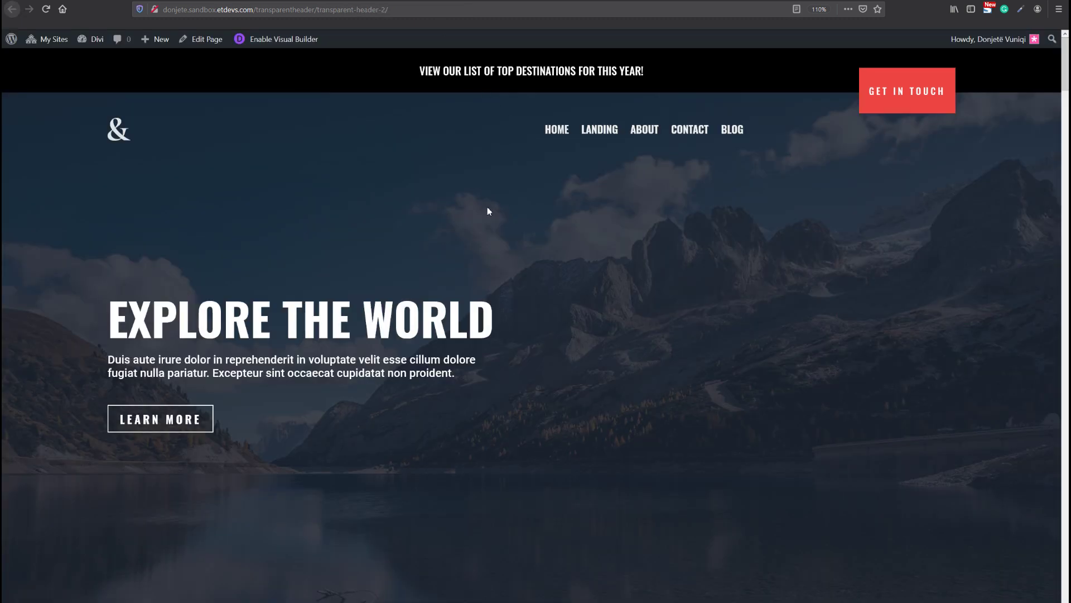
# Step: Scroll the live Transparent Header 2 page up and down to compare the menu row's height and spacing in its normal and sticky states
pyautogui.scroll(-4, 487, 211)
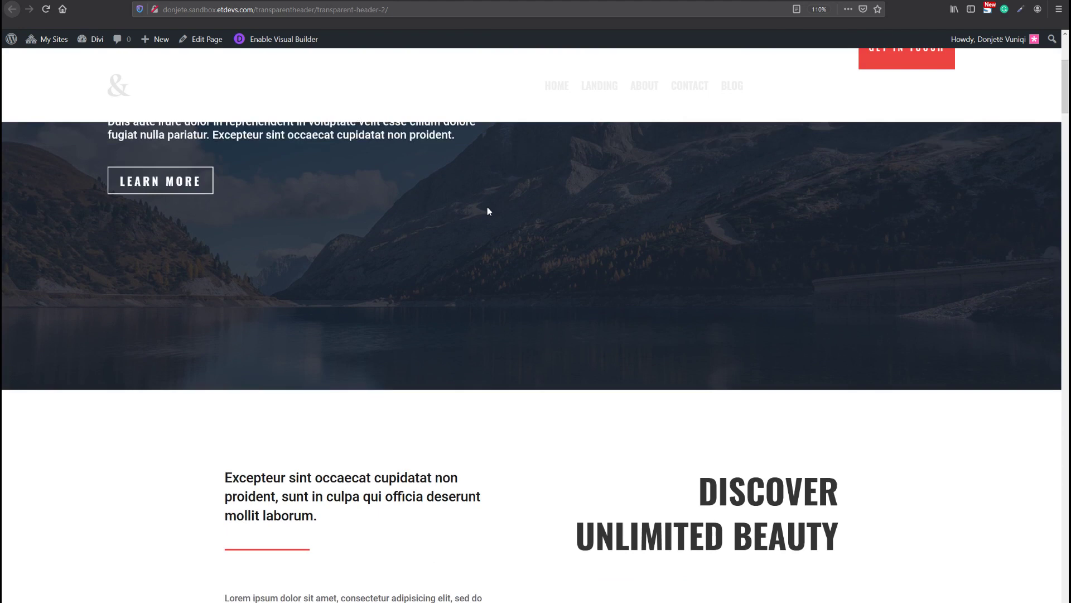
pyautogui.scroll(4, 487, 210)
pyautogui.scroll(-4, 488, 210)
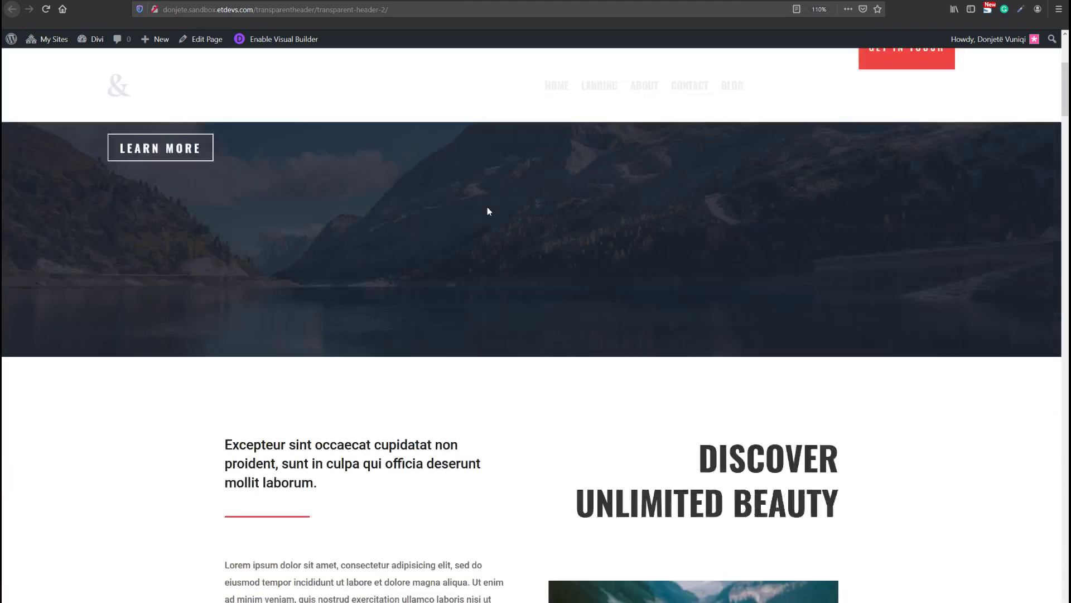
pyautogui.scroll(4, 487, 209)
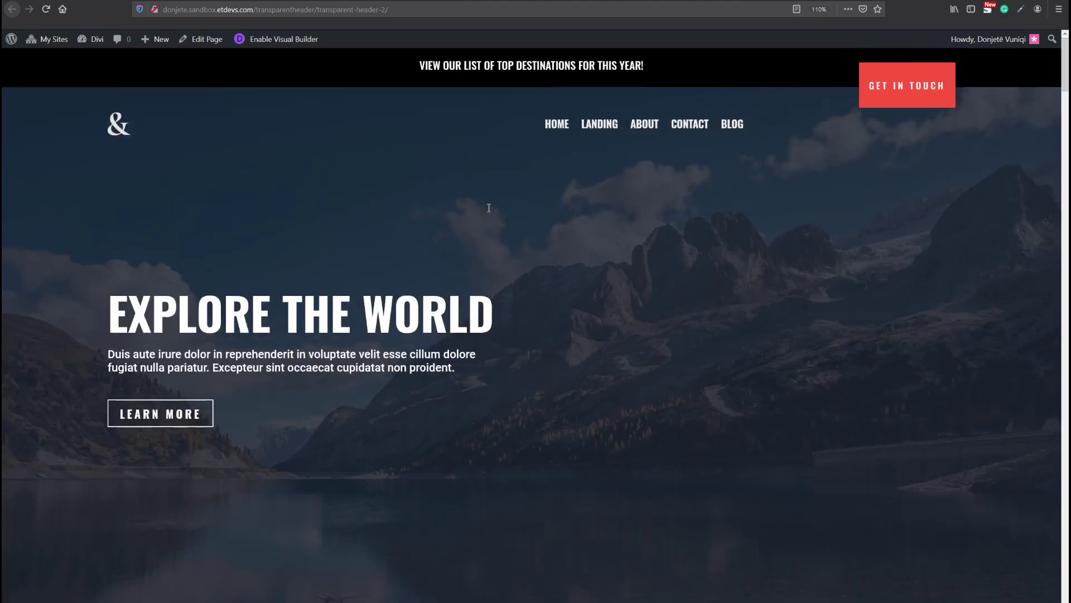
pyautogui.scroll(-5, 487, 211)
pyautogui.scroll(4, 487, 211)
pyautogui.scroll(1, 487, 211)
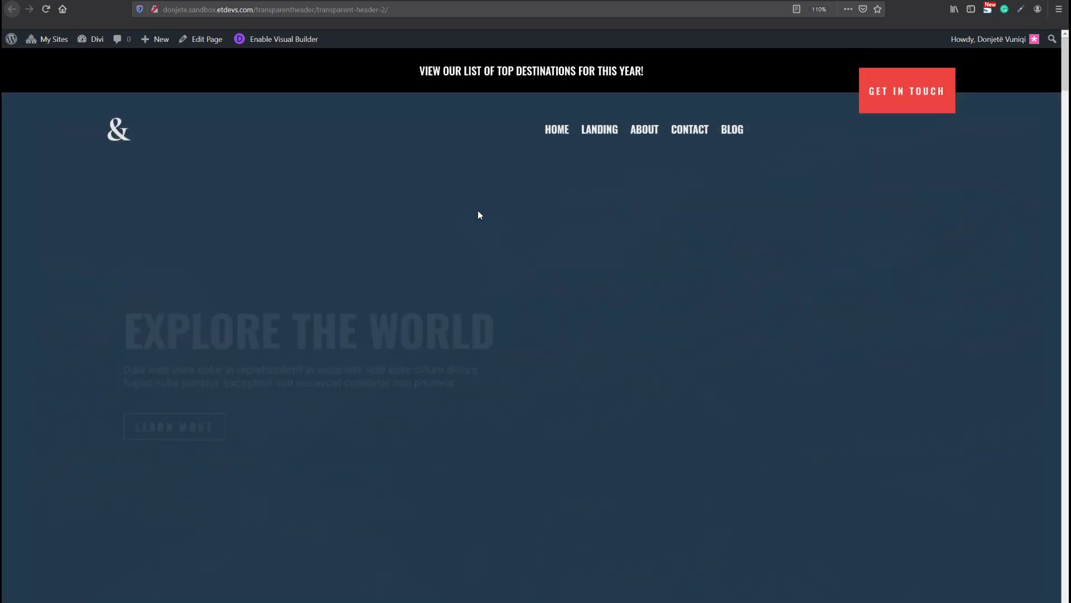
pyautogui.scroll(-5, 478, 215)
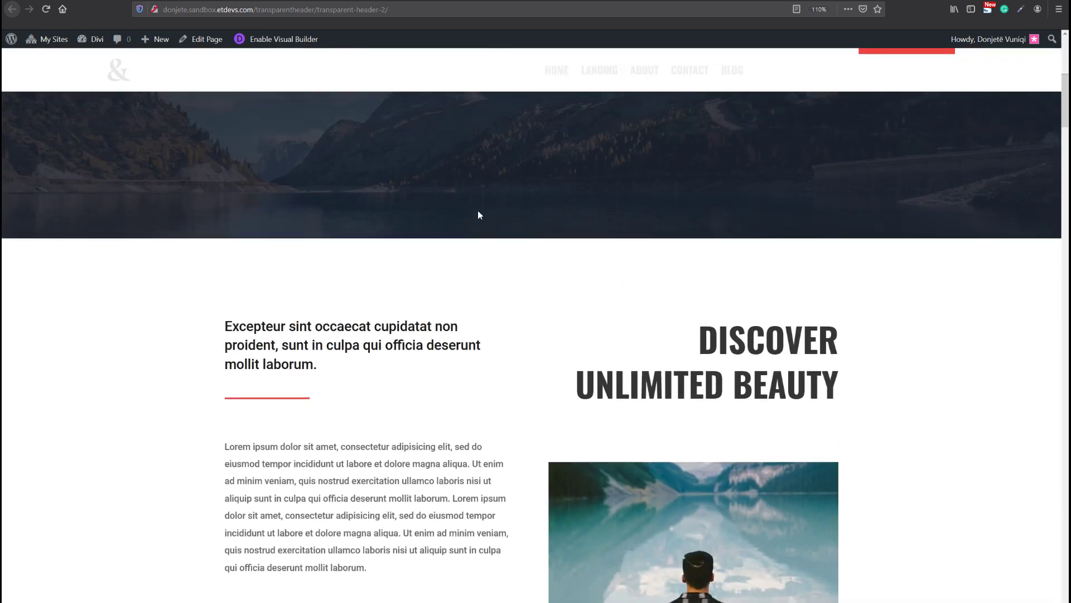
pyautogui.scroll(5, 479, 214)
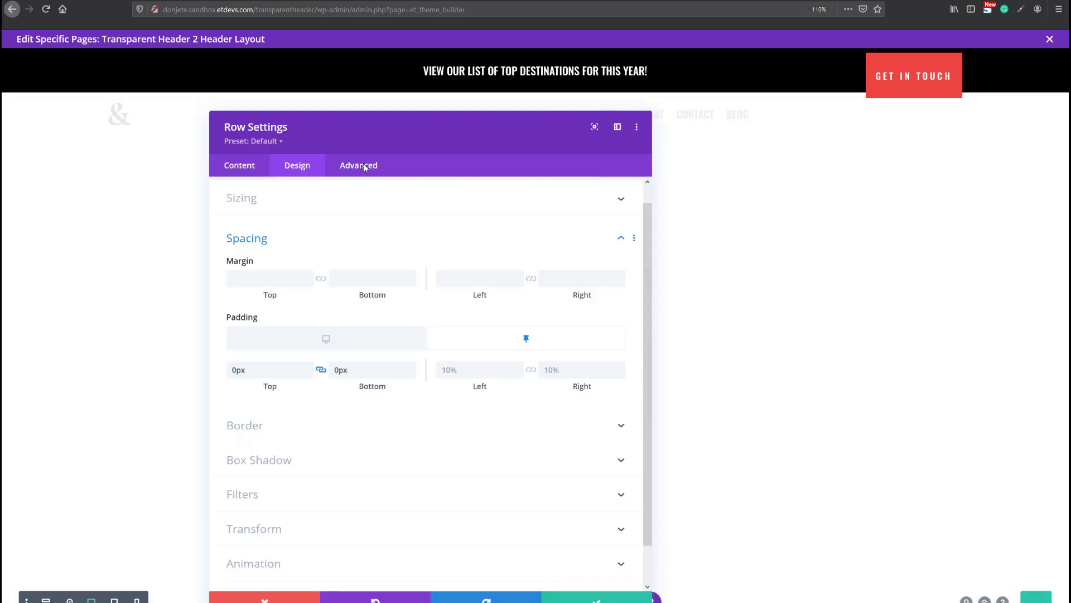
# Step: Set the row's box shadow color to rgba(0,0,0,0.08) in its sticky state and save the header layout
pyautogui.scroll(-1, 305, 446)
pyautogui.click(308, 429)
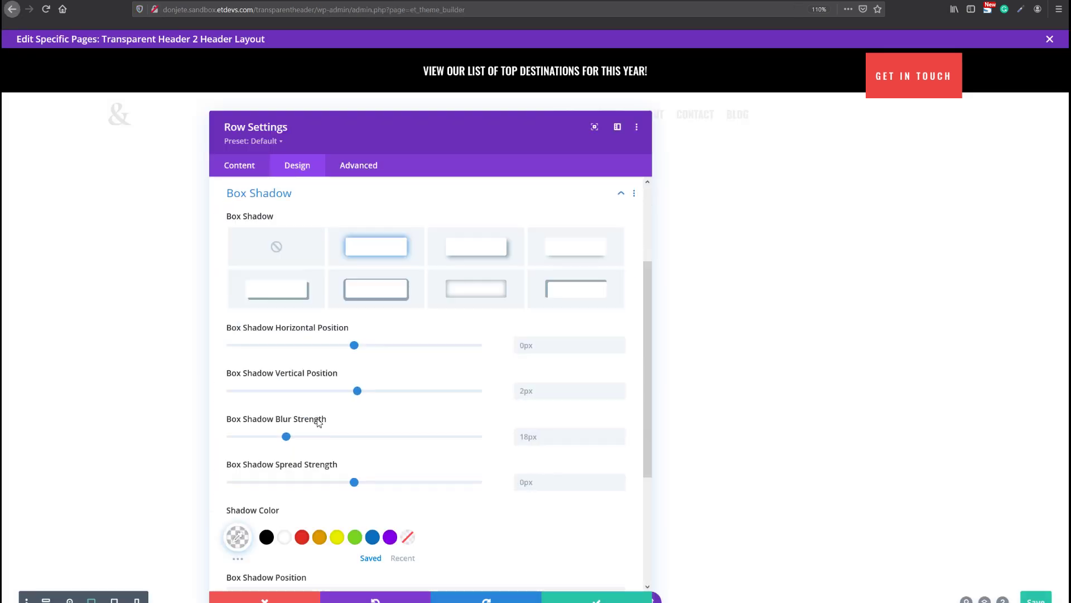
pyautogui.scroll(-5, 346, 412)
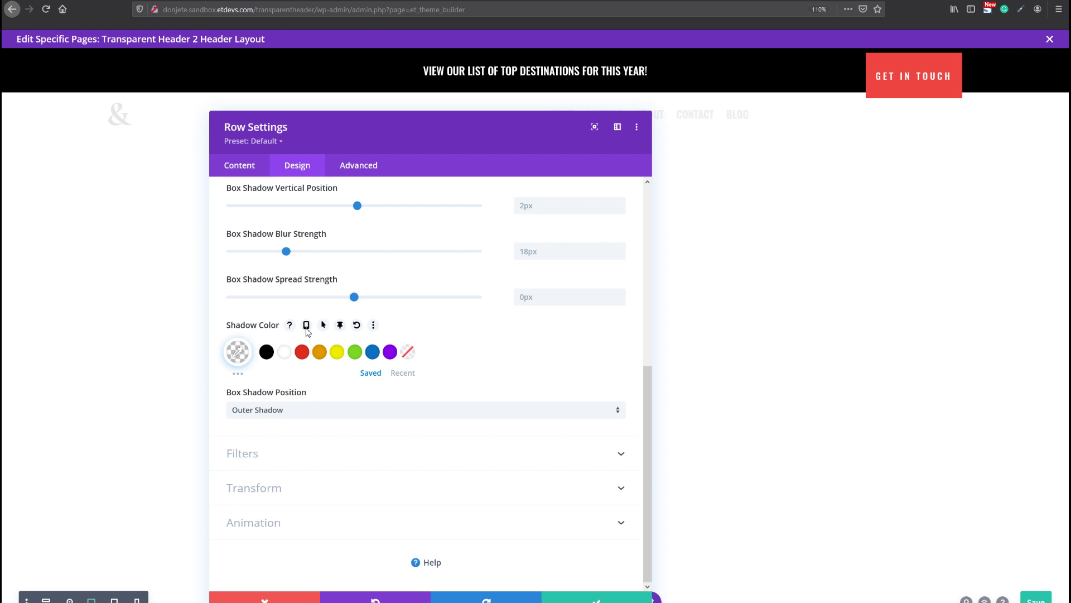
pyautogui.click(238, 353)
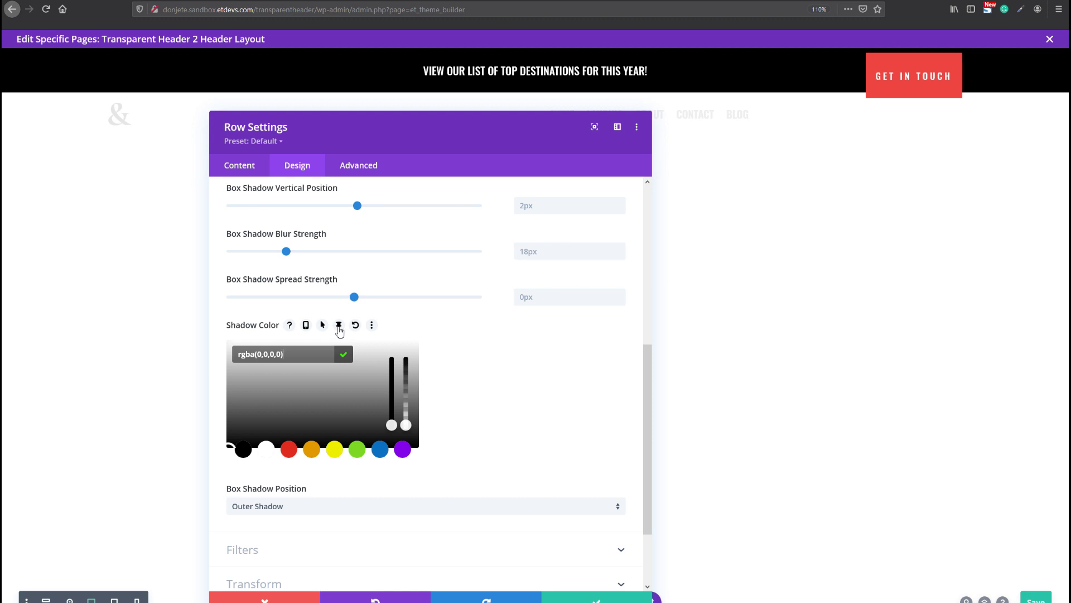
pyautogui.click(339, 325)
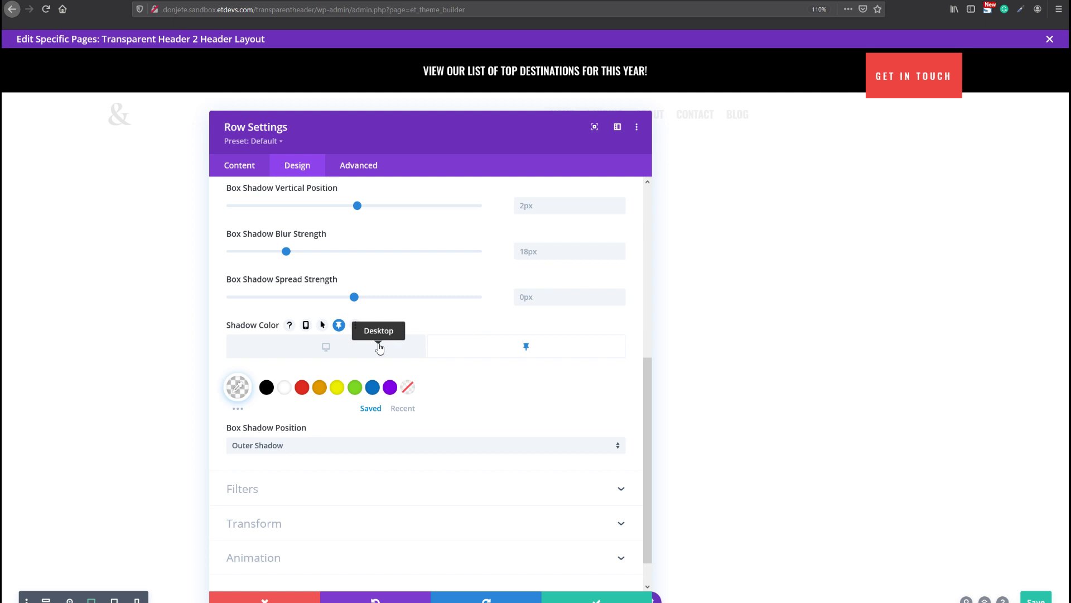
pyautogui.click(259, 390)
pyautogui.write('rgba(0,0,0,0.08)')
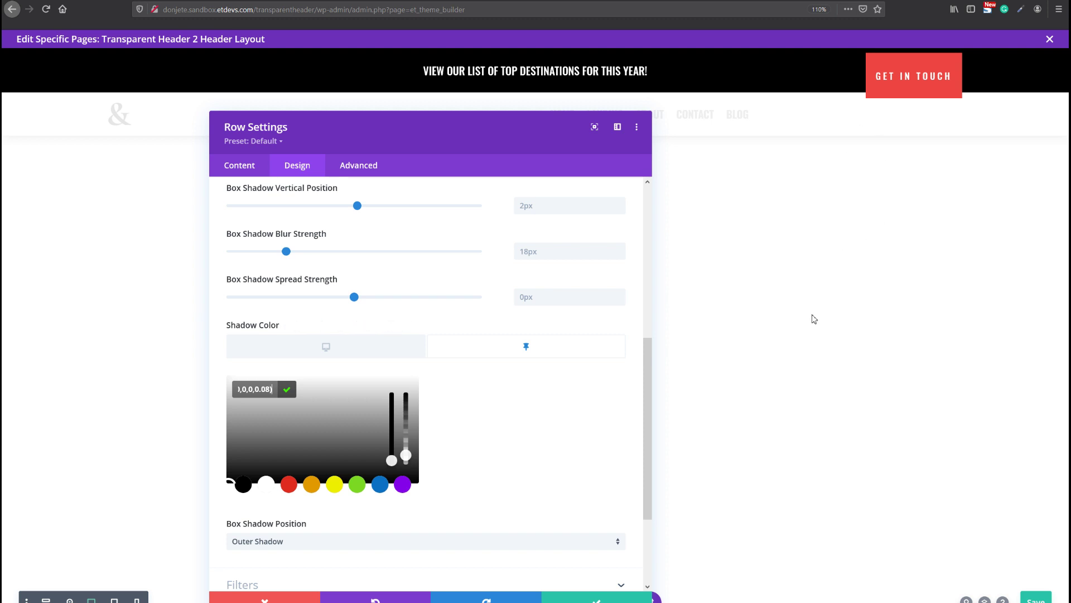
pyautogui.click(1041, 600)
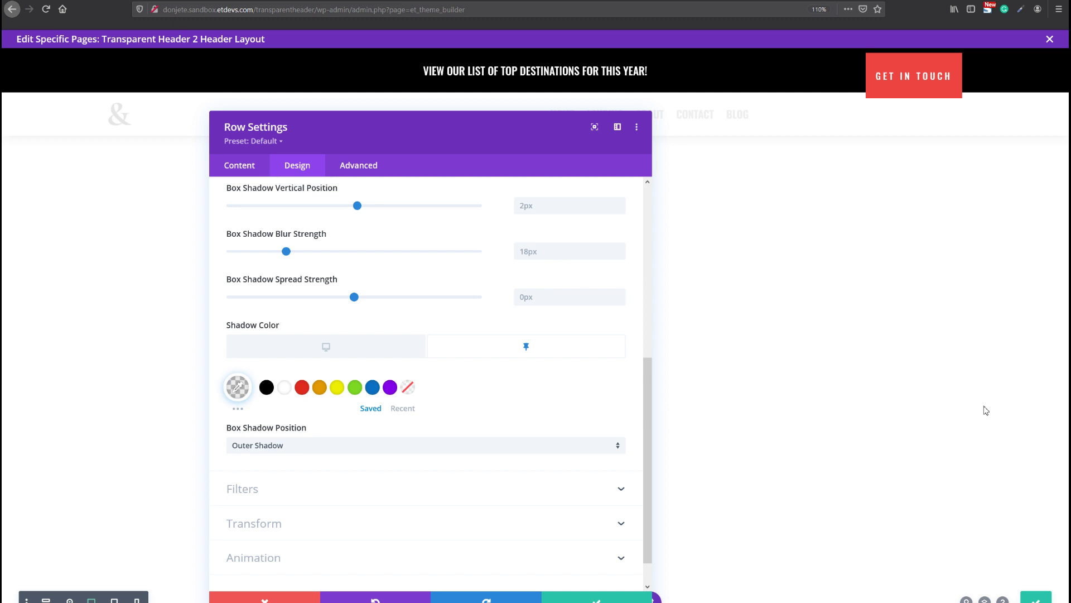
# Step: Set the row's position to Relative in its sticky state, save the header layout and close the row settings
pyautogui.click(357, 165)
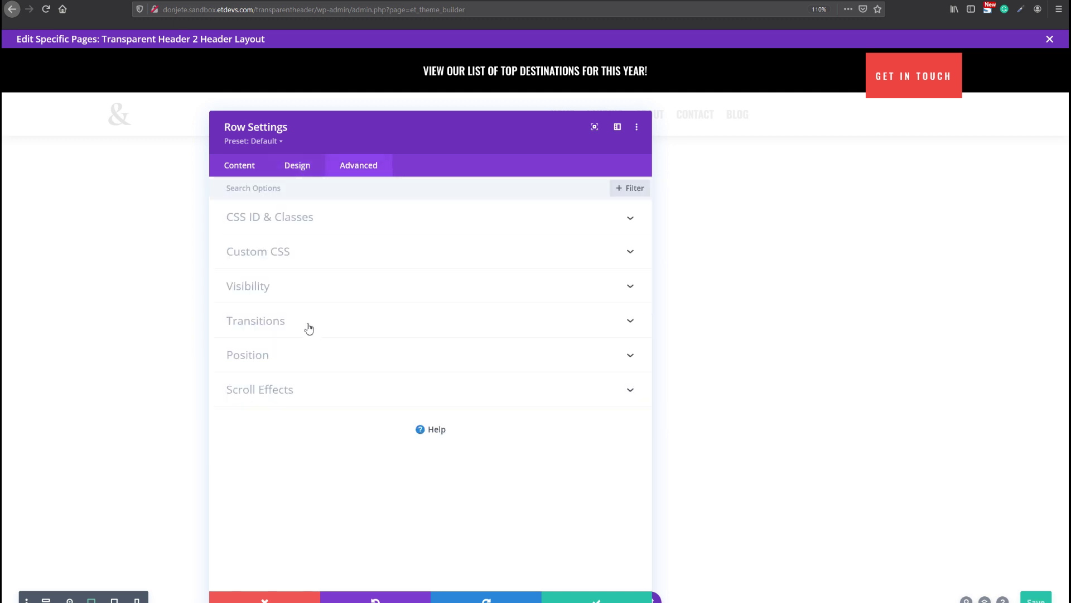
pyautogui.click(288, 355)
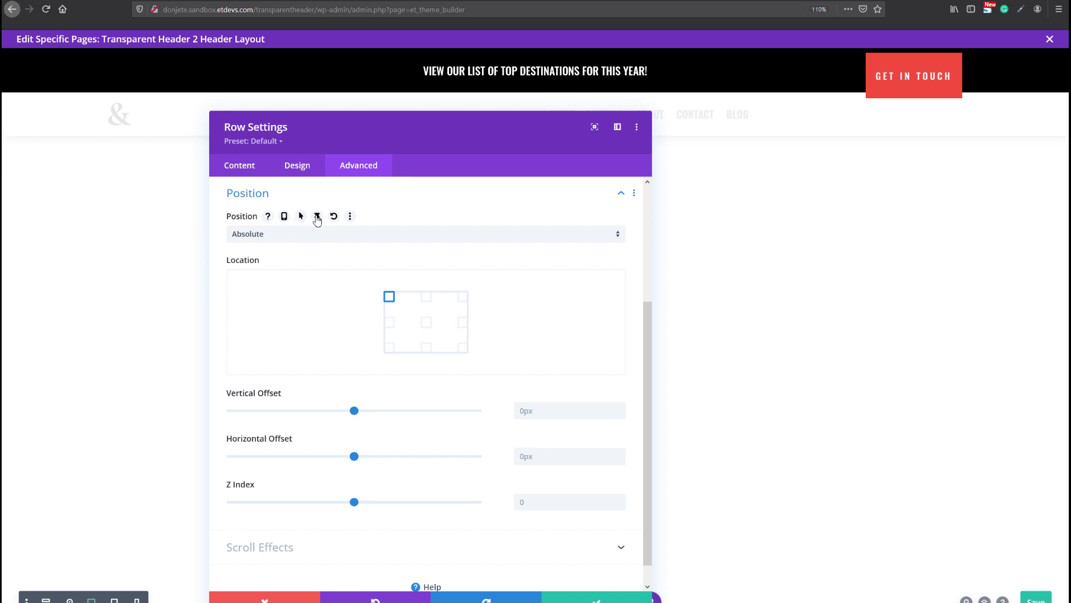
pyautogui.click(317, 218)
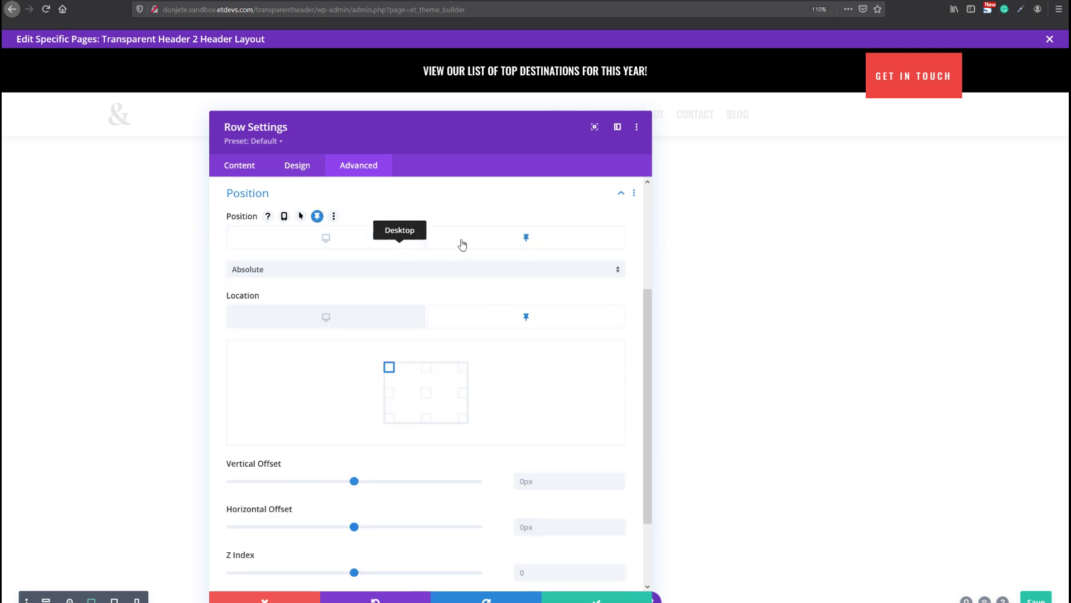
pyautogui.click(495, 241)
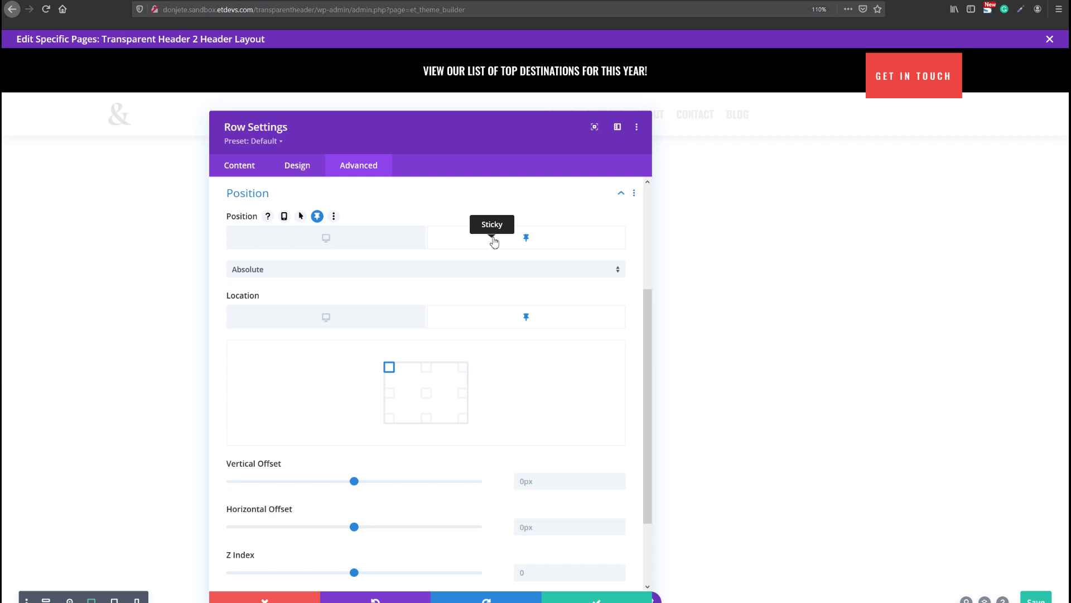
pyautogui.click(434, 273)
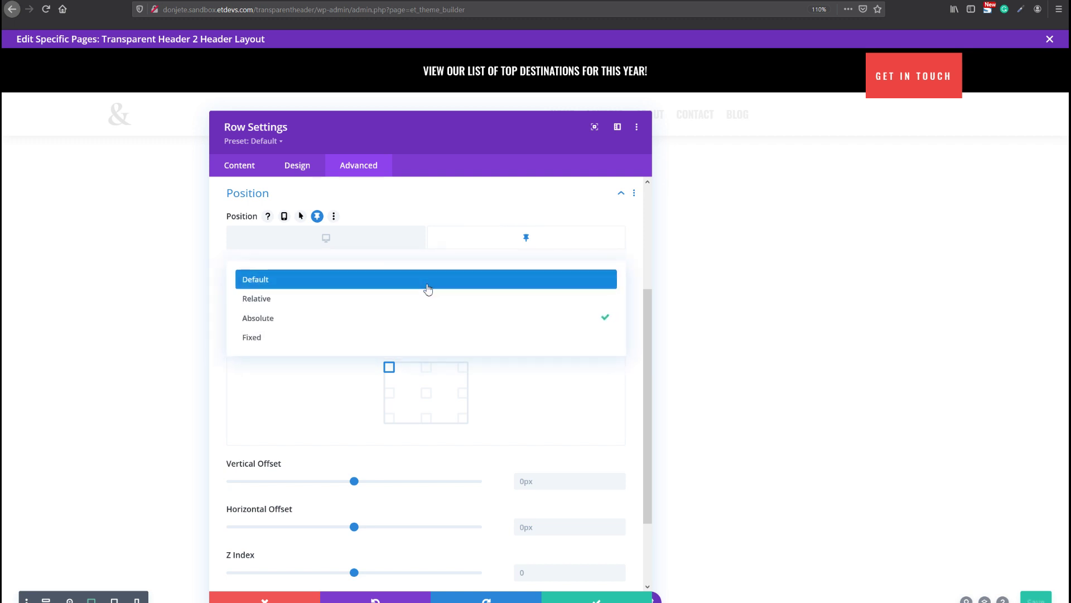
pyautogui.click(422, 308)
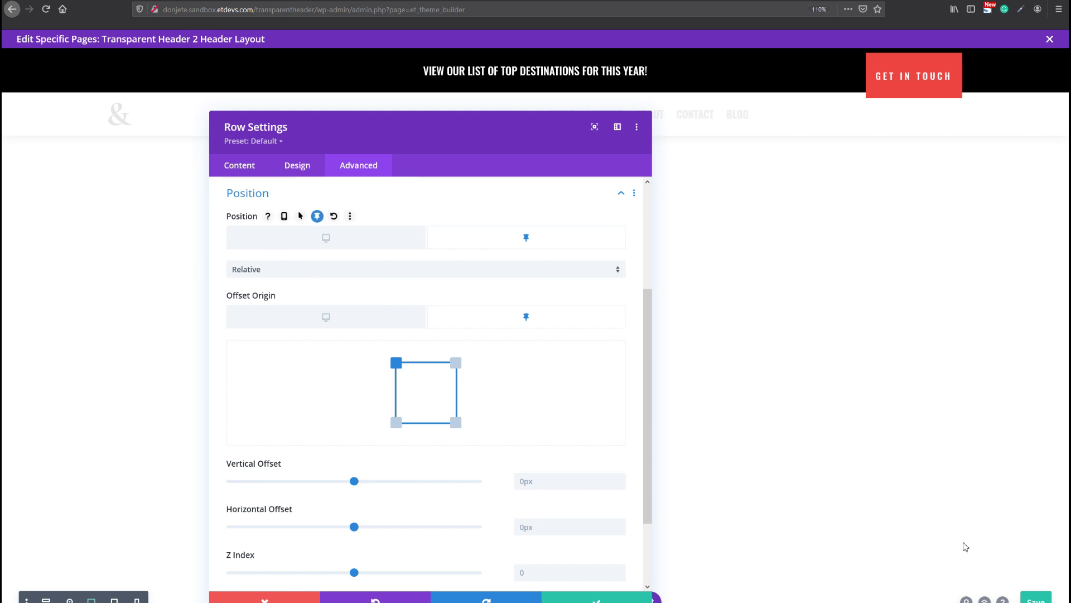
pyautogui.click(1046, 594)
pyautogui.press('Escape')
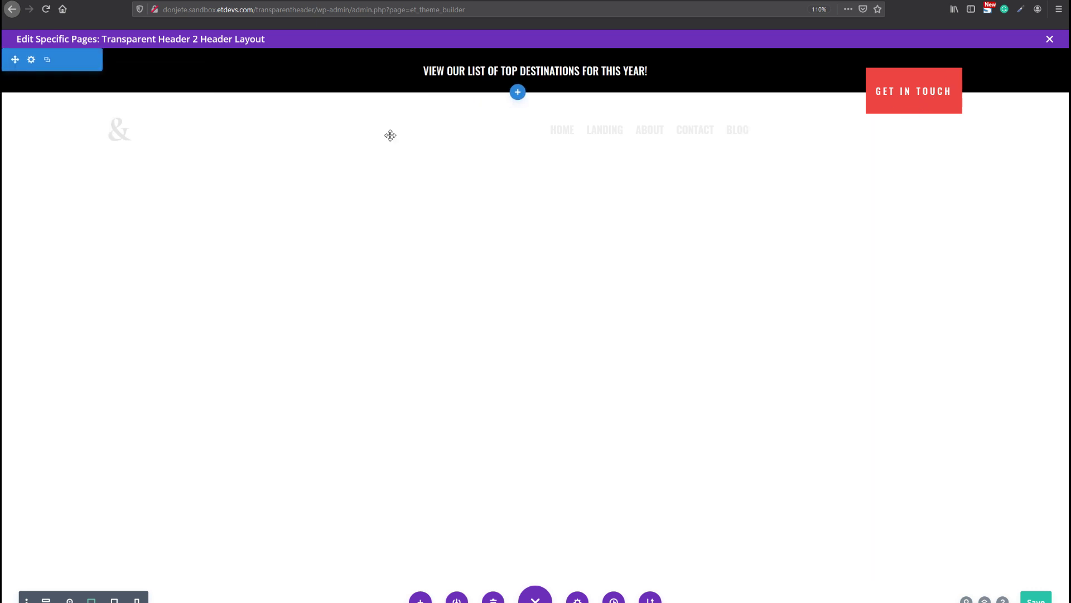
# Step: Open the menu module's design settings and make the menu text color black in the sticky state
pyautogui.click(408, 114)
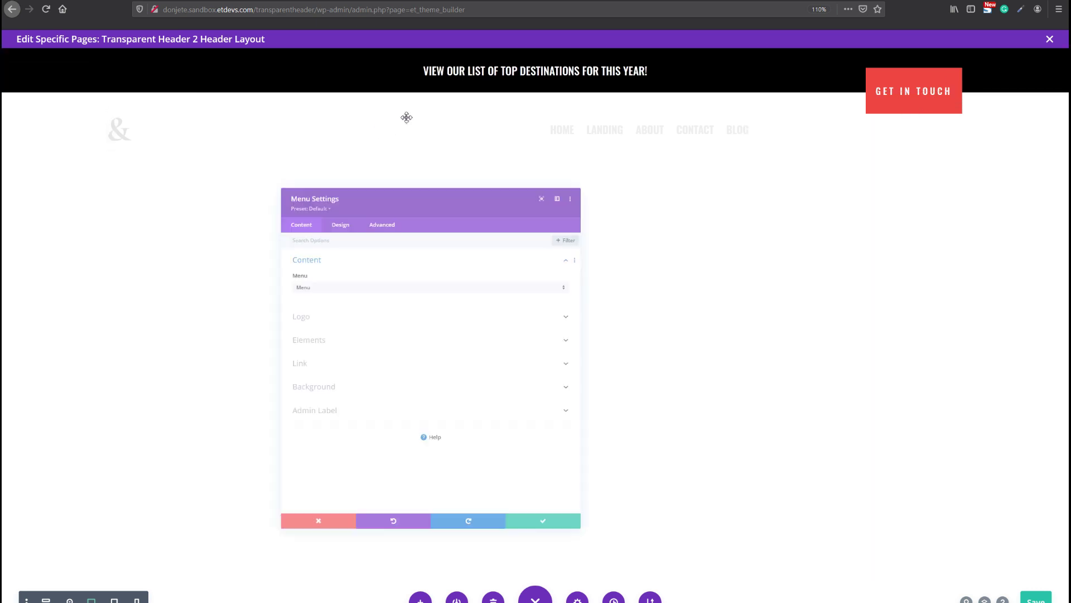
pyautogui.click(309, 165)
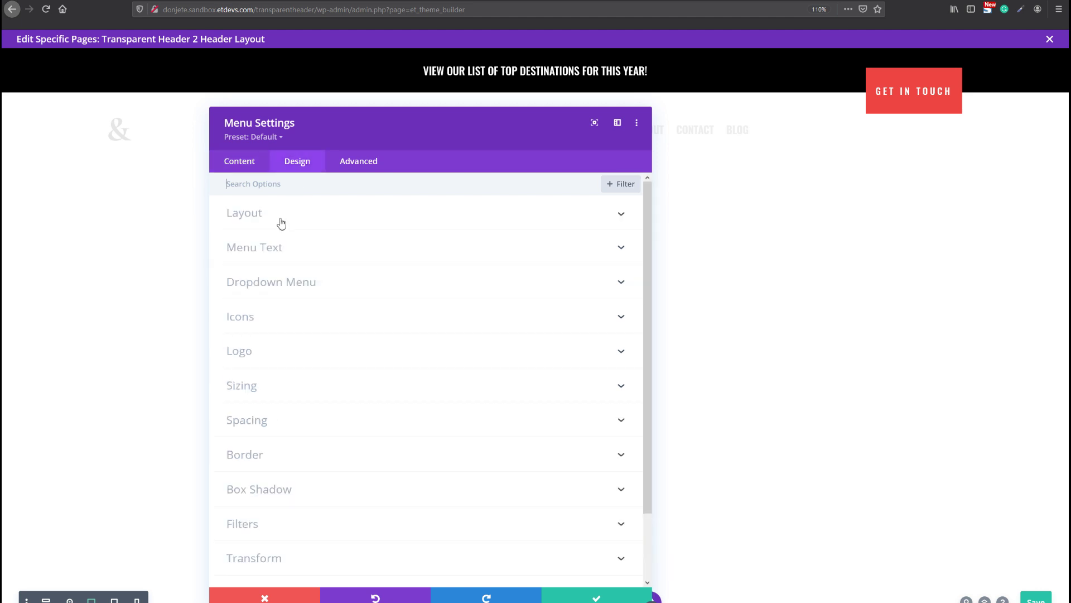
pyautogui.click(271, 251)
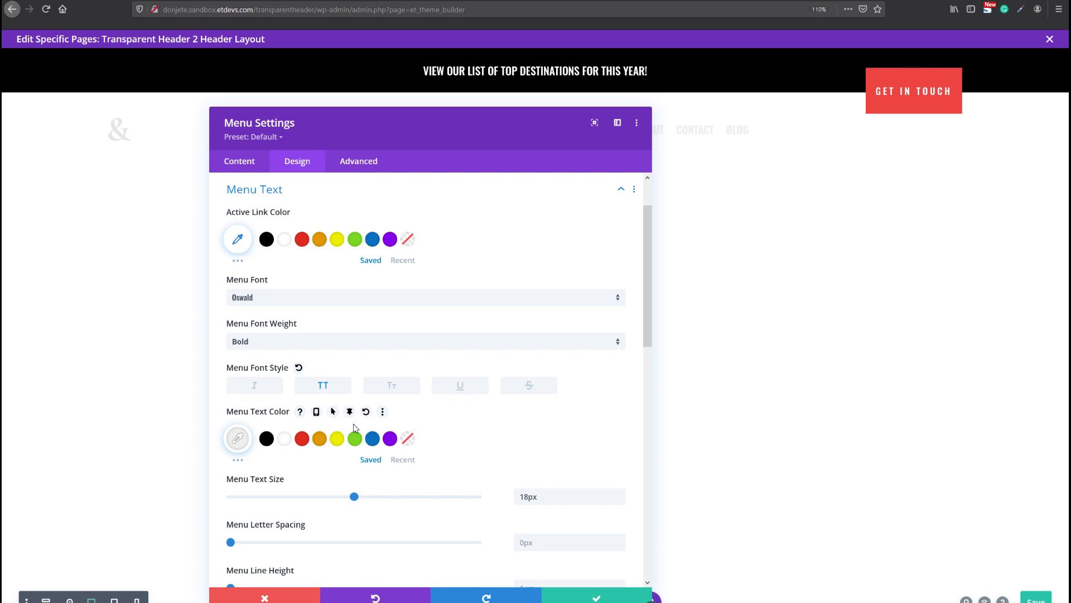
pyautogui.click(351, 412)
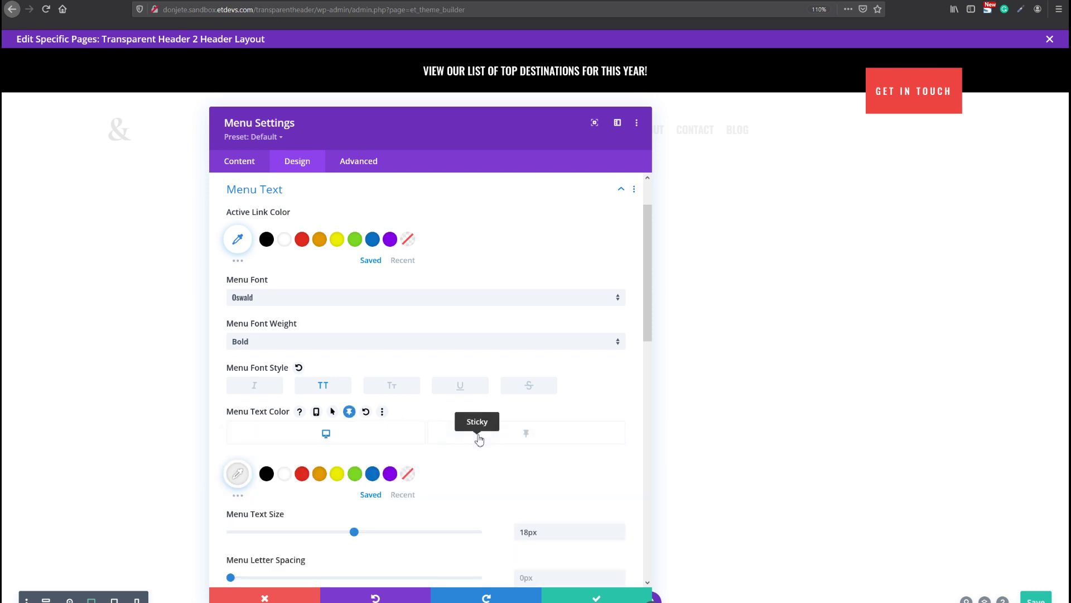
pyautogui.click(267, 473)
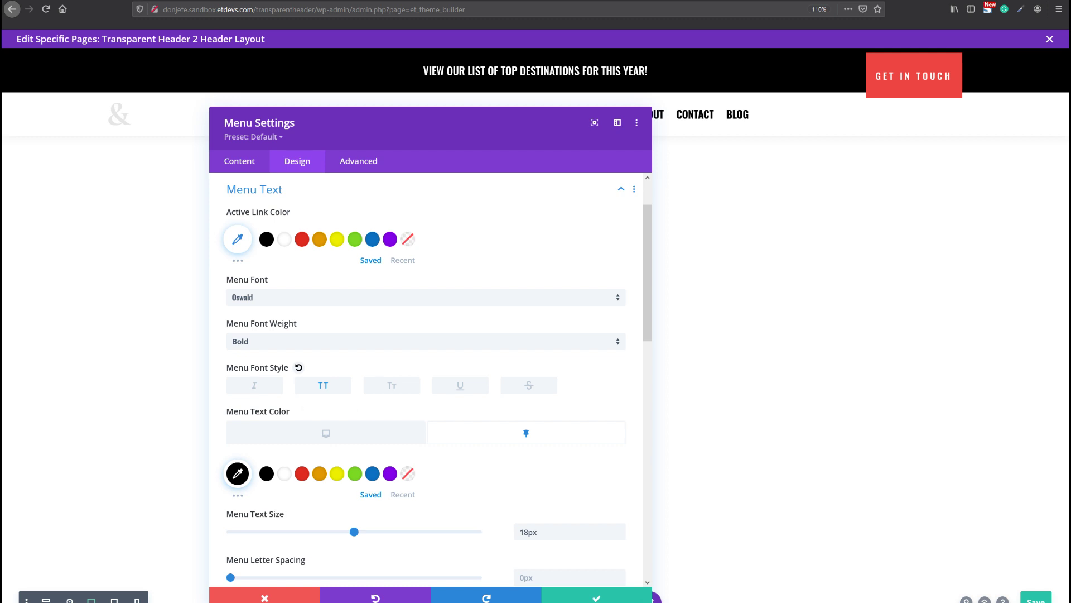
# Step: Expand the menu module's dropdown menu design options and go through them to the mobile menu colors
pyautogui.scroll(-10, 338, 383)
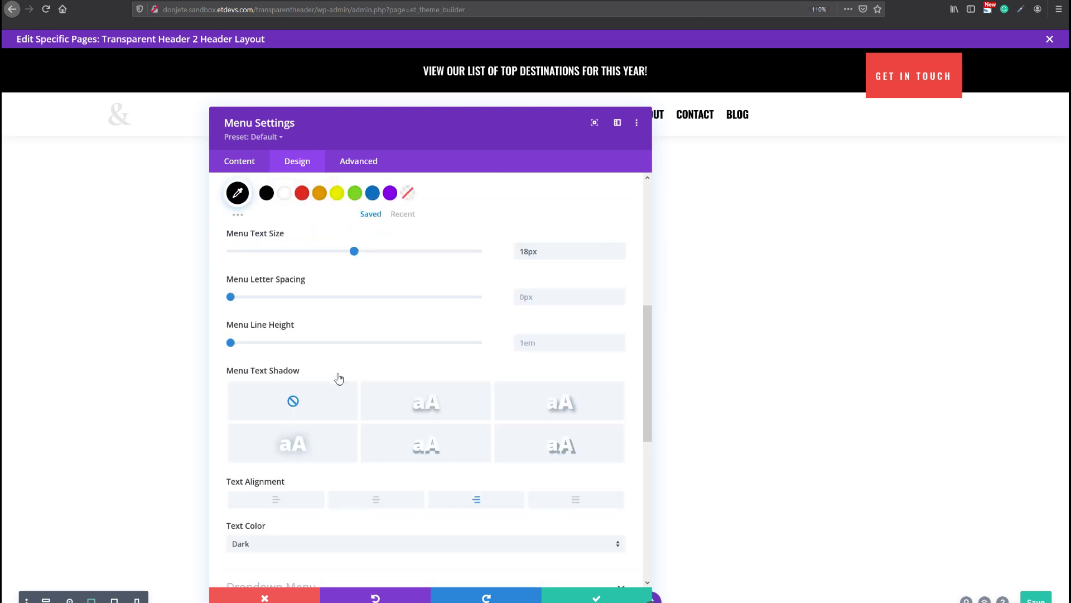
pyautogui.click(317, 307)
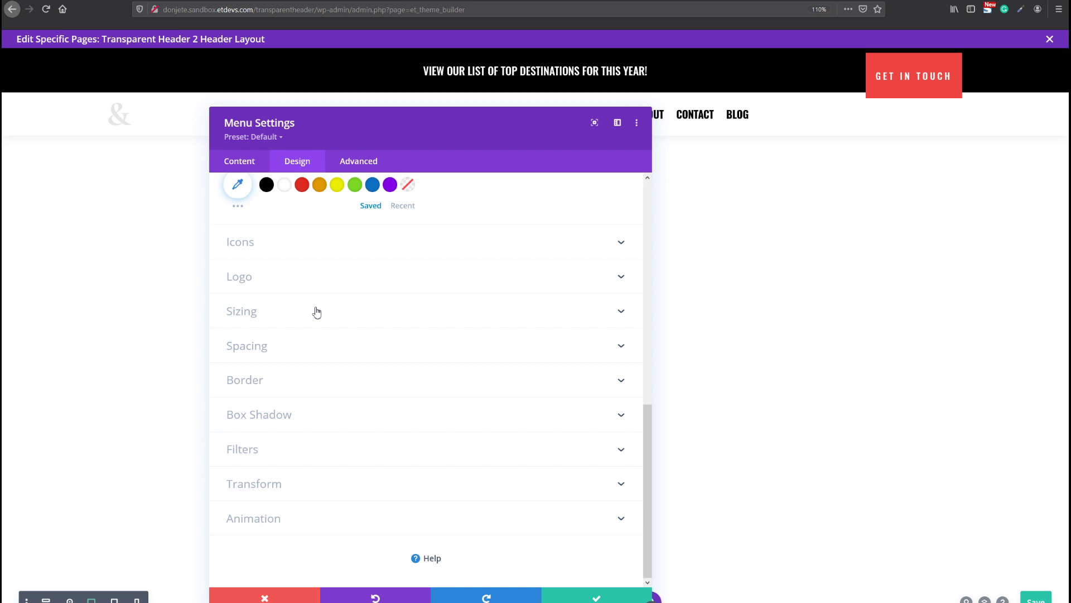
pyautogui.scroll(-4, 386, 332)
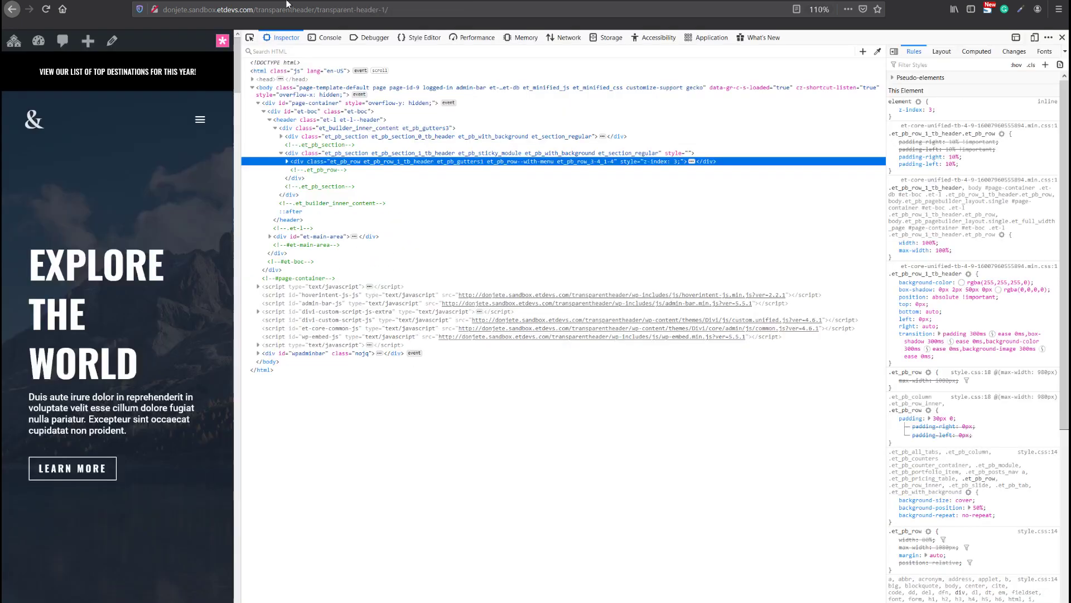
# Step: Examine the mobile menu's dropdown on the narrow Transparent Header 1 page, both unscrolled and in its sticky state
pyautogui.click(196, 156)
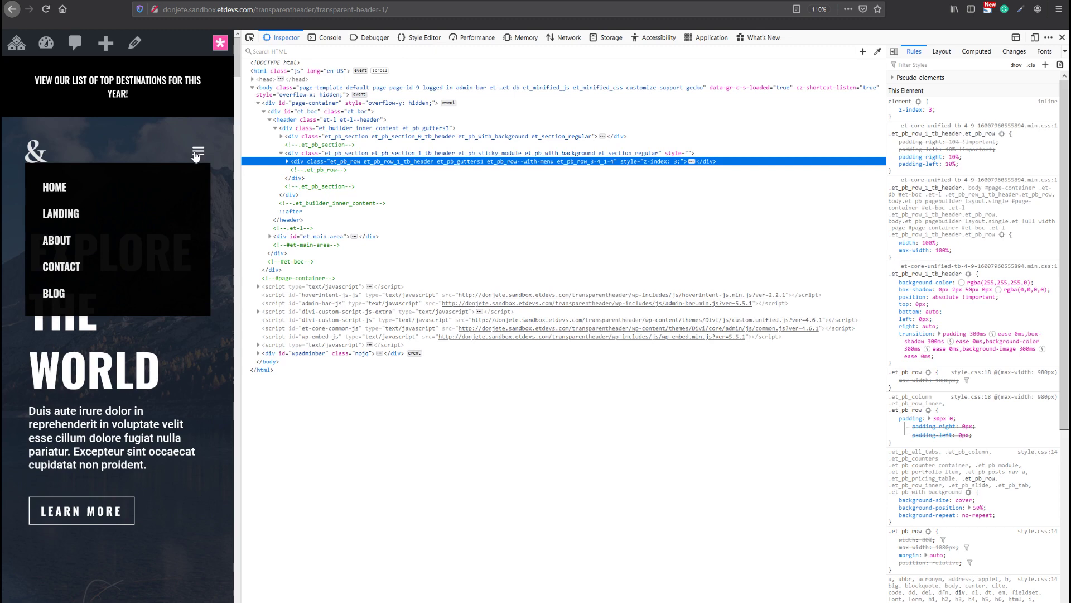
pyautogui.scroll(-5, 197, 156)
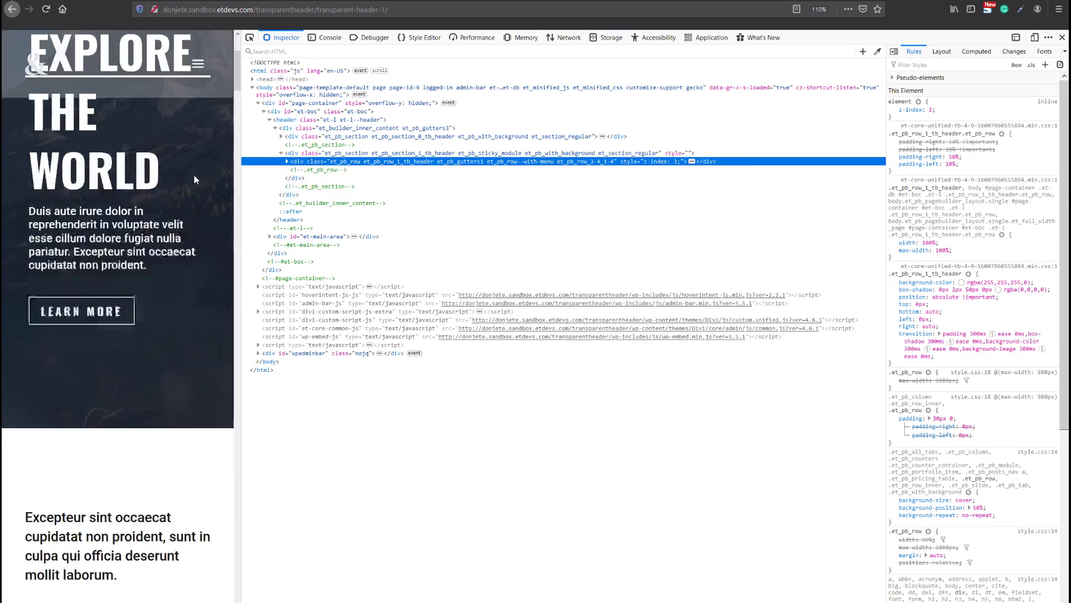
pyautogui.click(198, 49)
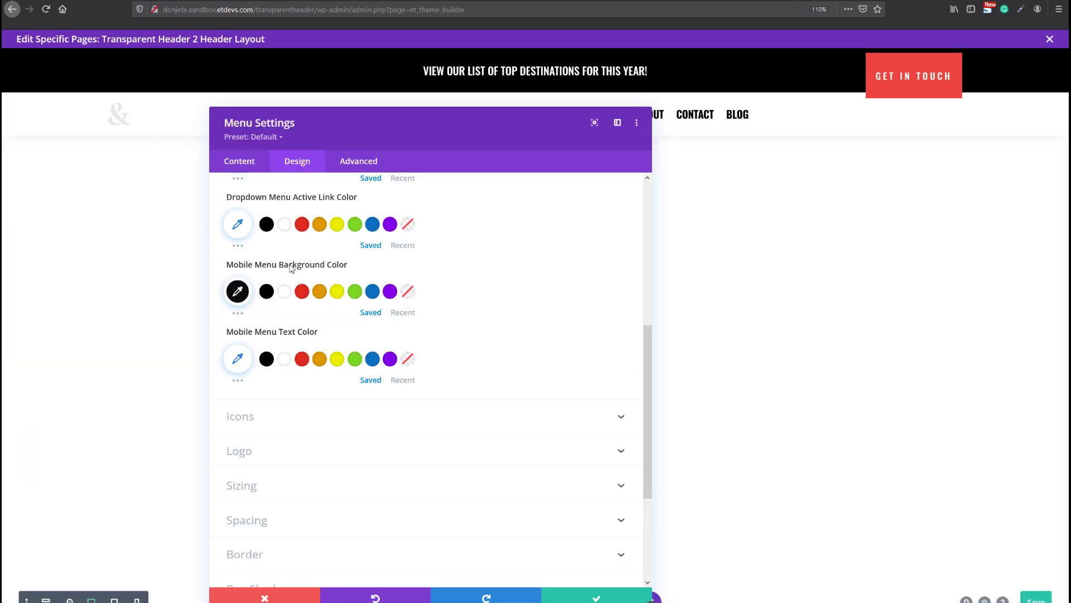
# Step: Make the mobile menu background color white in the menu module's sticky state
pyautogui.moveTo(277, 254)
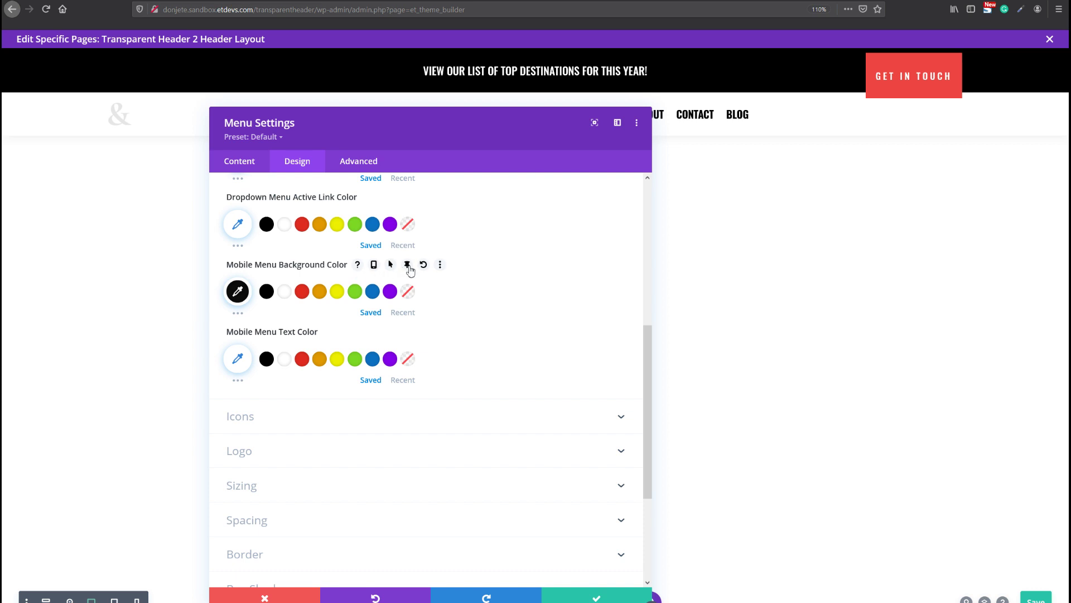
pyautogui.click(408, 266)
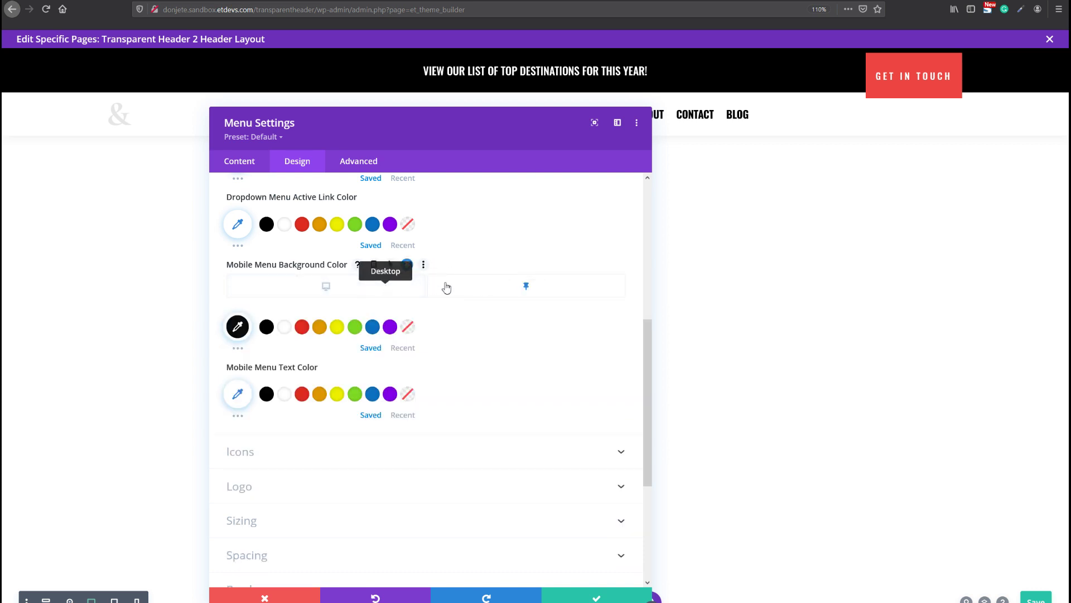
pyautogui.click(286, 328)
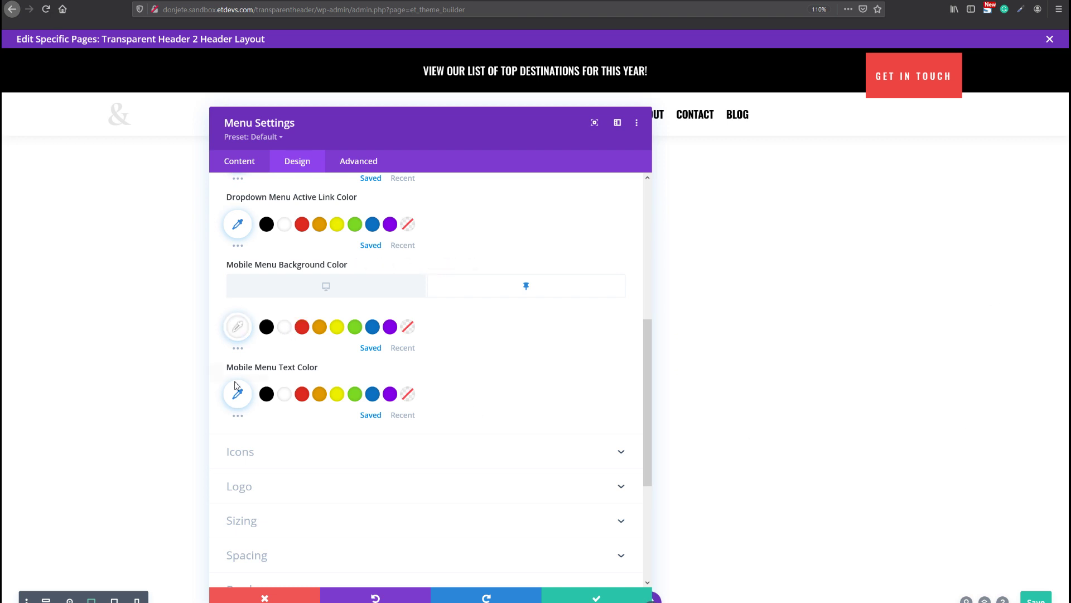
# Step: Make the menu's shopping cart, search and hamburger icon colors black in the sticky state
pyautogui.scroll(-2, 246, 393)
pyautogui.click(280, 368)
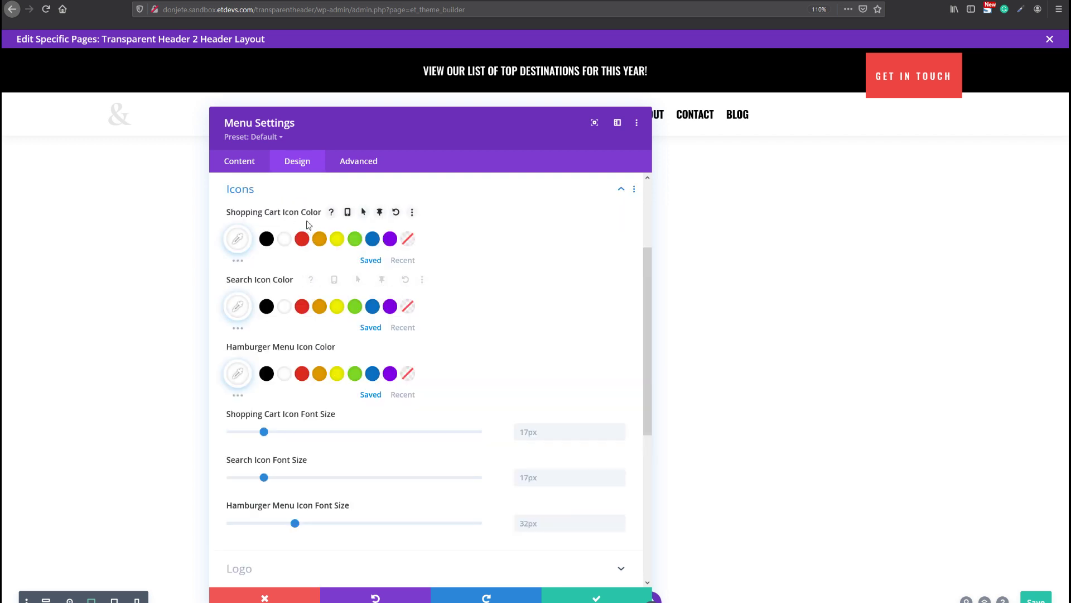
pyautogui.click(381, 212)
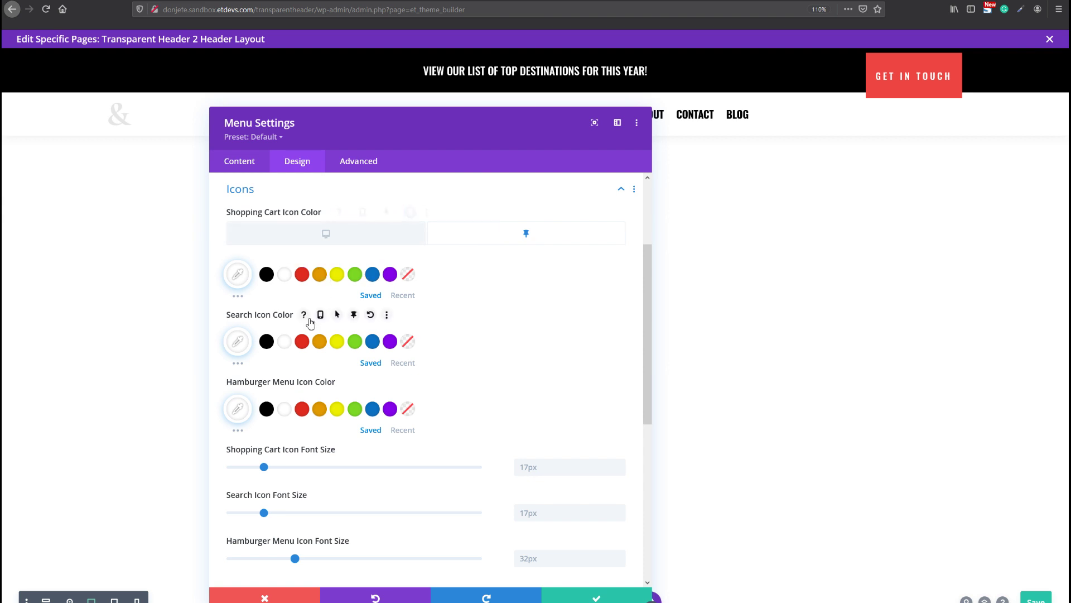
pyautogui.click(353, 316)
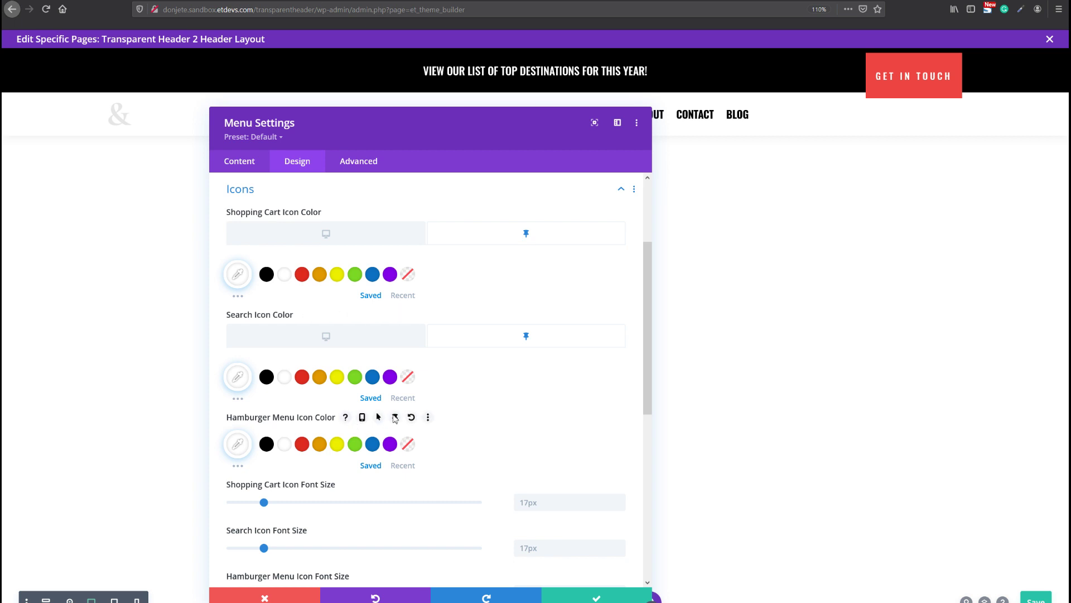
pyautogui.click(395, 417)
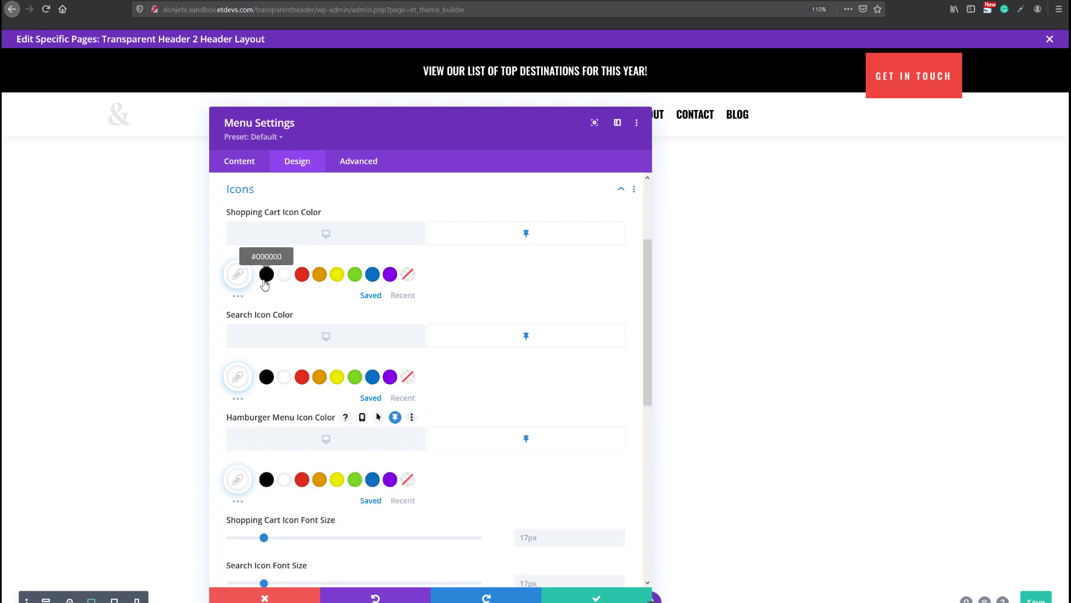
pyautogui.click(267, 279)
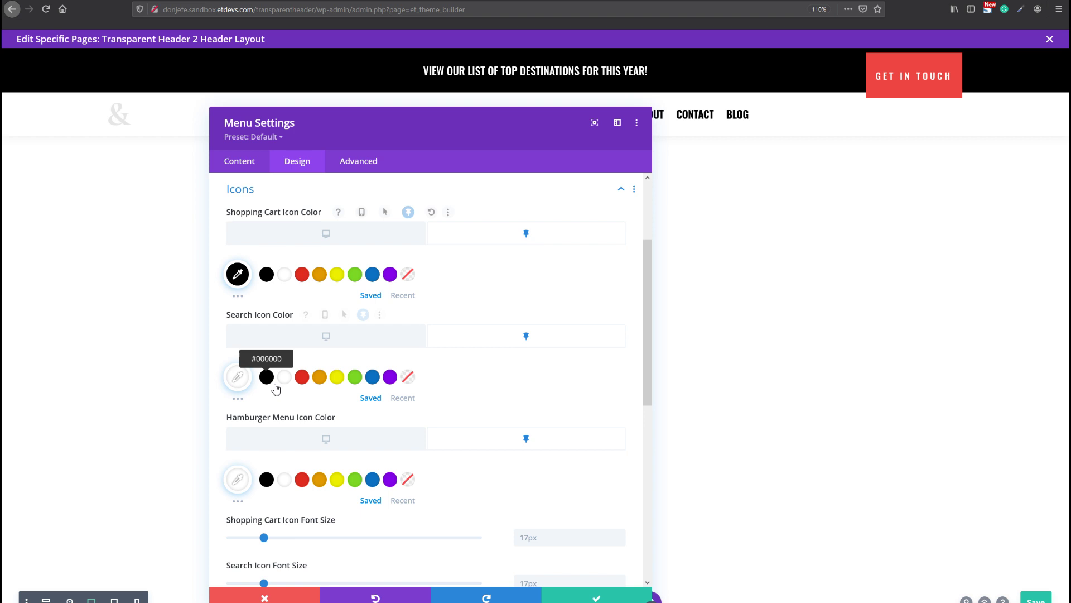
pyautogui.click(267, 377)
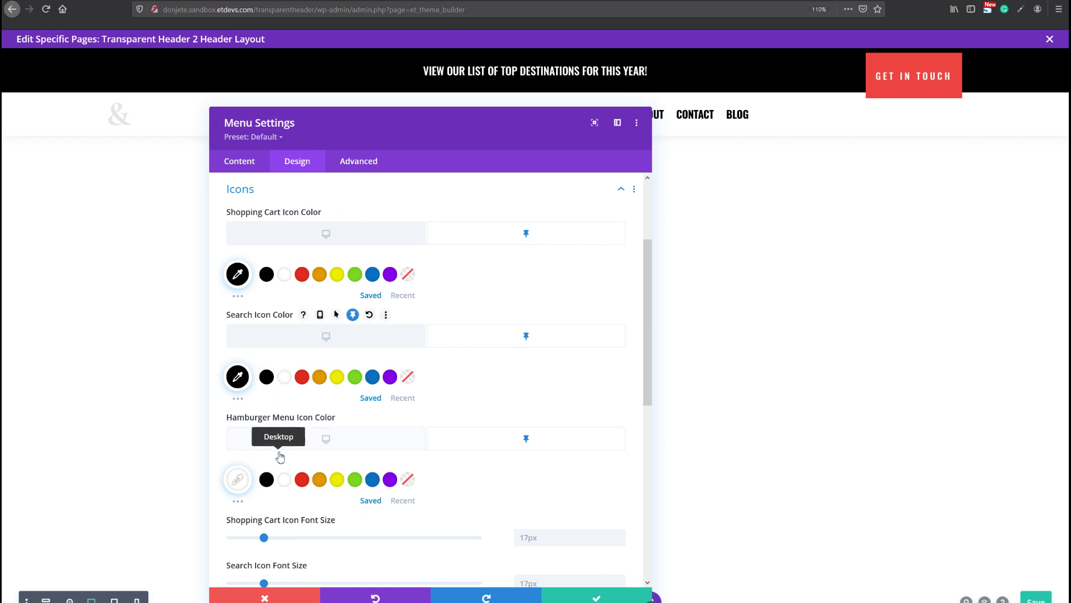
pyautogui.click(268, 481)
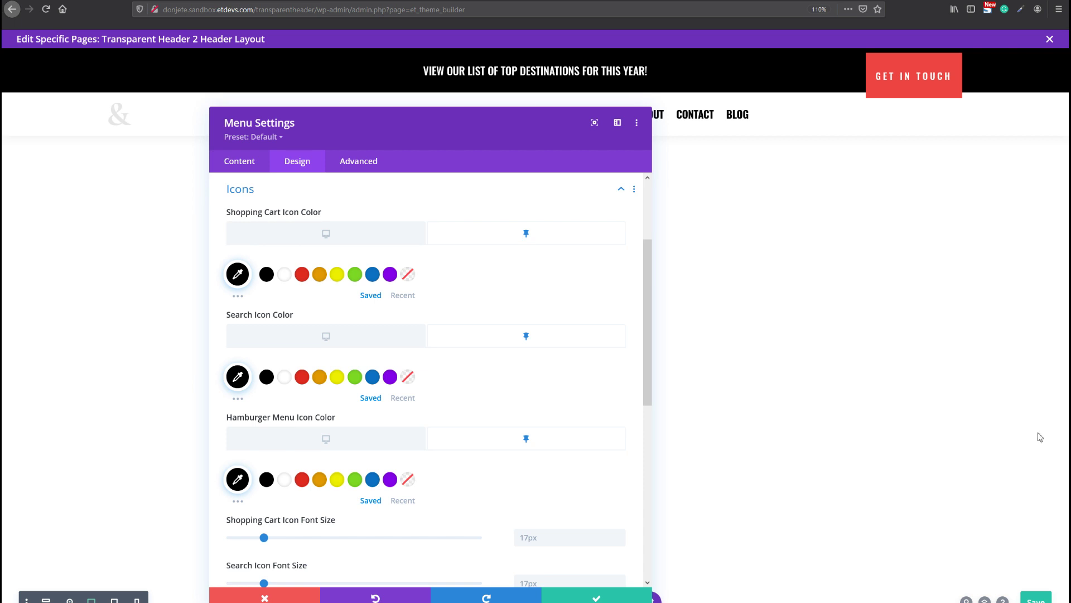
# Step: Set the logo's image invert to 0% in the sticky state, save the header layout and close the menu settings
pyautogui.scroll(-3, 281, 356)
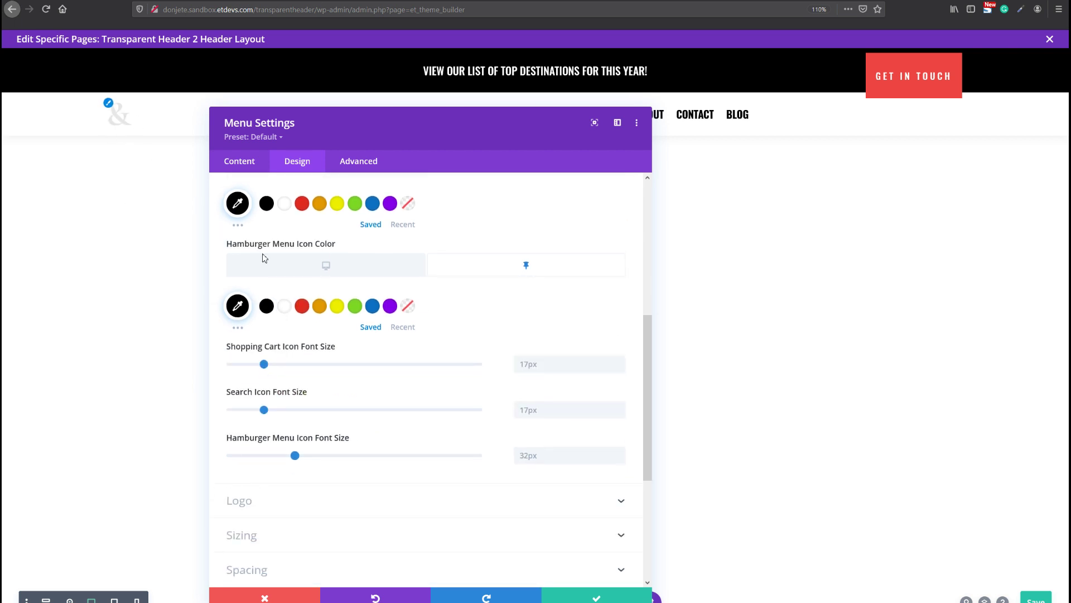
pyautogui.scroll(-2, 363, 258)
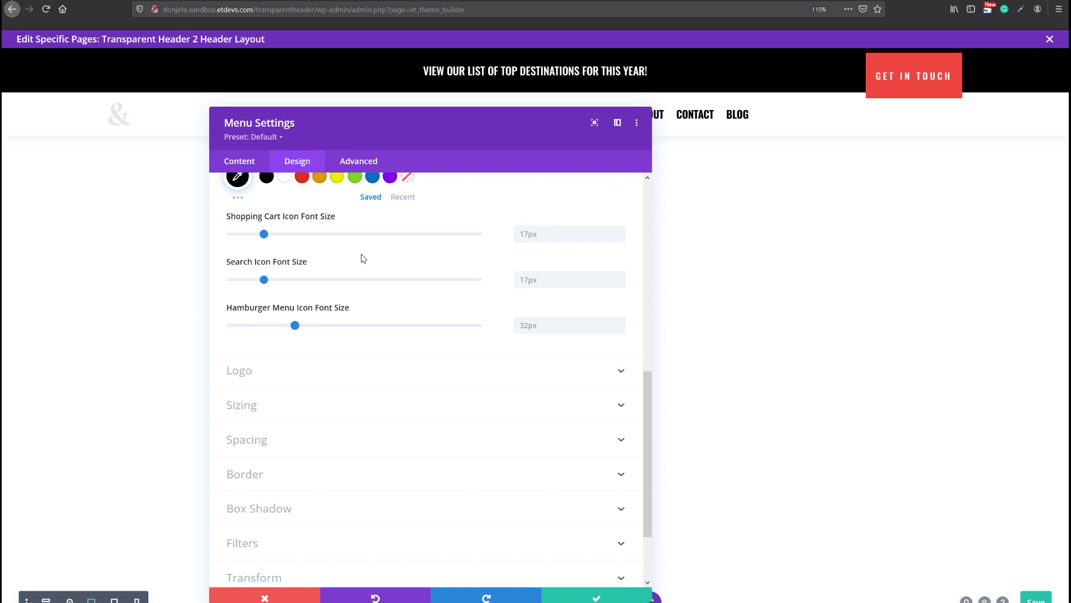
pyautogui.click(279, 371)
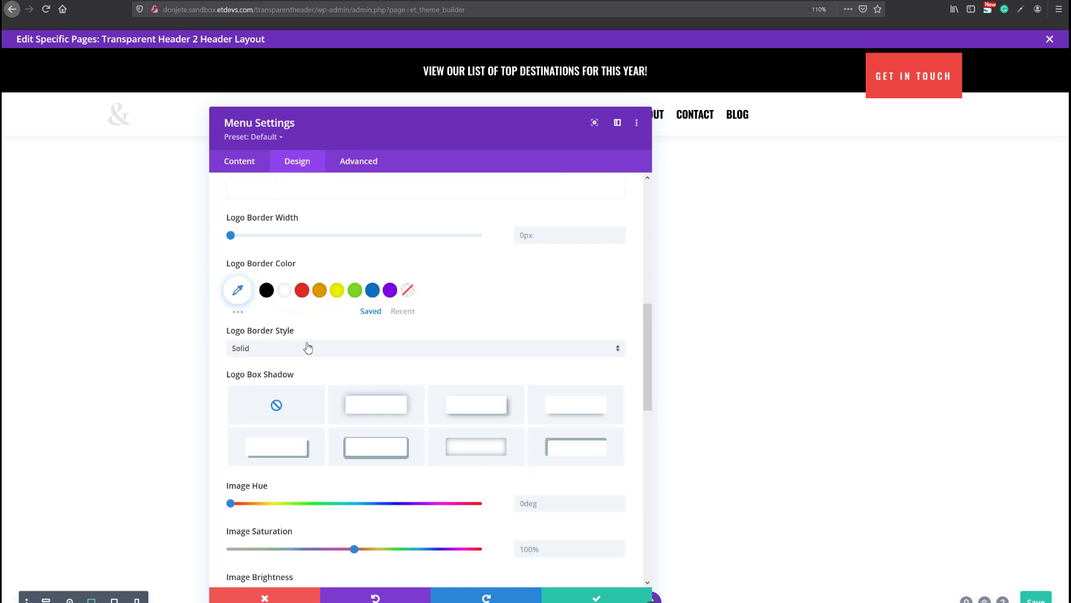
pyautogui.scroll(-5, 321, 341)
pyautogui.scroll(-3, 325, 344)
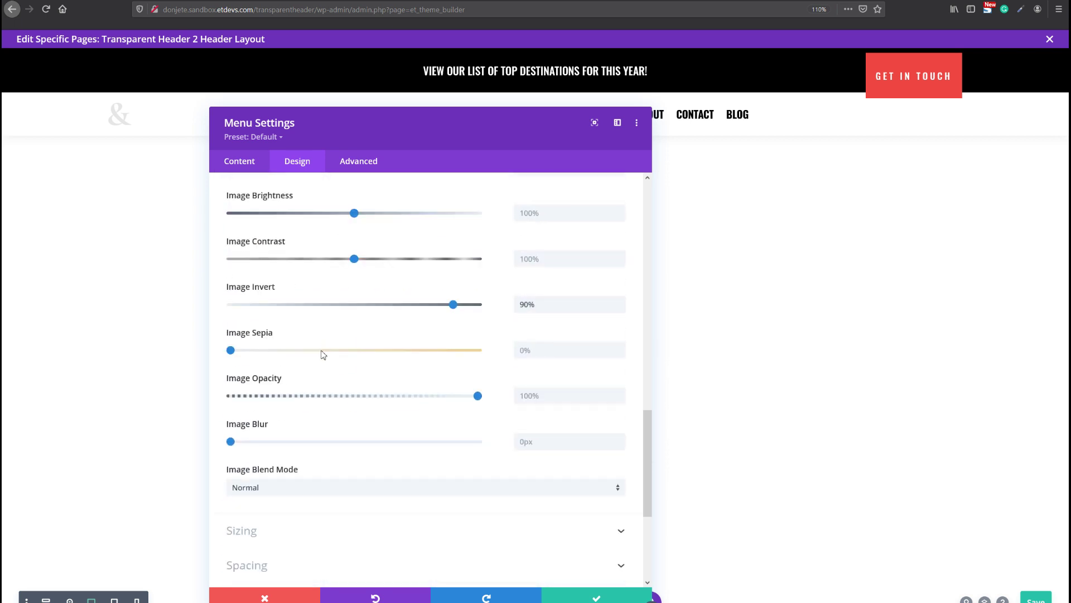
pyautogui.scroll(1, 311, 364)
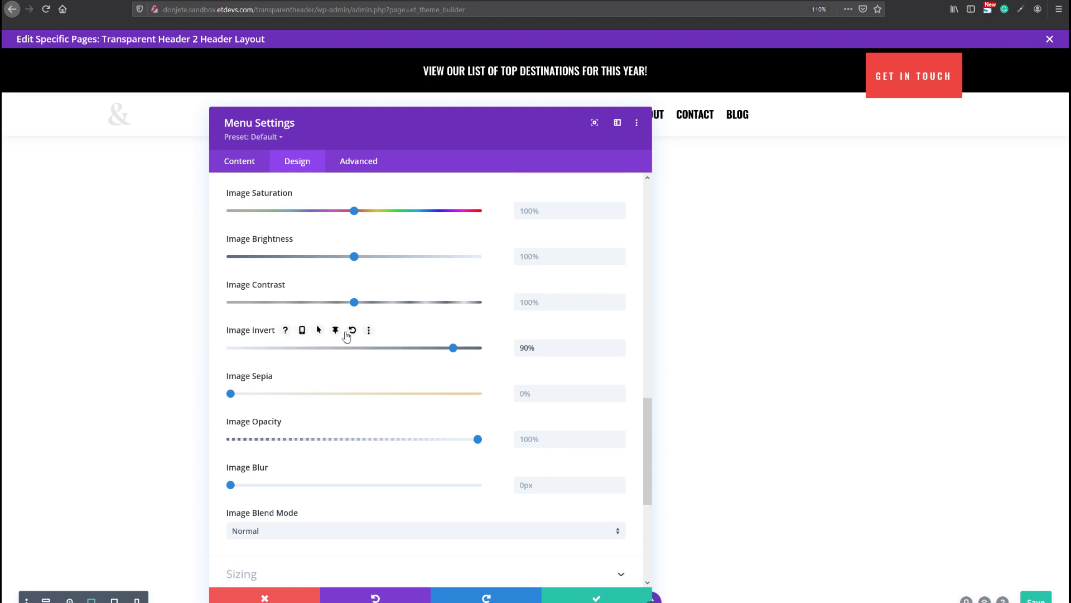
pyautogui.click(335, 331)
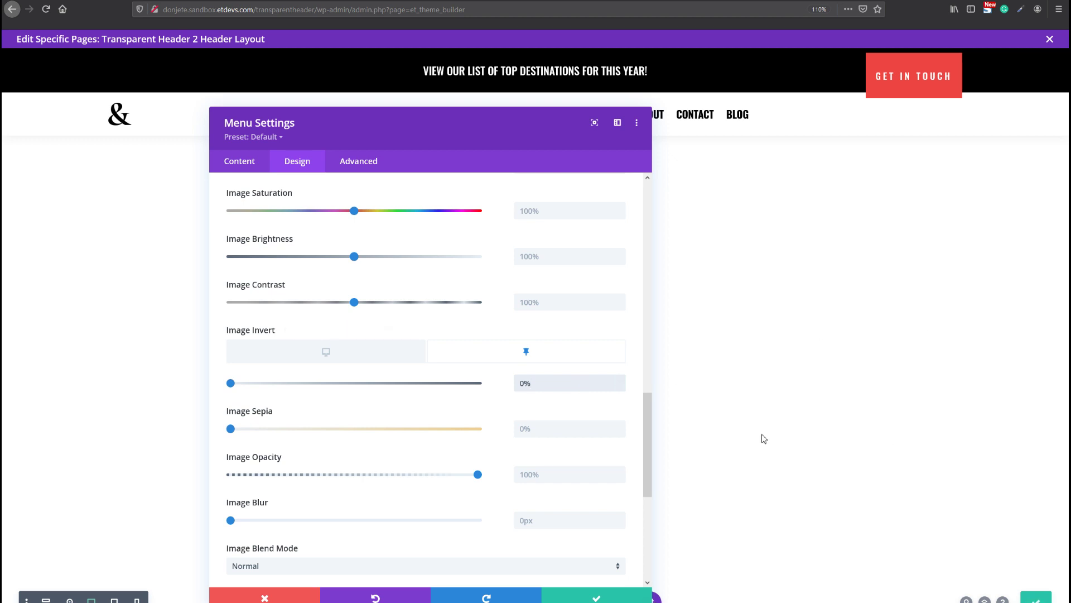
pyautogui.click(999, 580)
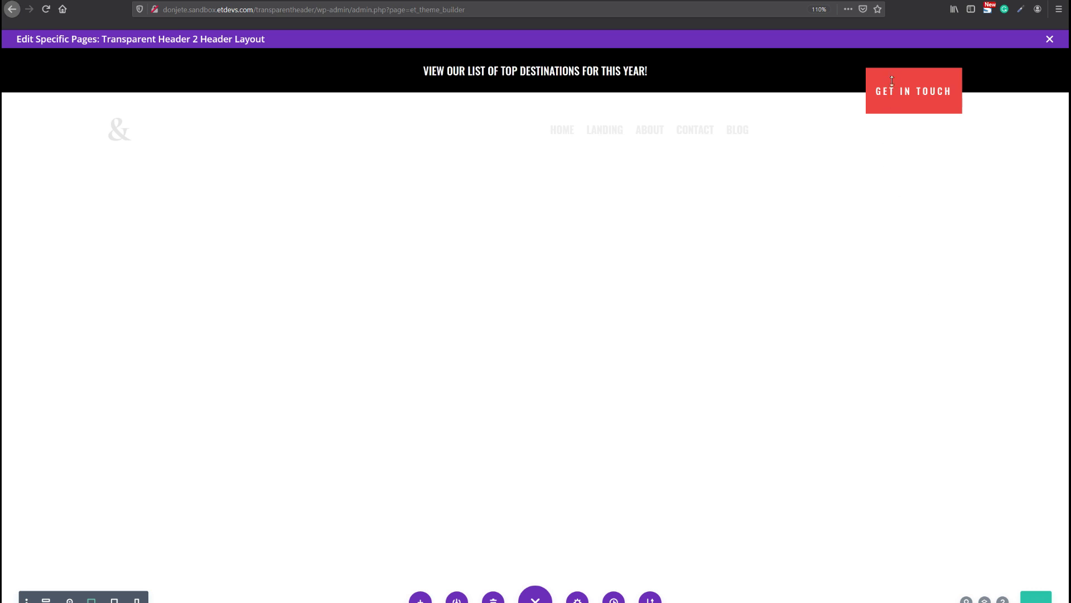
# Step: Set the Get In Touch button's top margin to 0px in the sticky state and save the header layout
pyautogui.moveTo(842, 75); pyautogui.dragTo(834, 74)
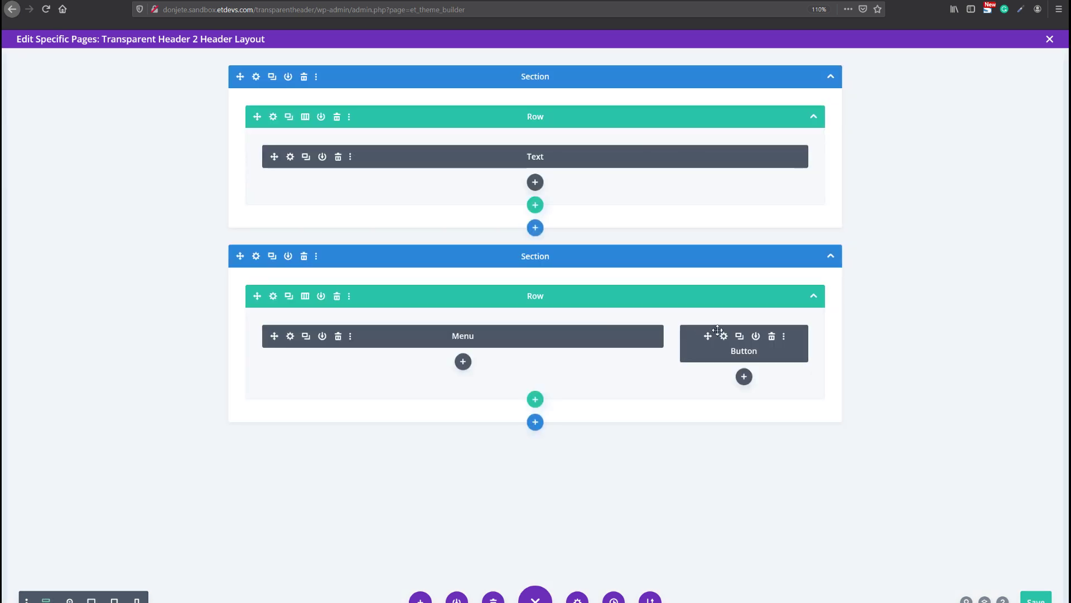
pyautogui.click(724, 336)
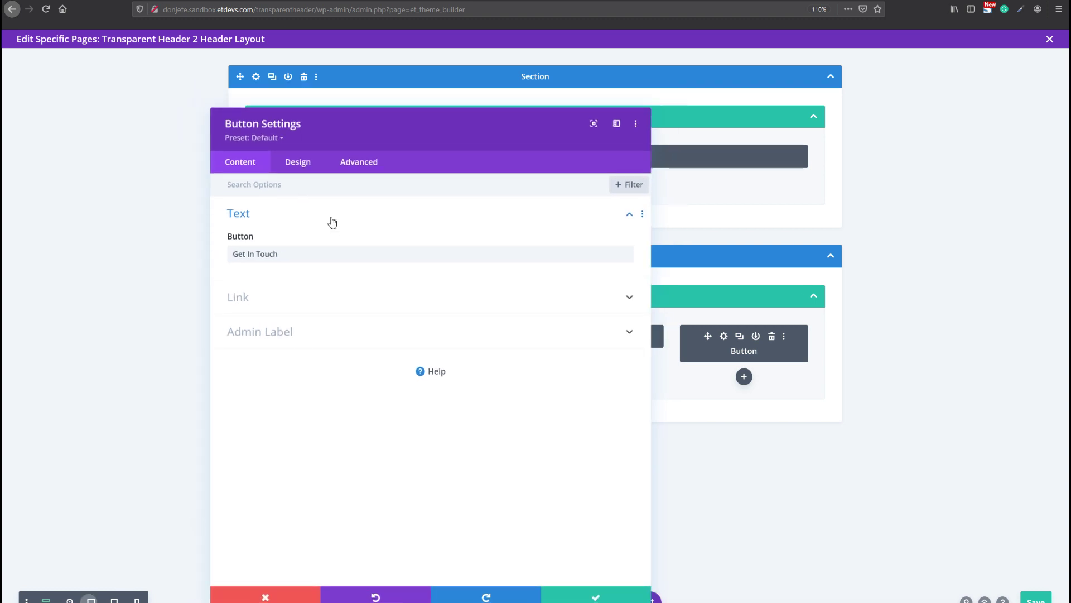
pyautogui.click(298, 166)
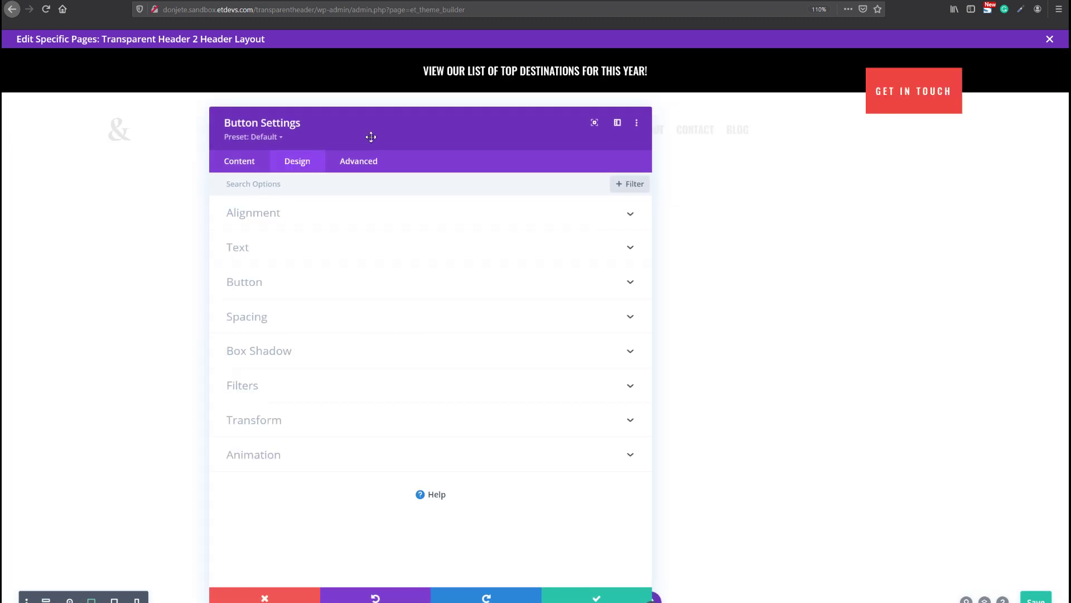
pyautogui.click(447, 296)
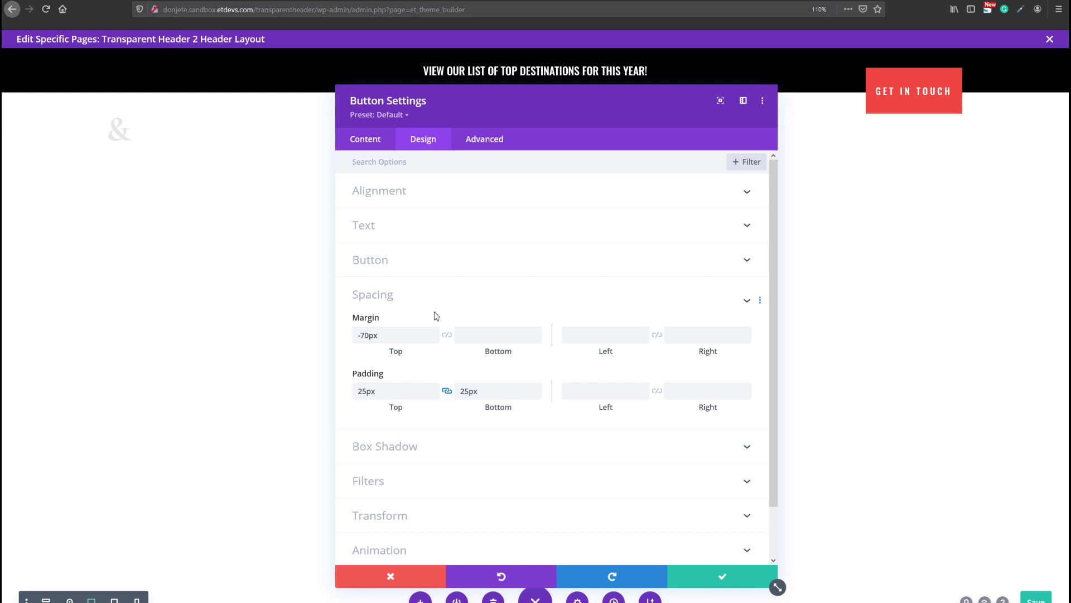
pyautogui.moveTo(385, 279)
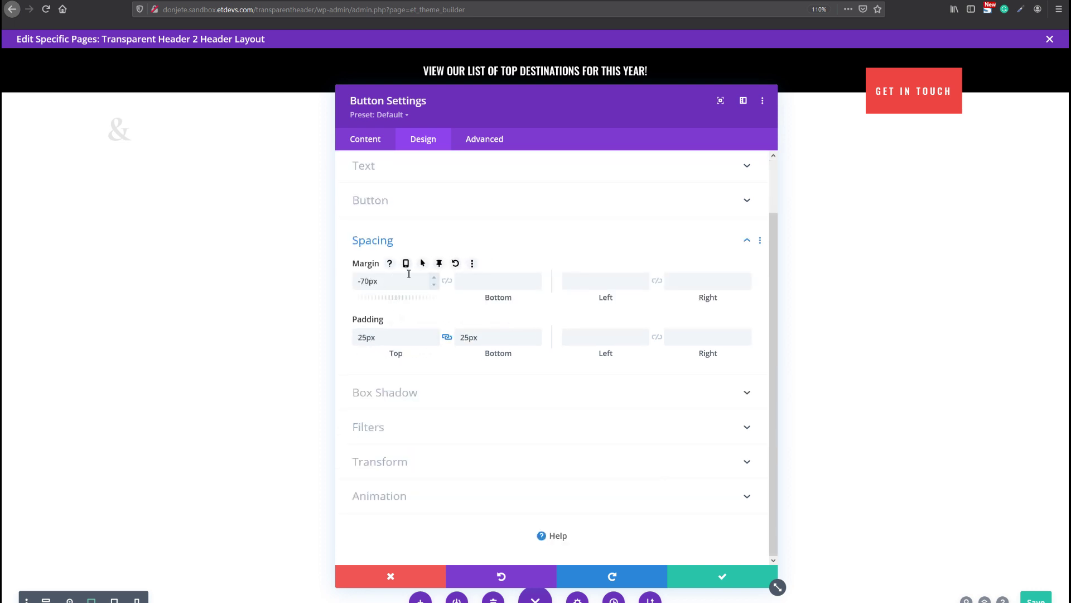
pyautogui.click(439, 263)
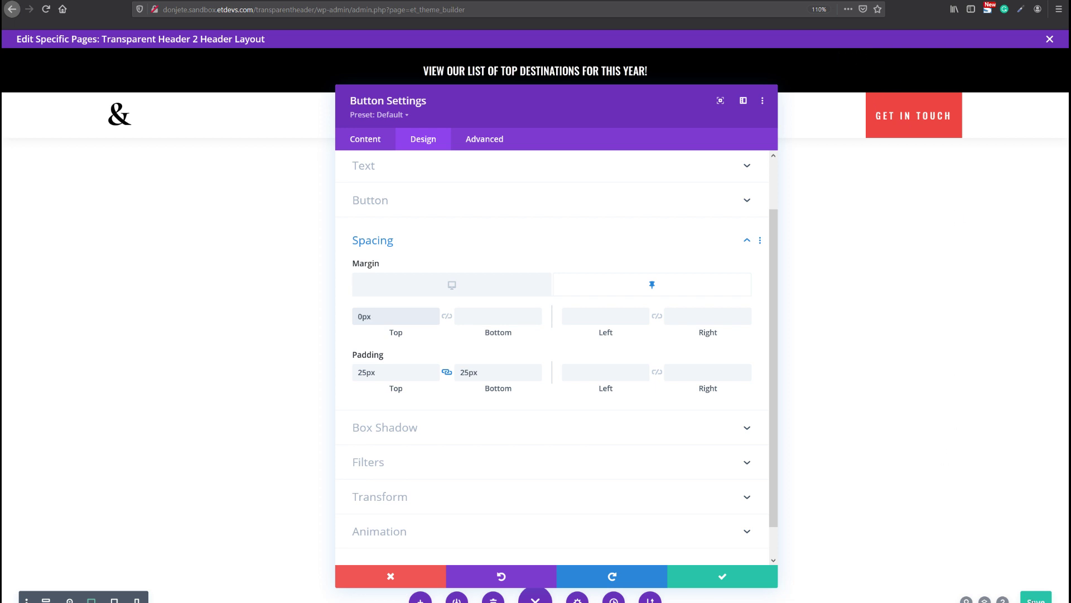
pyautogui.doubleClick(361, 316)
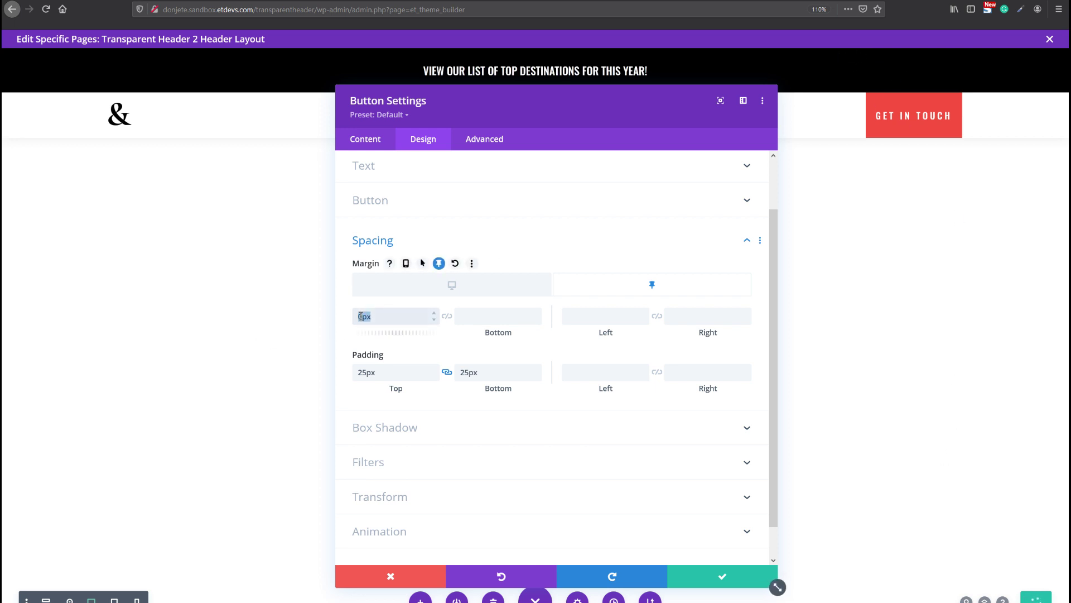
pyautogui.click(384, 316)
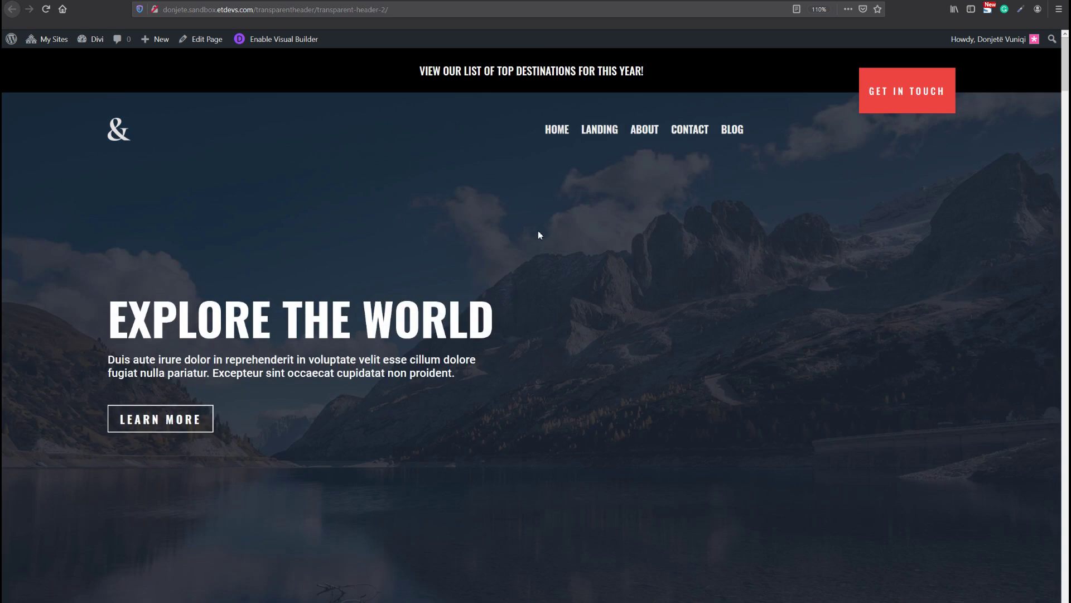
# Step: Examine the finished header on the live Transparent Header 2 page, both unscrolled and in its sticky state, reloading the page along the way
pyautogui.scroll(-3, 539, 232)
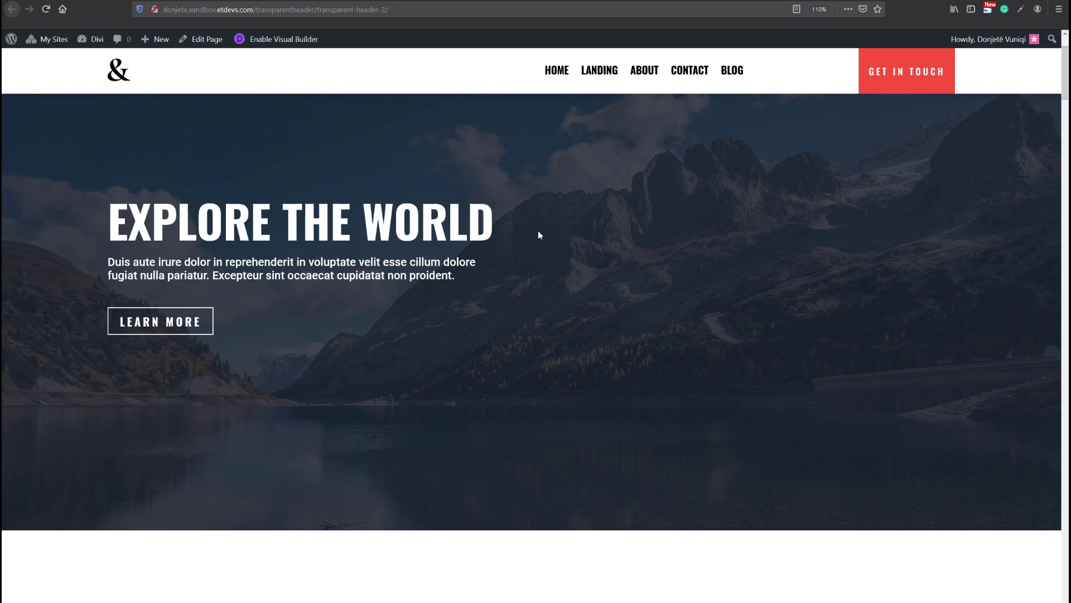
pyautogui.scroll(-6, 538, 235)
pyautogui.scroll(3, 538, 235)
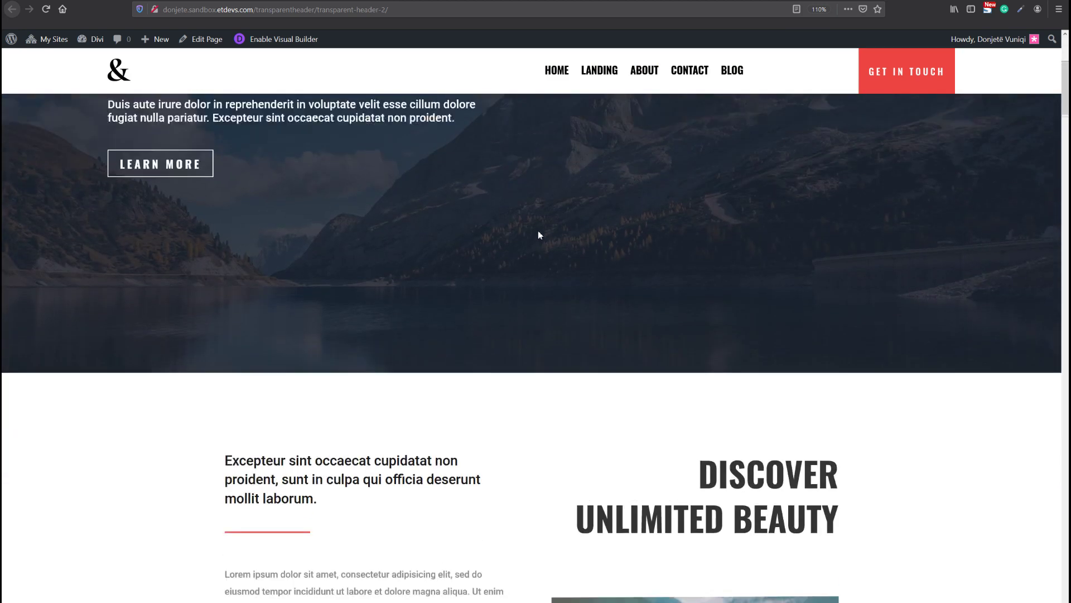
pyautogui.scroll(2, 539, 234)
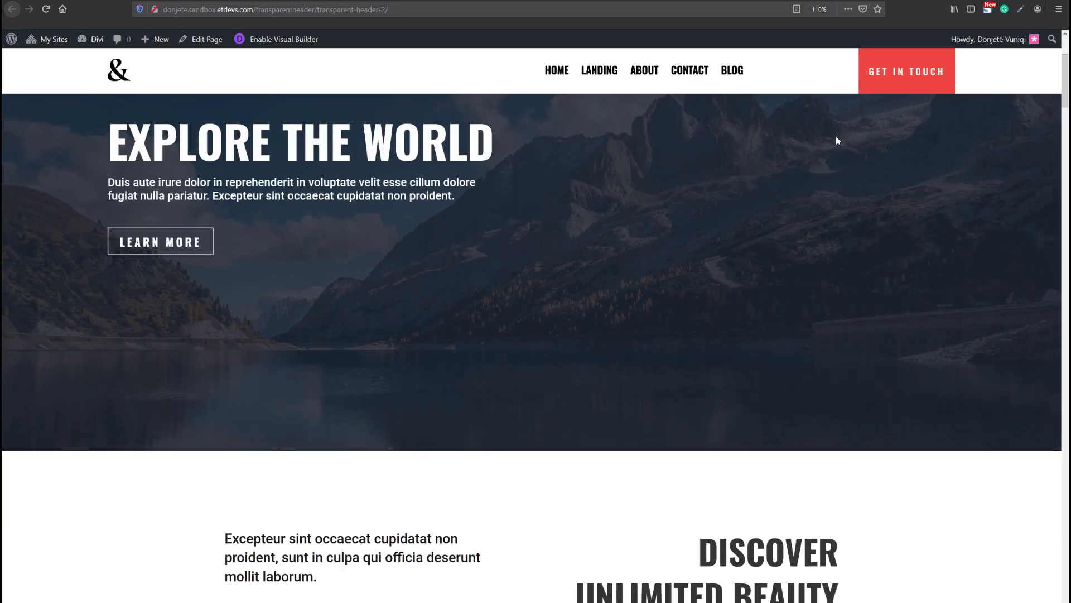
pyautogui.scroll(3, 837, 140)
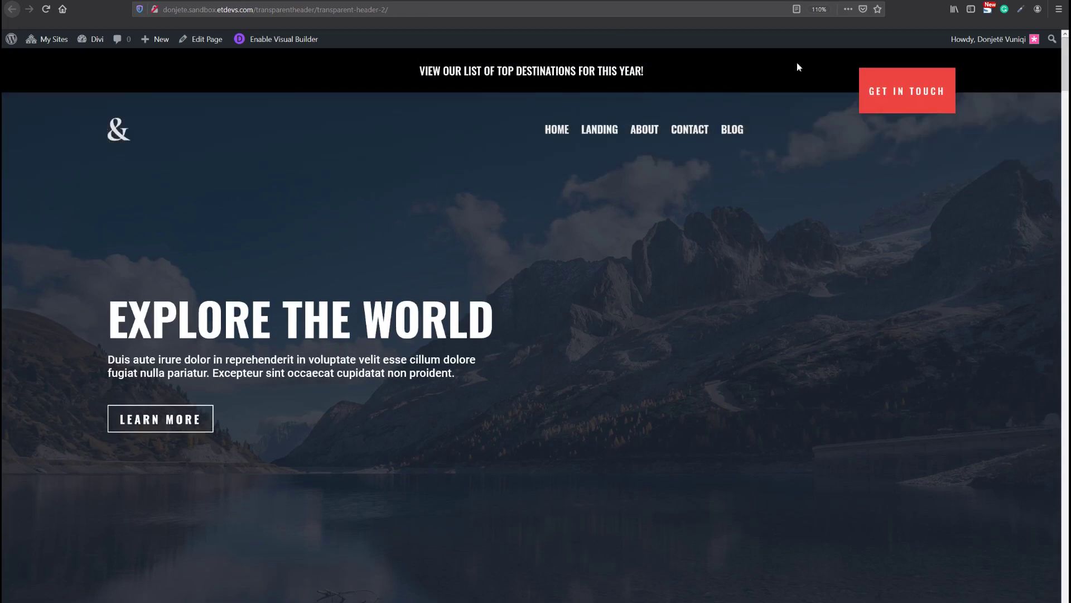
pyautogui.scroll(-5, 888, 247)
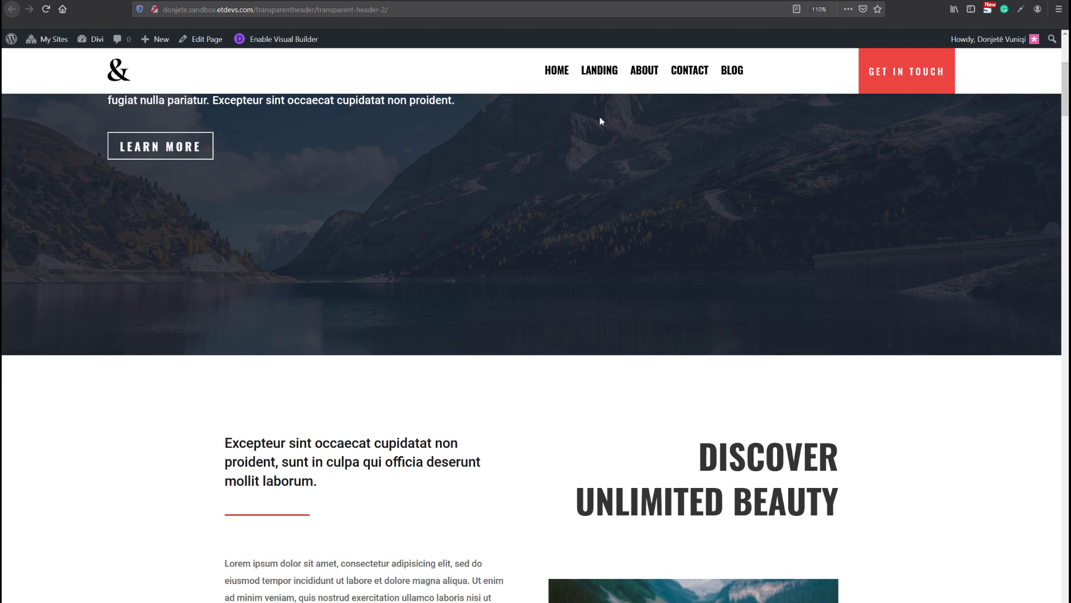
pyautogui.scroll(5, 392, 210)
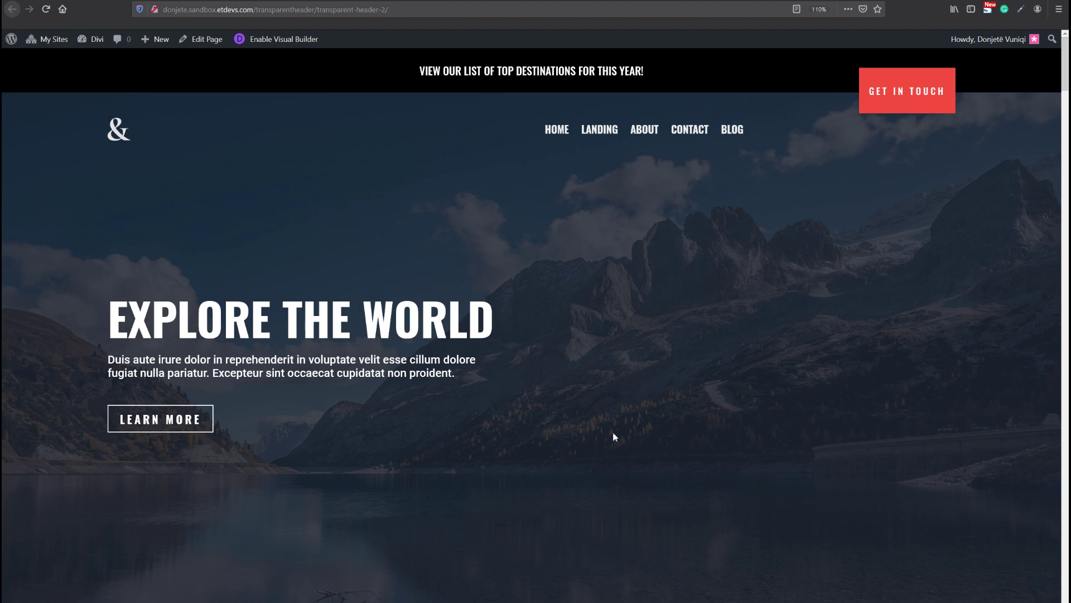
pyautogui.press('F5')
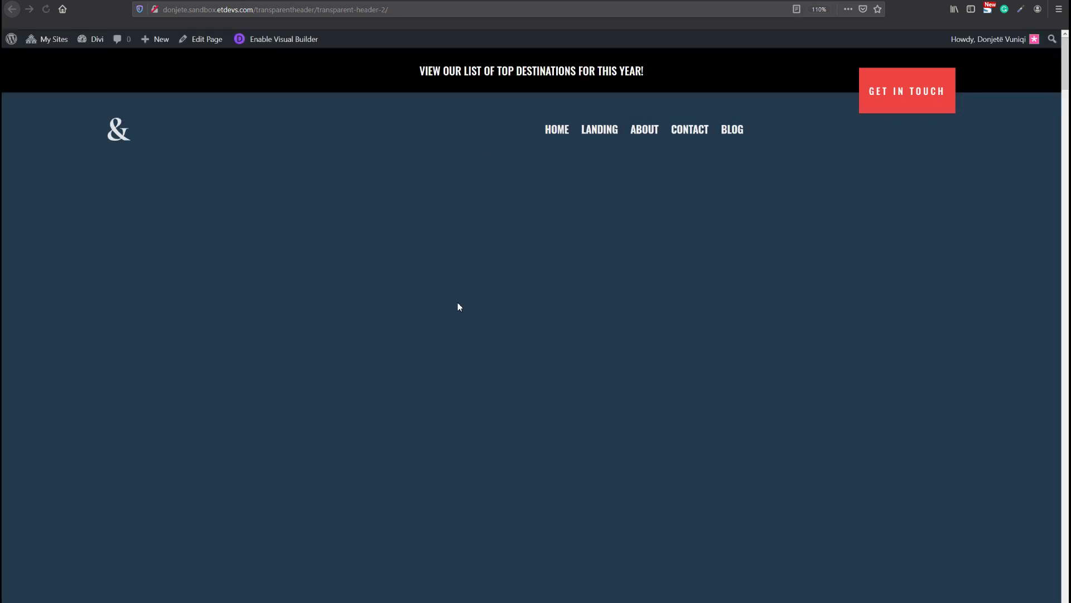
pyautogui.press('F5')
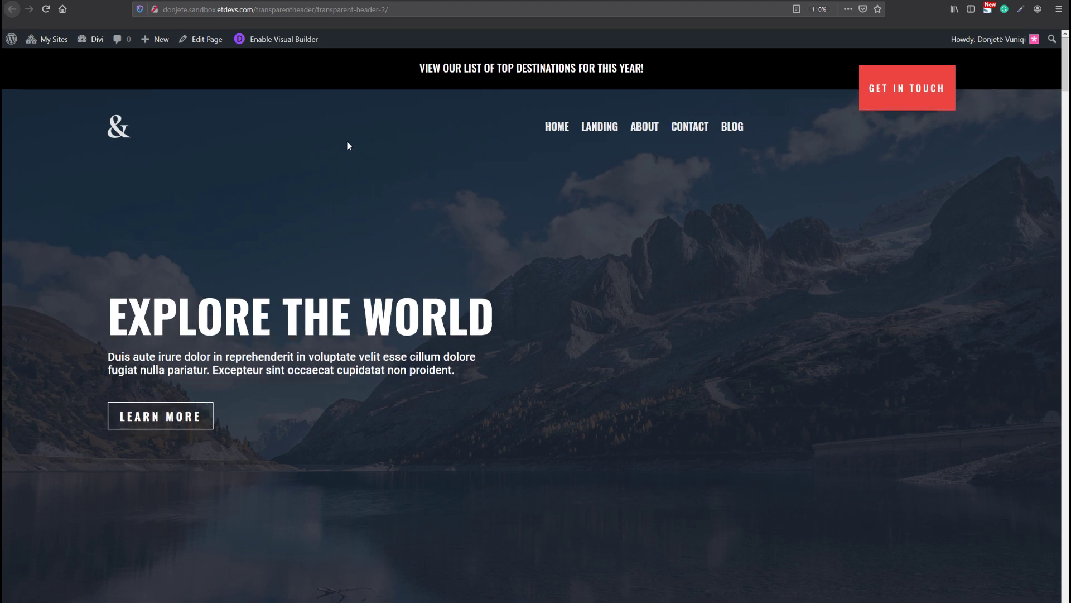
pyautogui.scroll(-1, 347, 142)
pyautogui.scroll(1, 335, 112)
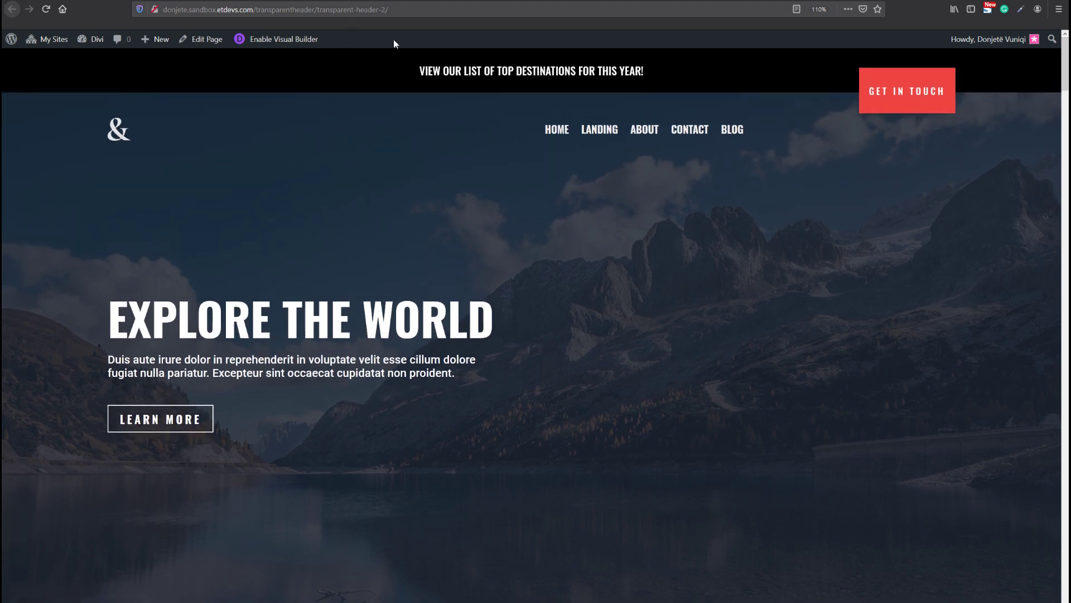